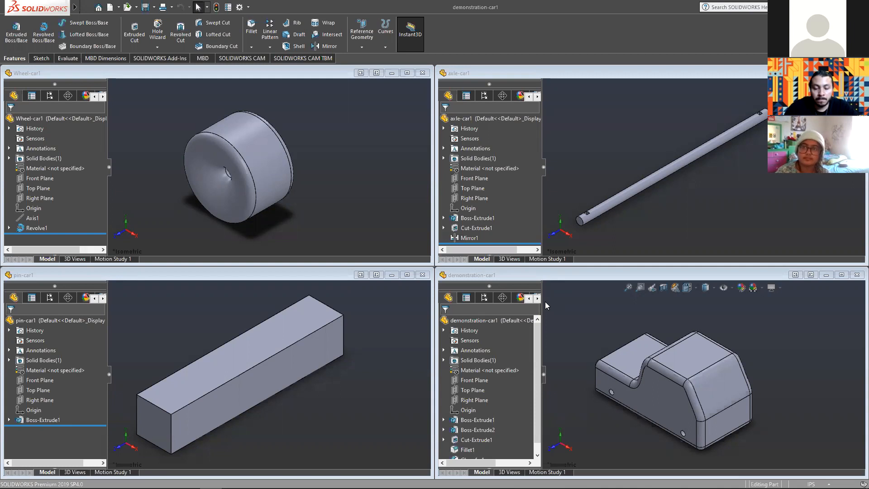
- Maximize the demonstration-car1 window and create a new part document
click(571, 288)
click(842, 276)
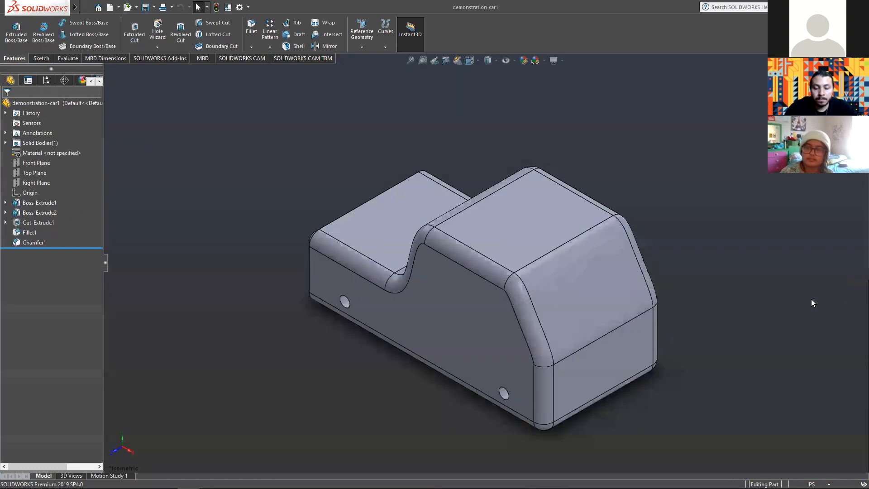
click(104, 7)
click(119, 8)
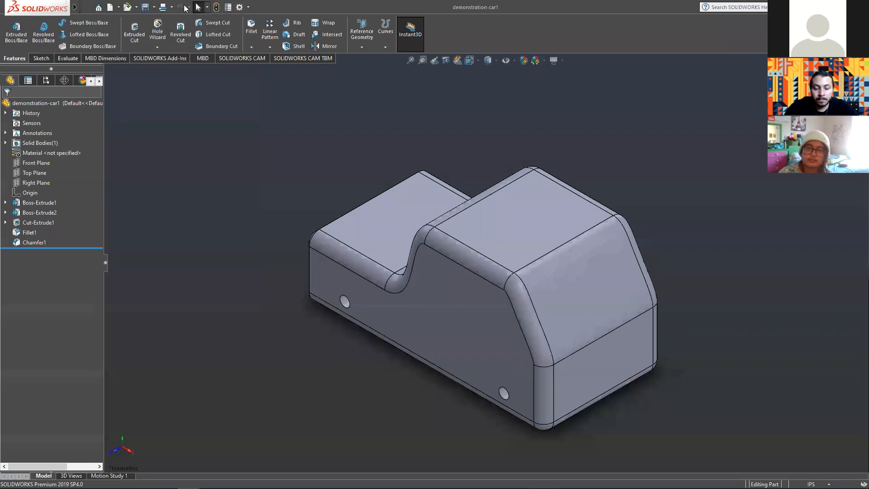
click(110, 8)
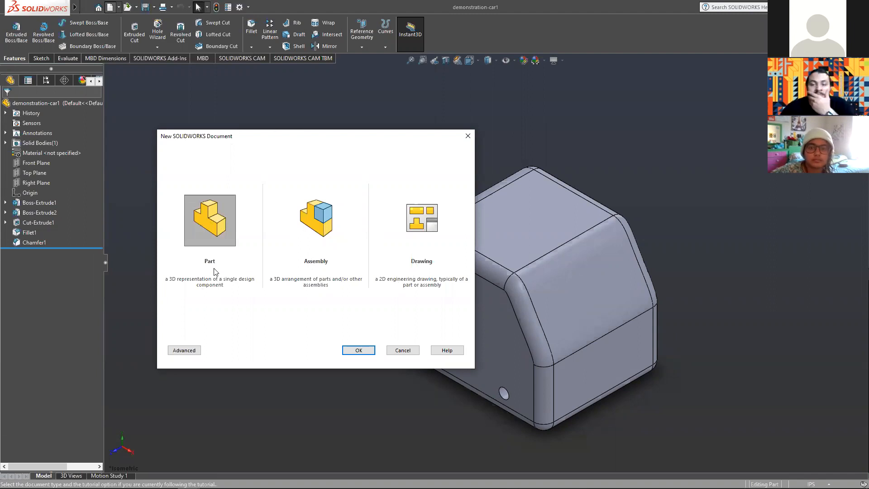
double_click(218, 231)
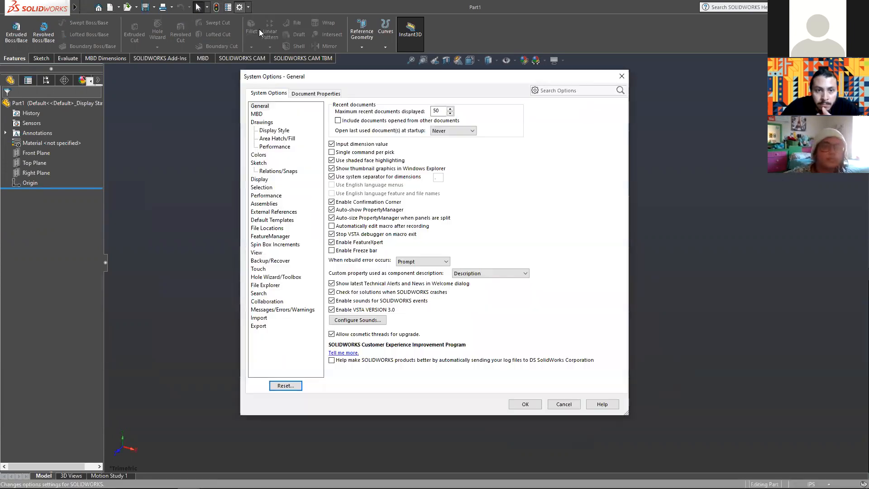
- Set the new part's basic length unit precision to three decimals (.123) in the document's unit properties
click(295, 94)
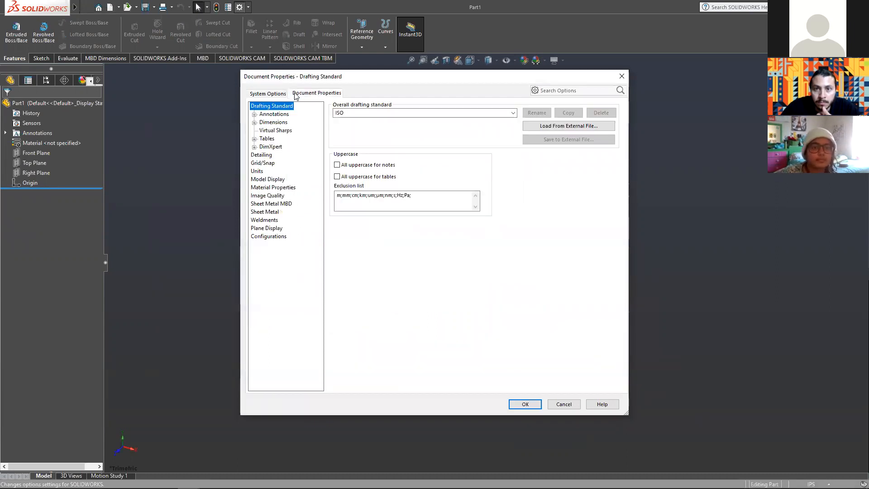
click(257, 172)
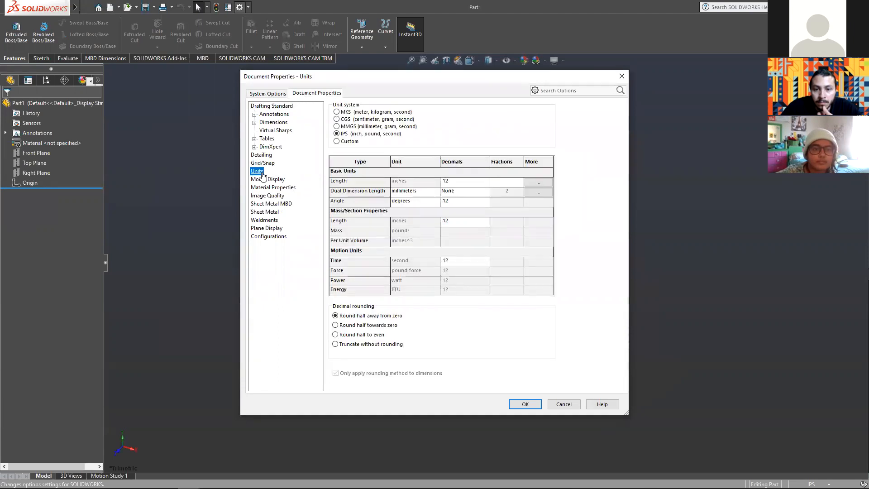
click(459, 183)
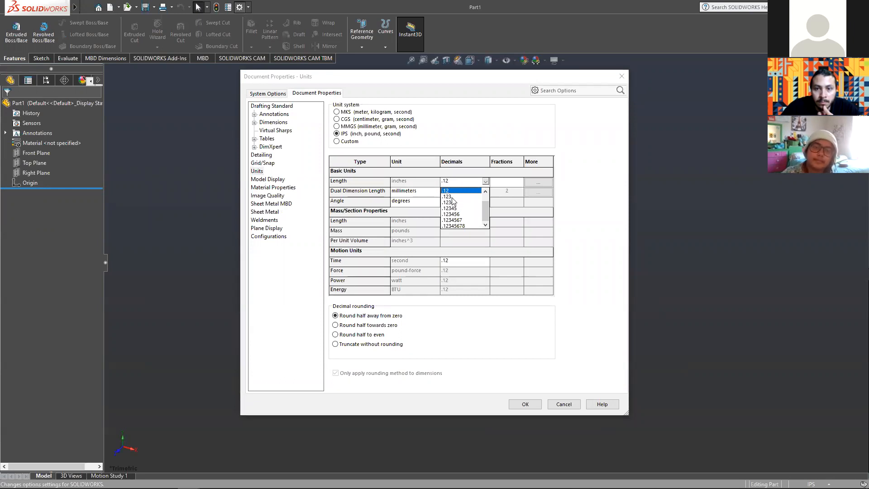
click(453, 197)
- Try four-decimal precision (.1234) for the basic length unit and switch back to .123
click(455, 182)
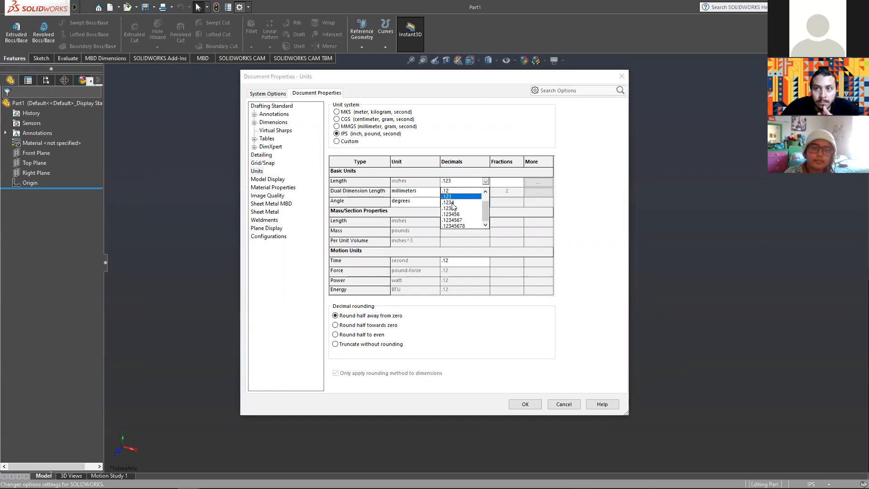
click(452, 202)
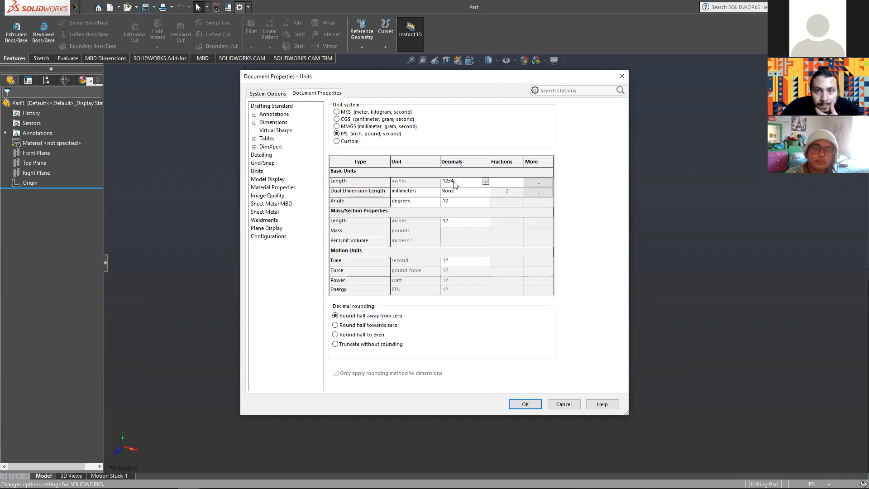
click(456, 183)
click(453, 196)
click(458, 184)
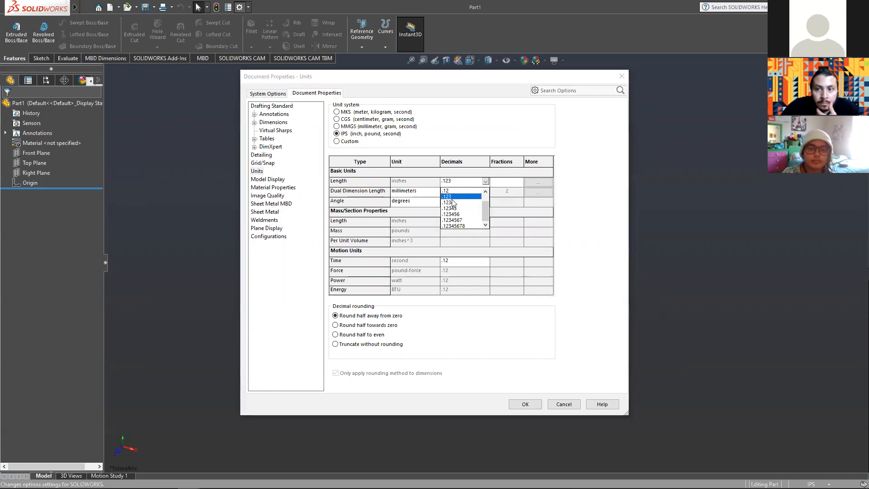
click(451, 203)
click(462, 183)
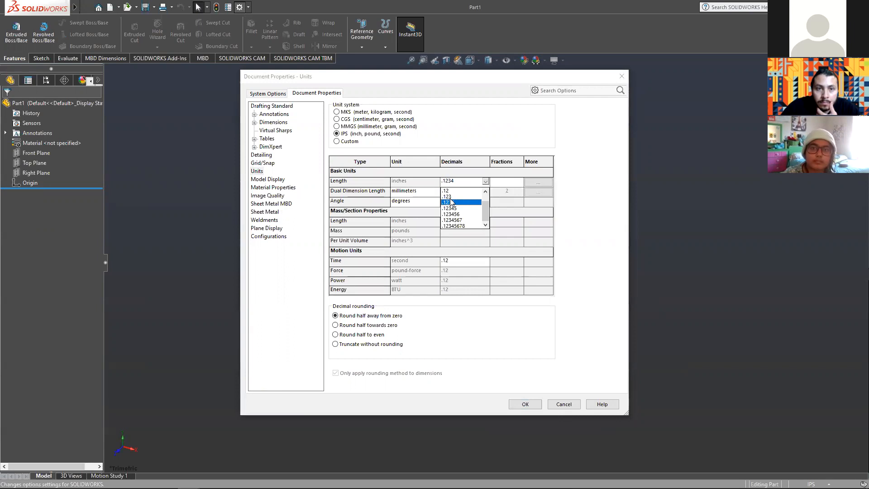
click(451, 197)
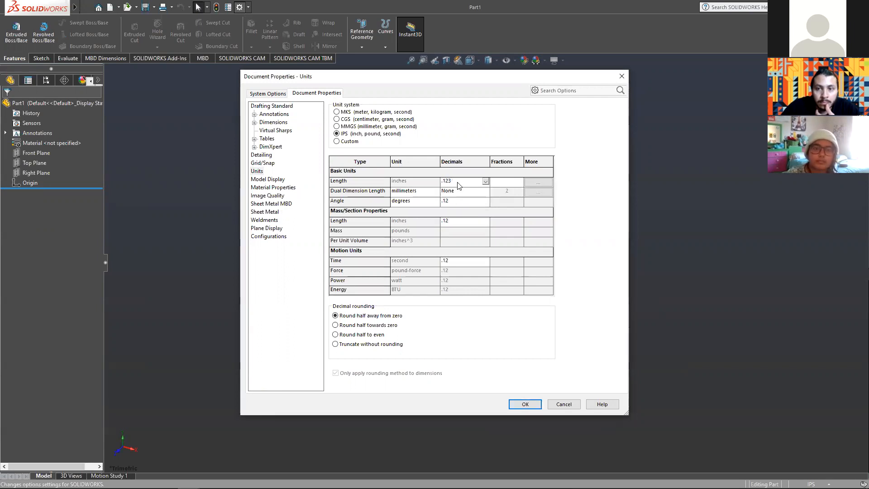
click(460, 183)
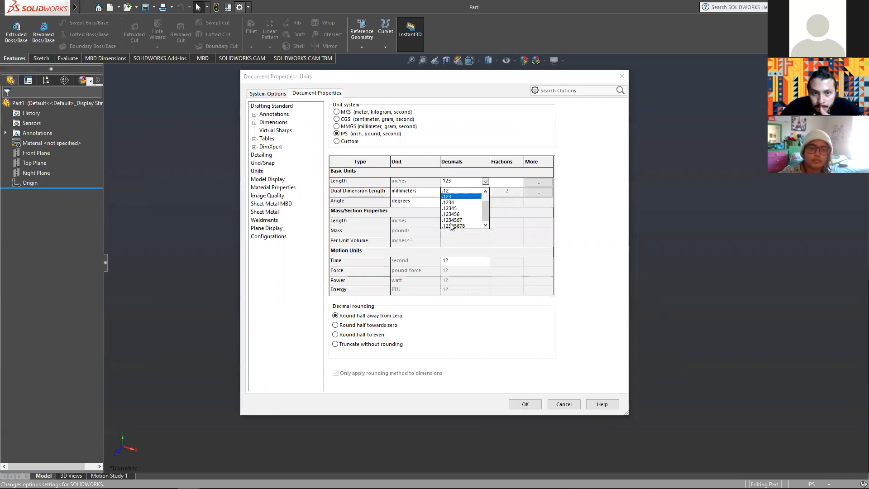
click(451, 197)
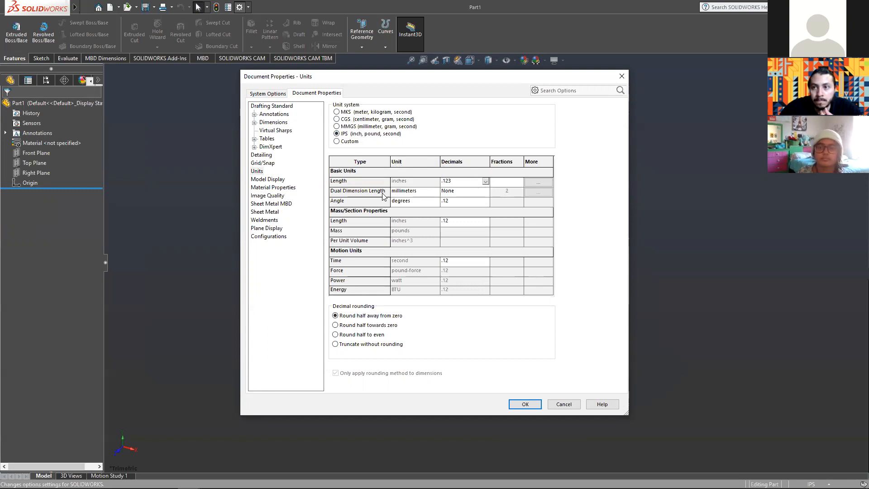
- Look through the length precision choices, keep .123, and apply the document unit settings
click(486, 183)
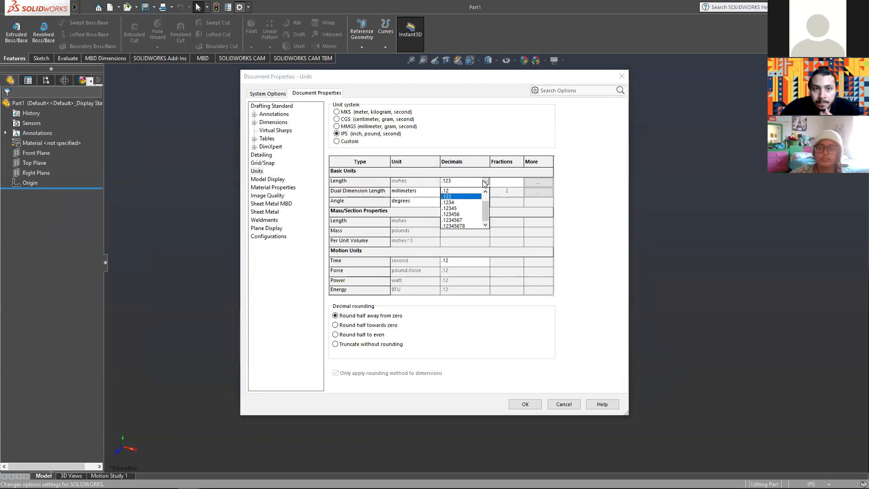
click(485, 182)
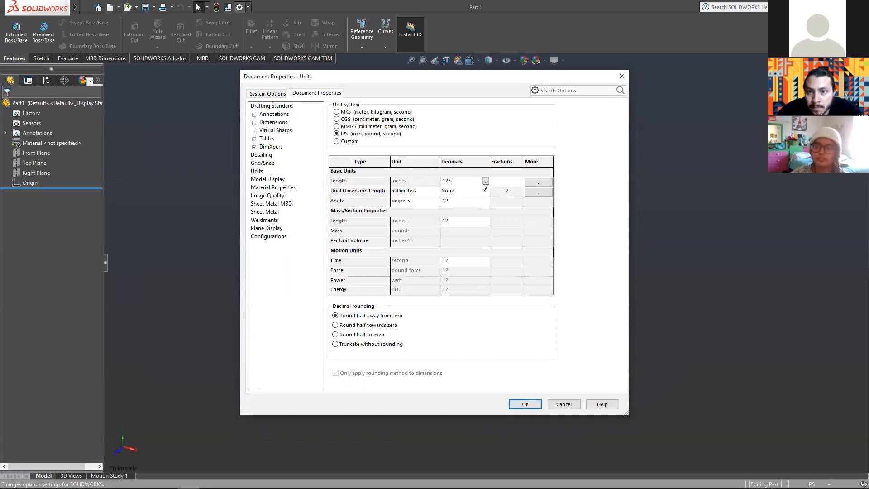
click(484, 183)
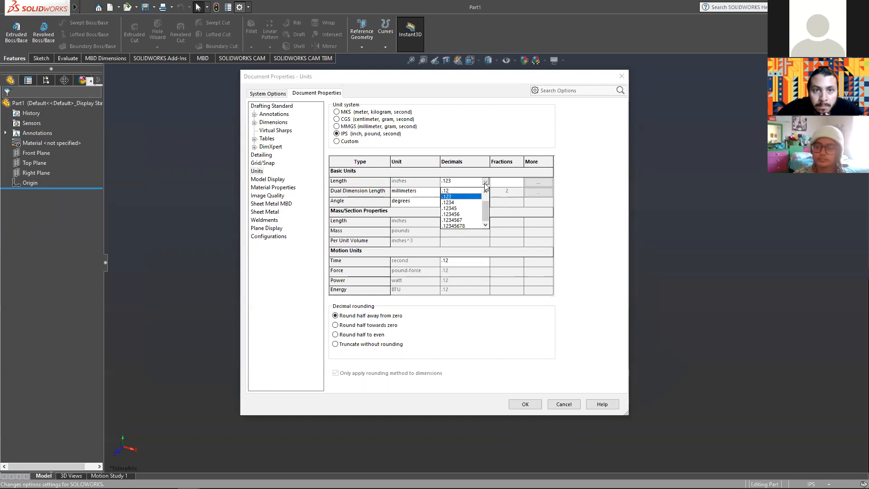
click(485, 183)
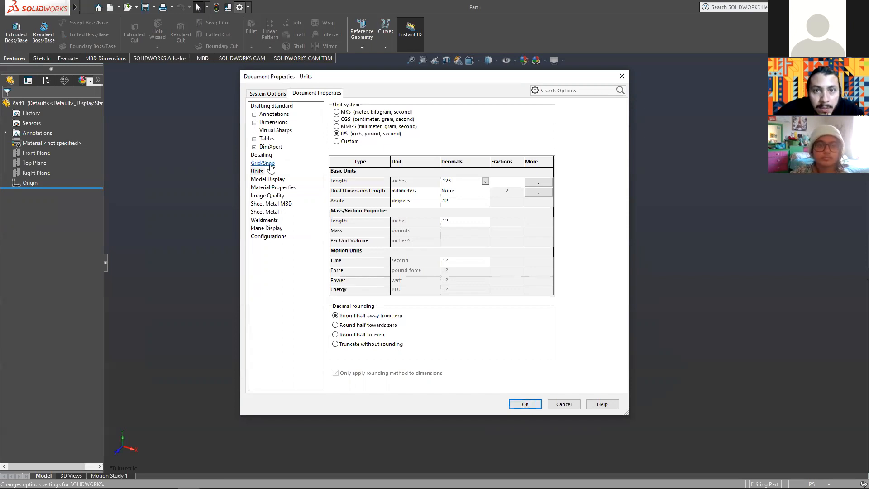
click(529, 405)
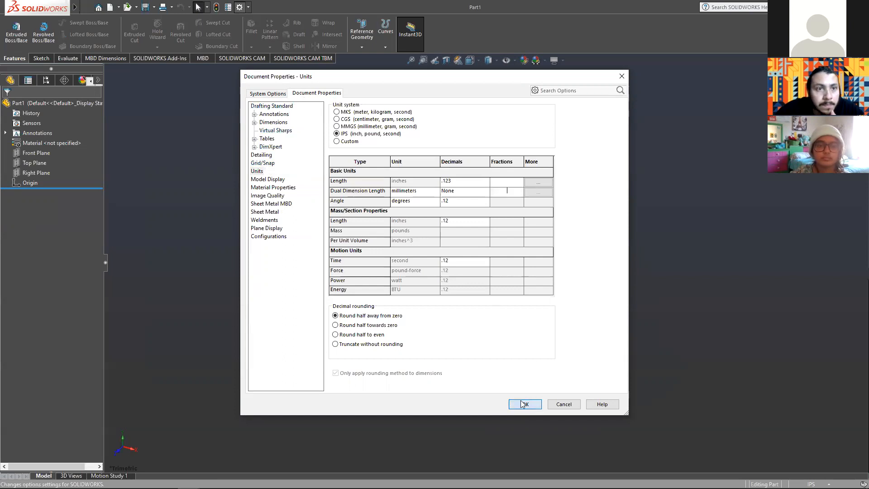
click(526, 404)
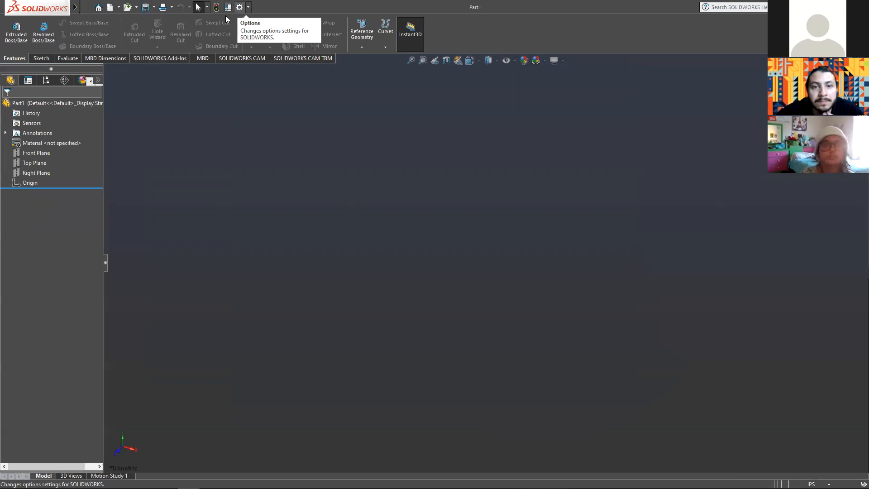
- Reopen the document's unit properties and review the decimal choices for length and dual dimension length
click(226, 16)
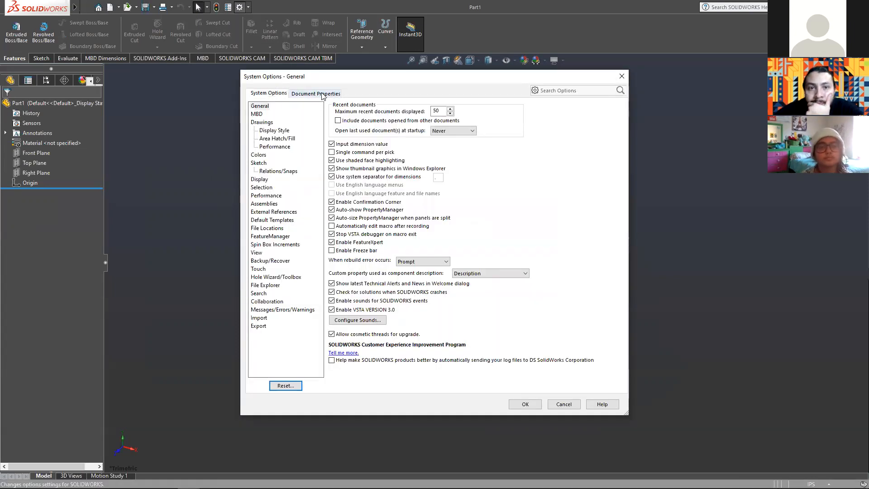
click(322, 93)
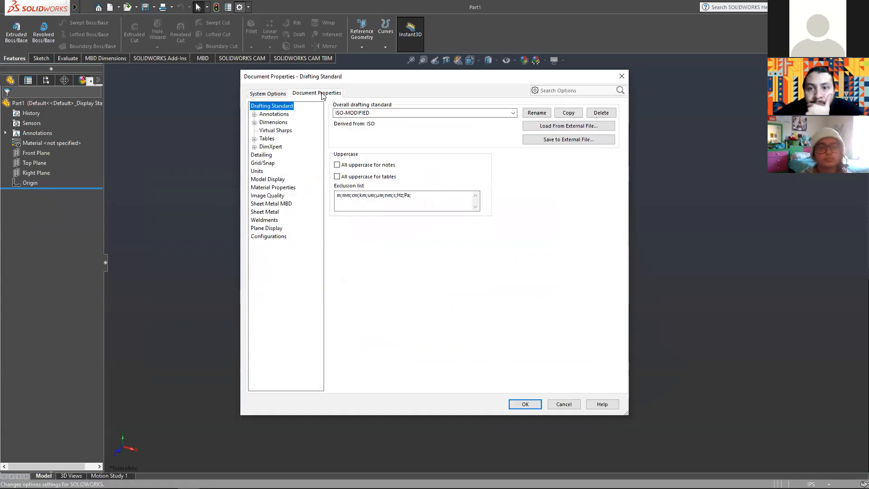
click(258, 172)
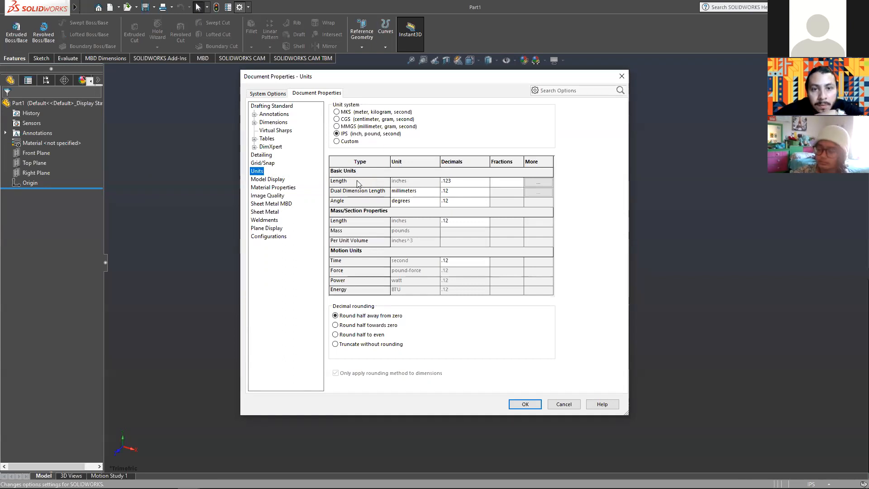
click(465, 182)
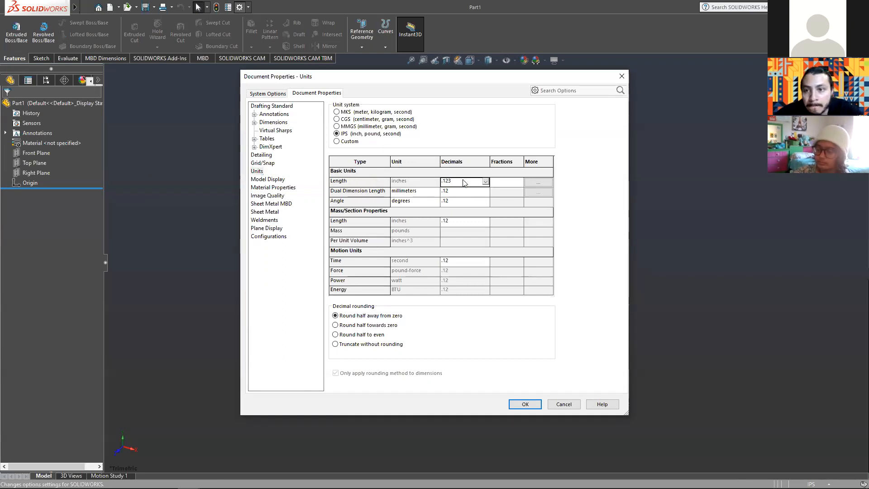
click(486, 181)
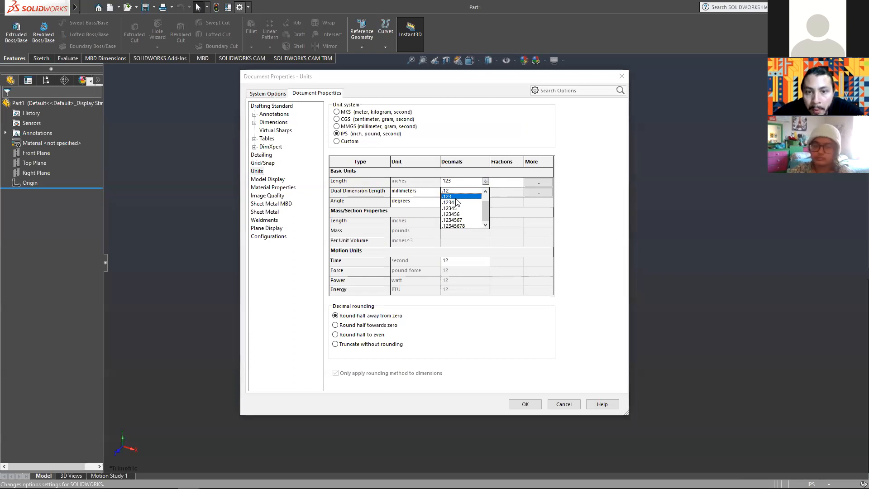
click(594, 177)
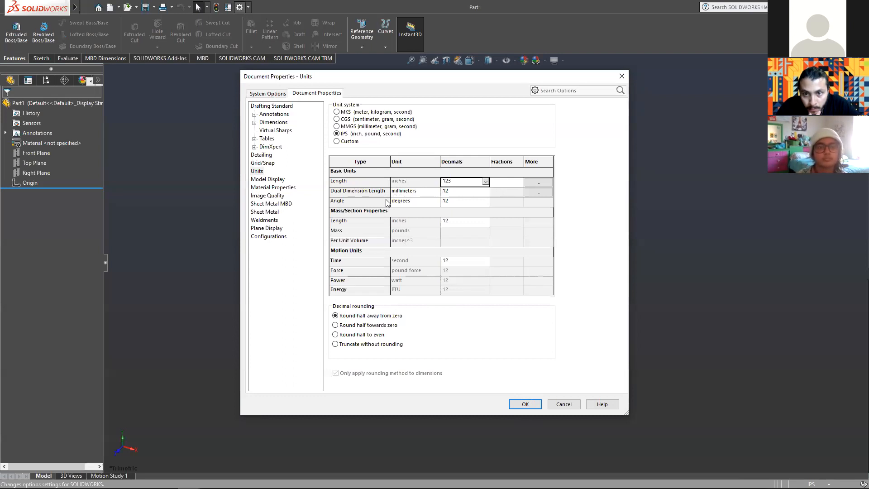
click(466, 192)
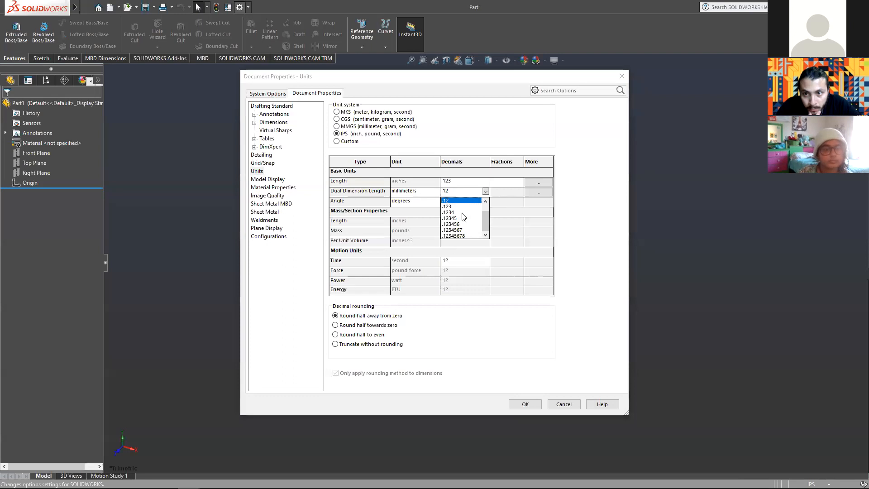
click(483, 192)
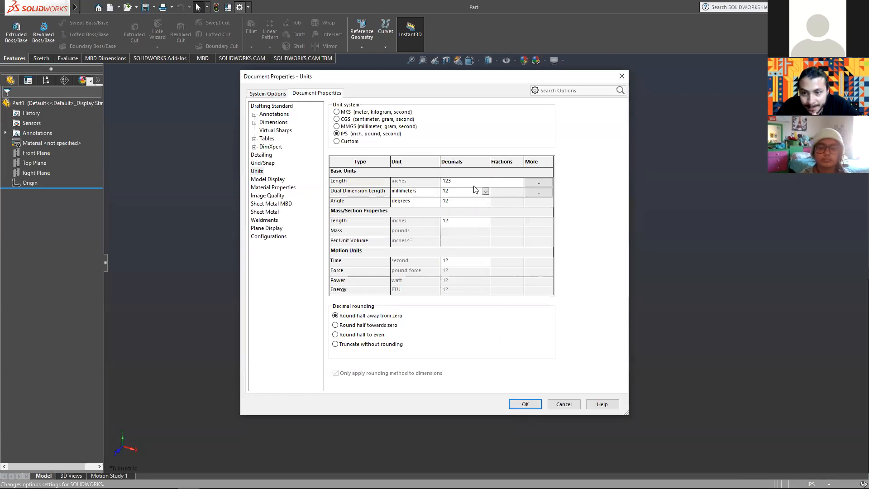
click(523, 406)
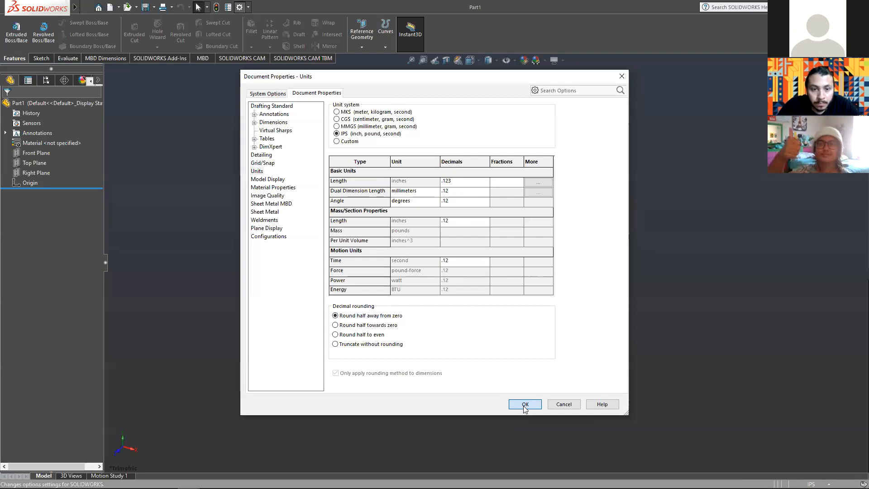
click(524, 406)
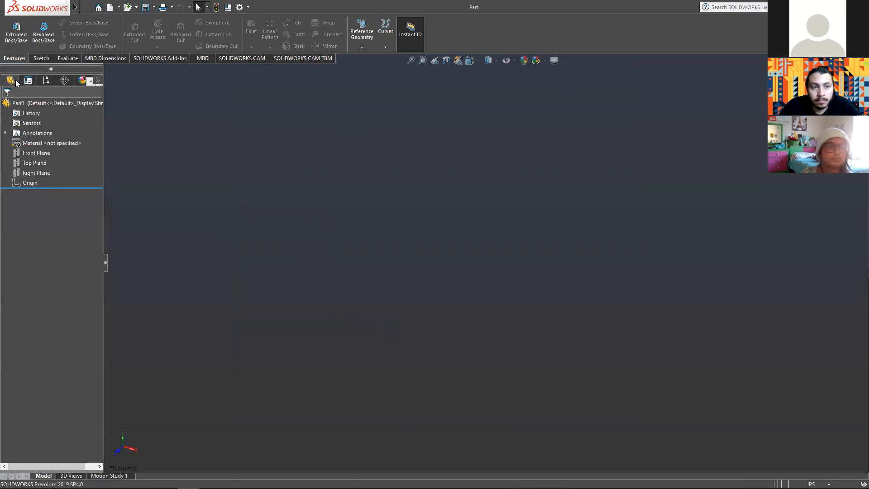
- Orient the view normal to the Front Plane and start a new sketch on it
click(42, 152)
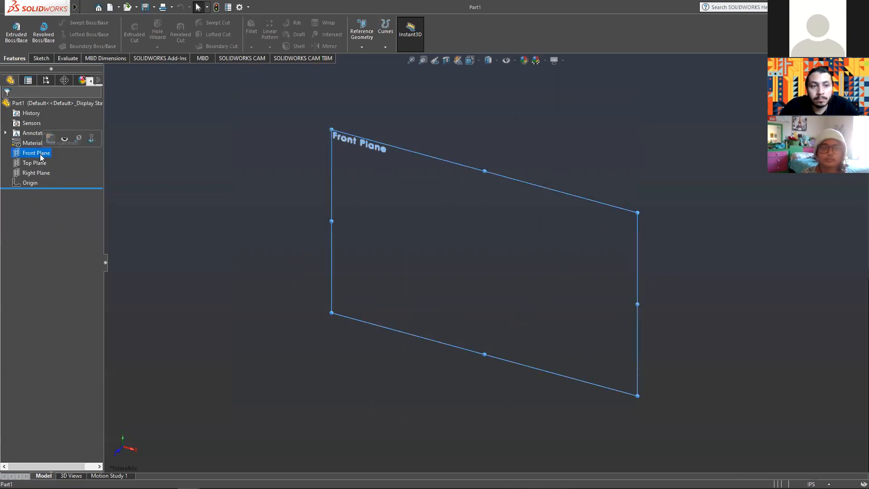
right_click(41, 155)
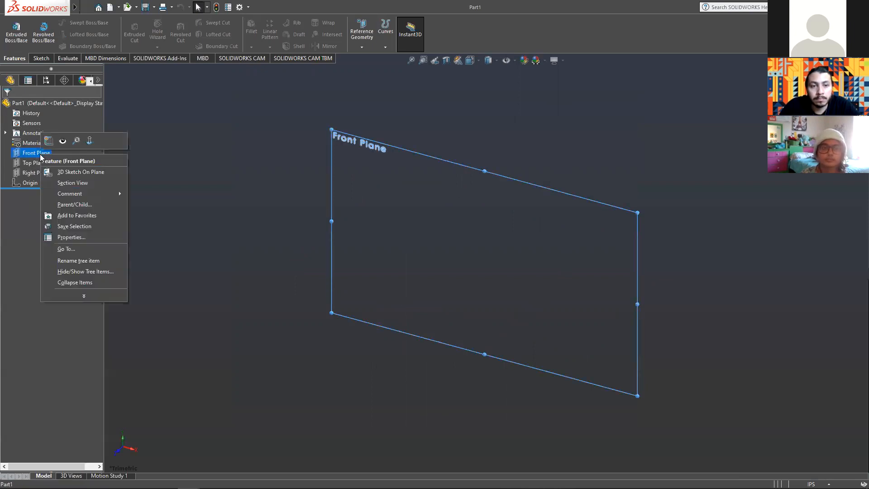
click(93, 142)
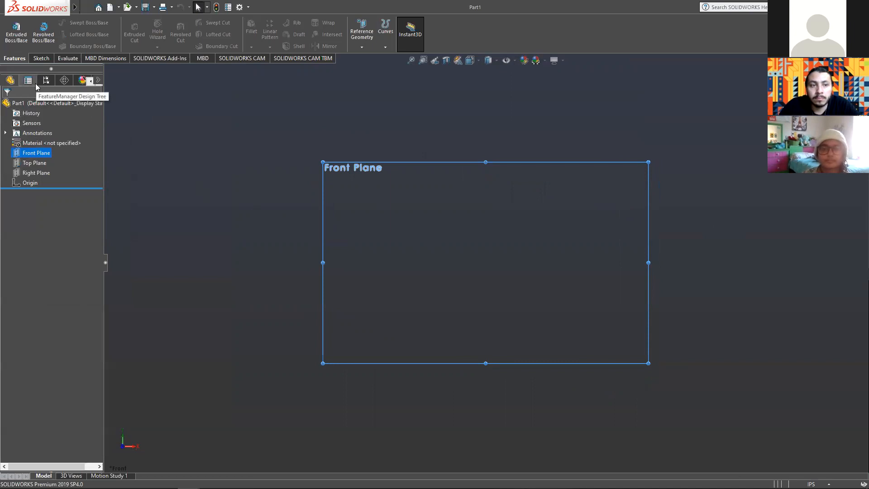
click(36, 59)
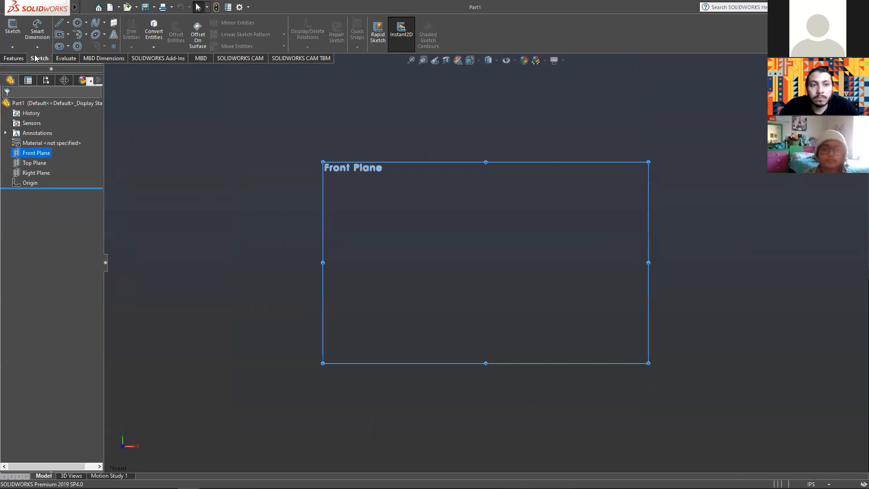
click(19, 30)
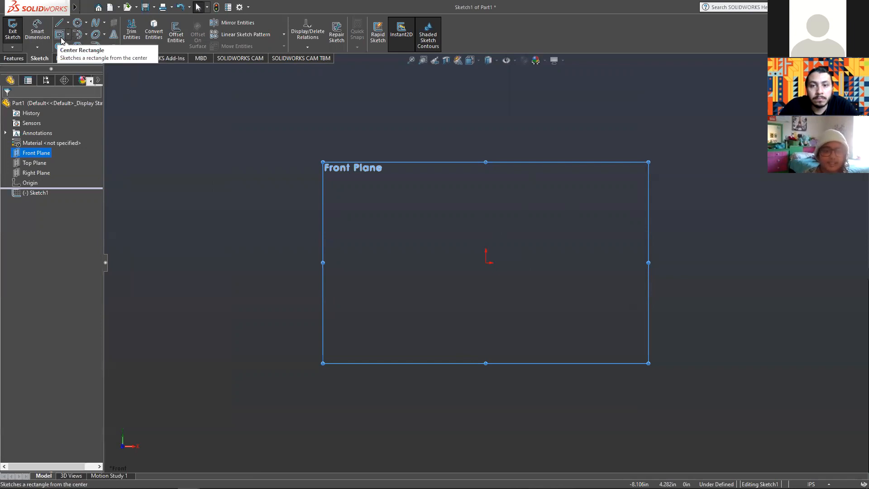
- Look through the line, circle, spline and rectangle tool variants, including Center Rectangle
click(124, 445)
click(123, 451)
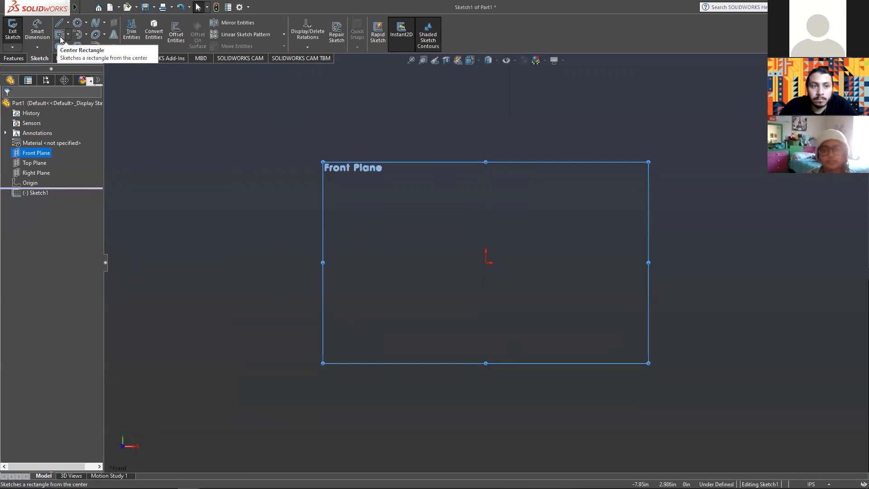
click(68, 22)
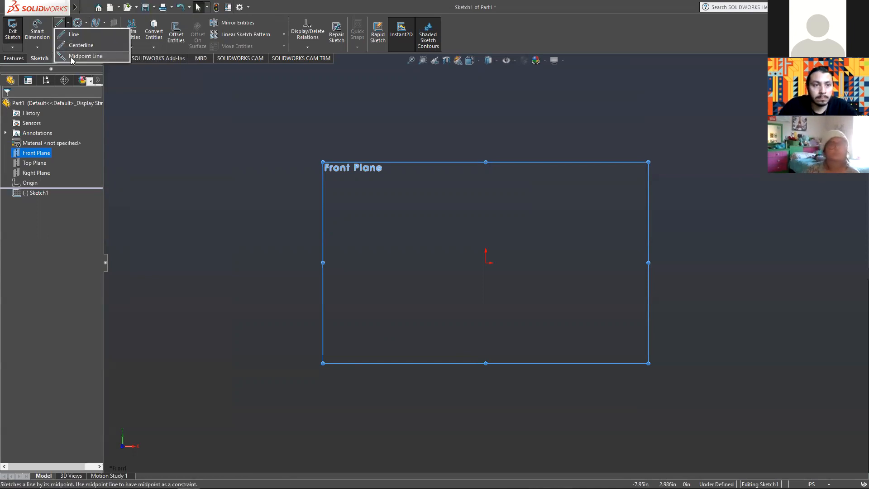
click(86, 24)
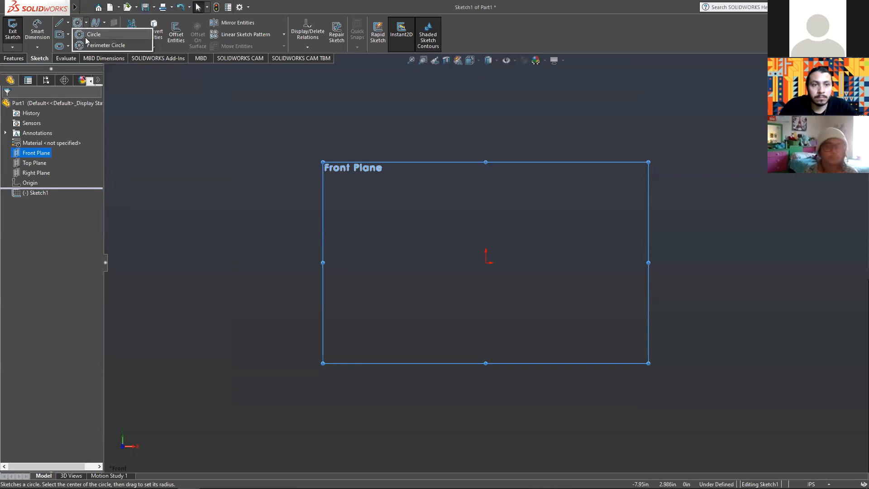
click(103, 22)
click(68, 34)
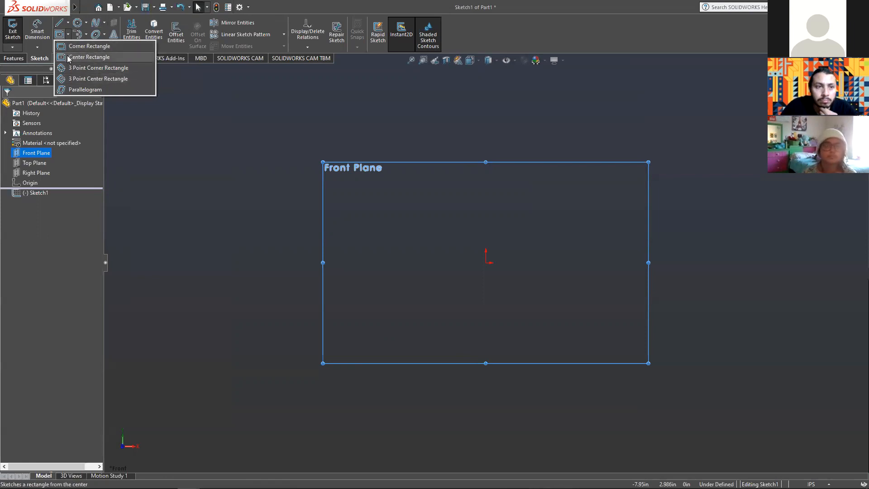
click(69, 57)
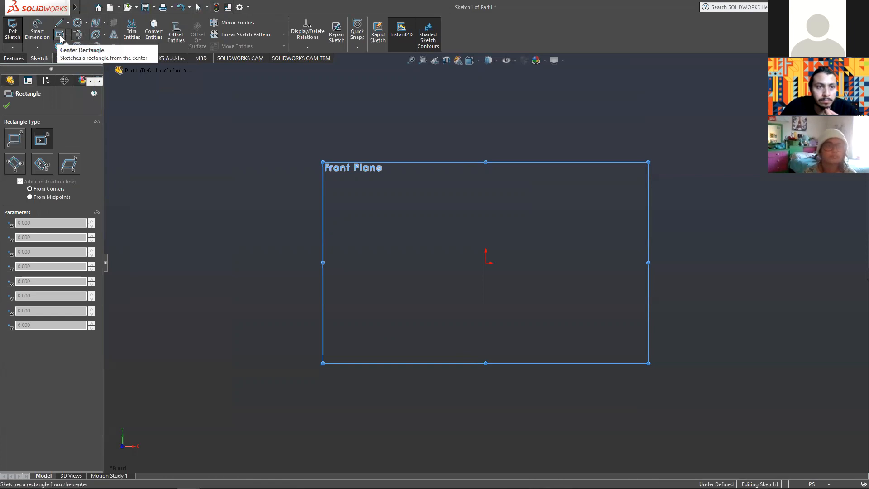
click(68, 36)
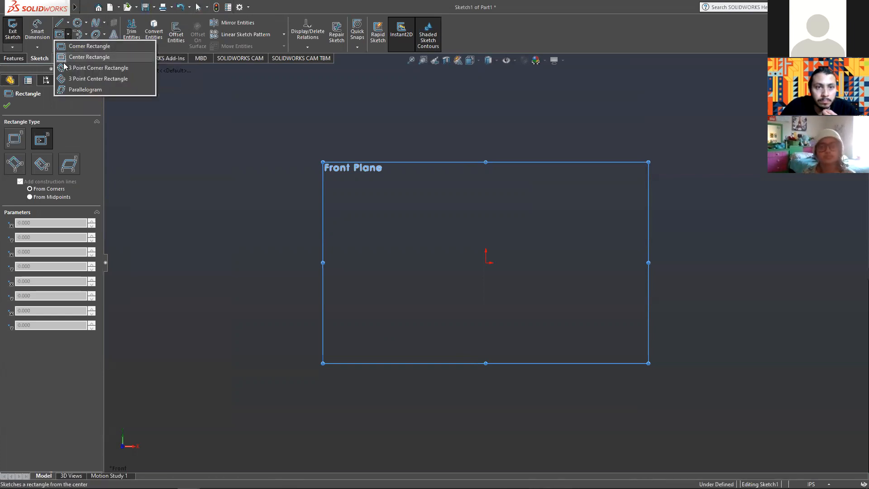
click(59, 35)
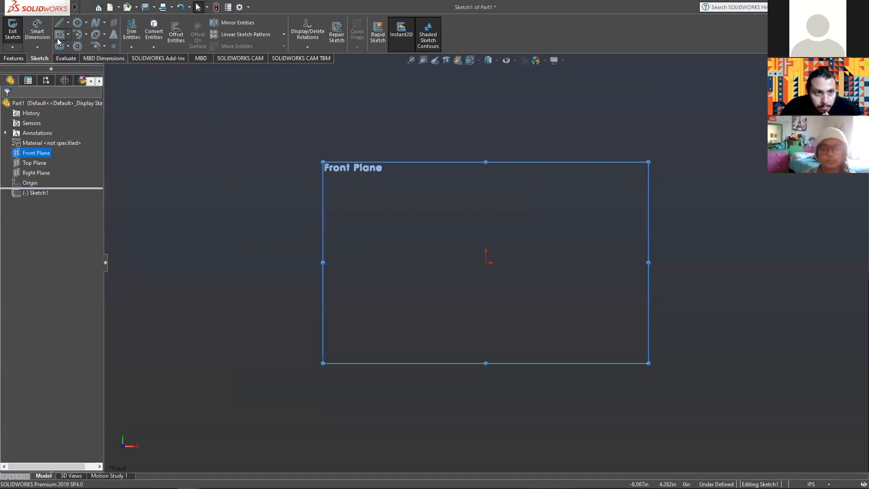
click(59, 35)
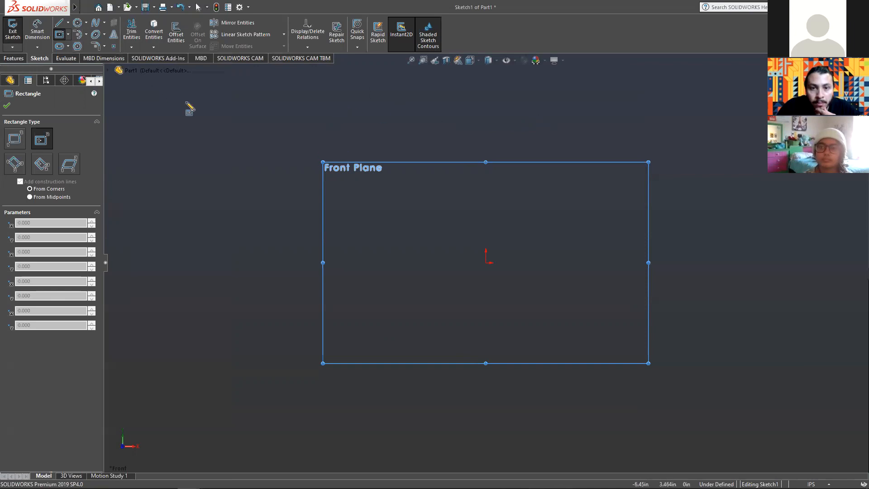
key(Escape)
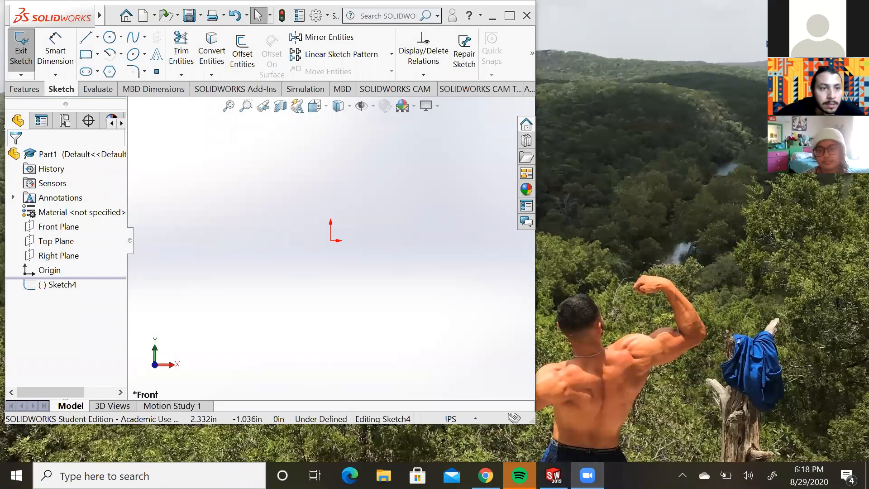
- Exit the empty sketch and start a new sketch on the Front Plane
click(21, 50)
click(25, 54)
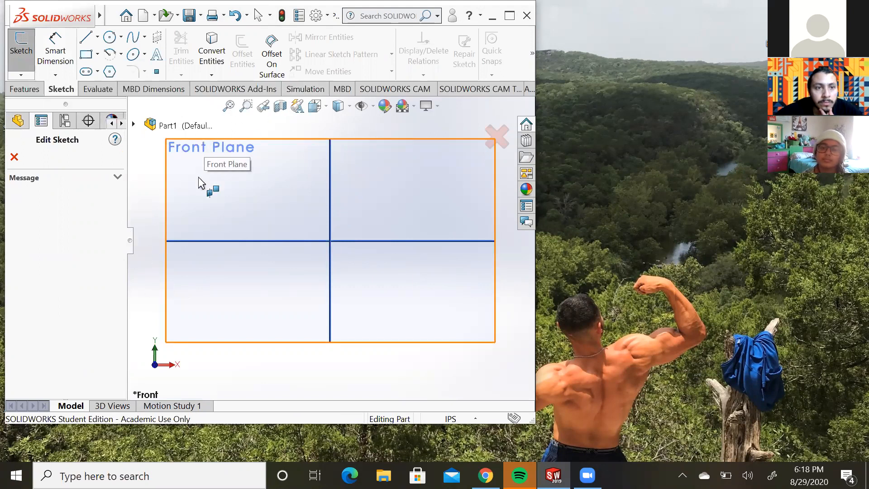
click(203, 152)
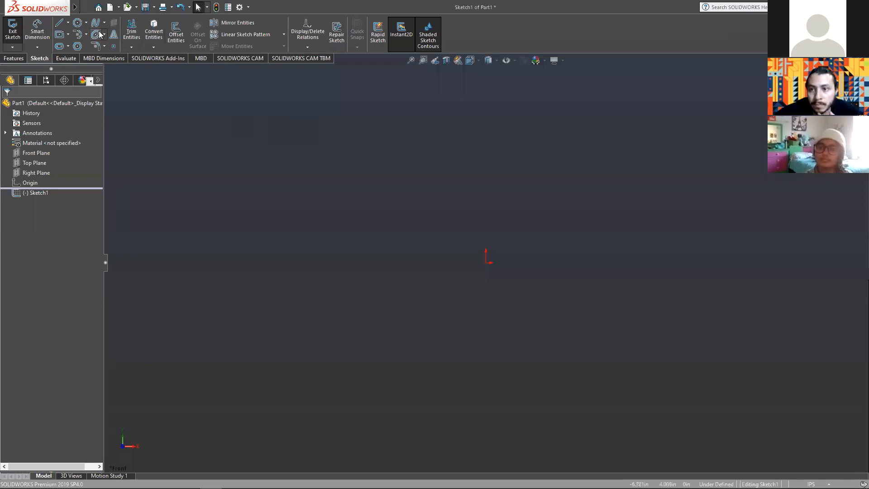
- Sketch a center rectangle from the origin, about 6.43 in wide and 2.19 in high
click(61, 34)
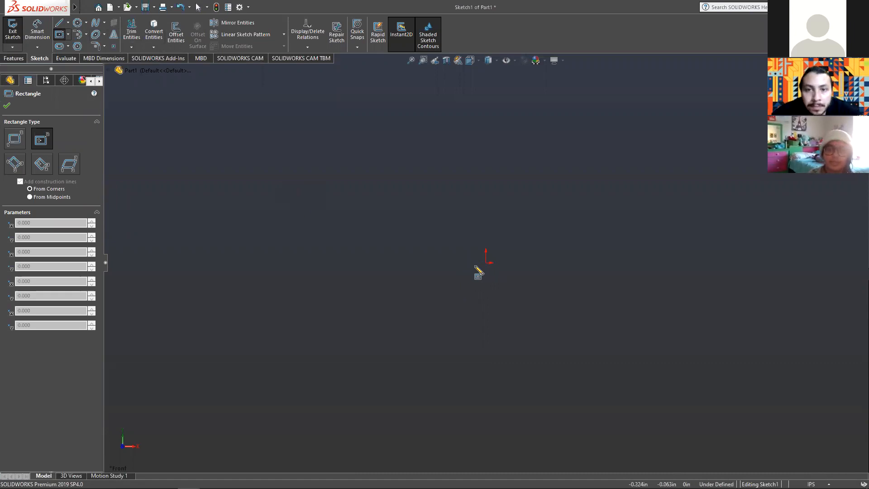
click(487, 263)
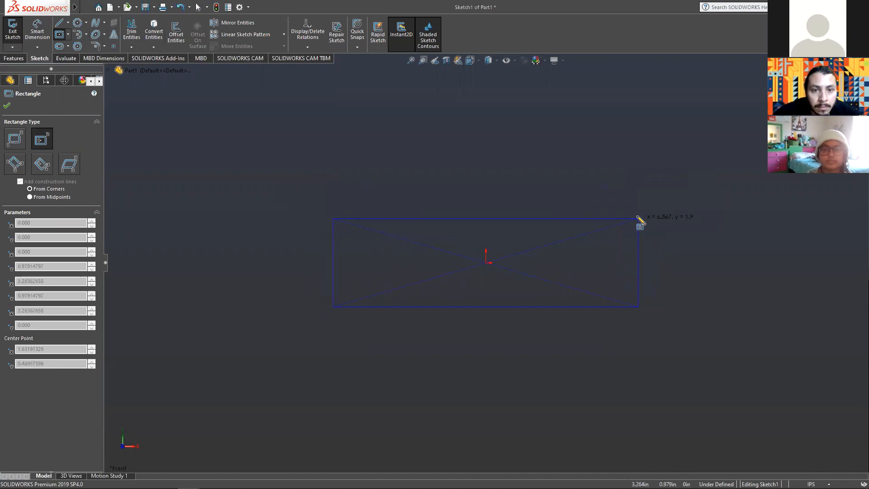
click(636, 211)
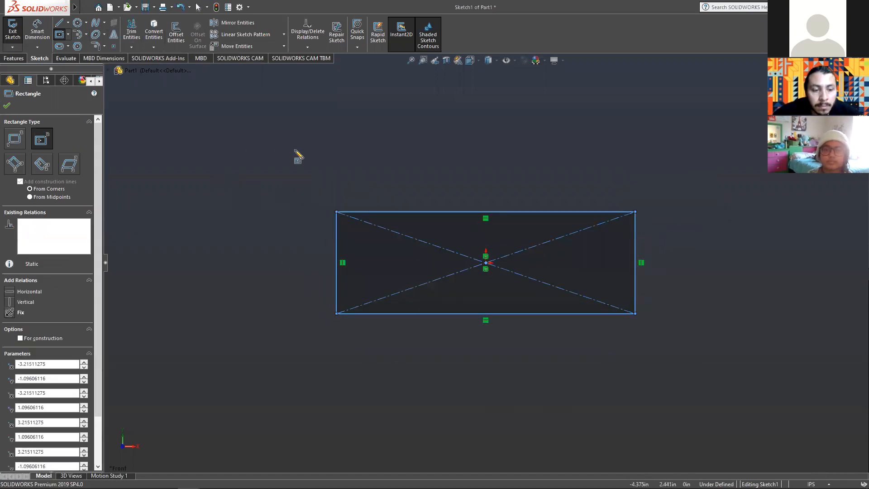
key(Escape)
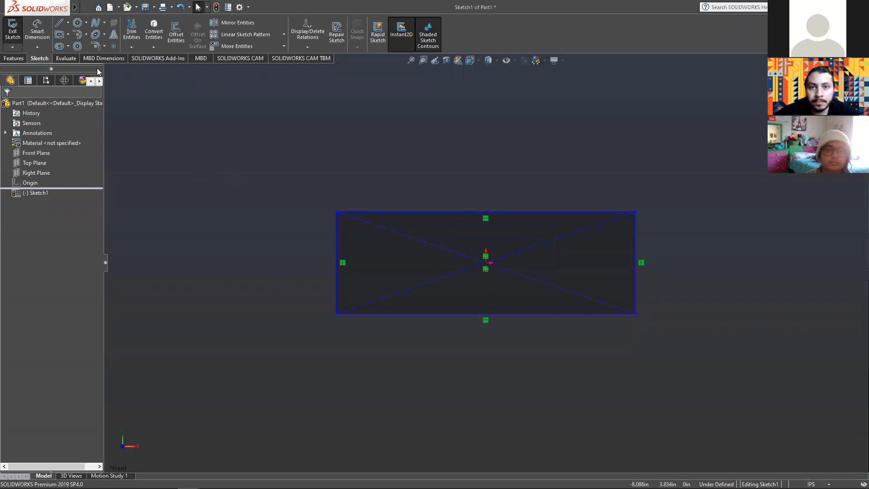
- Dimension the rectangle's upper edge with Smart Dimension and set its length to 6 in
click(38, 33)
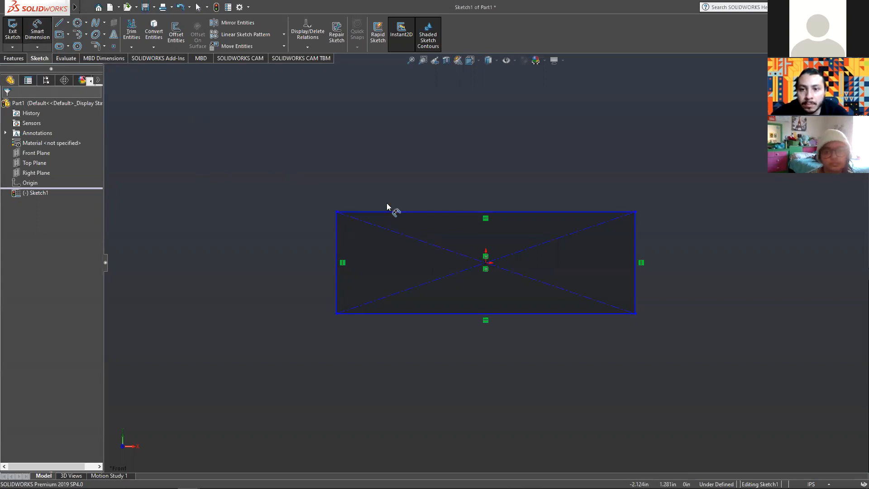
click(434, 212)
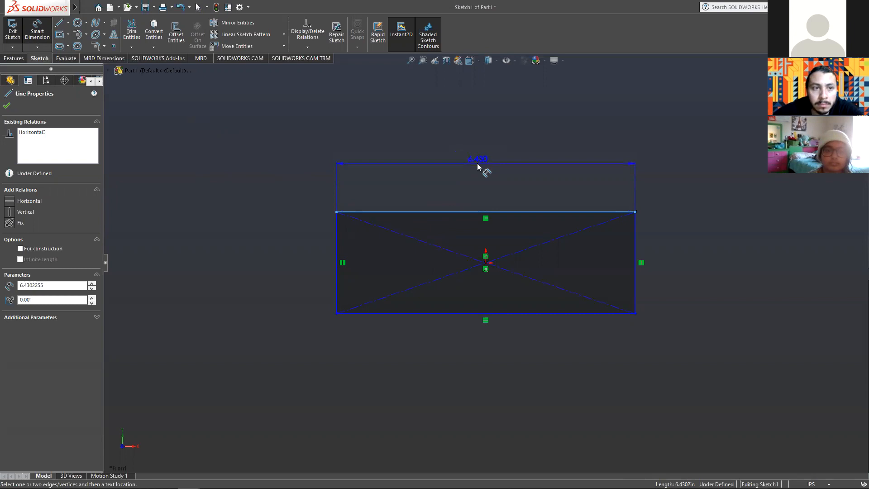
click(481, 164)
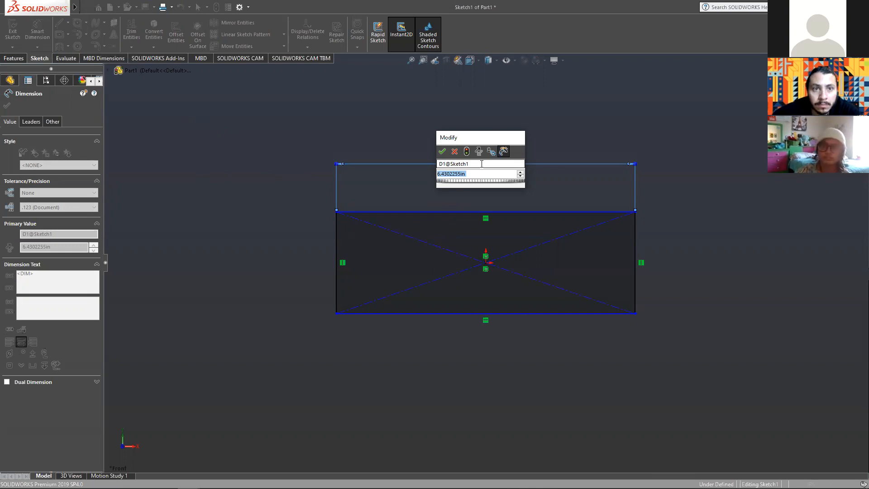
text(6)
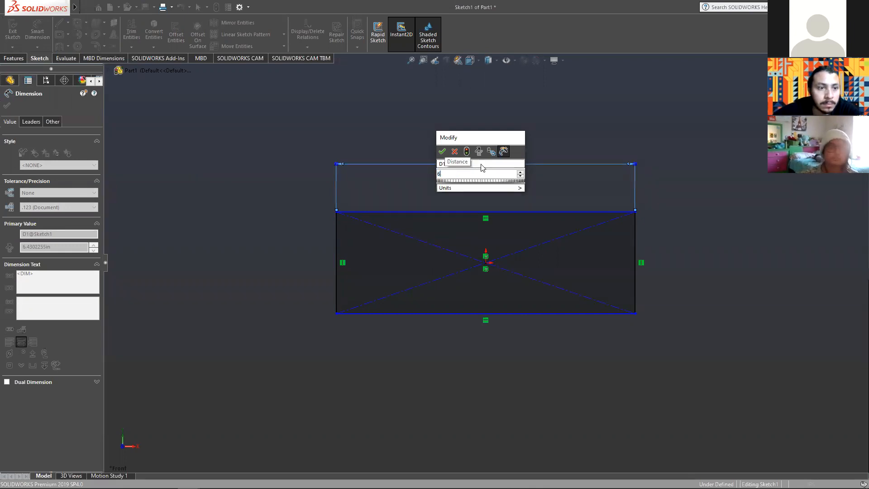
key(Return)
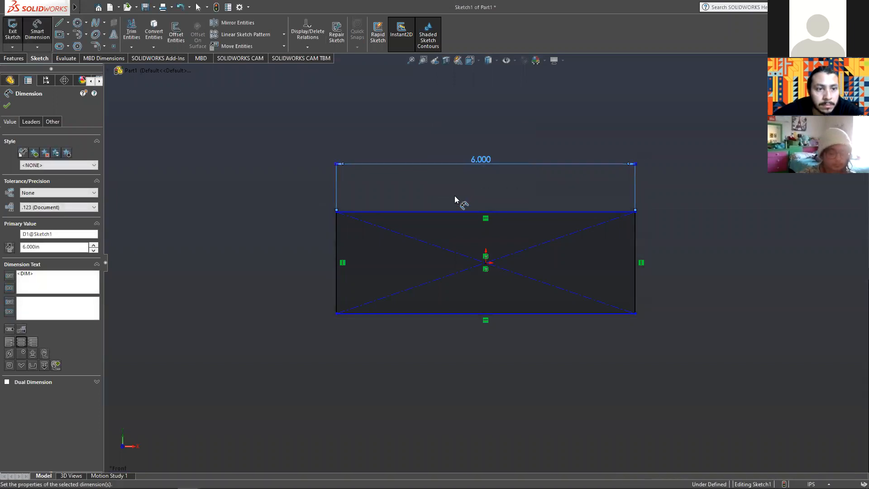
- Dimension the rectangle's left edge, set the height to 2 in, and leave Smart Dimension
click(336, 246)
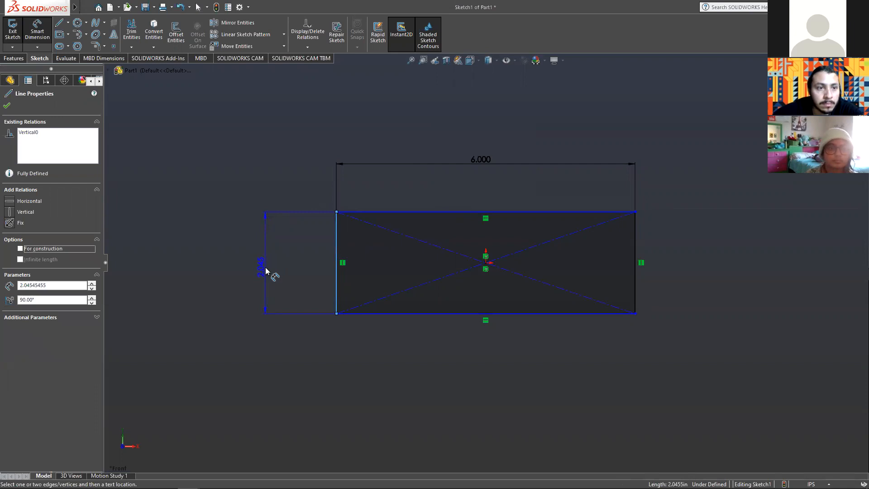
click(266, 268)
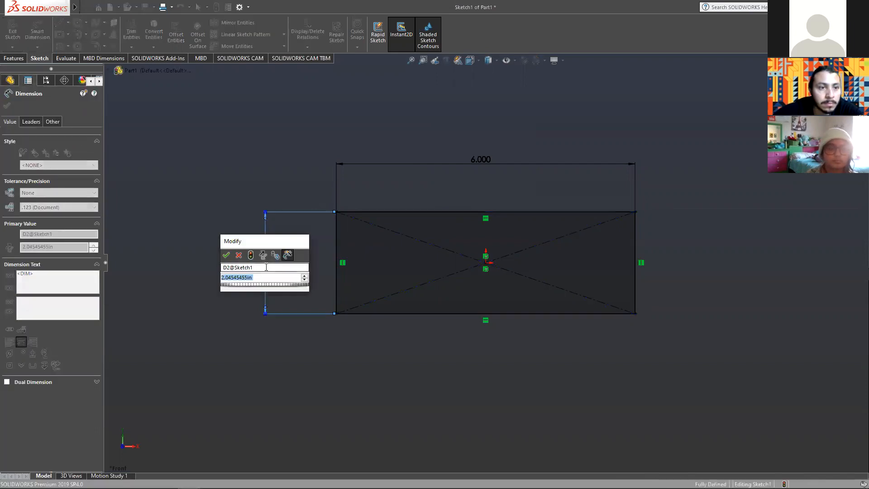
text(2)
key(Return)
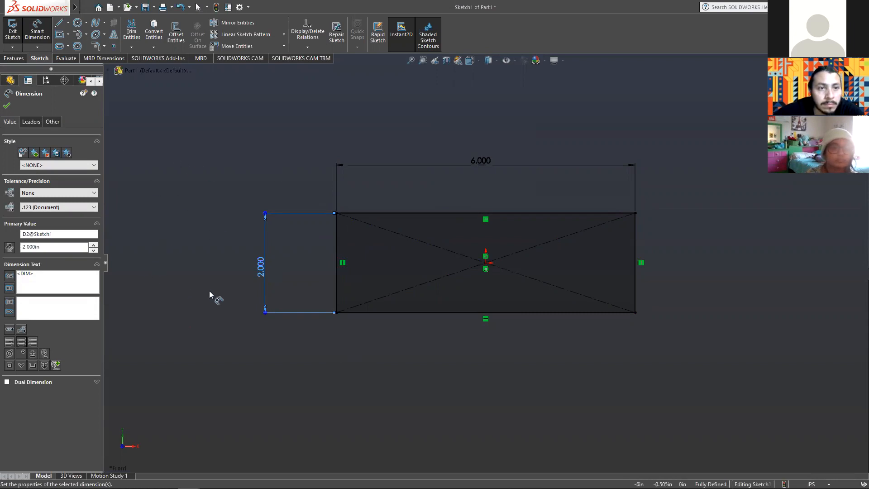
click(38, 33)
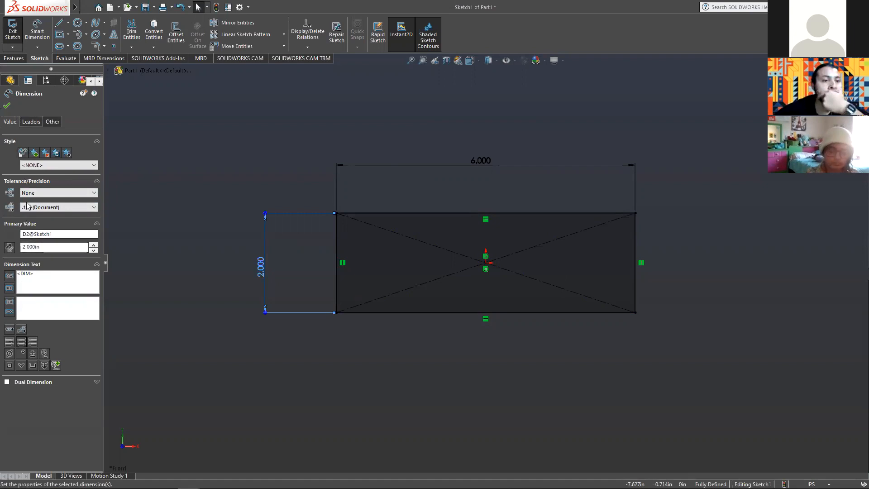
- Set the primary value of the rectangle's height dimension to 1.5 in and accept it
click(26, 247)
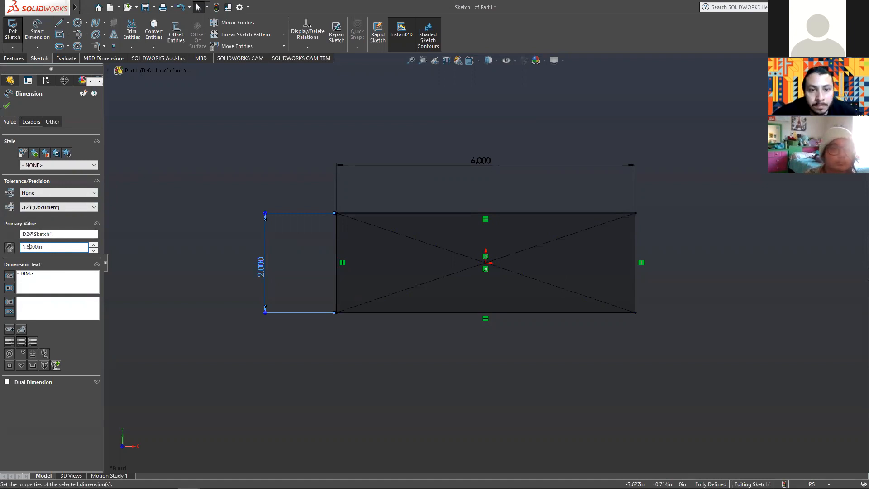
key(Return)
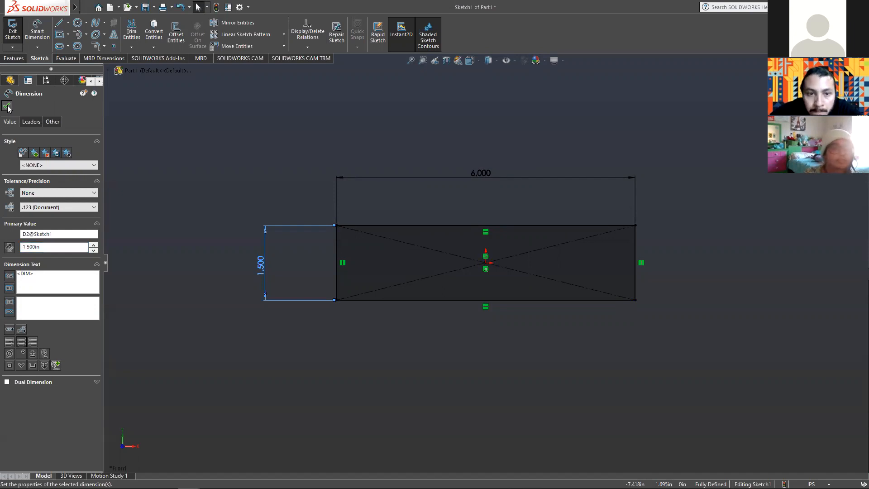
click(7, 107)
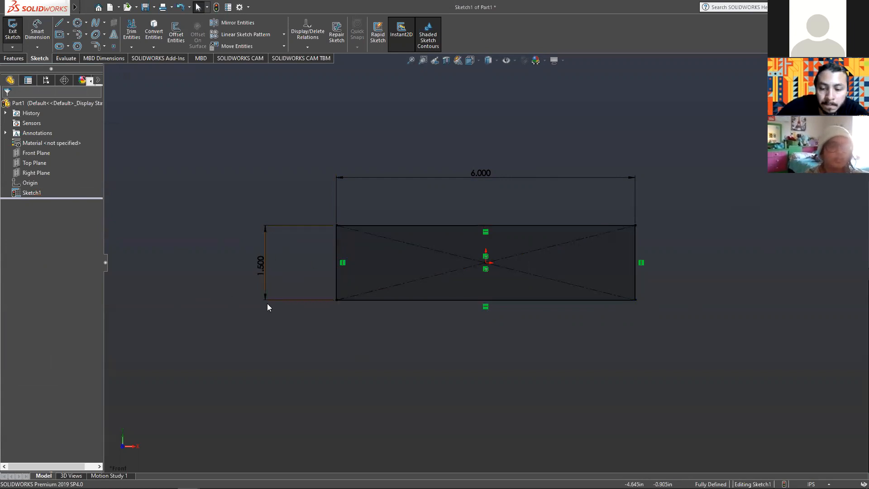
- Reopen the rectangle's height dimension in the sketch and re-enter 1.5 in
click(264, 272)
double_click(265, 272)
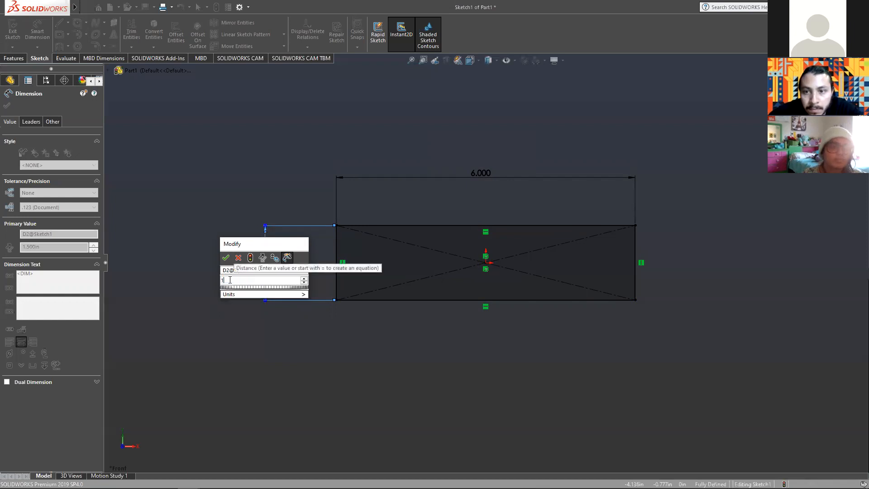
key(Return)
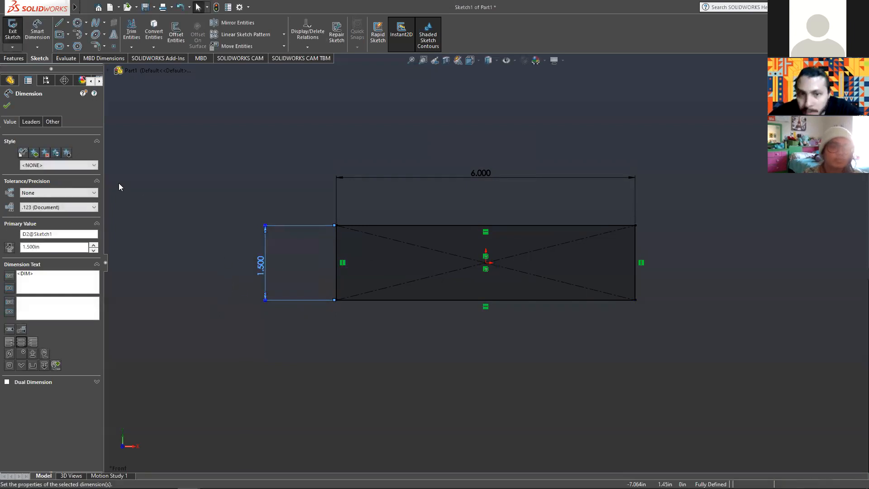
click(7, 106)
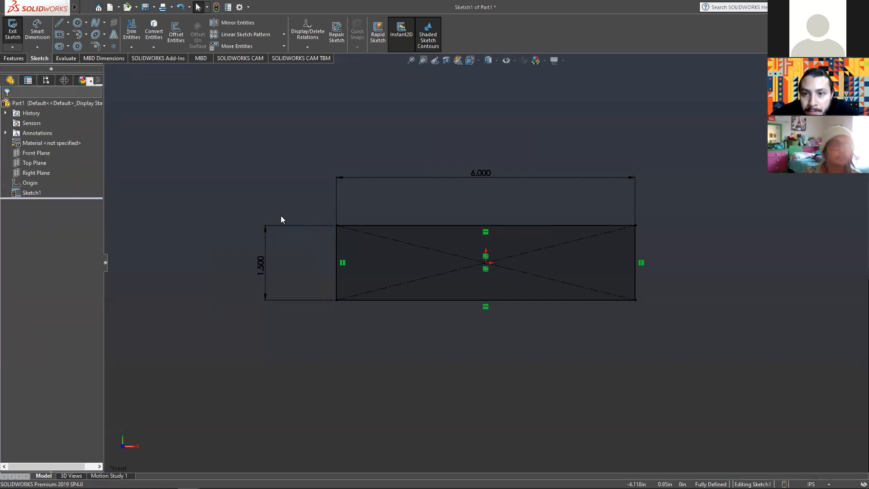
click(261, 260)
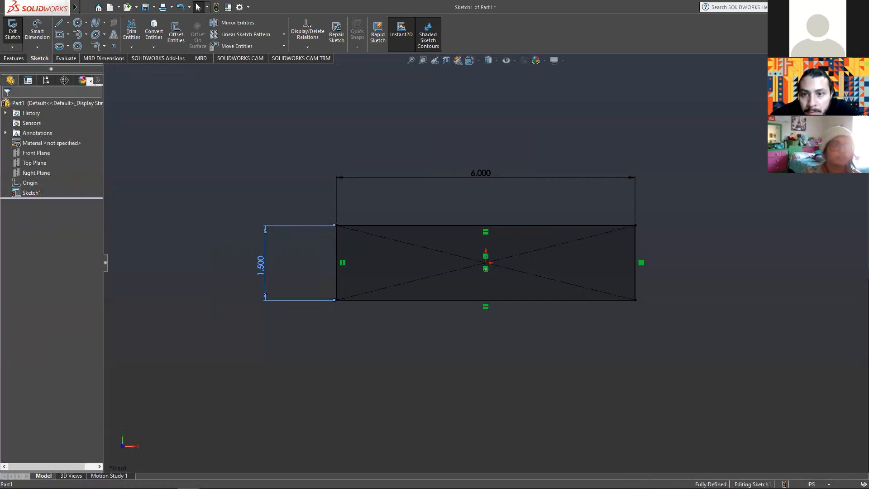
double_click(260, 257)
key(Escape)
key(Escape)
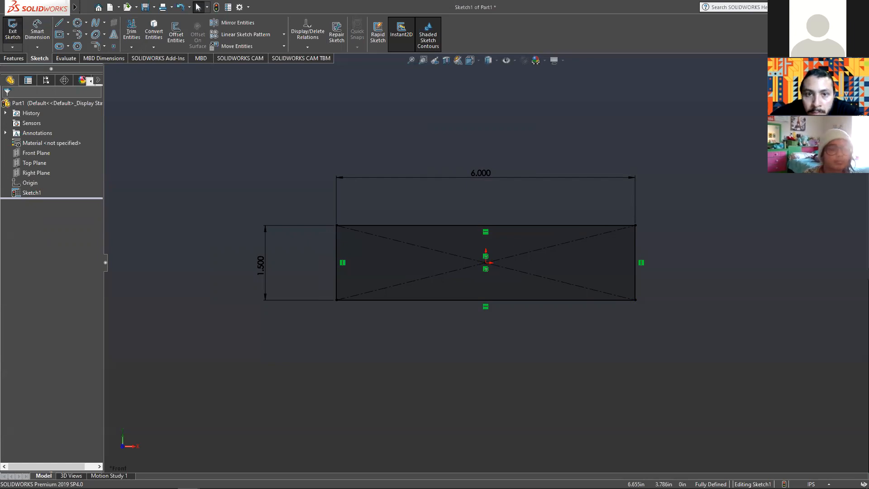
- Exit the rectangle sketch and rename it to "block" in the feature tree
click(819, 74)
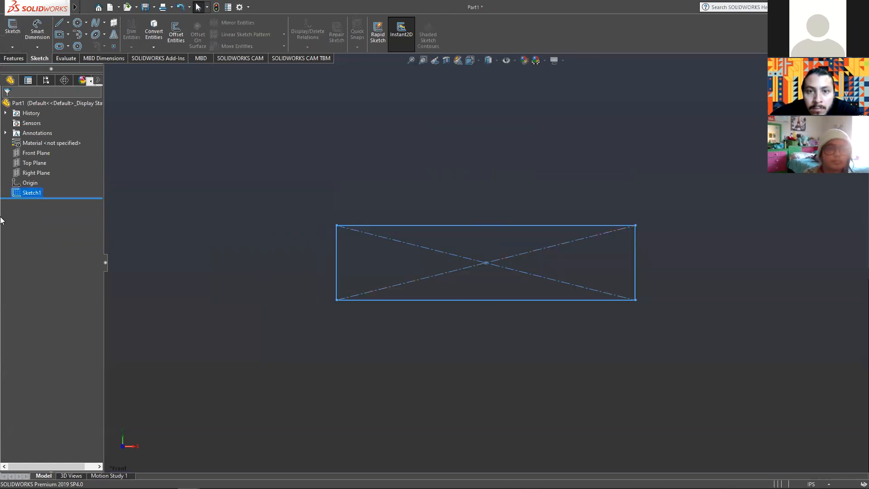
right_click(32, 193)
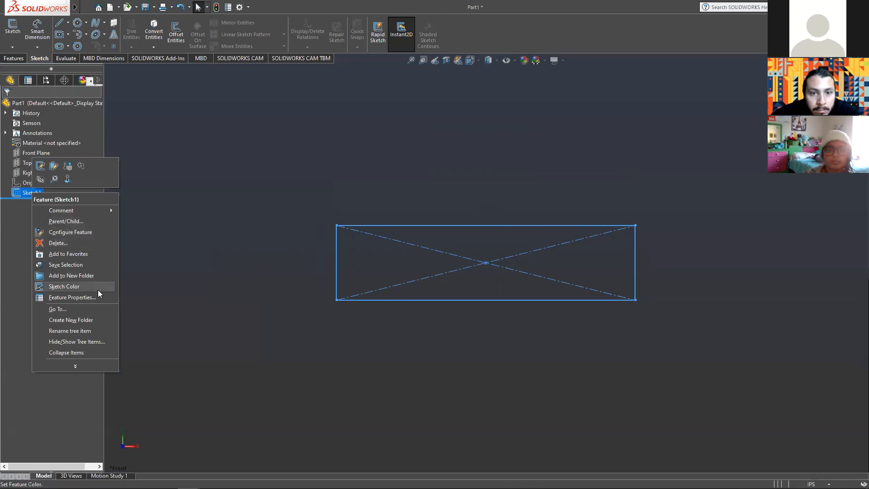
click(70, 331)
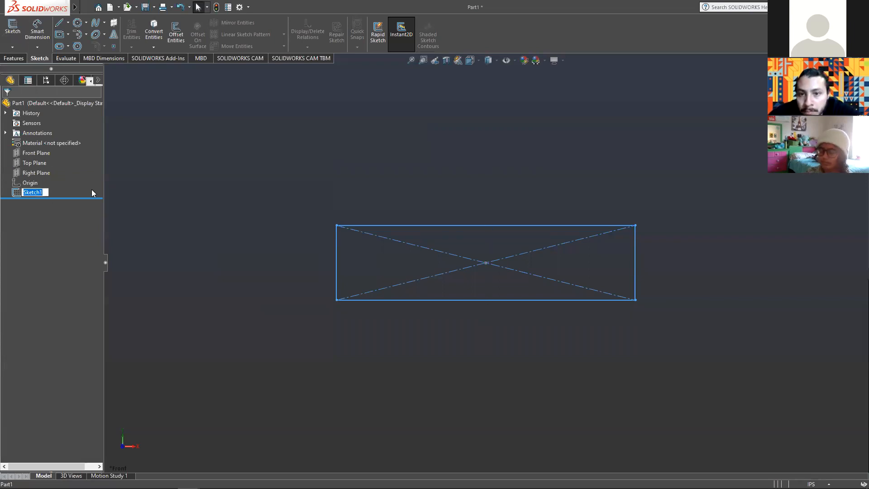
text(block)
key(Return)
click(124, 192)
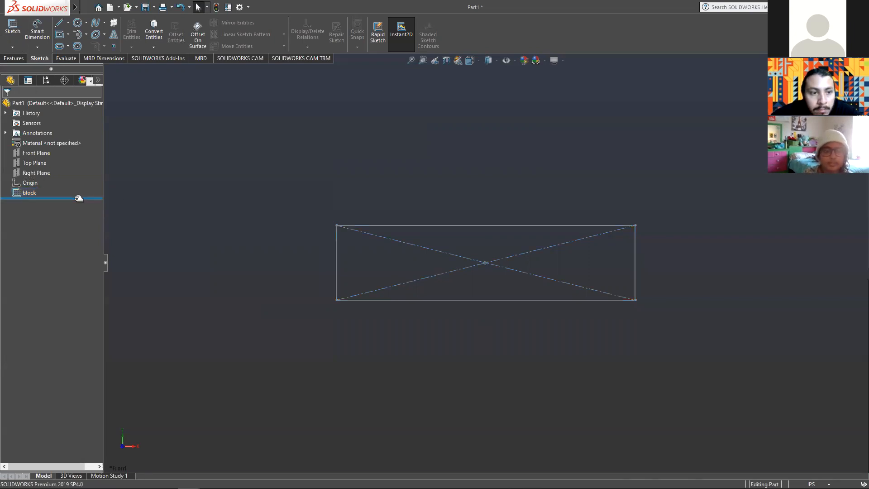
right_click(29, 193)
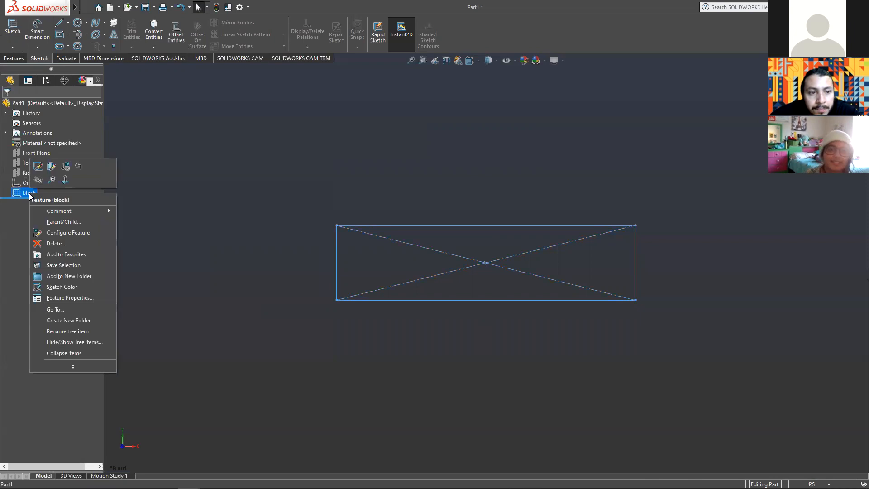
click(141, 192)
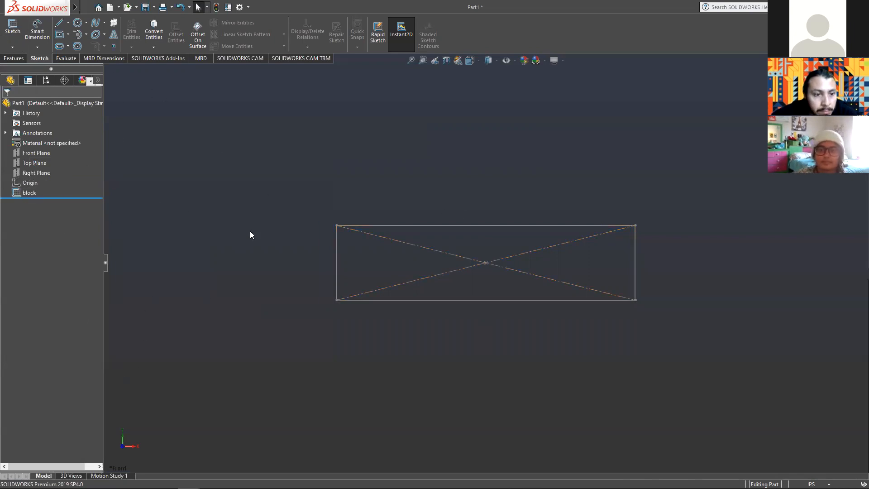
- Start an Extruded Boss/Base from the block sketch and set its depth to 3 in
click(34, 194)
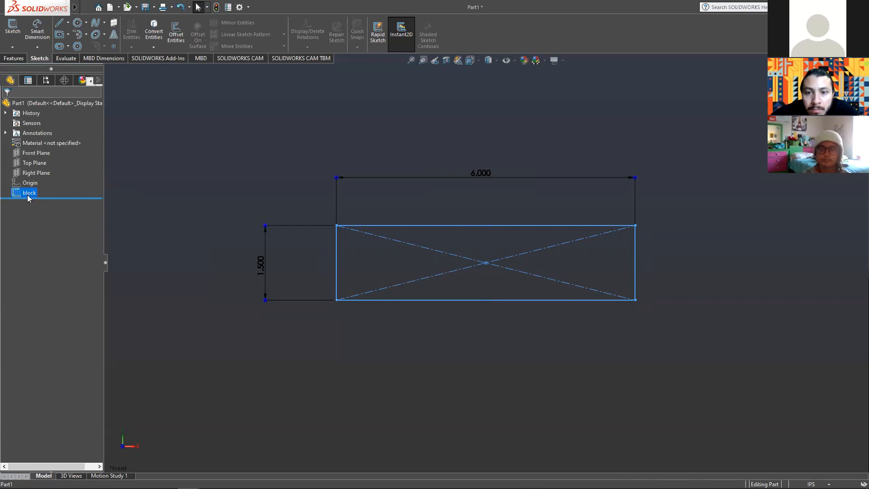
click(14, 58)
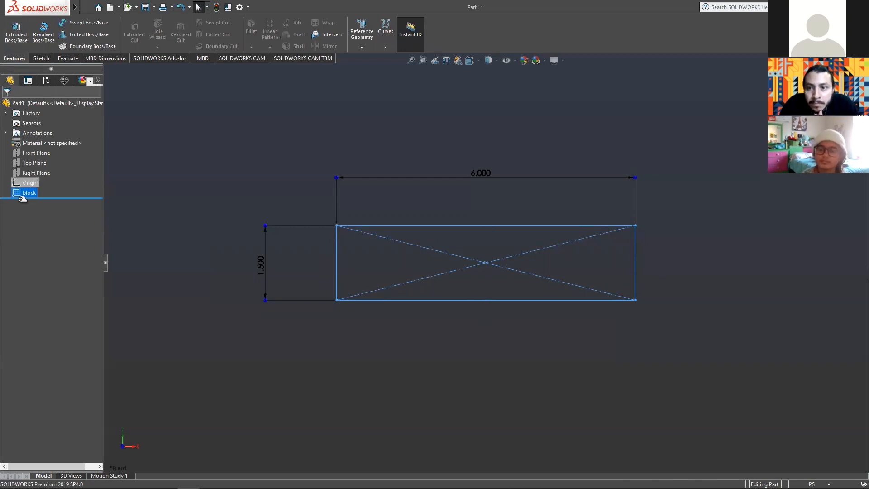
click(18, 41)
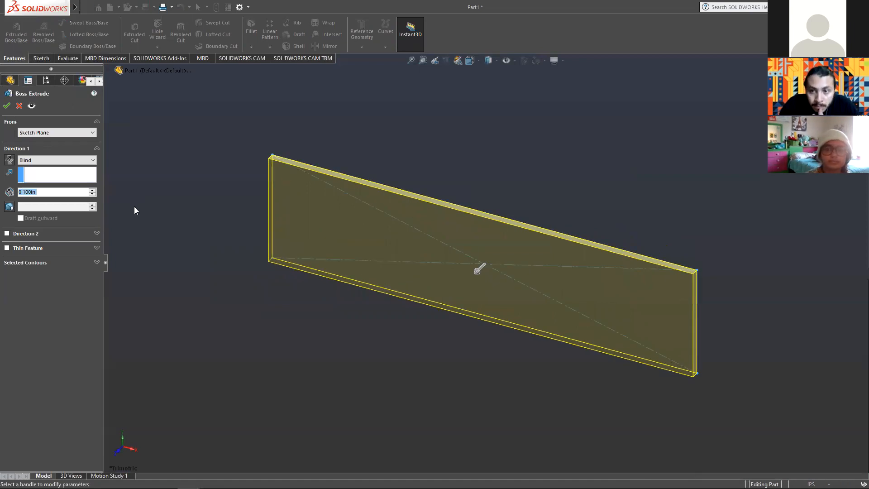
click(44, 132)
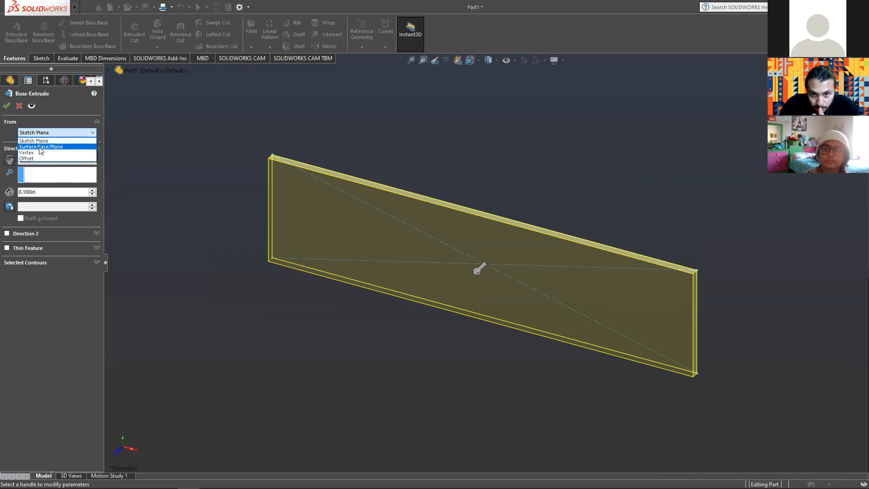
click(38, 113)
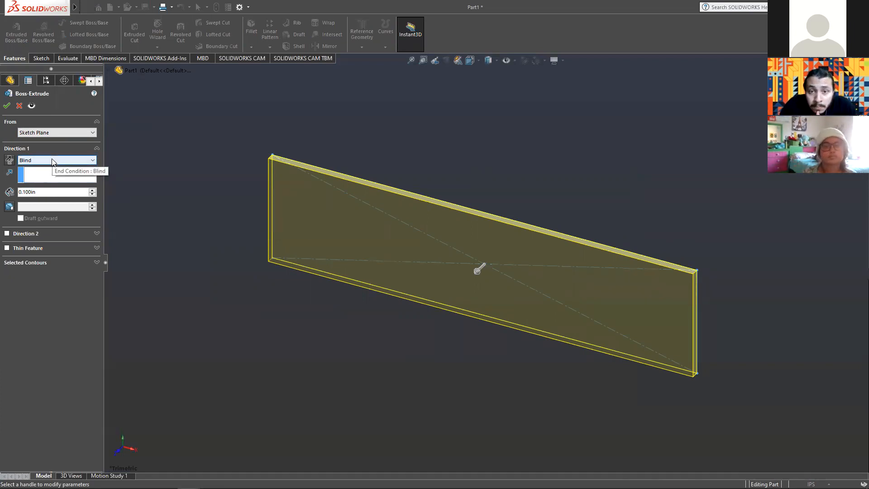
click(25, 193)
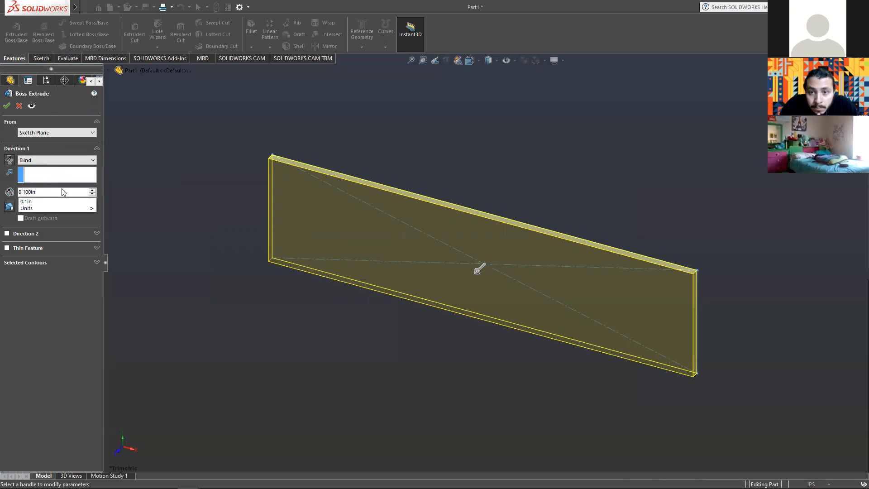
key(BackSpace)
key(BackSpace)
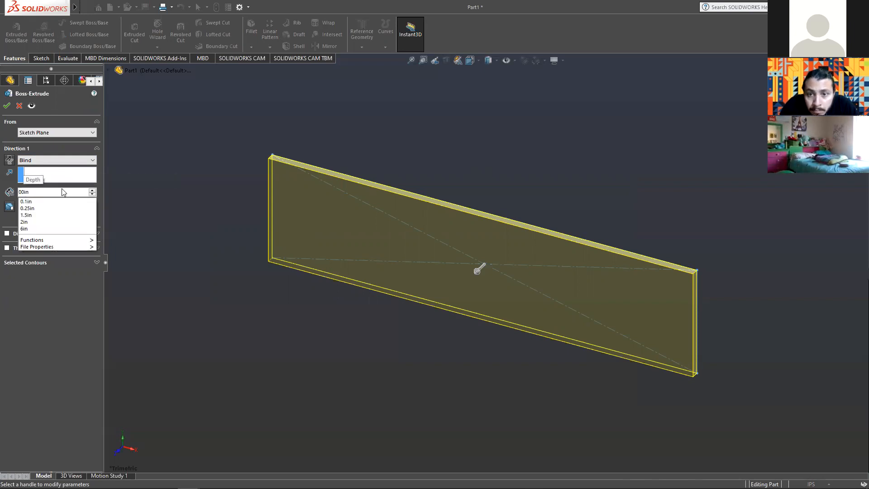
key(BackSpace)
key(BackSpace)
key(BackSpace)
text(3)
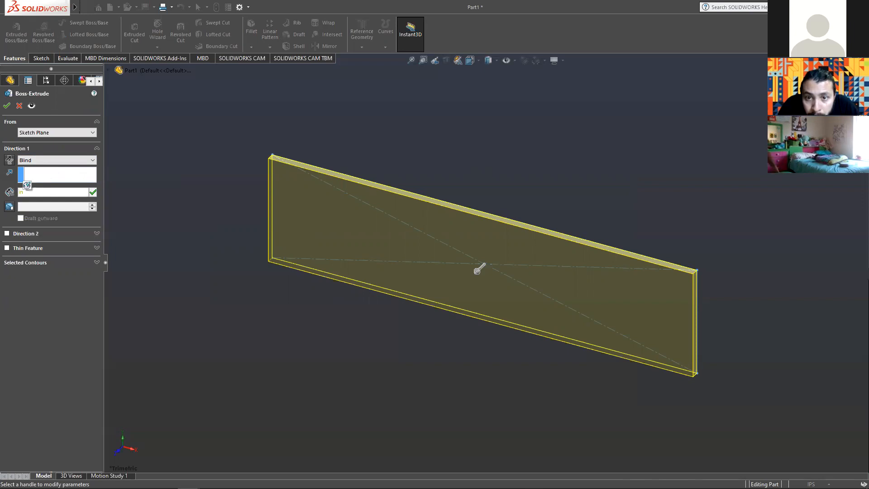
key(Return)
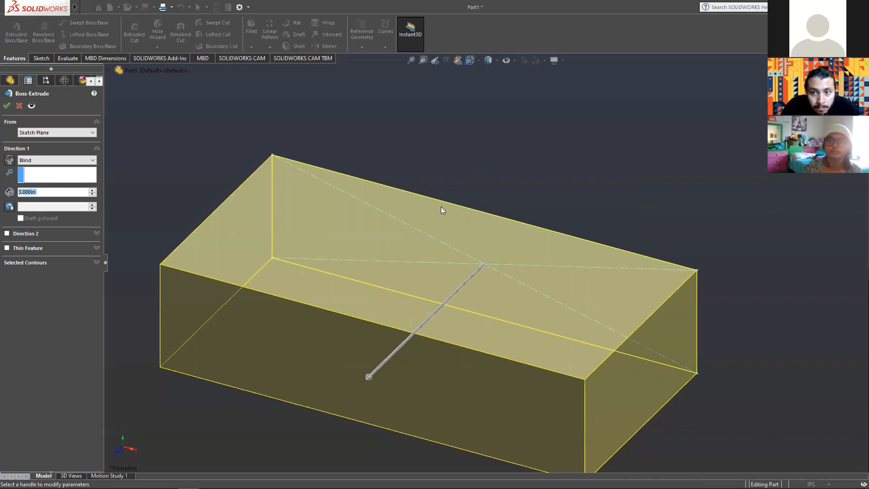
- Change the extrusion's end condition to Mid Plane and accept the feature
click(63, 161)
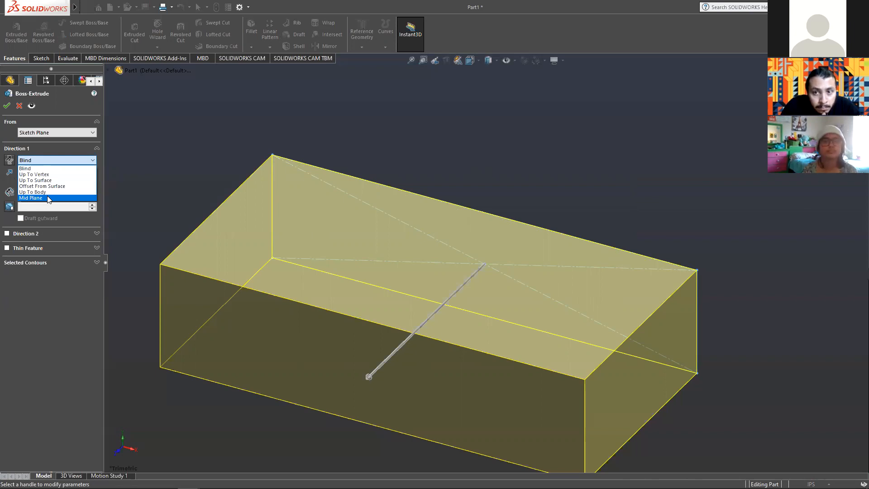
click(36, 198)
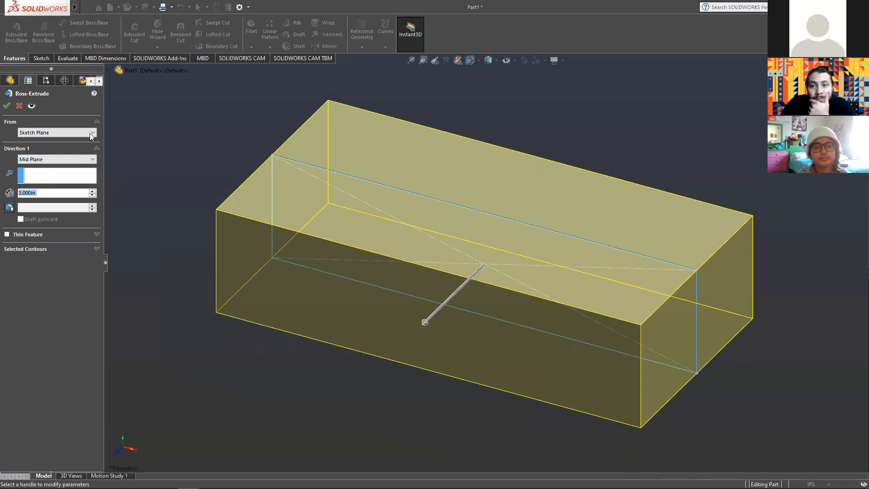
click(7, 107)
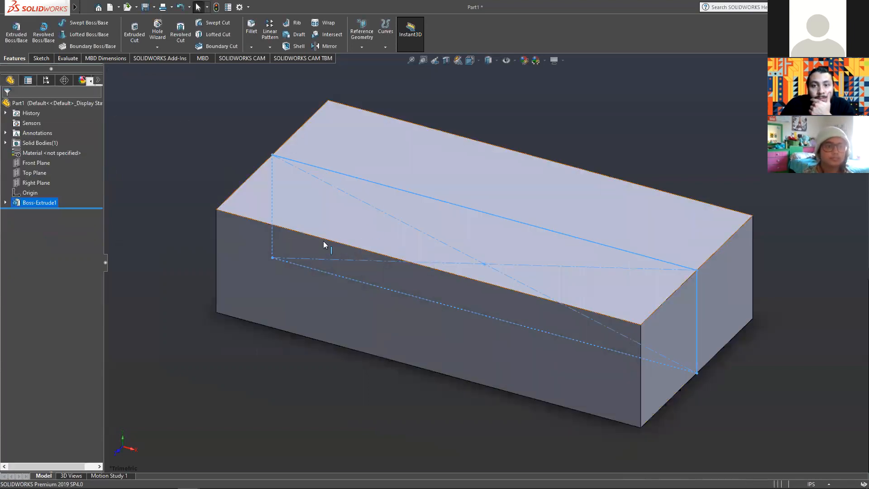
click(715, 375)
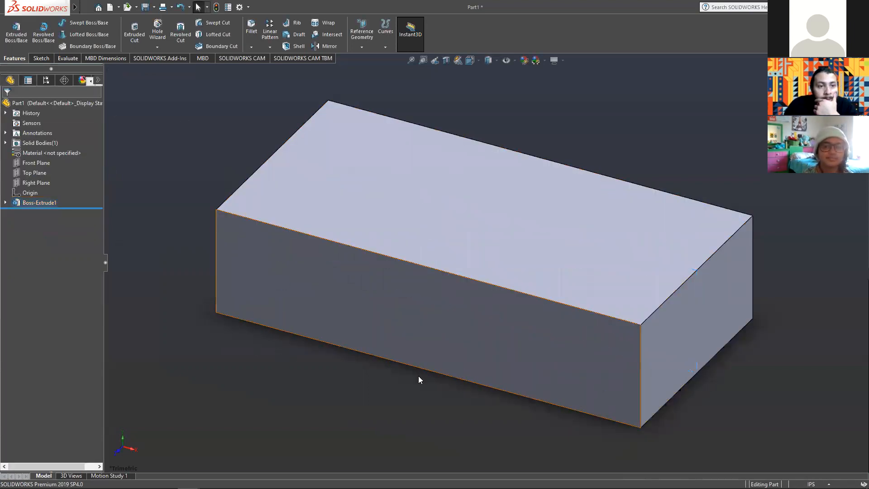
- Inspect the extruded block from several angles and set its view orientation to Isometric
middle_drag(166, 198, 571, 323)
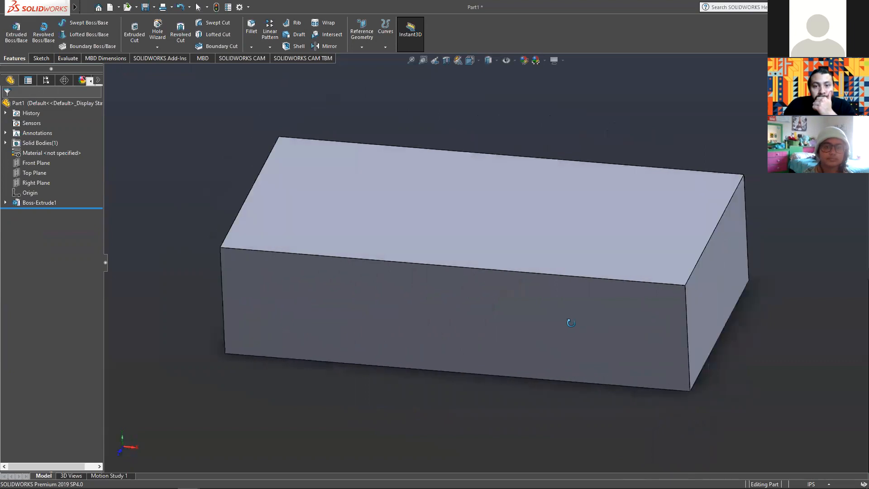
middle_drag(187, 143, 510, 201)
key(space)
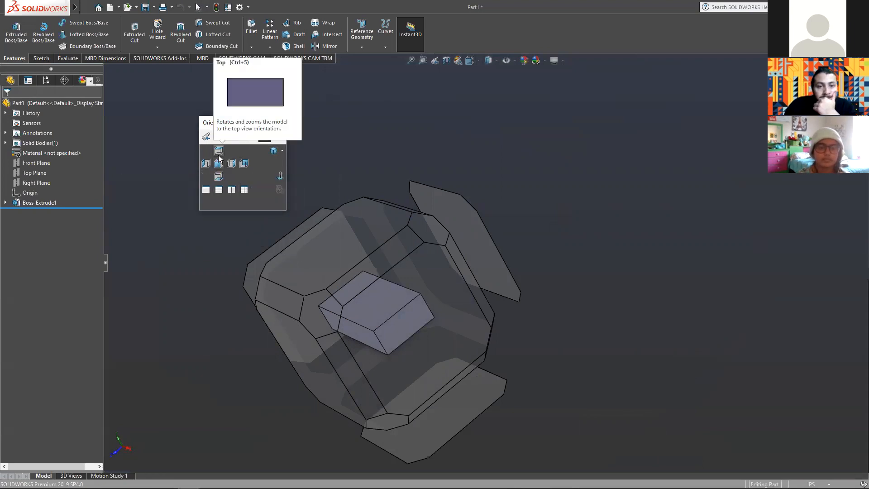
click(274, 152)
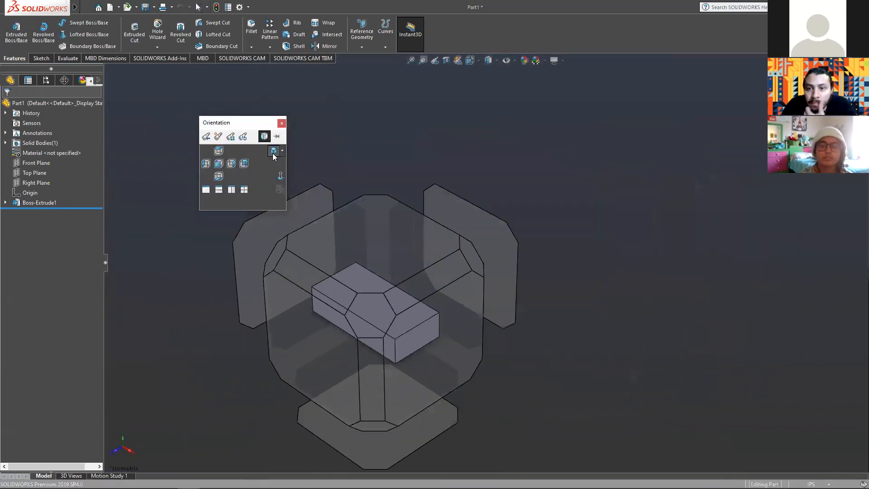
click(281, 153)
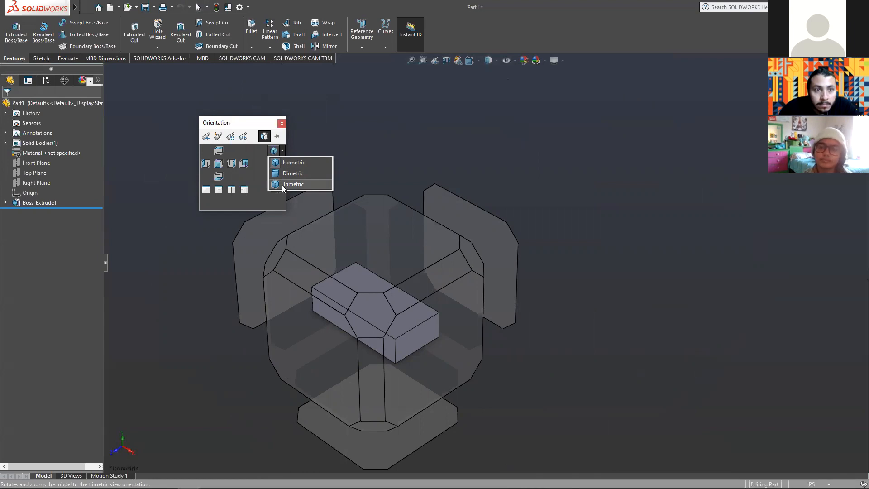
click(290, 163)
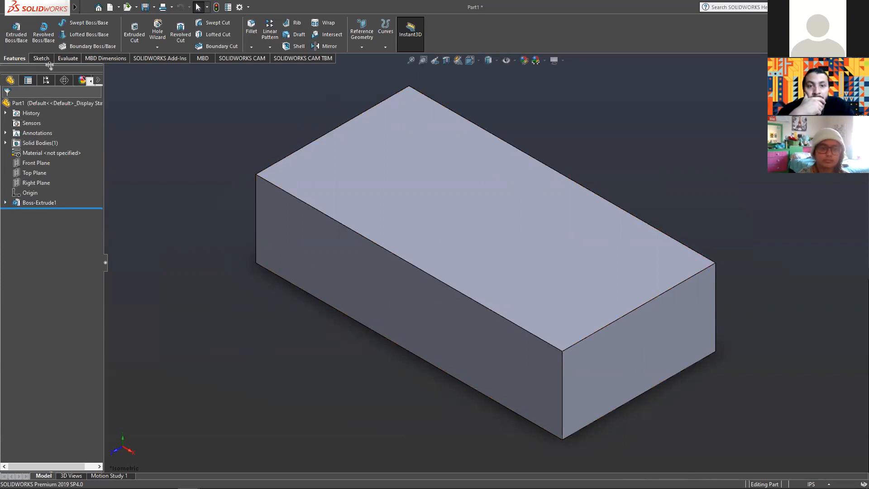
- Start a new sketch on the Front Plane, viewed normal to the plane
click(36, 164)
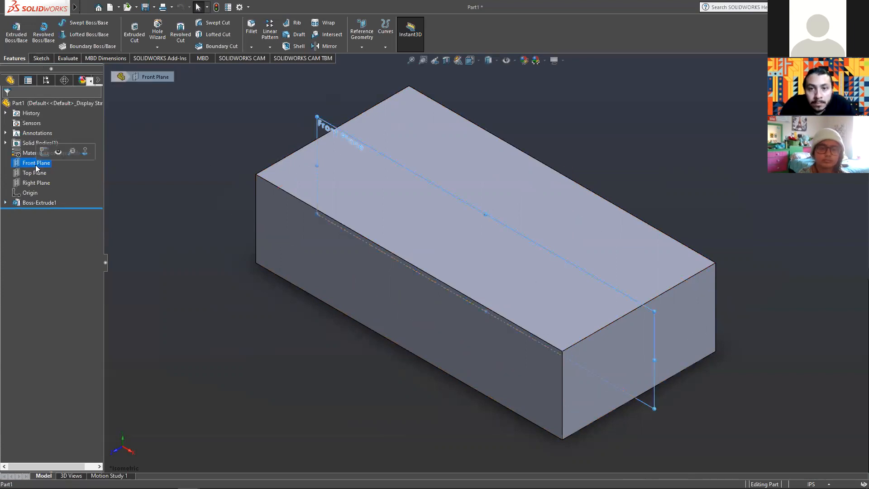
click(90, 151)
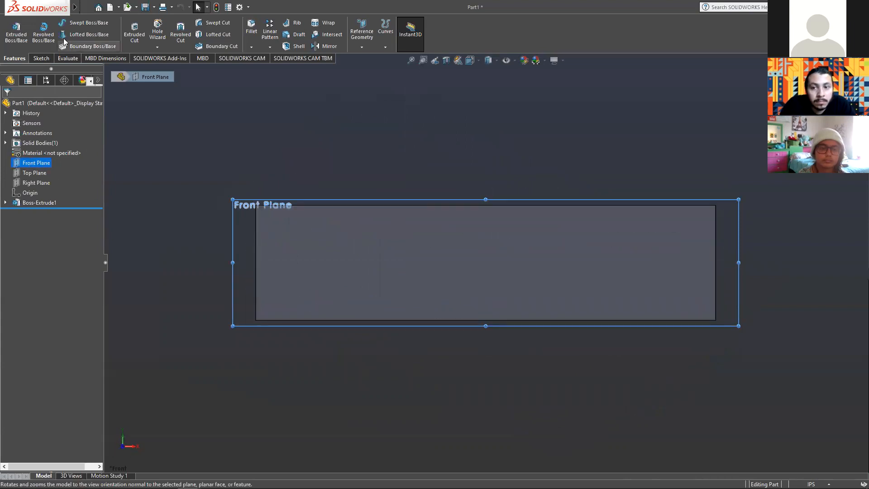
click(39, 59)
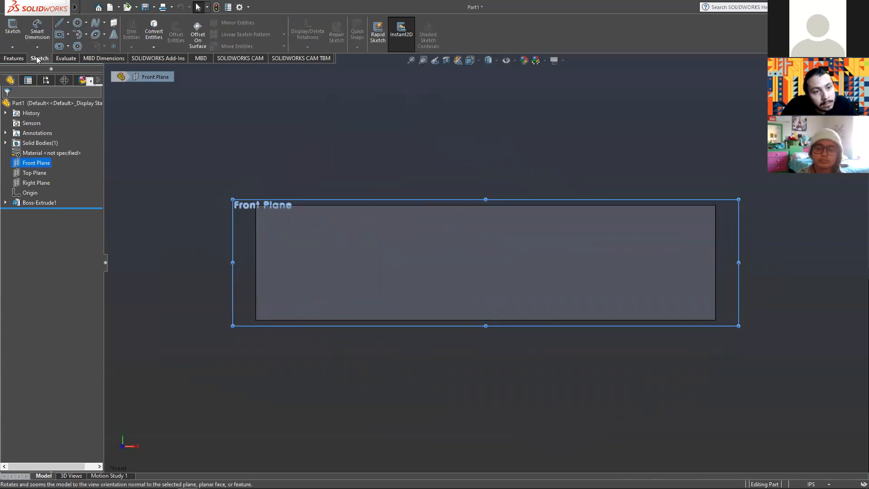
click(13, 29)
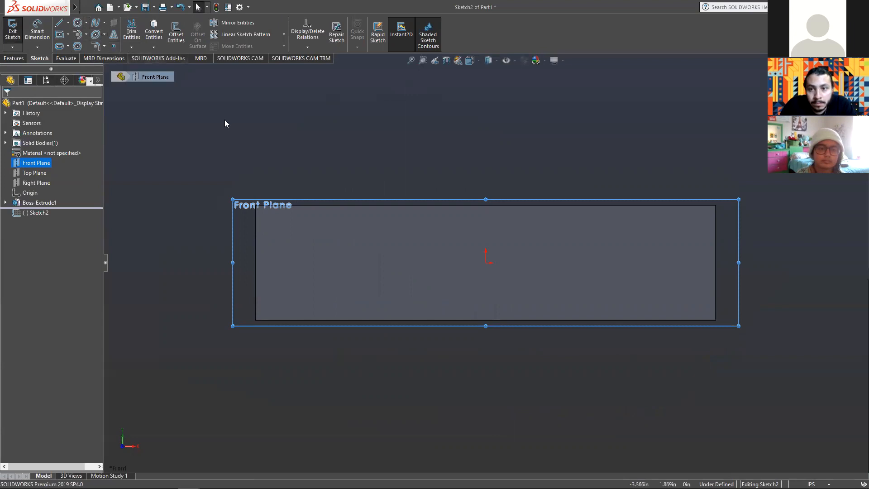
click(259, 153)
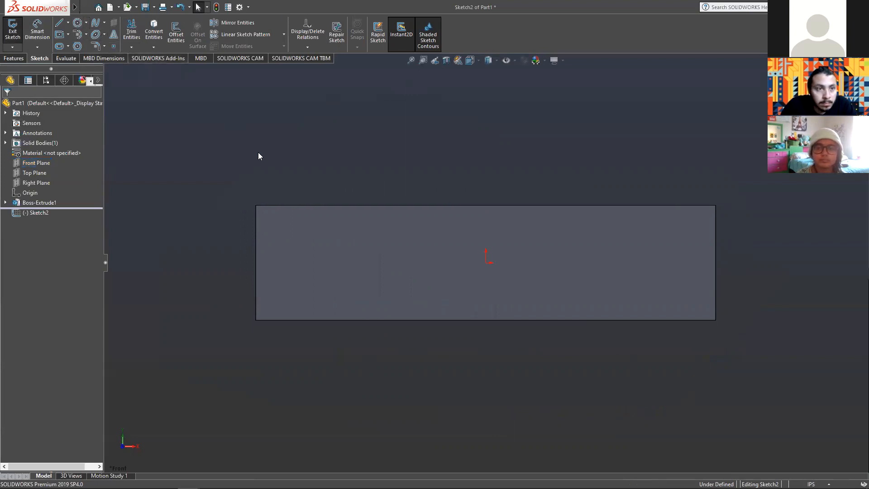
- Draw a horizontal centerline about 1.6 in long from the block's upper-left corner along its top edge
click(68, 24)
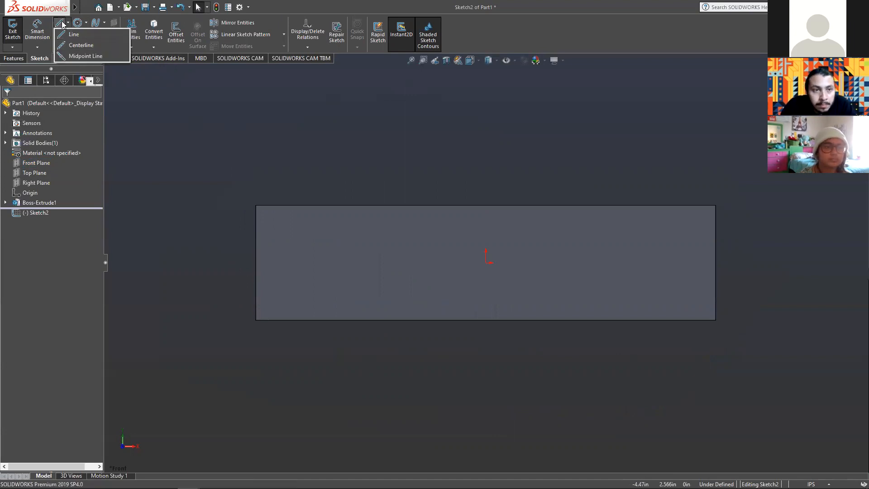
click(71, 45)
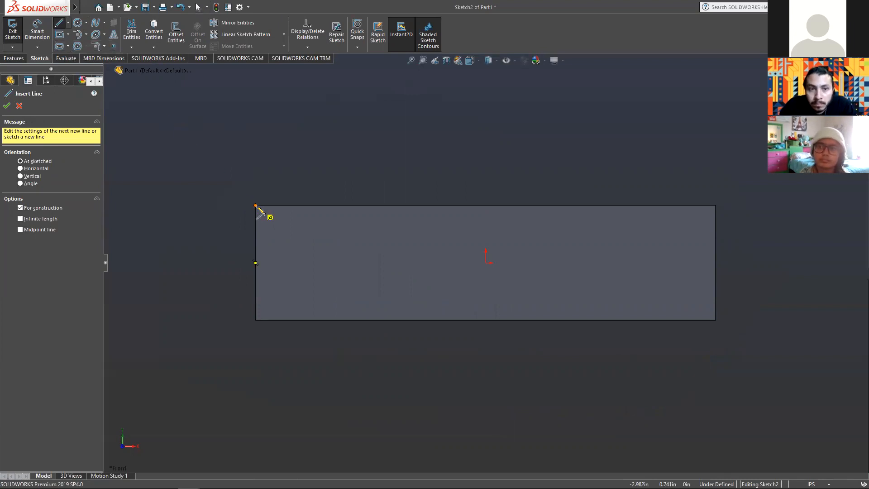
click(256, 206)
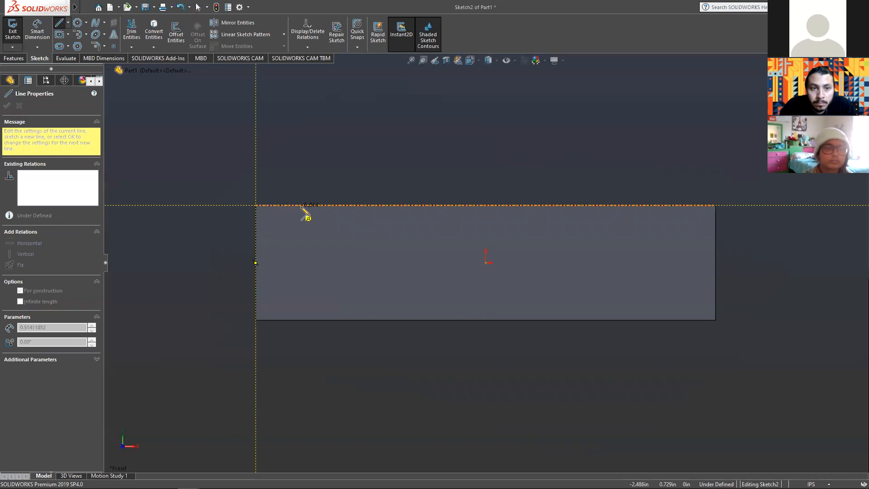
click(377, 207)
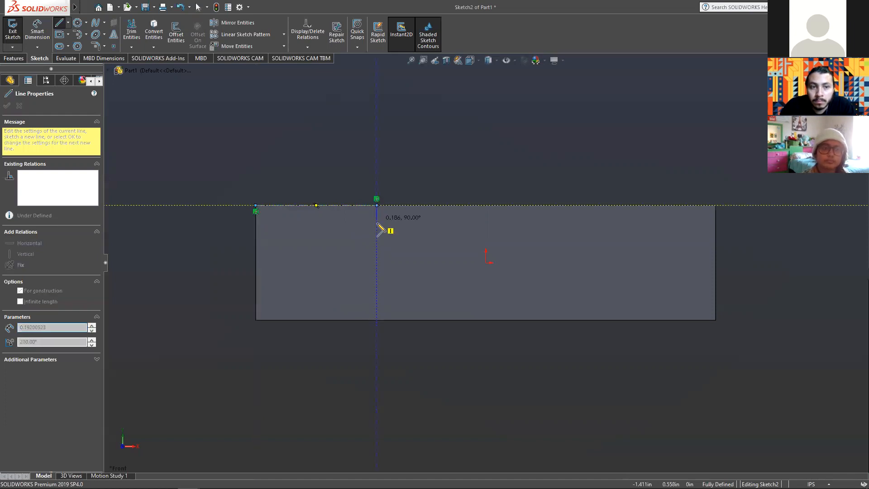
key(Escape)
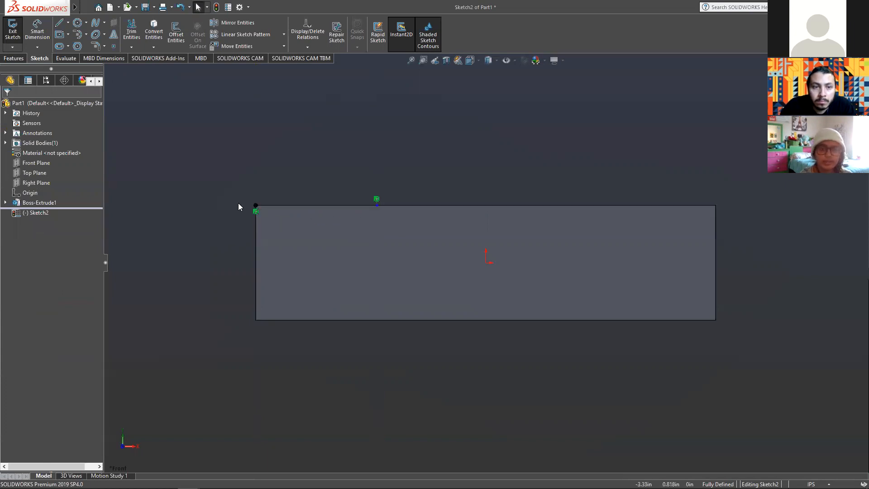
click(67, 24)
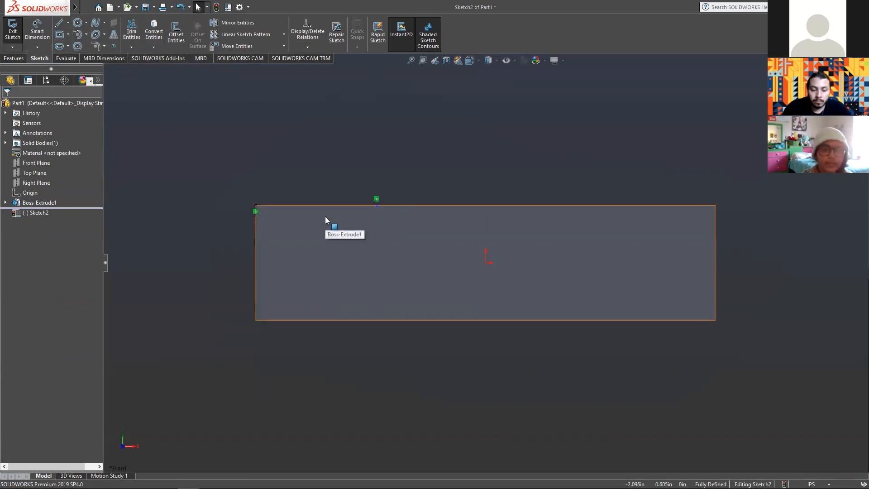
click(69, 24)
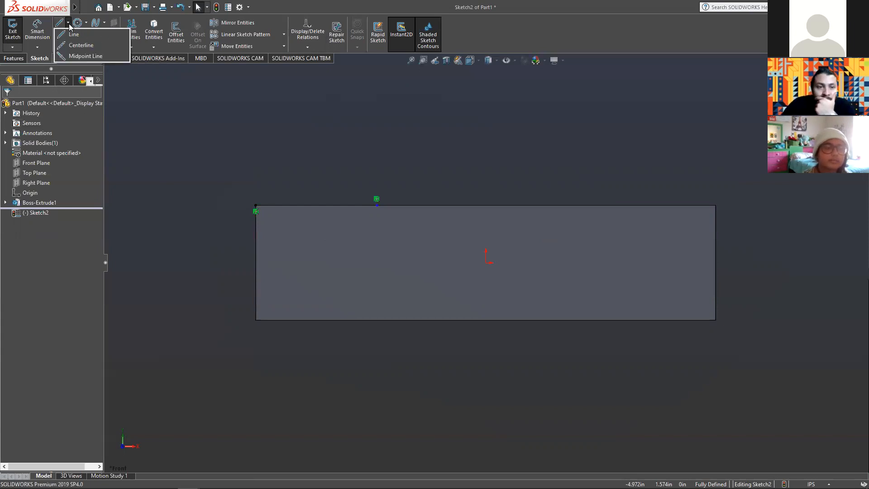
click(76, 45)
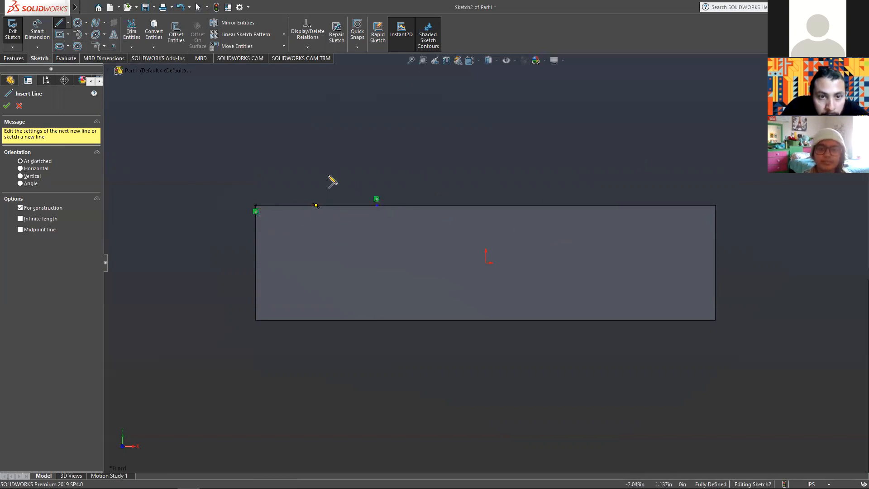
key(Escape)
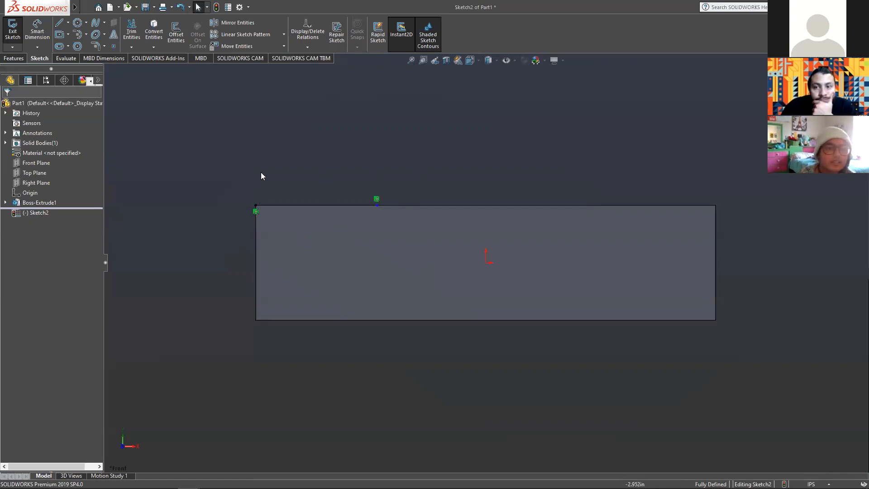
- Dimension the centerline on the block's top edge to a length of 2 in
click(41, 38)
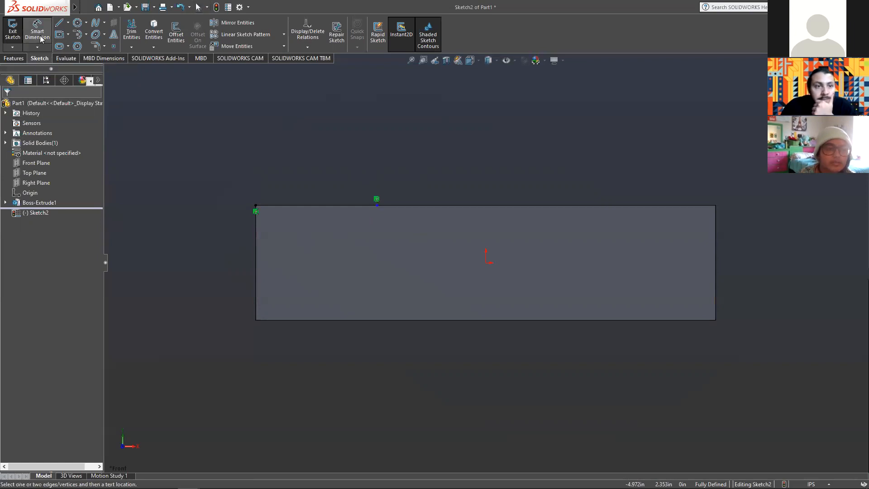
click(292, 205)
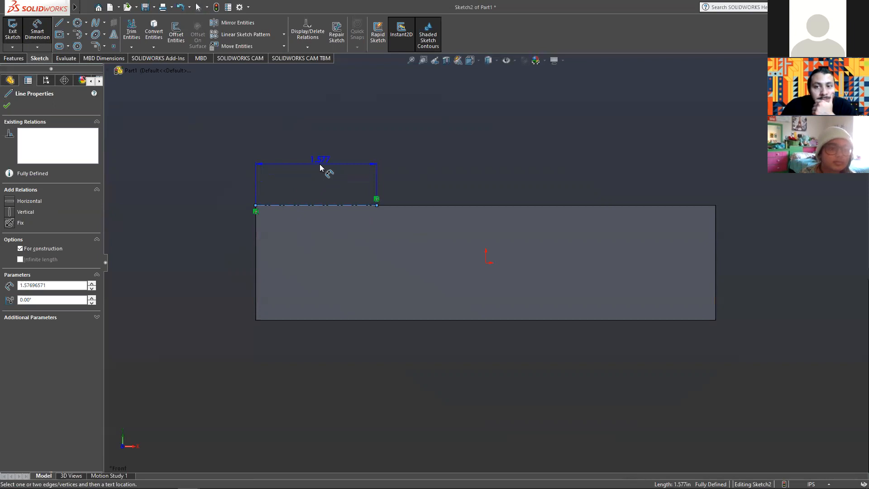
click(320, 165)
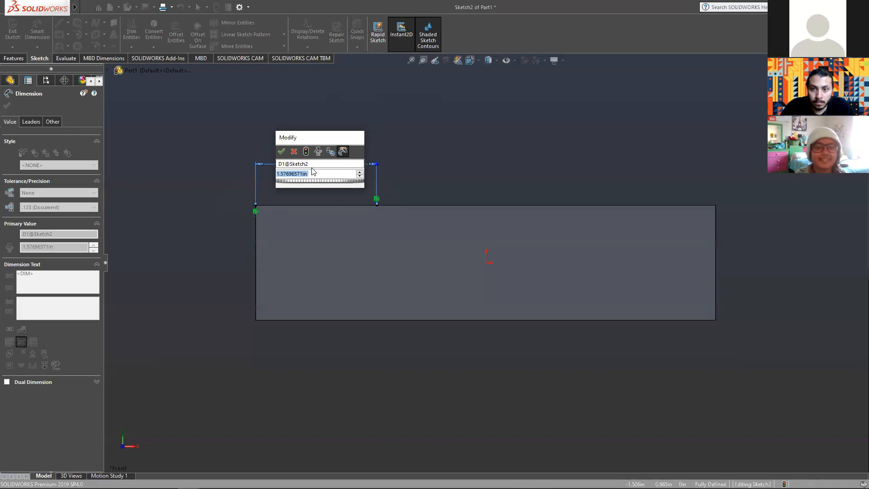
text(2)
key(Return)
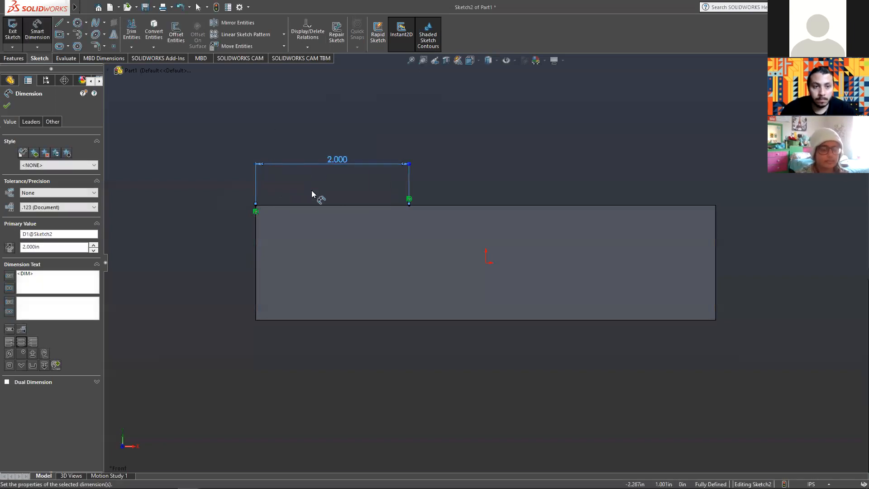
scroll(437, 96, up, 2)
scroll(458, 170, down, 1)
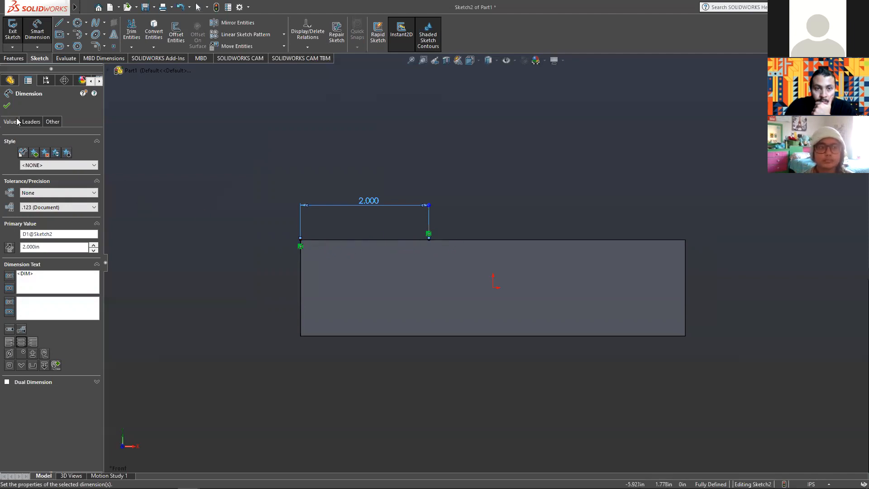
click(7, 106)
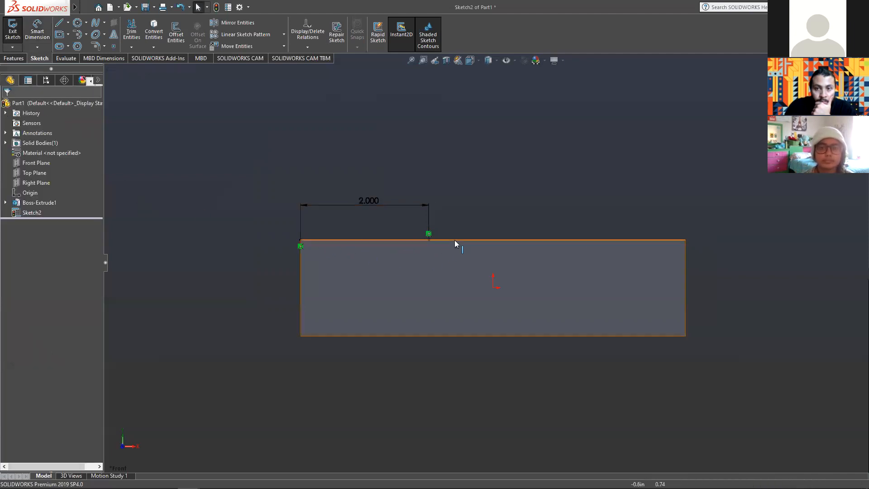
scroll(557, 200, up, 4)
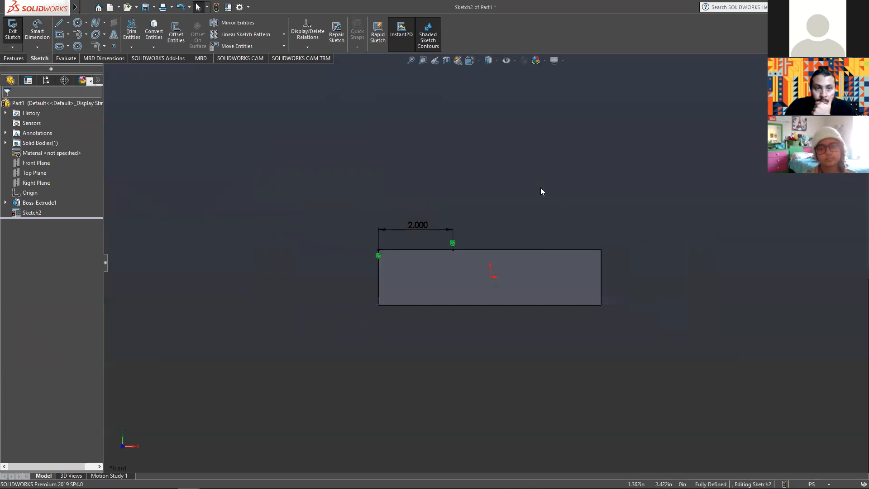
scroll(526, 200, down, 3)
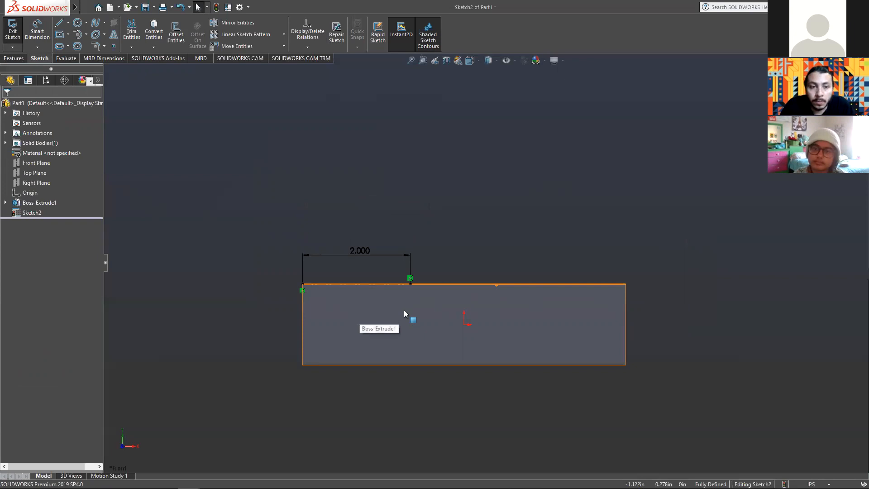
click(376, 284)
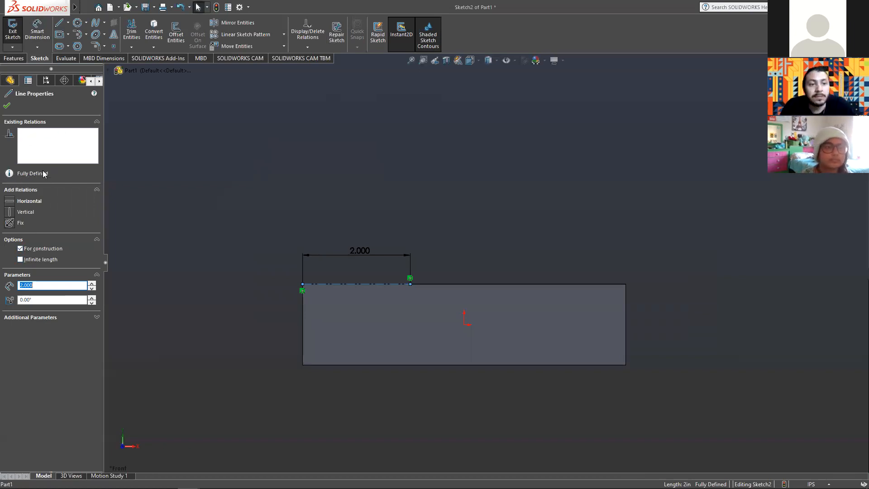
click(6, 106)
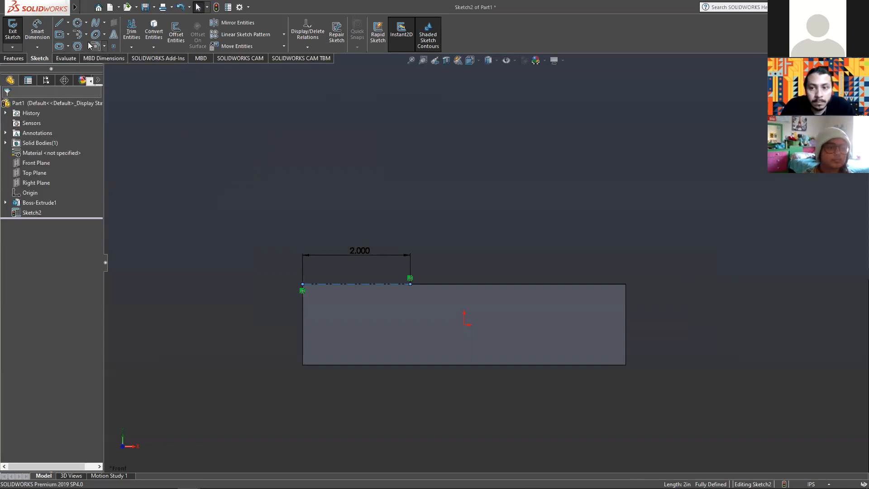
- Draw a vertical centerline about 1.2 in long upward from the right end of the 2 in centerline
click(68, 22)
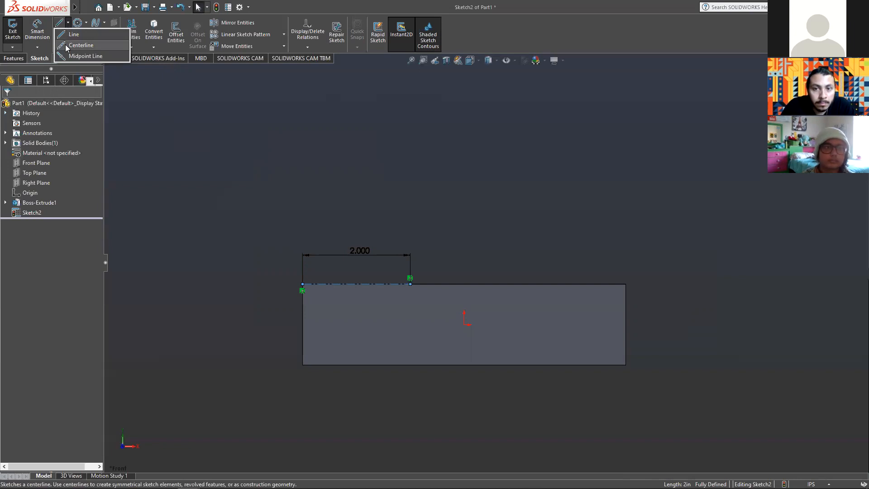
click(66, 46)
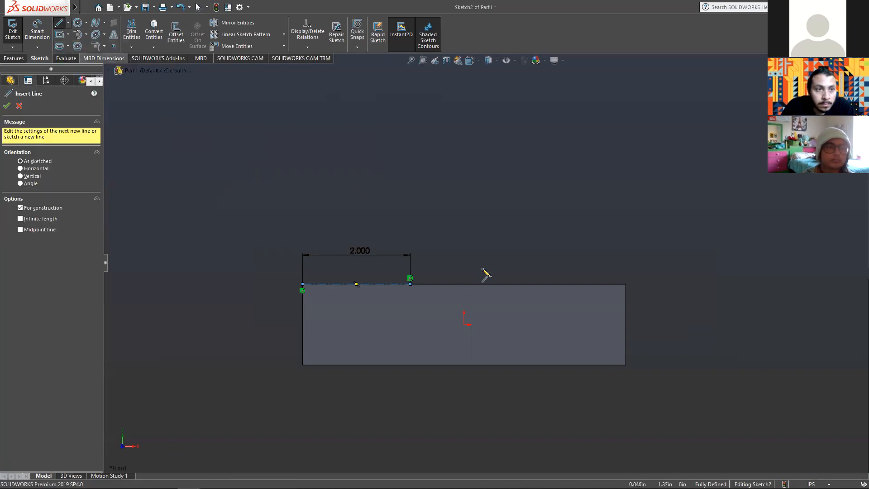
click(411, 284)
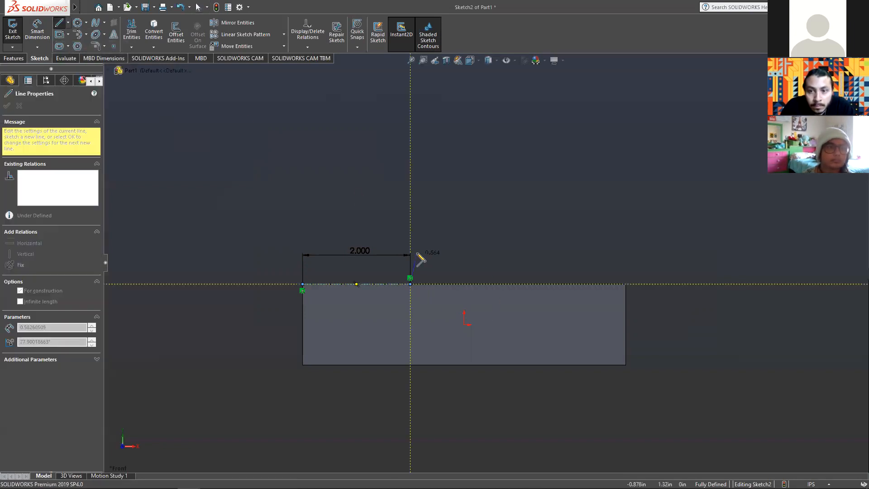
click(410, 219)
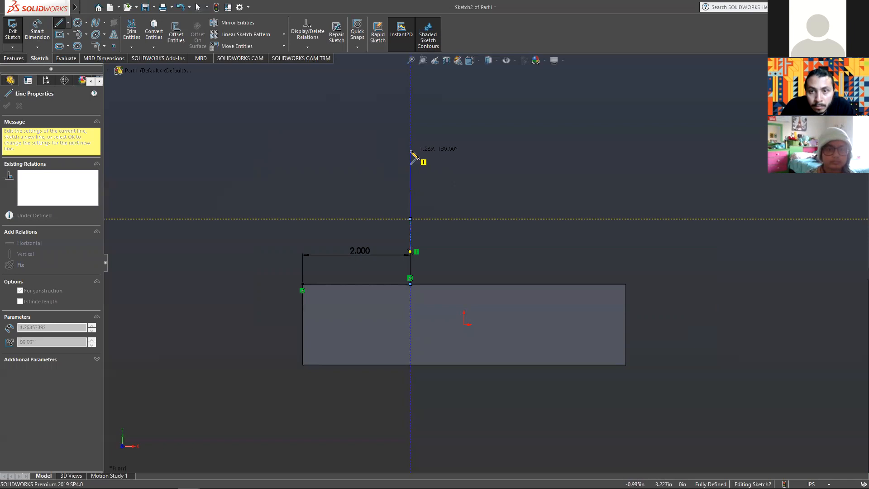
key(Escape)
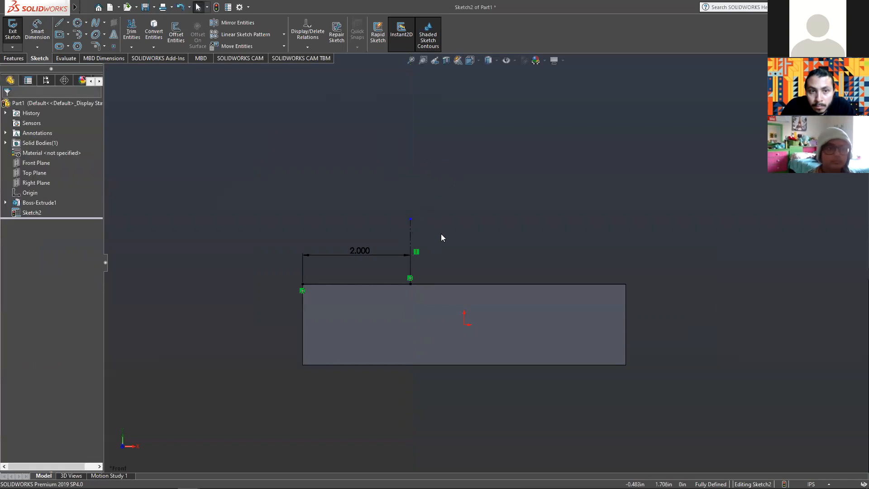
- Dimension the vertical centerline to a length of 1.5 in
click(41, 36)
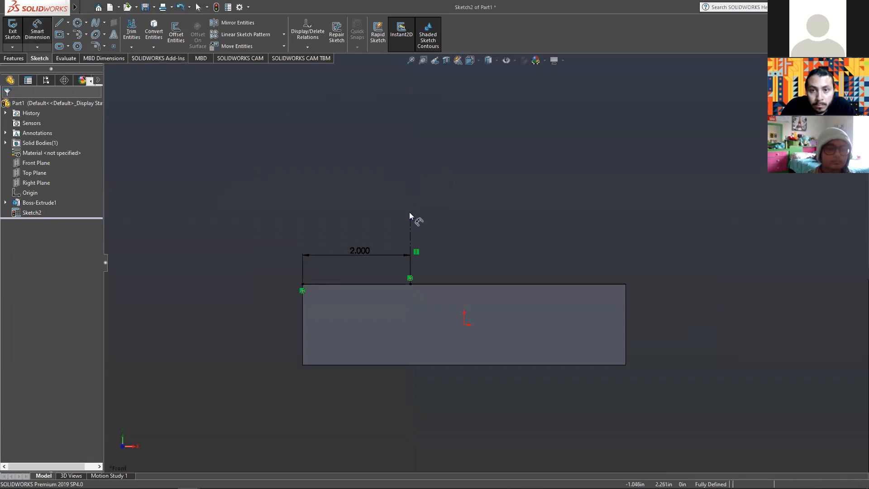
click(411, 231)
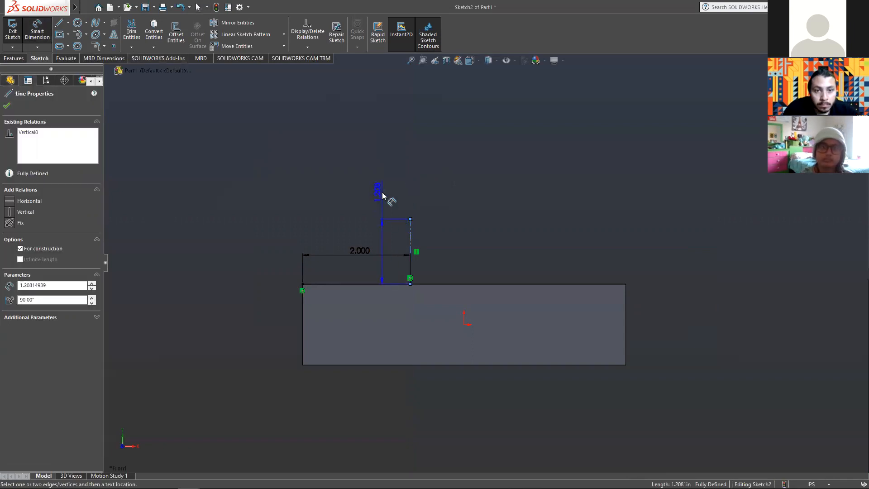
click(383, 193)
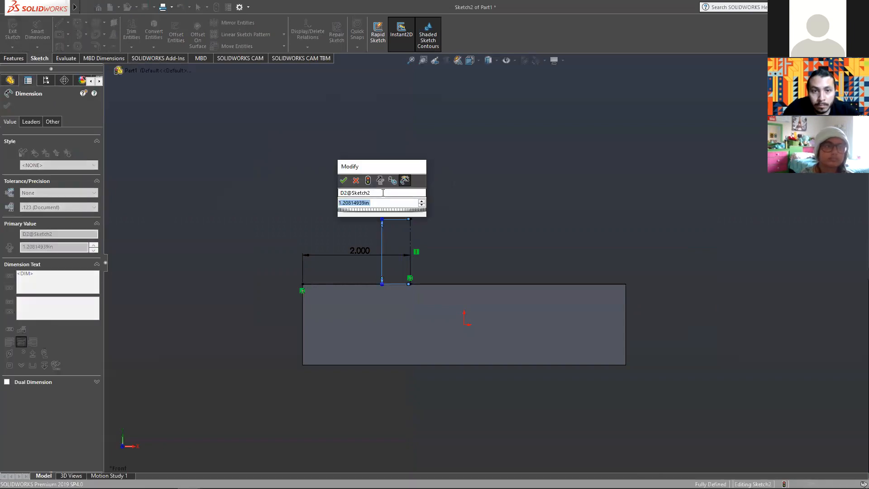
text(1.5)
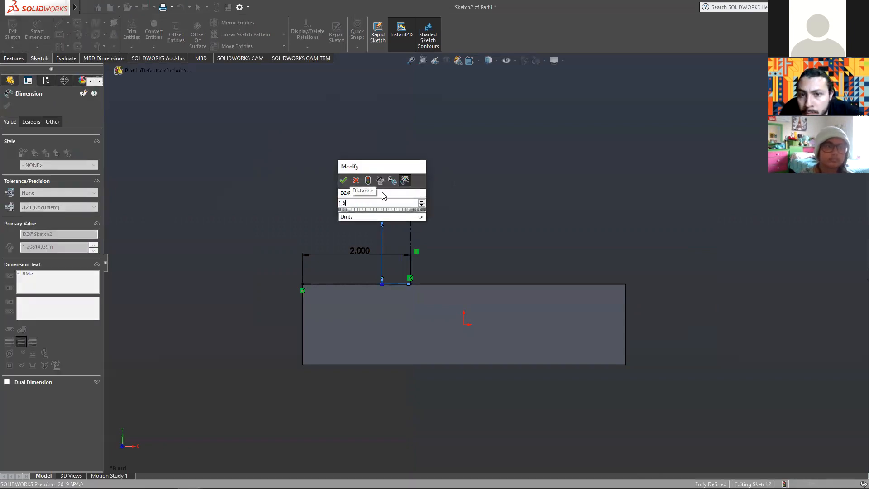
key(Return)
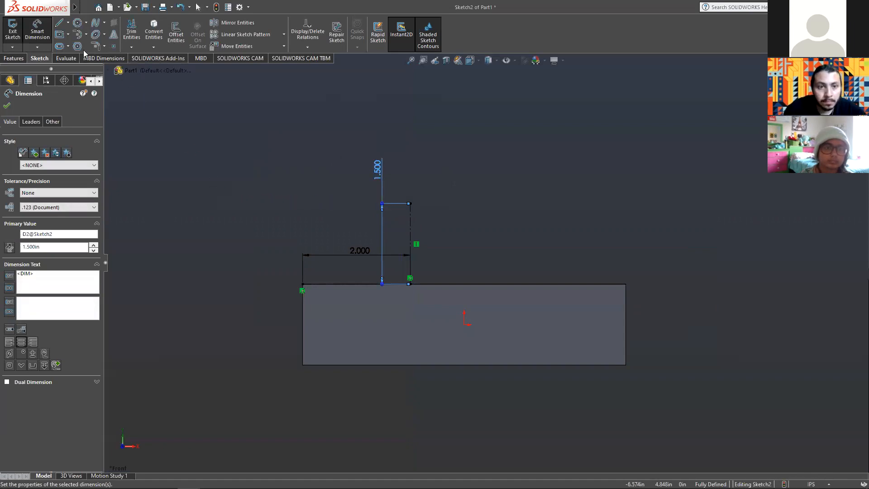
- Draw a horizontal centerline about 1 in long to the right from the vertical centerline's upper end
click(68, 23)
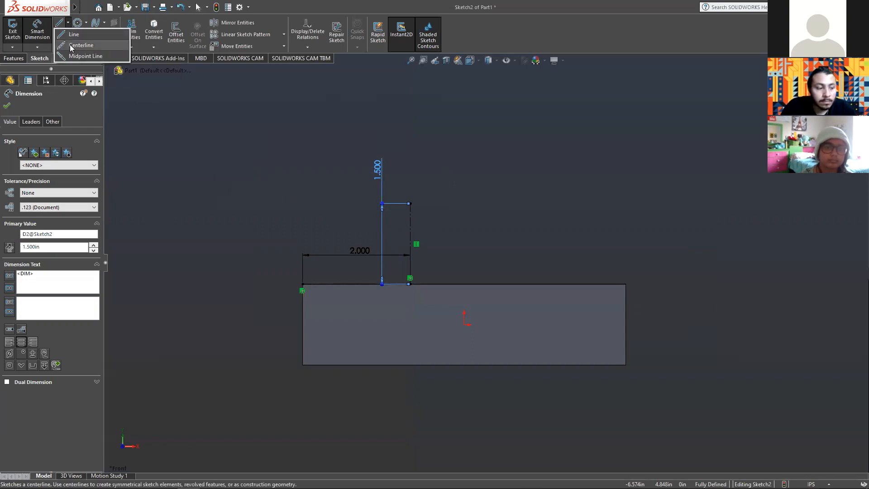
click(72, 46)
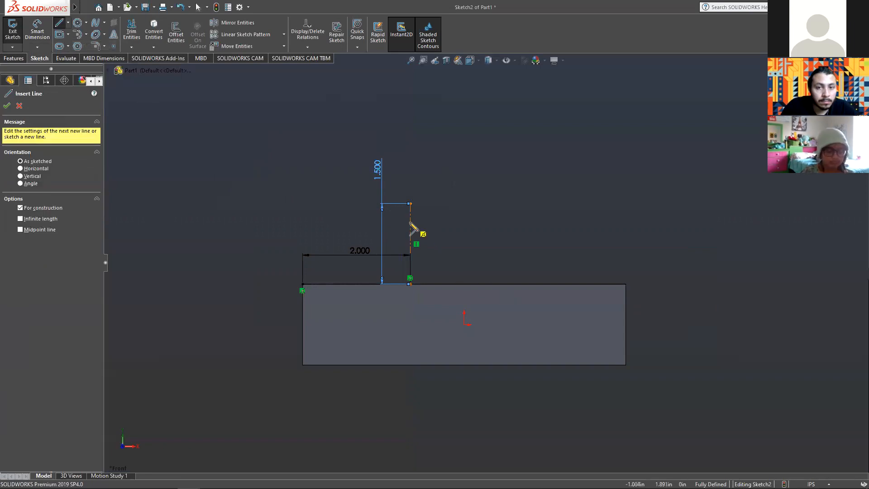
click(410, 204)
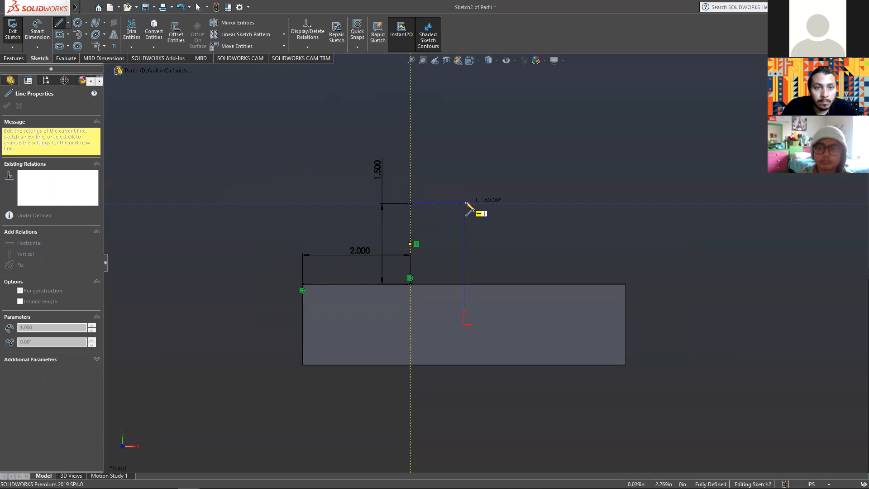
click(465, 203)
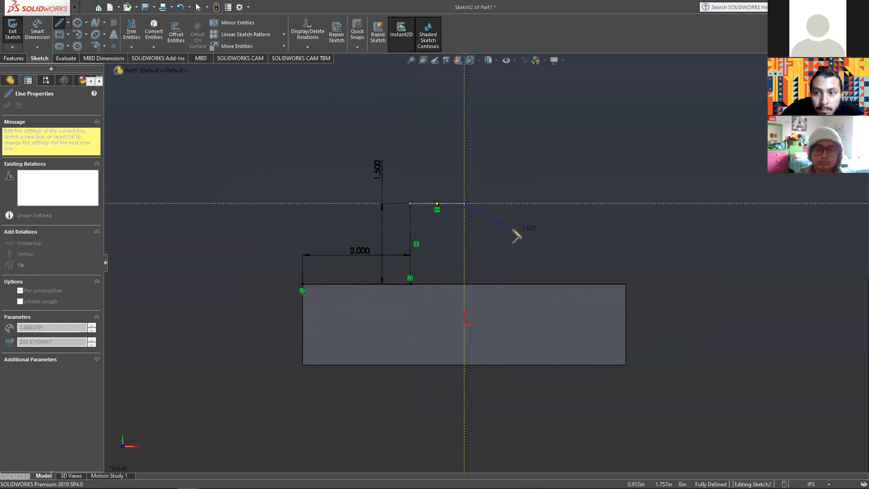
key(Escape)
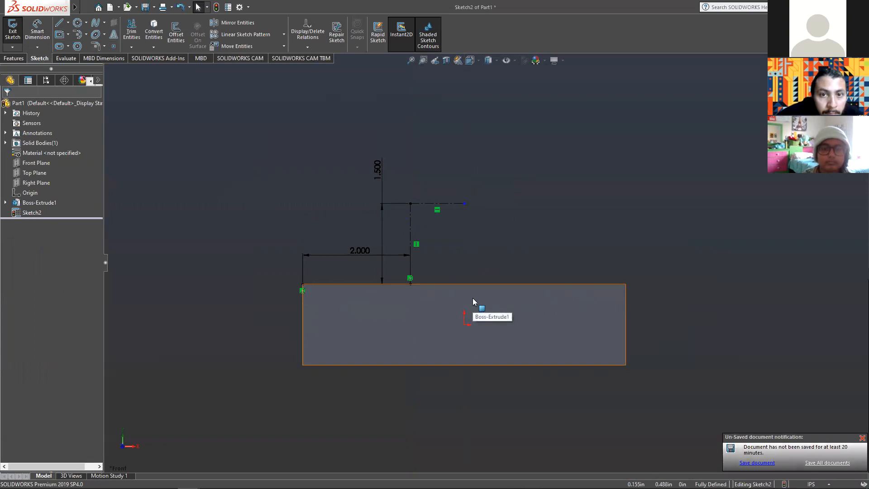
- Dimension the upper horizontal centerline to a length of 1 in
click(36, 32)
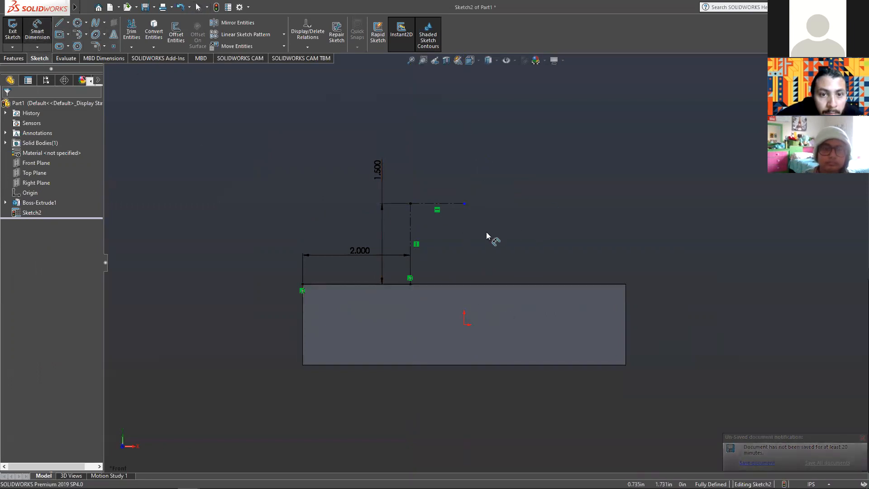
click(451, 204)
click(437, 155)
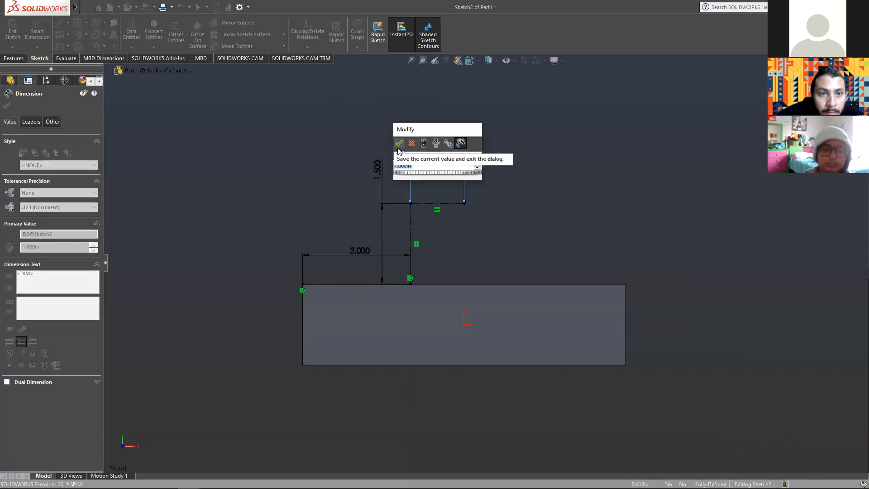
click(399, 143)
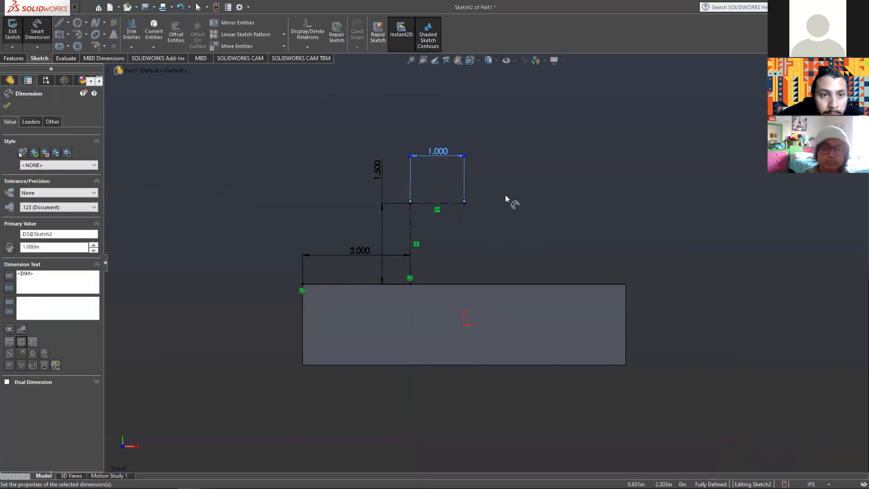
click(497, 164)
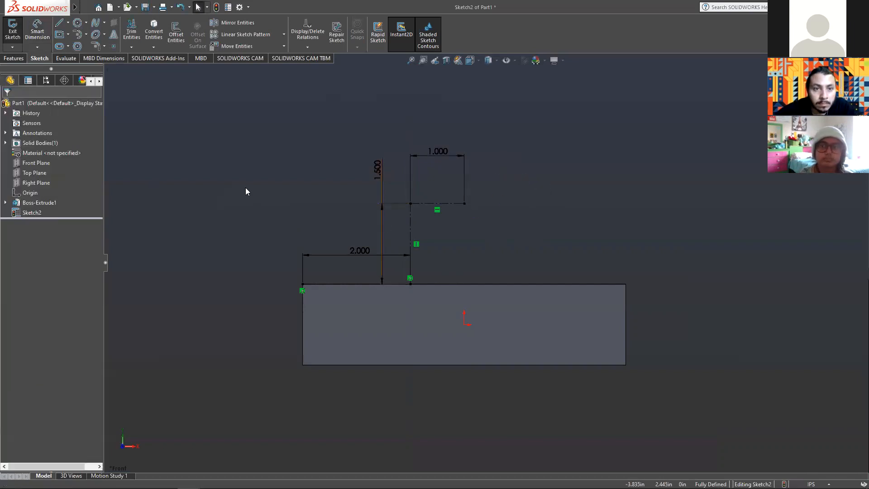
click(68, 23)
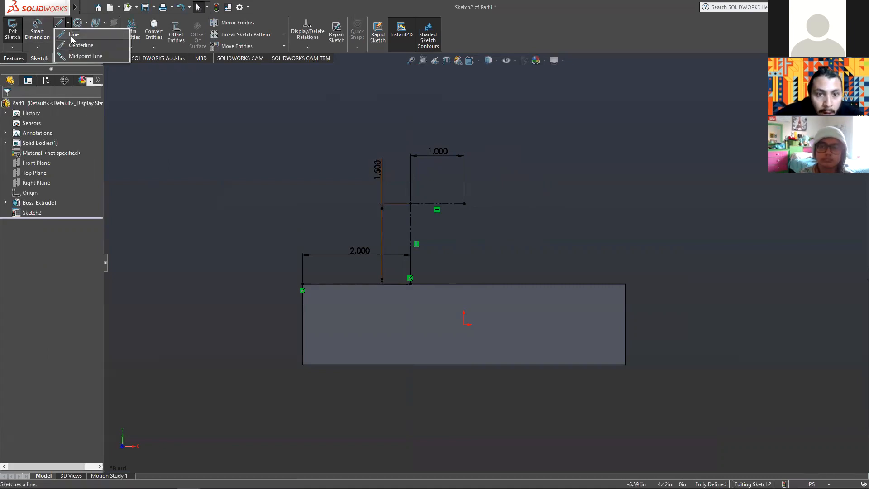
click(71, 47)
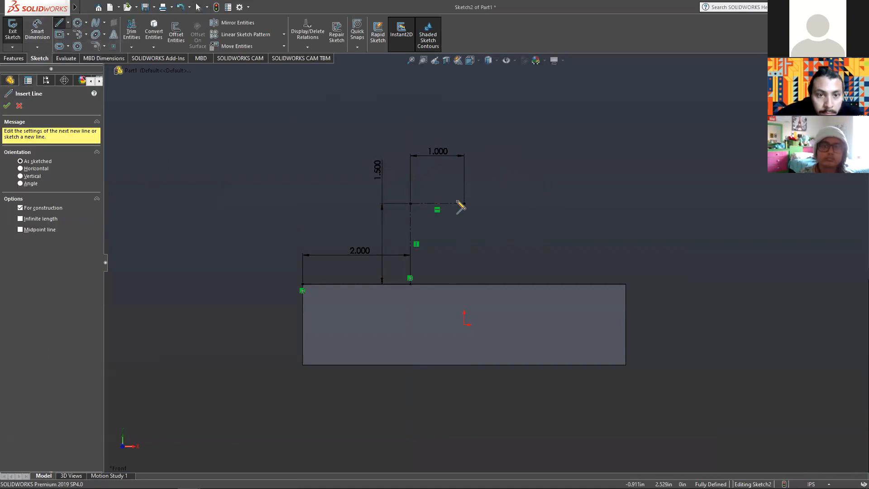
click(411, 203)
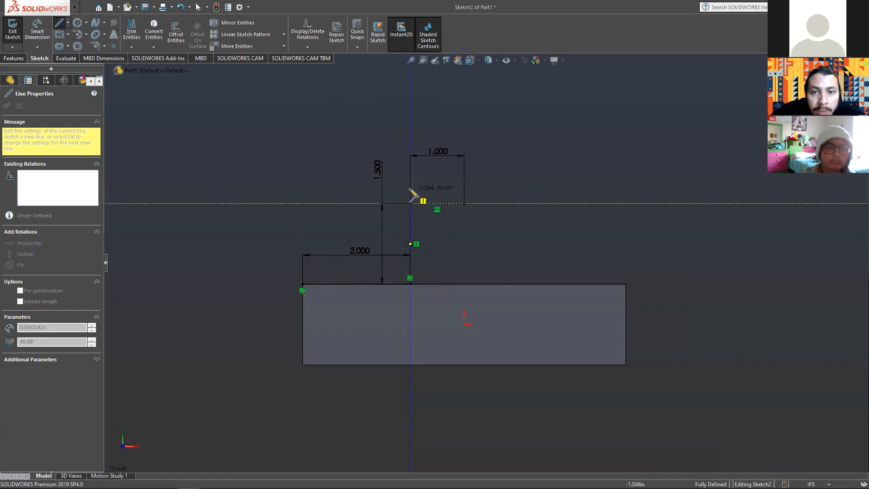
key(Escape)
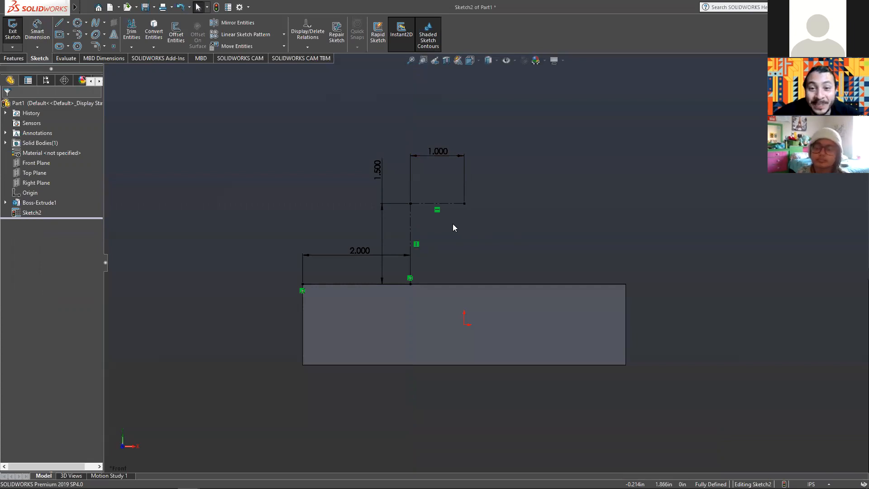
scroll(453, 223, down, 2)
scroll(455, 227, up, 2)
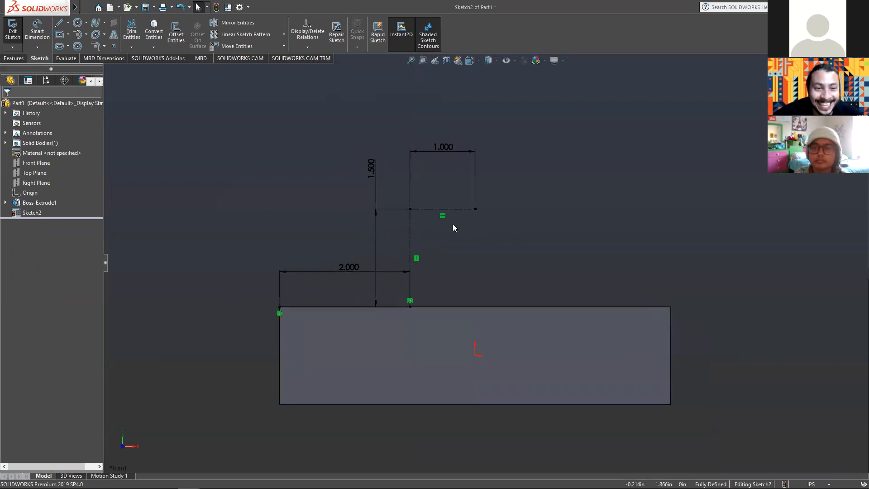
scroll(477, 250, down, 3)
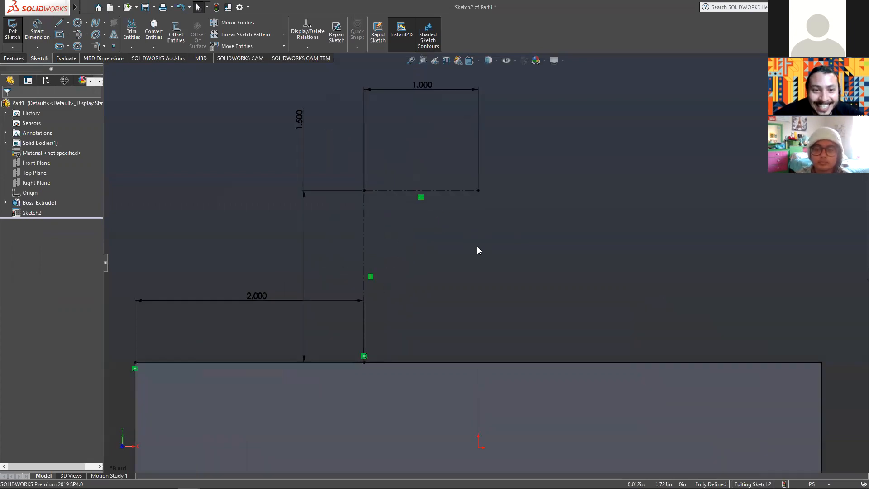
scroll(479, 250, up, 3)
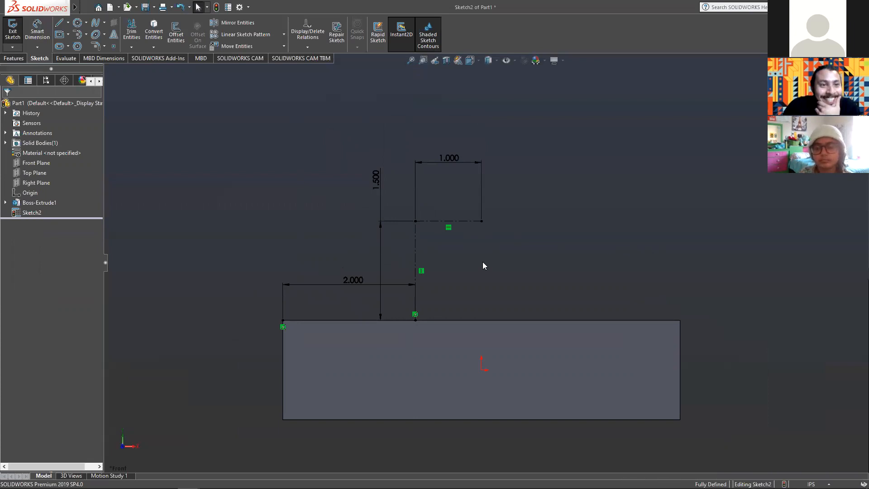
scroll(470, 261, down, 1)
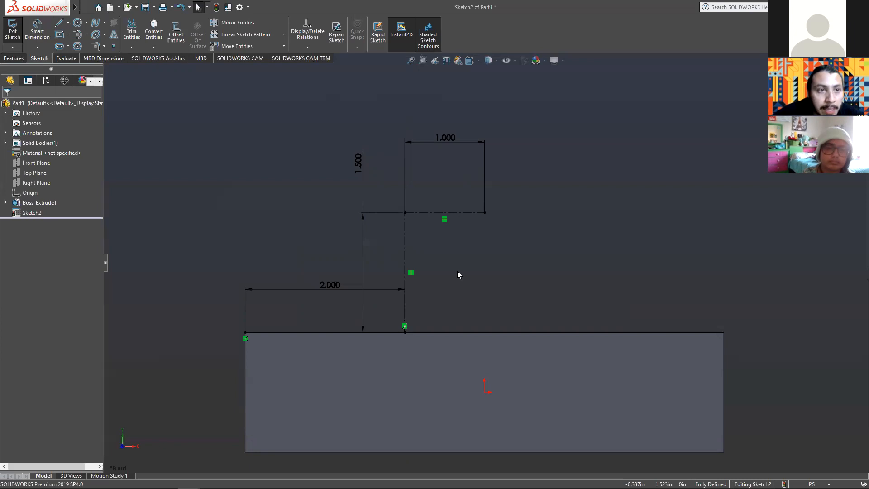
scroll(602, 287, up, 2)
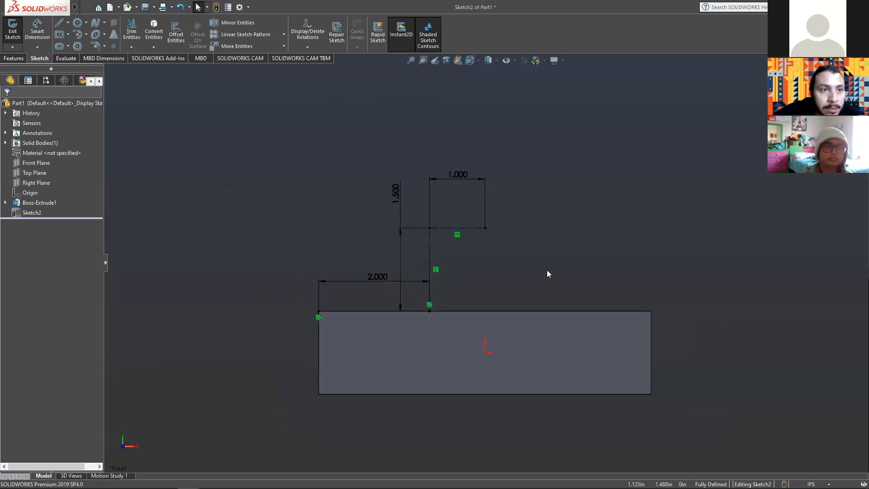
key(space)
click(435, 275)
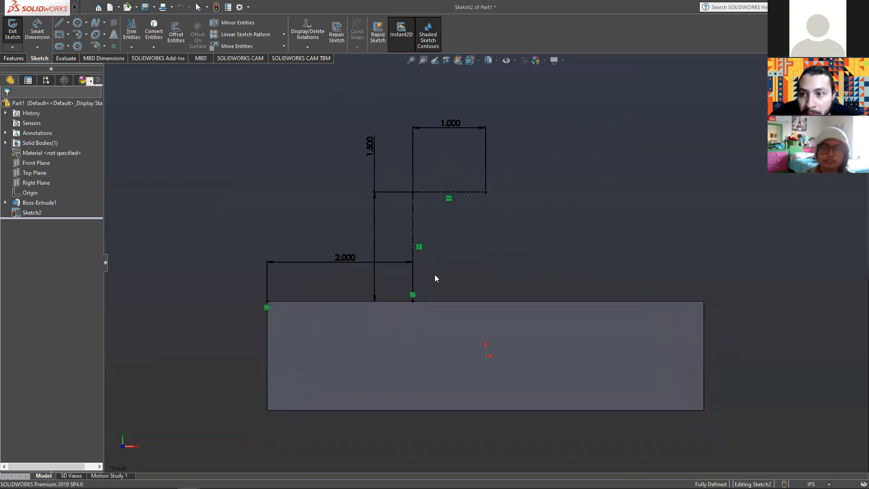
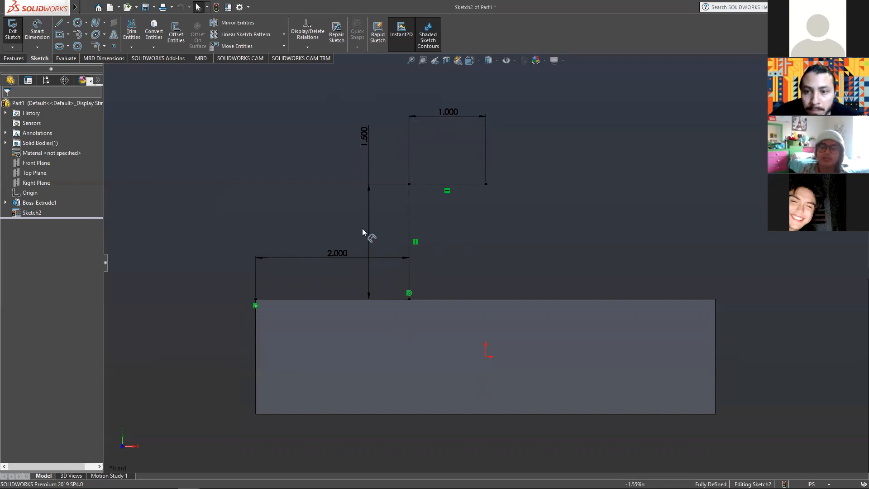
- Draw a diagonal centerline about 0.73 in long sloping down to the right from the vertical centerline's upper end
click(68, 22)
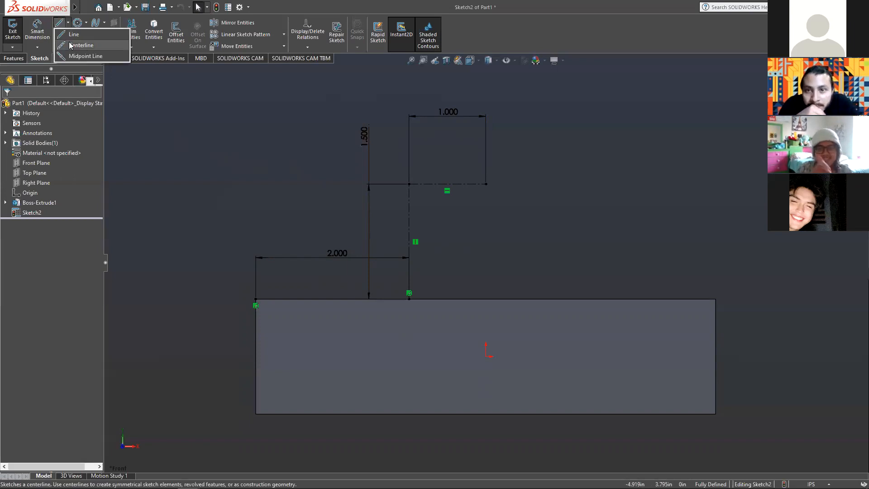
click(71, 46)
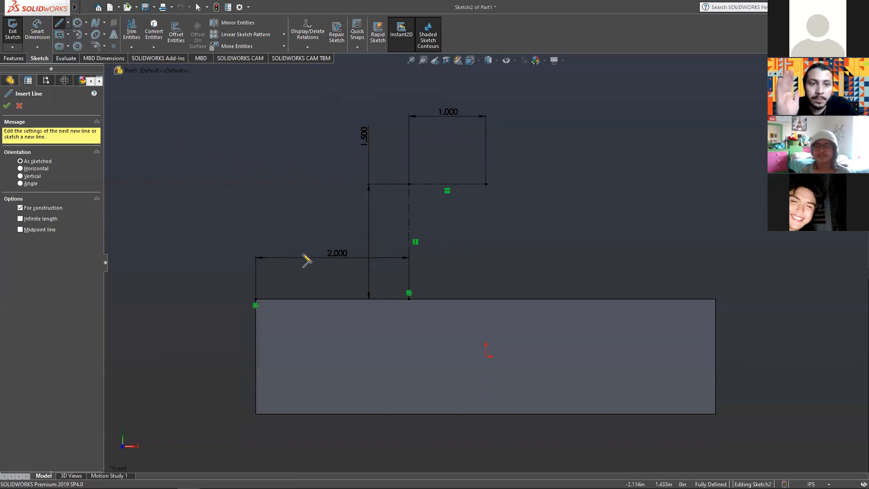
click(409, 185)
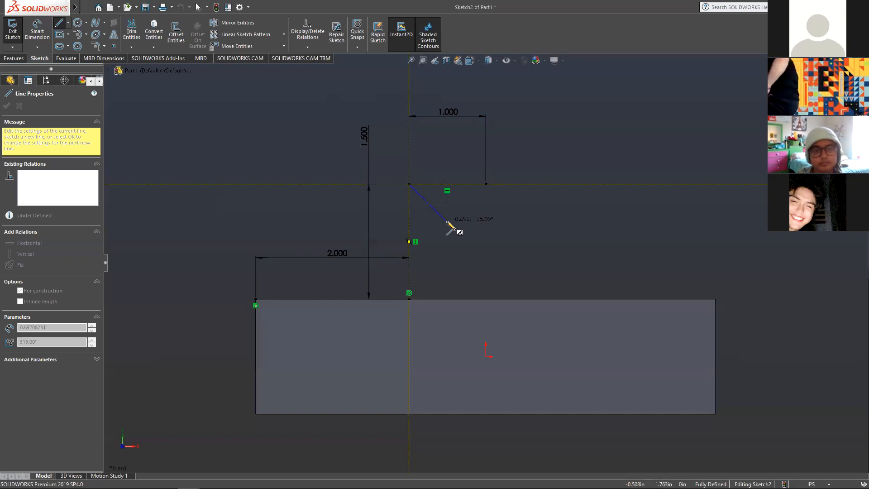
click(447, 223)
key(Escape)
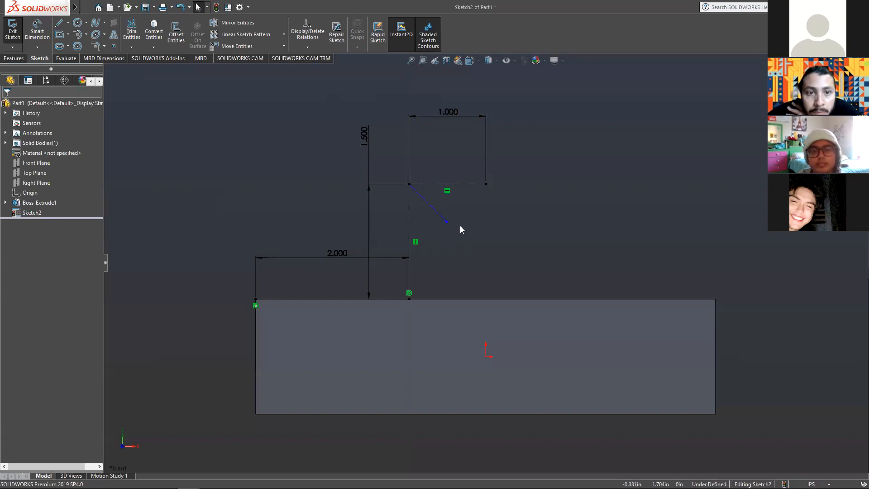
mouse_move(448, 222)
mouse_down()
mouse_move(469, 205)
mouse_move(467, 256)
mouse_move(451, 215)
mouse_move(444, 264)
mouse_move(446, 236)
mouse_move(469, 233)
mouse_move(442, 223)
mouse_move(456, 214)
mouse_up()
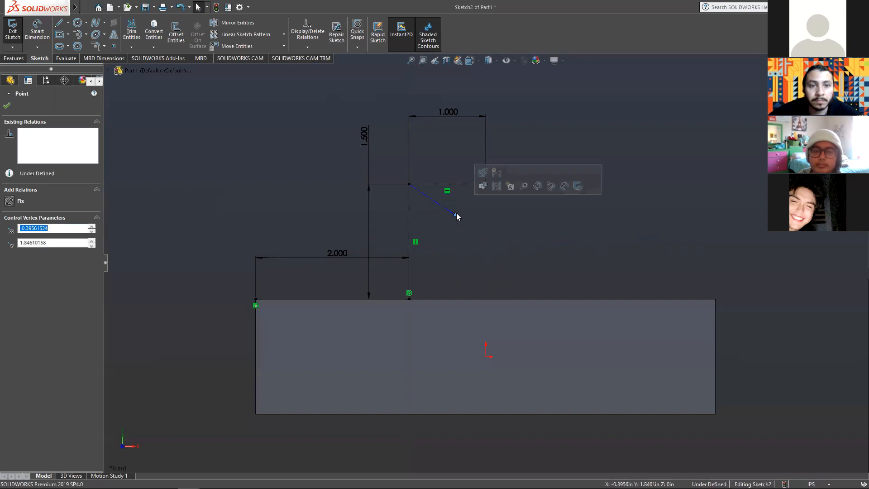
- Dimension the angle between the diagonal centerline and the upper horizontal centerline as 45 degrees
click(450, 235)
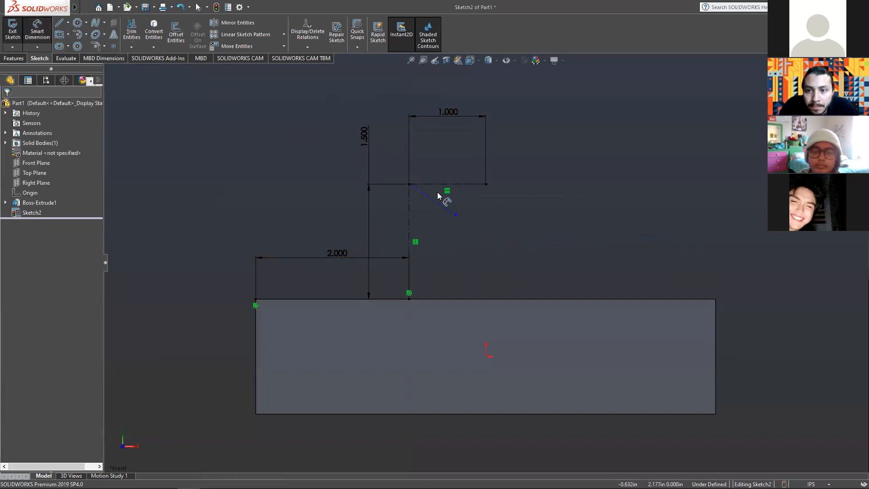
click(437, 203)
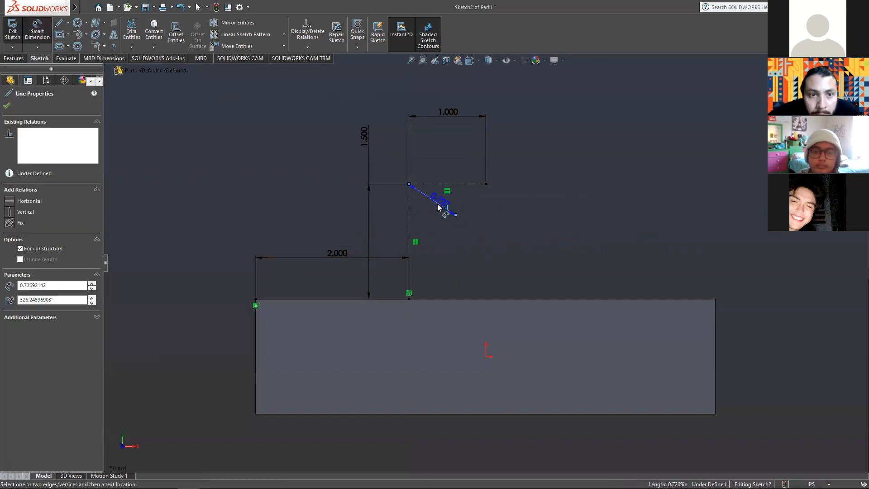
click(468, 184)
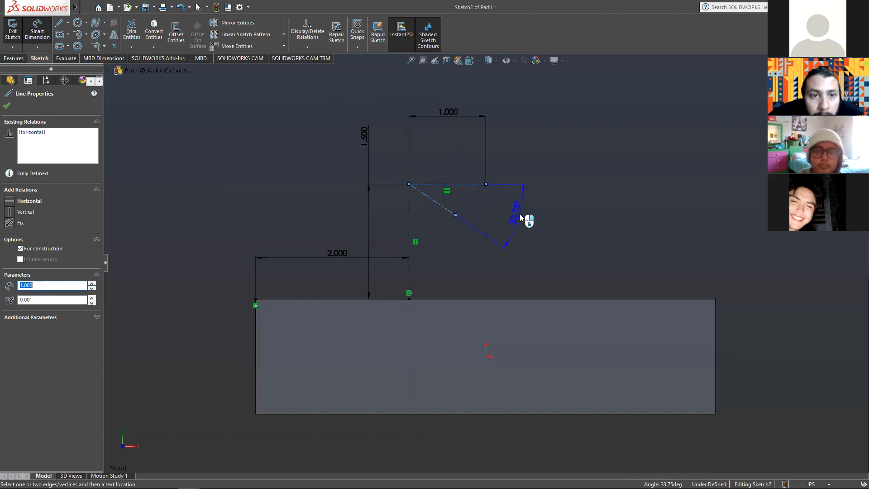
click(520, 216)
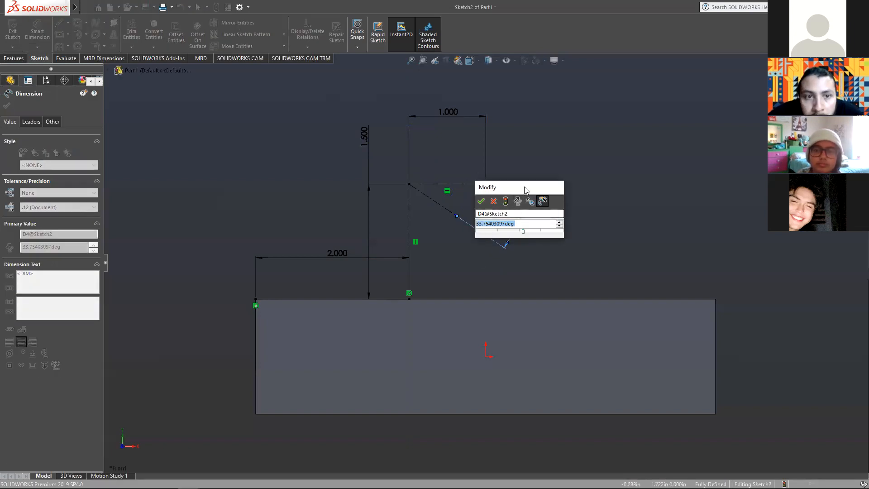
key(Return)
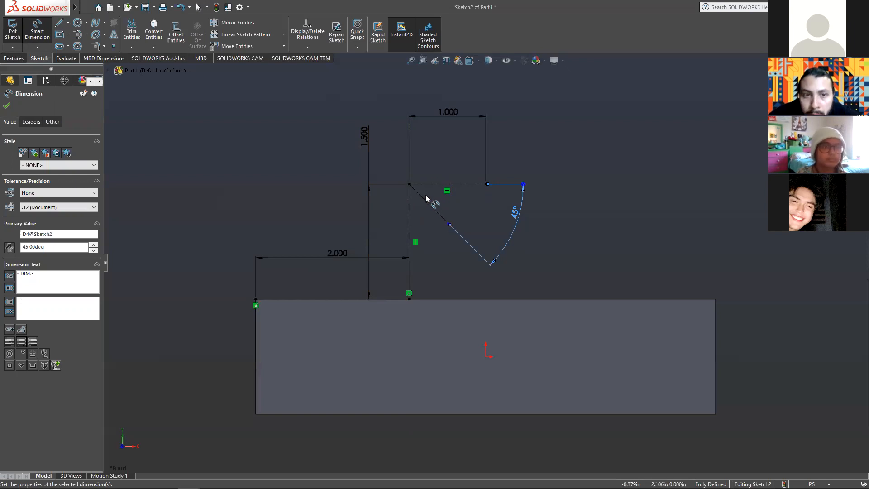
- Reposition the angle dimension above the upper horizontal centerline and delete it
drag(505, 235, 451, 203)
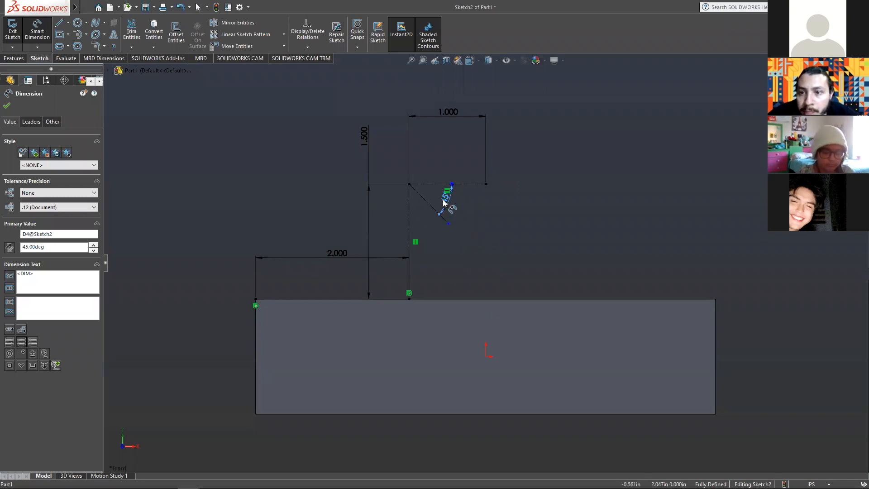
mouse_move(446, 195)
mouse_down()
mouse_move(408, 163)
mouse_move(437, 174)
mouse_move(430, 157)
mouse_up()
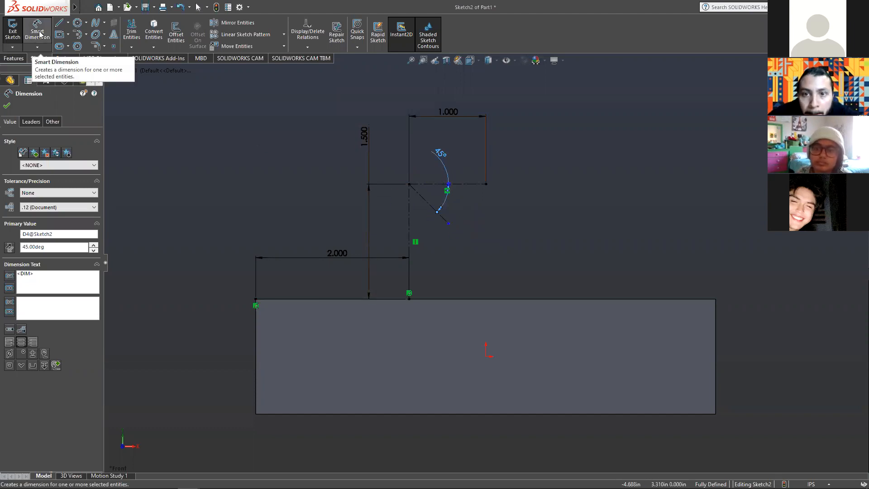
key(Delete)
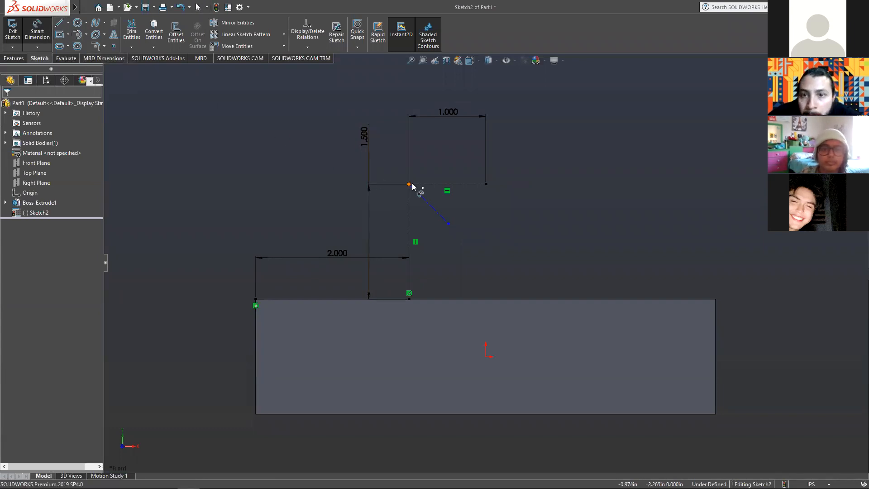
- Add a 45-degree angle dimension between the diagonal and upper horizontal centerlines, placing its text close to their shared corner
click(428, 204)
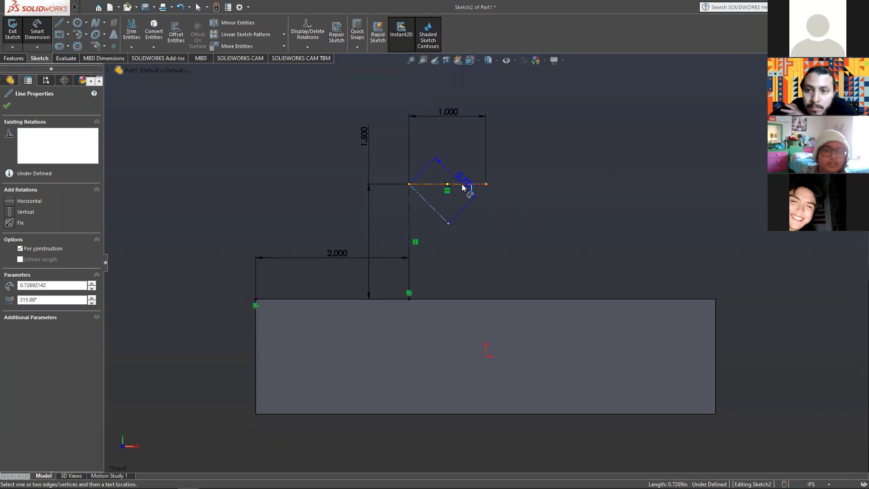
click(463, 185)
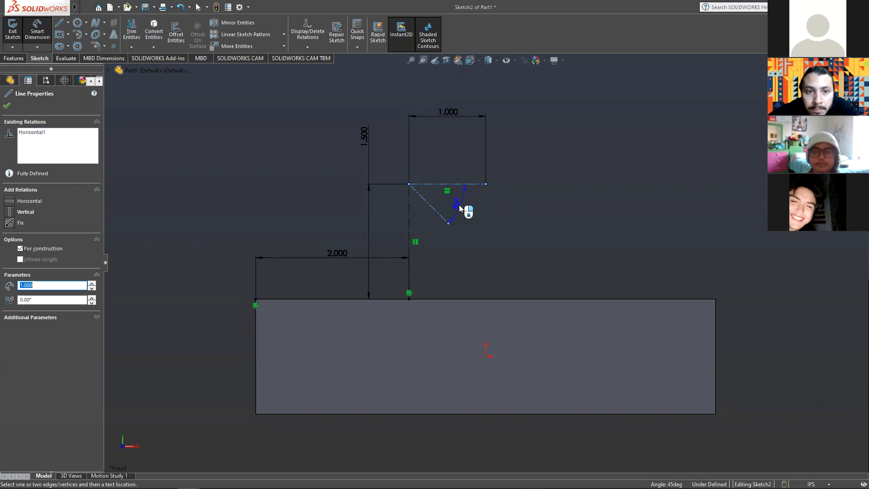
click(438, 197)
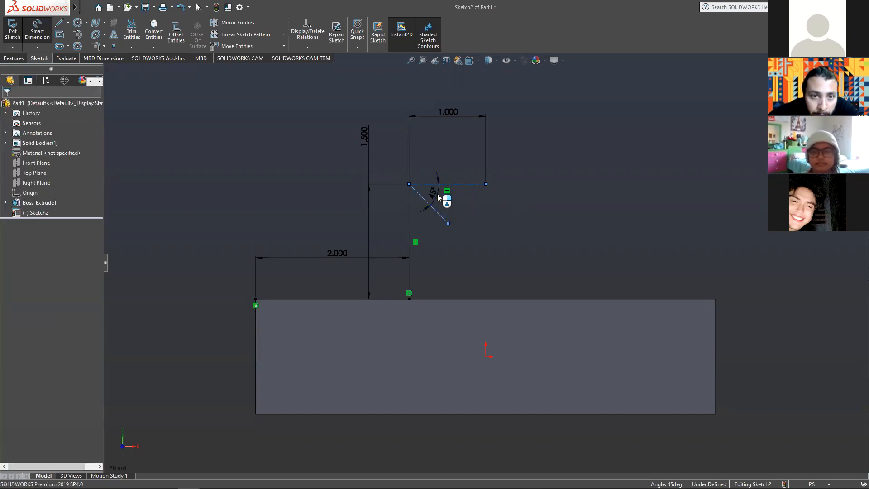
click(397, 185)
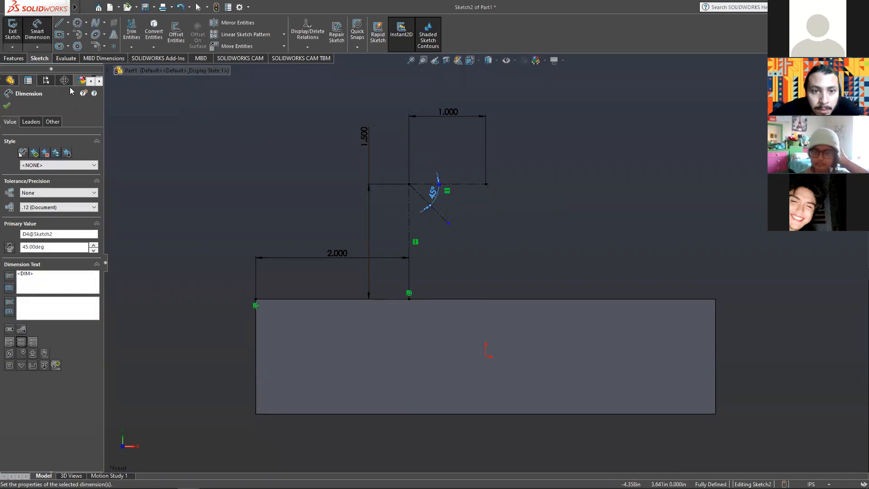
click(7, 106)
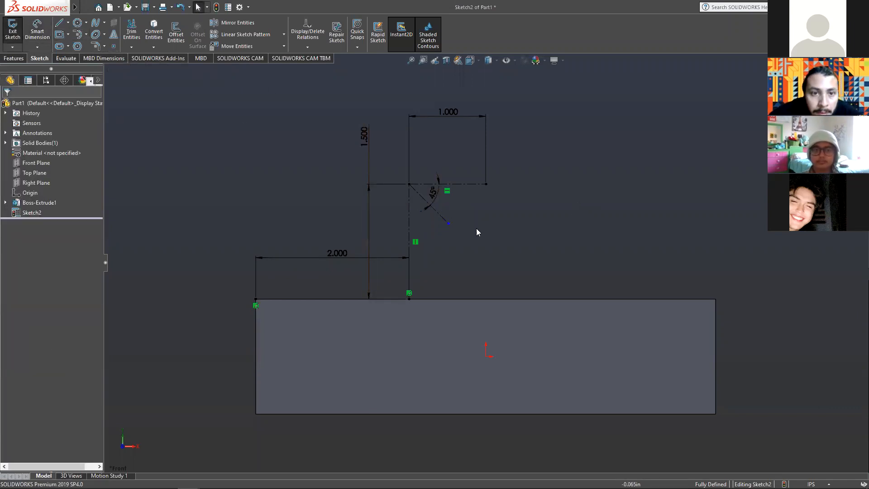
- Dimension the diagonal centerline to a length of 0.75 in, placing the dimension above and to the right of it
click(37, 31)
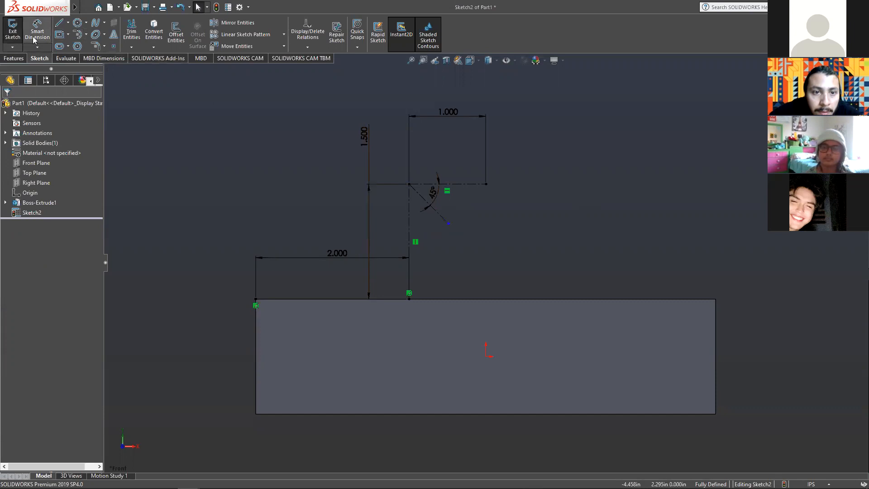
click(443, 217)
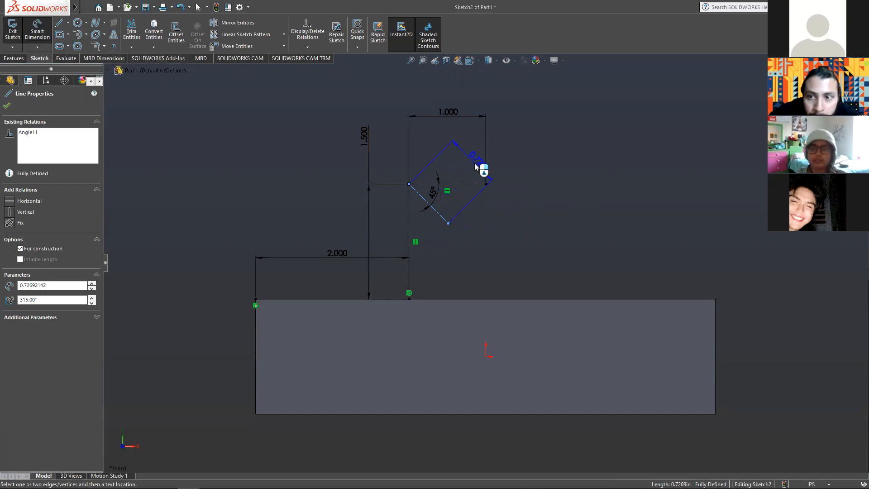
click(475, 167)
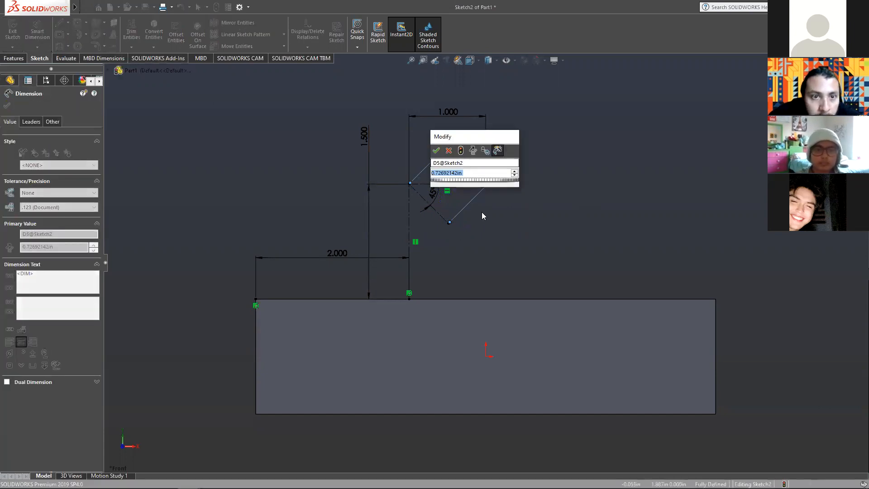
text(.75)
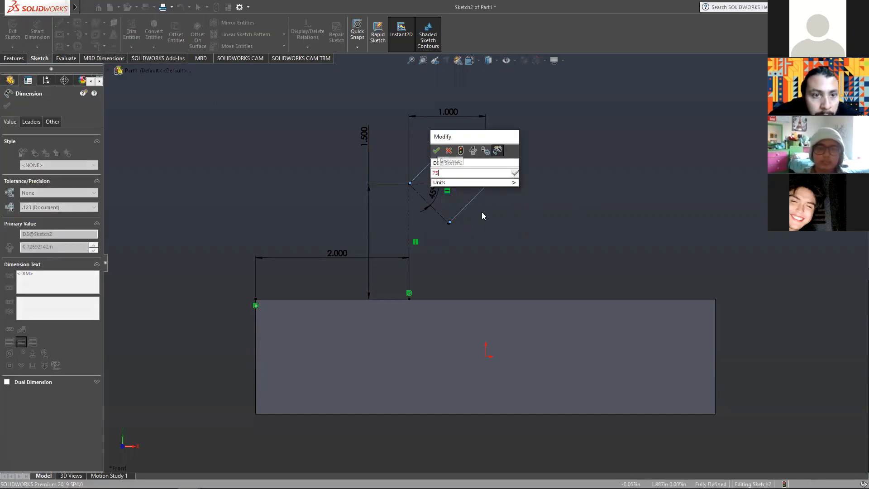
key(Return)
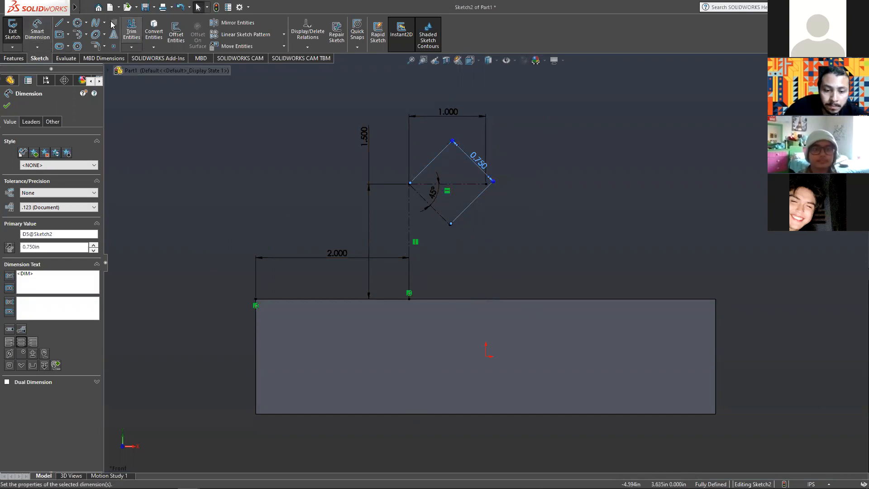
- Draw a three-point spline from the vertical centerline's base on the block, through the diagonal centerline's lower end, to the upper horizontal centerline's far end
click(95, 23)
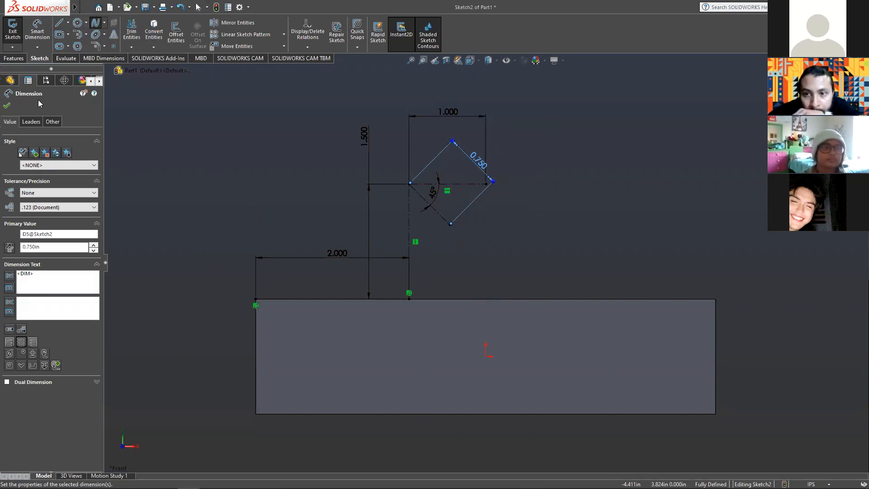
click(6, 106)
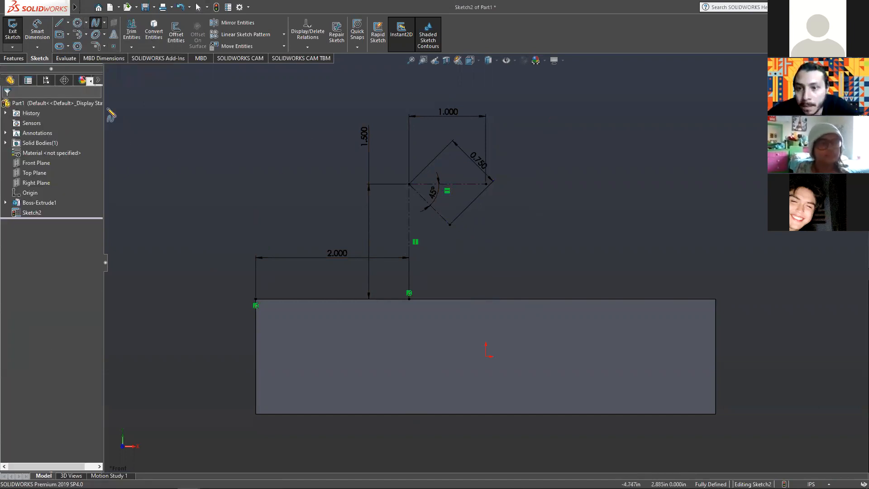
click(103, 23)
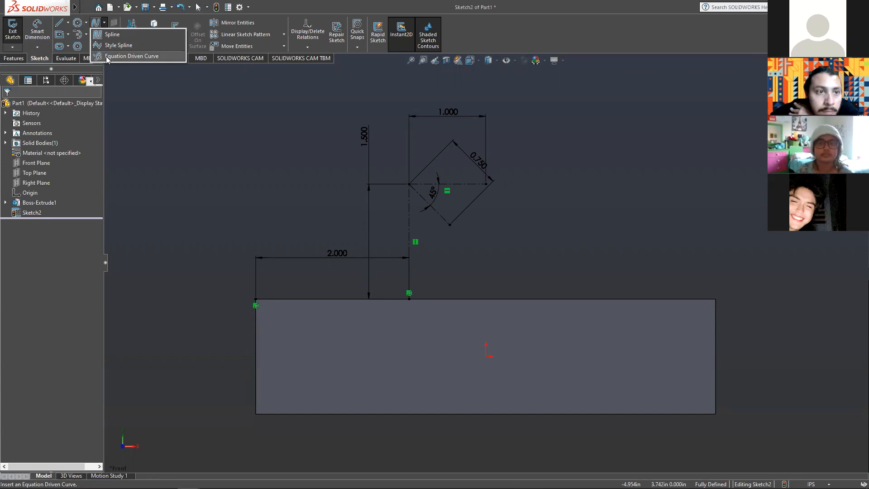
click(105, 28)
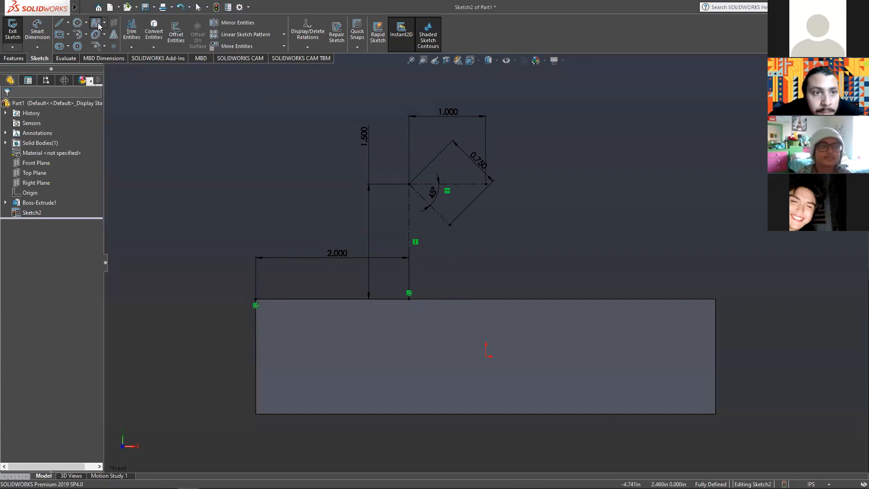
click(409, 299)
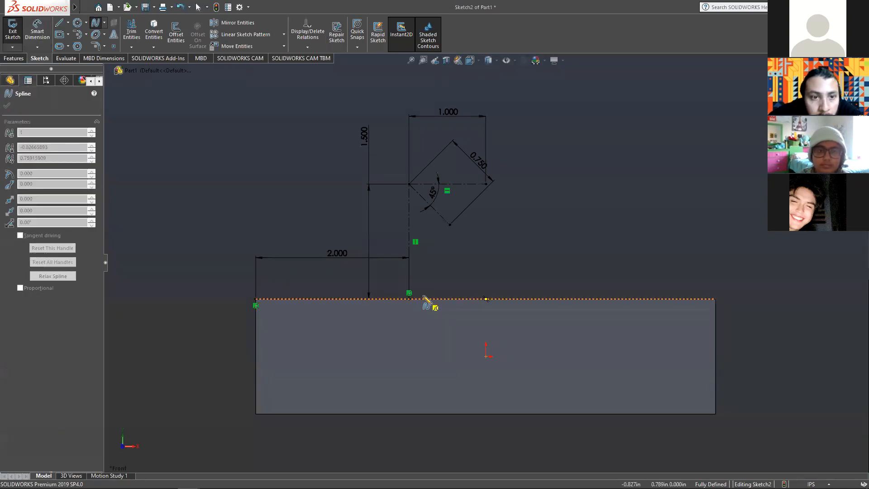
click(449, 225)
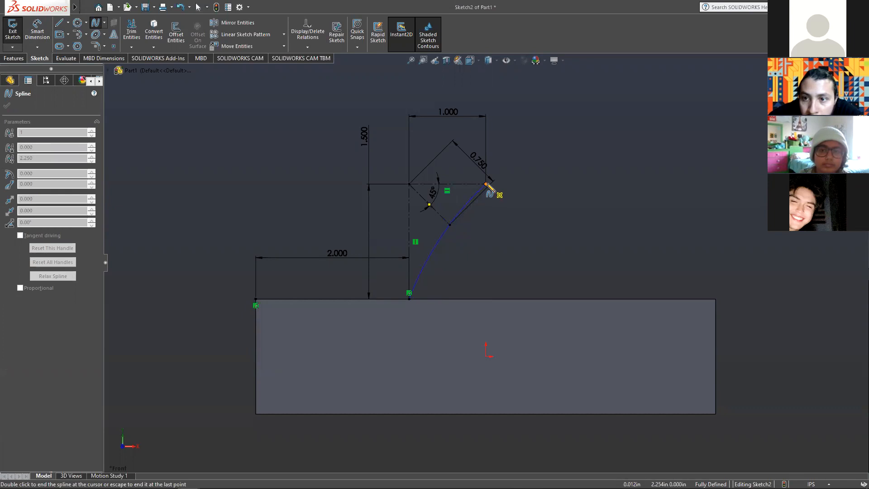
click(487, 186)
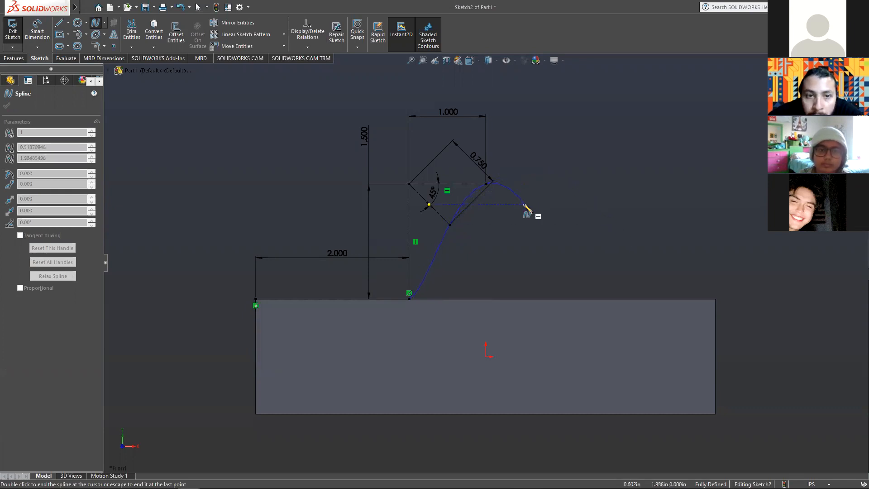
key(Escape)
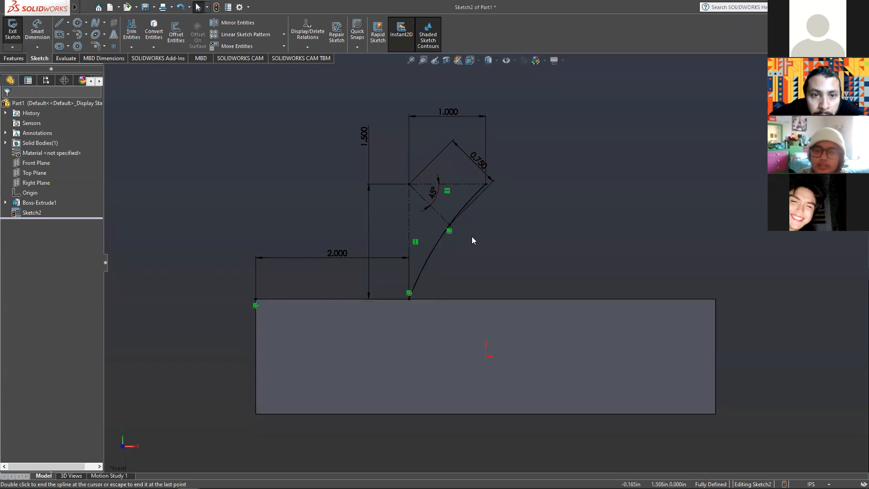
key(Escape)
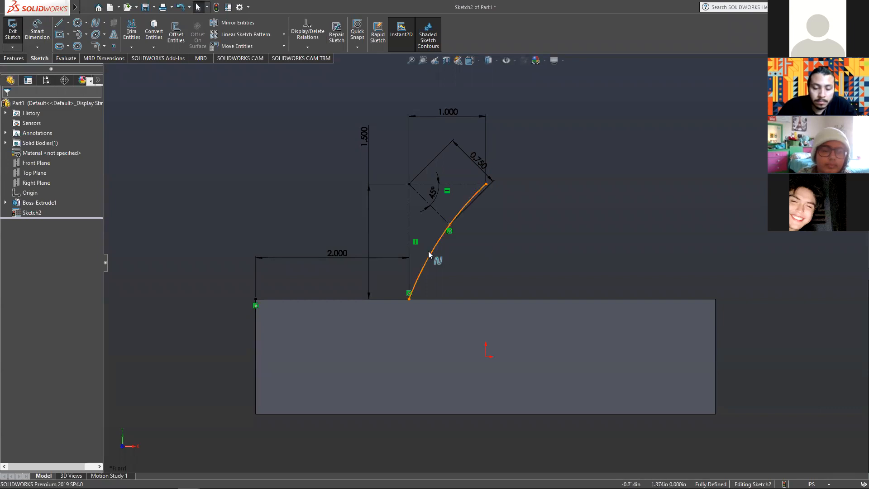
- Enable tangent driving at the spline's lower endpoint and set its tangent radial direction to 0 degrees
click(409, 299)
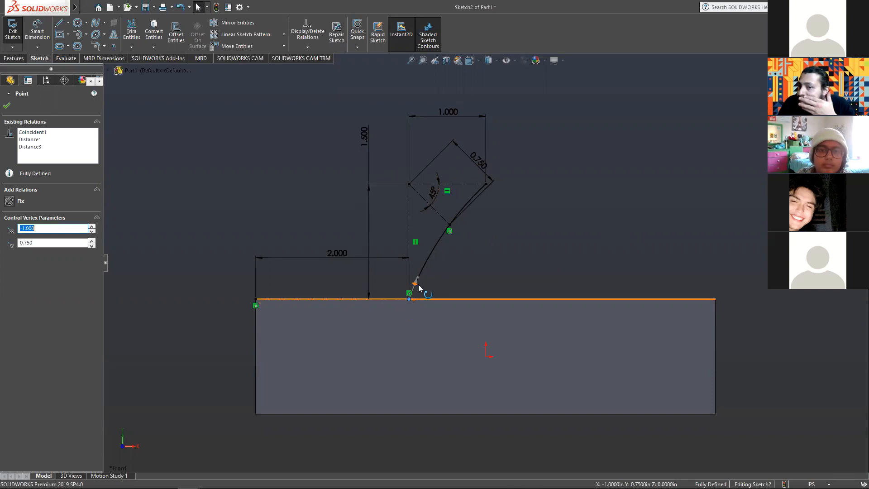
click(419, 285)
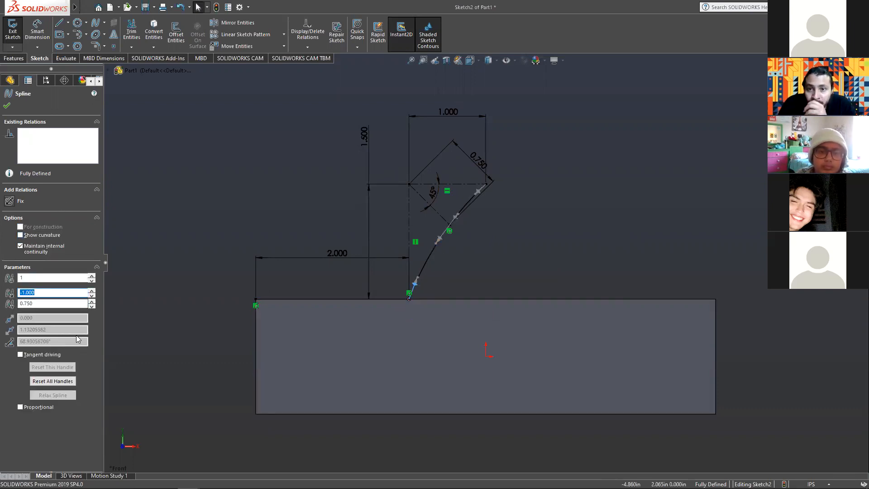
click(21, 355)
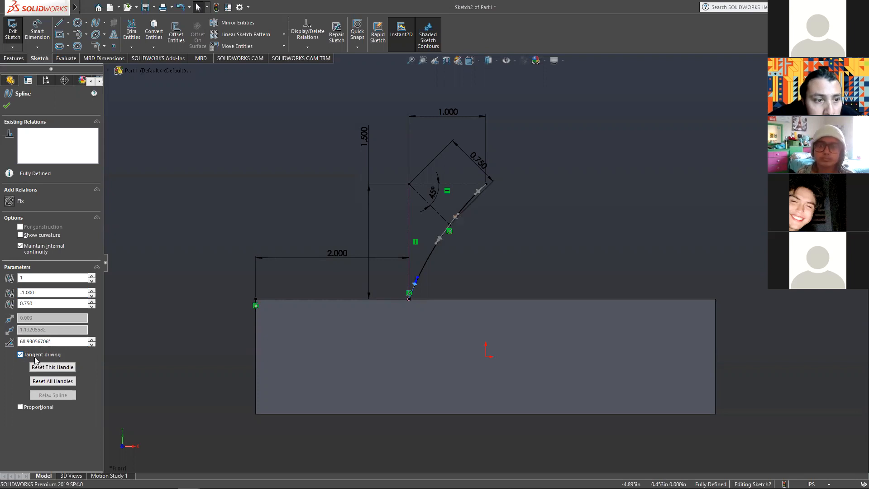
drag(58, 342, 18, 347)
text(0)
key(Return)
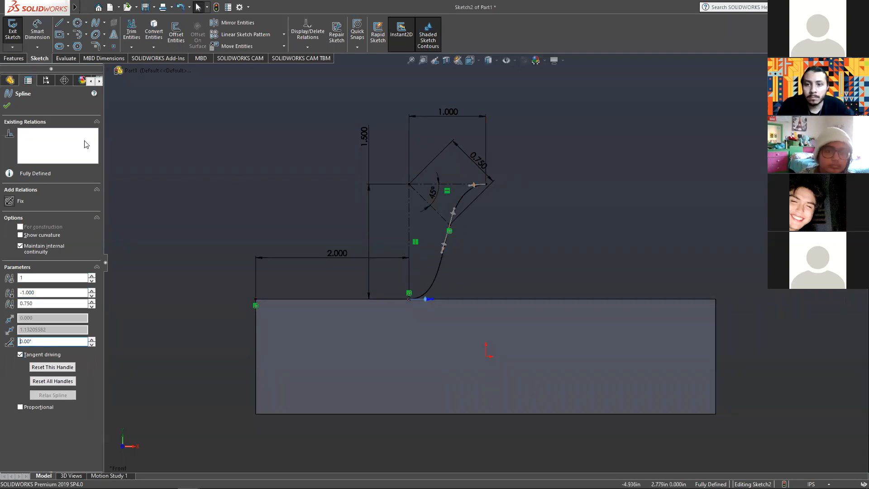
click(393, 171)
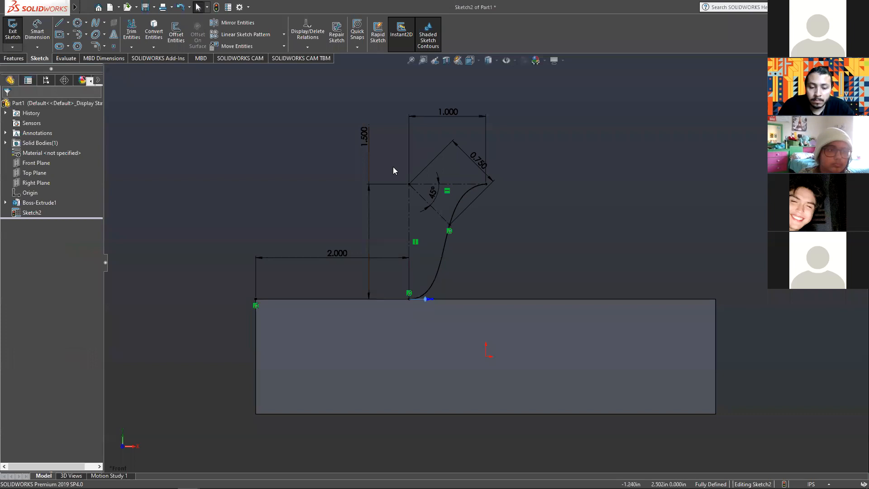
- Enable tangent driving at the spline's upper endpoint, set its tangent radial direction to 0 degrees, and recheck that handle's settings
click(486, 184)
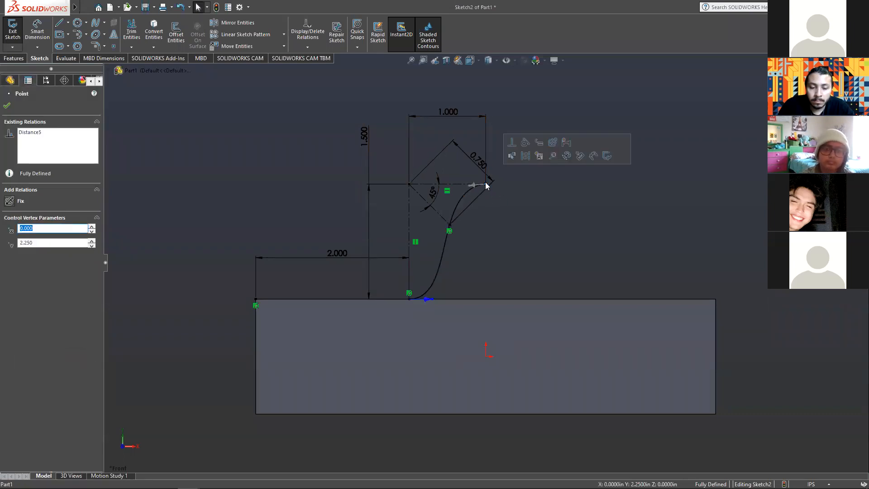
click(474, 186)
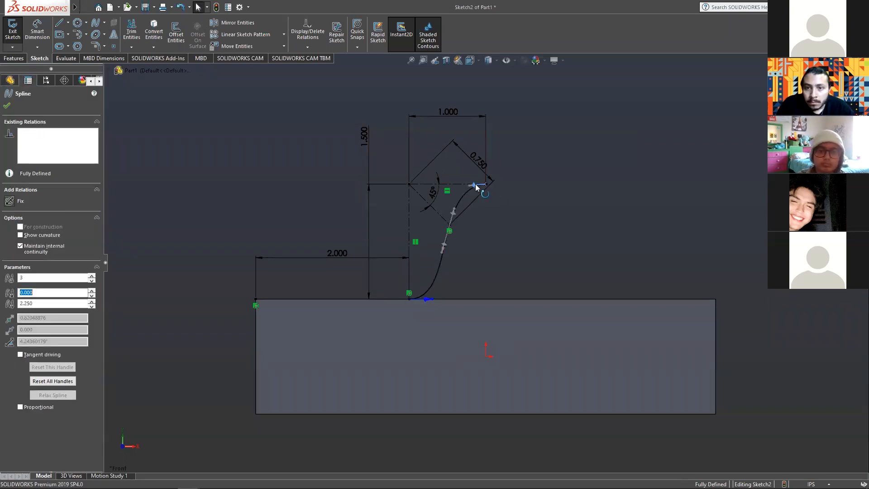
click(20, 355)
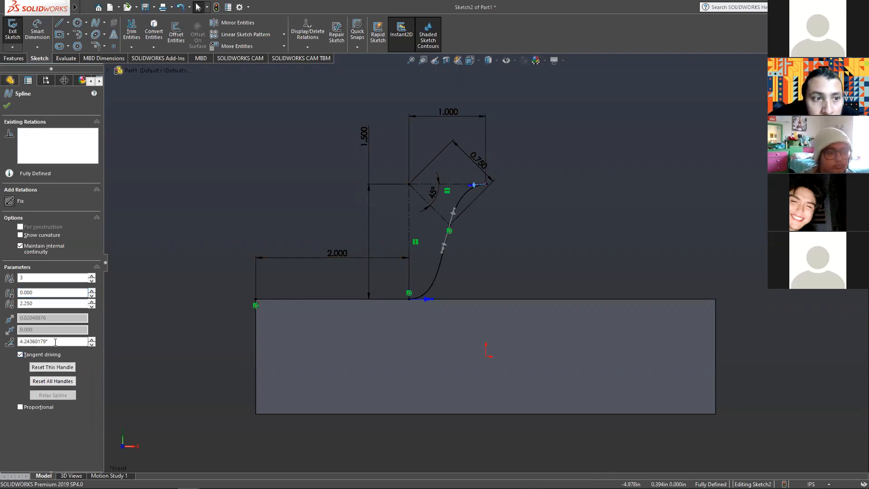
drag(54, 342, 13, 349)
text(0)
key(Return)
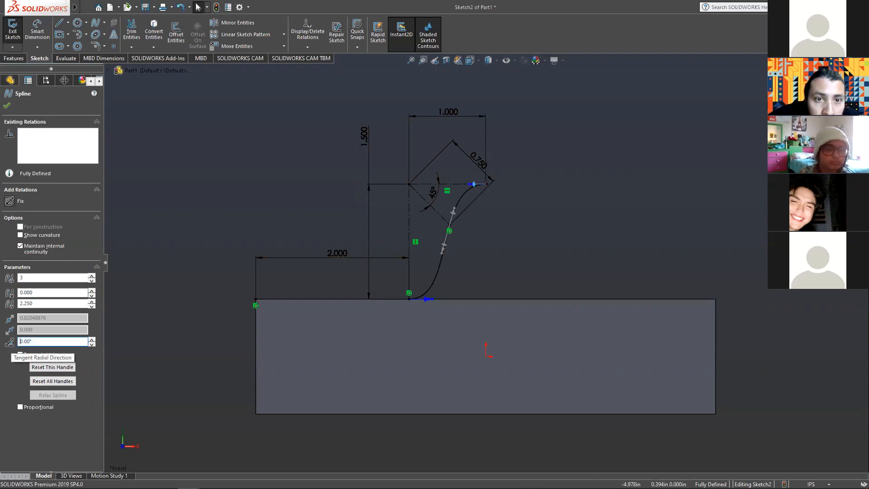
click(7, 105)
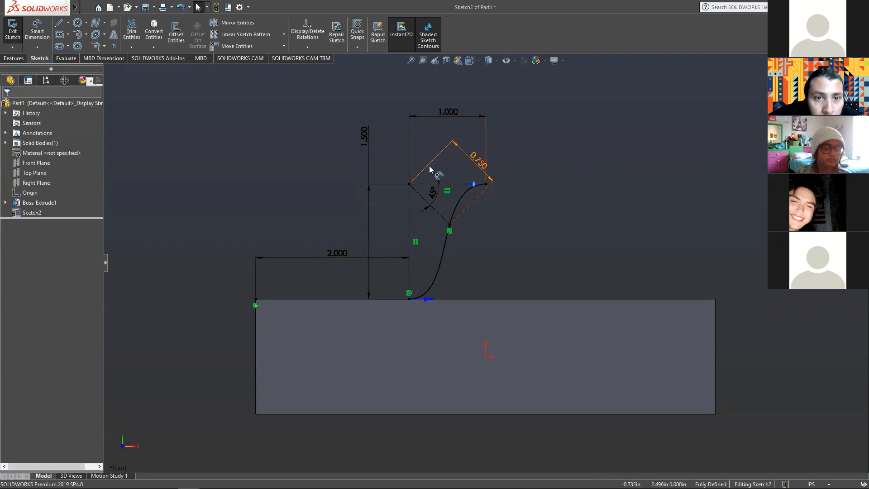
click(486, 185)
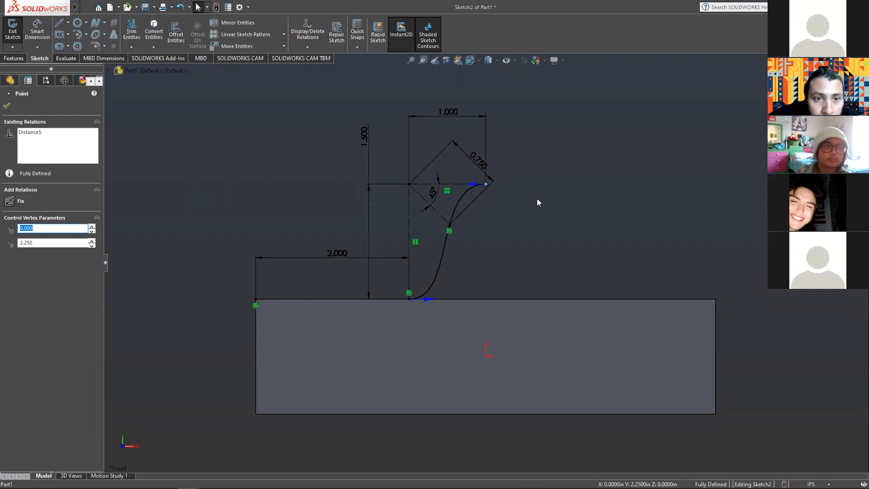
click(530, 165)
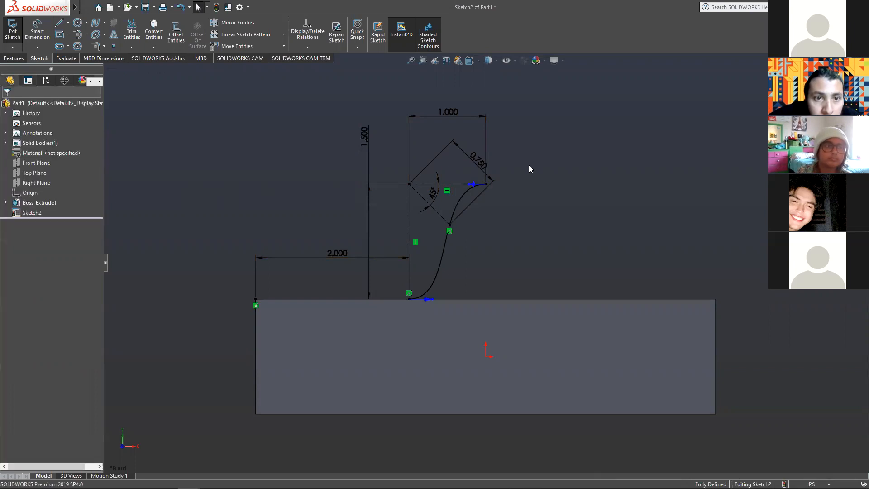
click(478, 185)
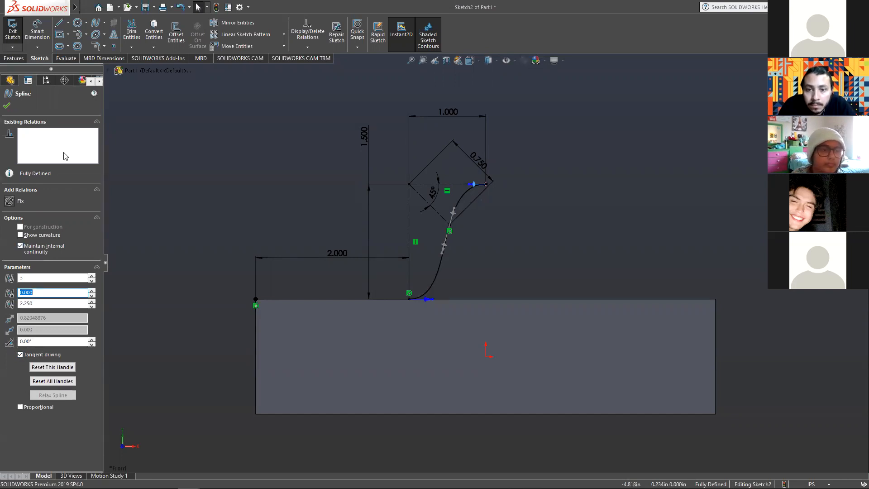
click(7, 107)
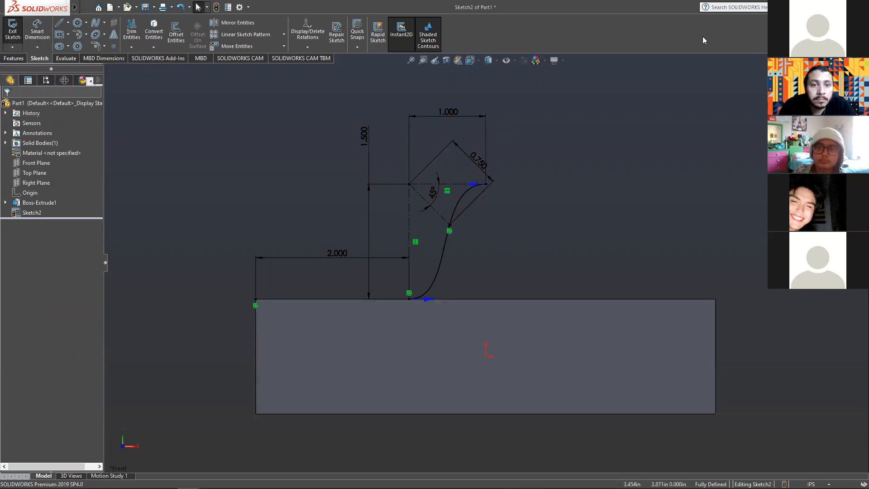
- Draw a horizontal line about 2.06 in long extending from the spline's upper endpoint toward the rear of the car
click(67, 22)
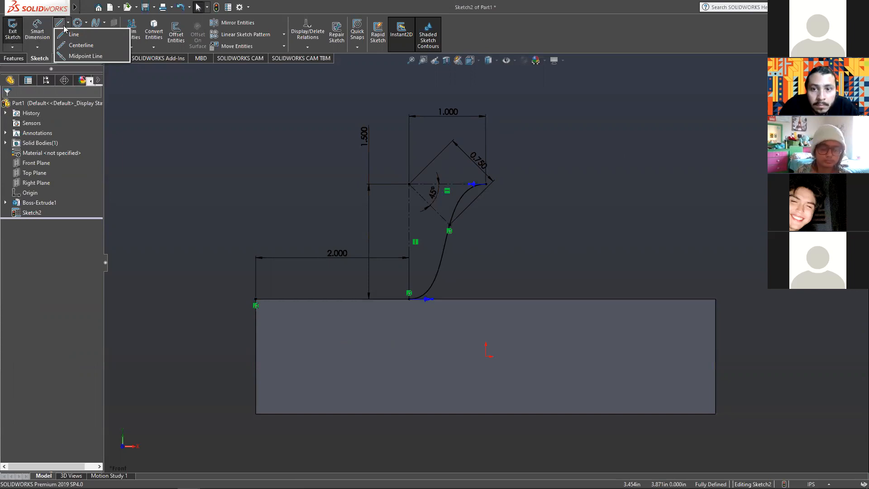
click(63, 35)
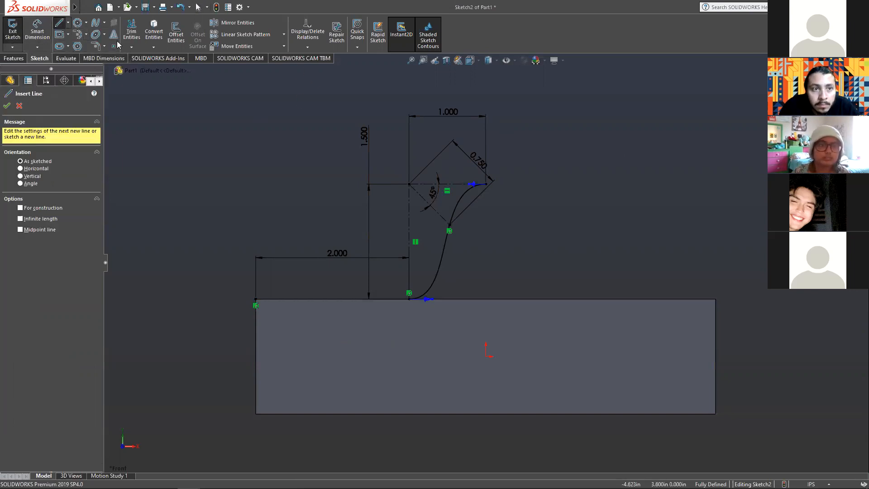
click(486, 185)
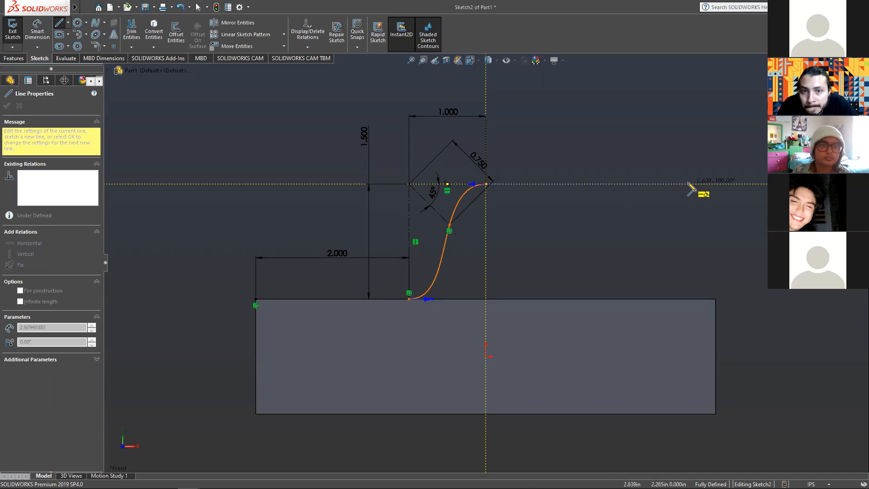
click(645, 184)
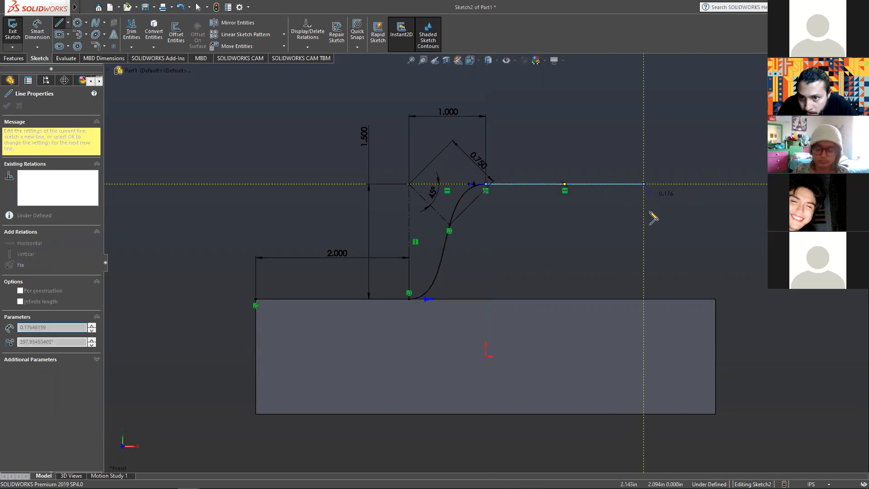
key(Escape)
- Dimension the horizontal roof line to a length of 2 in, placing the dimension above it
click(38, 30)
click(599, 184)
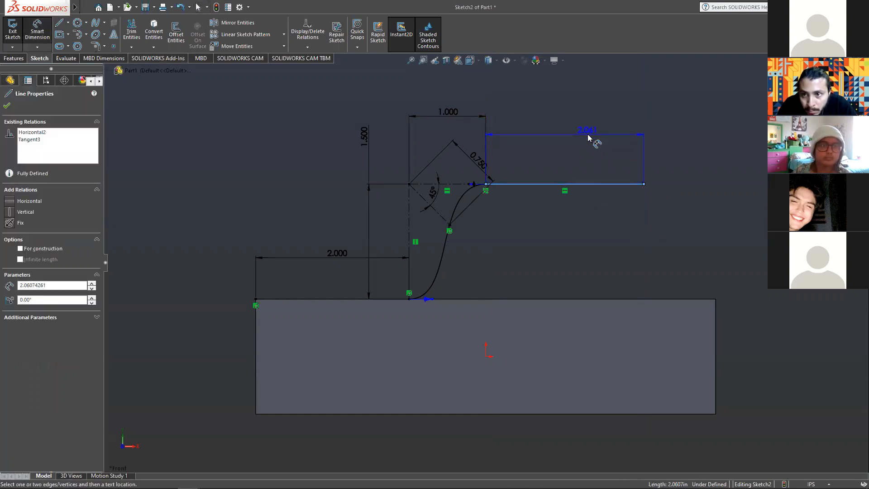
click(575, 135)
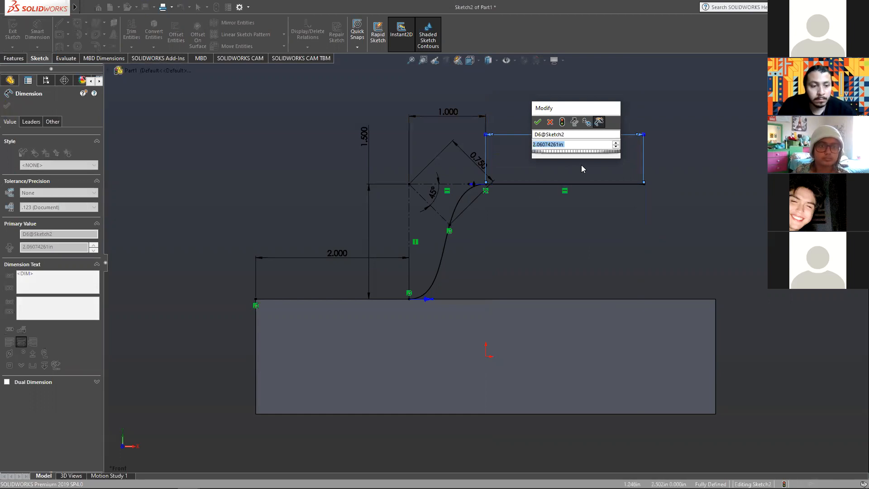
text(2)
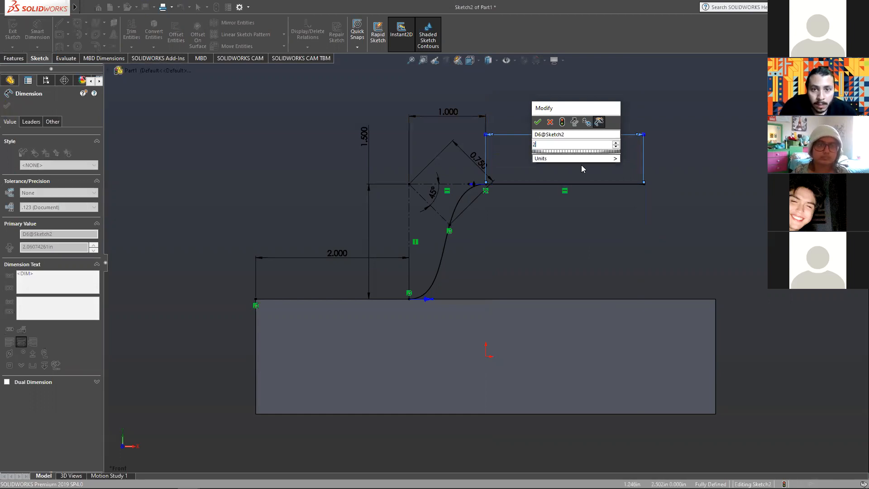
key(Return)
click(37, 40)
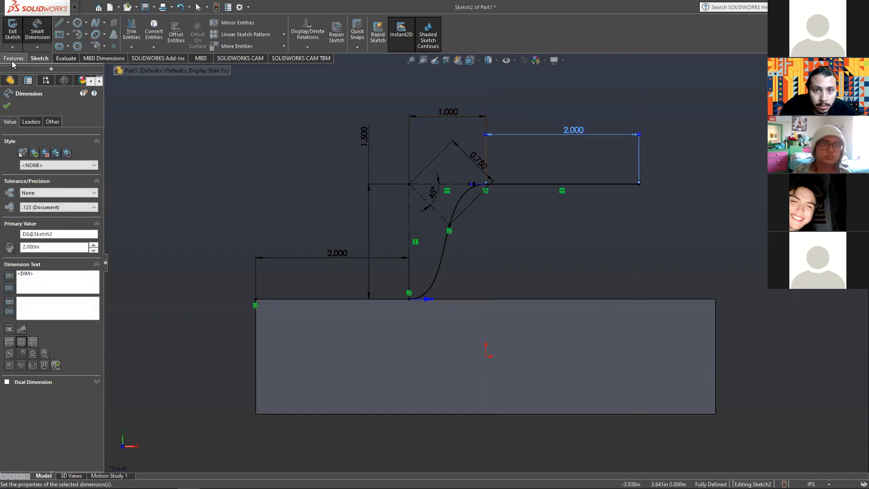
- Draw a sloping line from the roof line's free end down to the block's upper rear corner
click(59, 23)
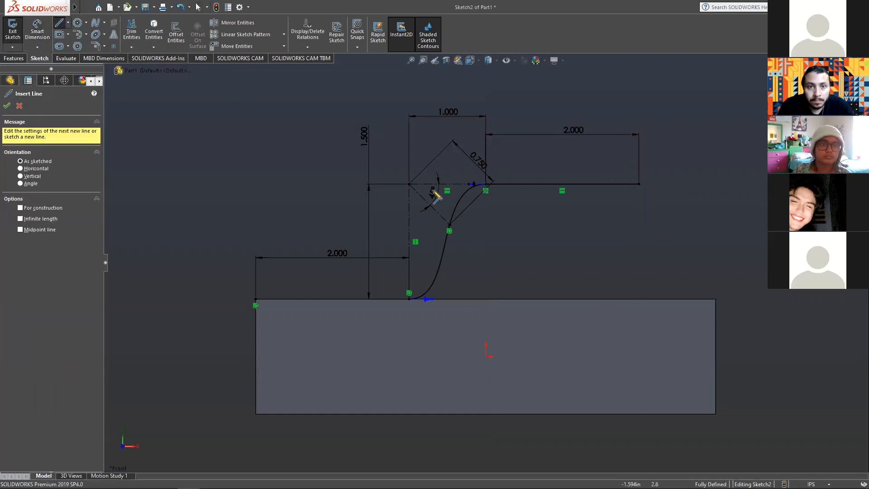
click(639, 184)
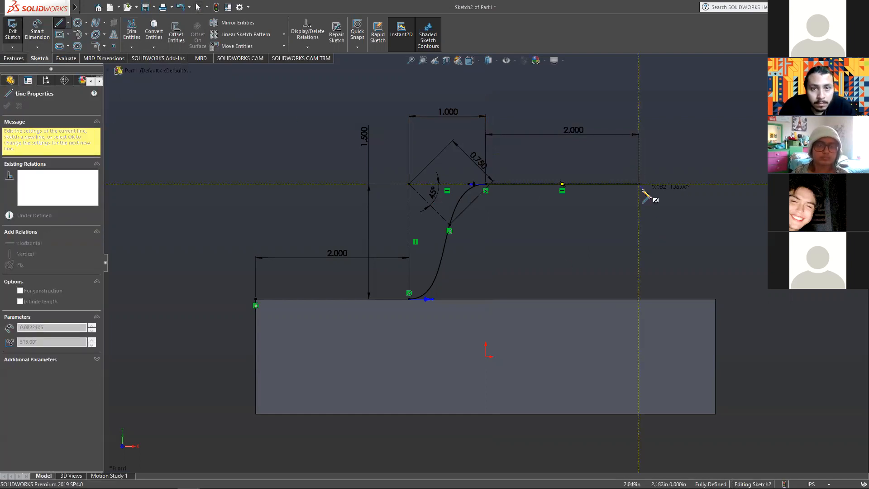
click(716, 299)
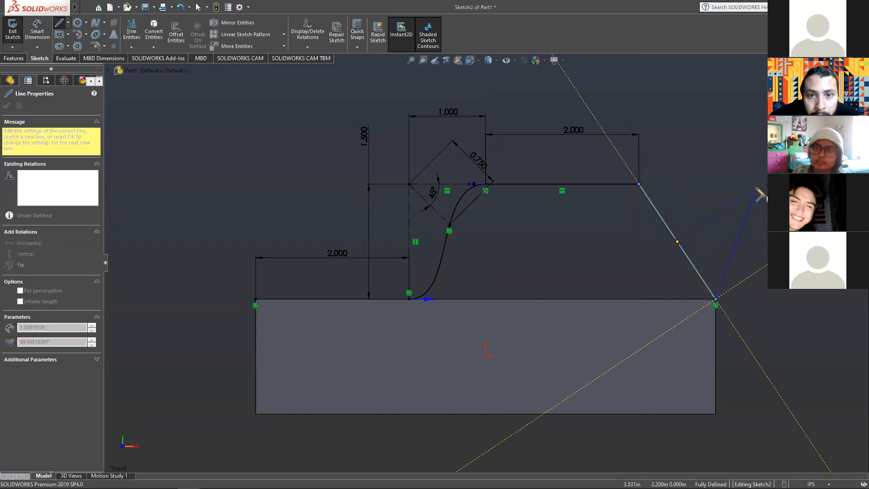
key(Escape)
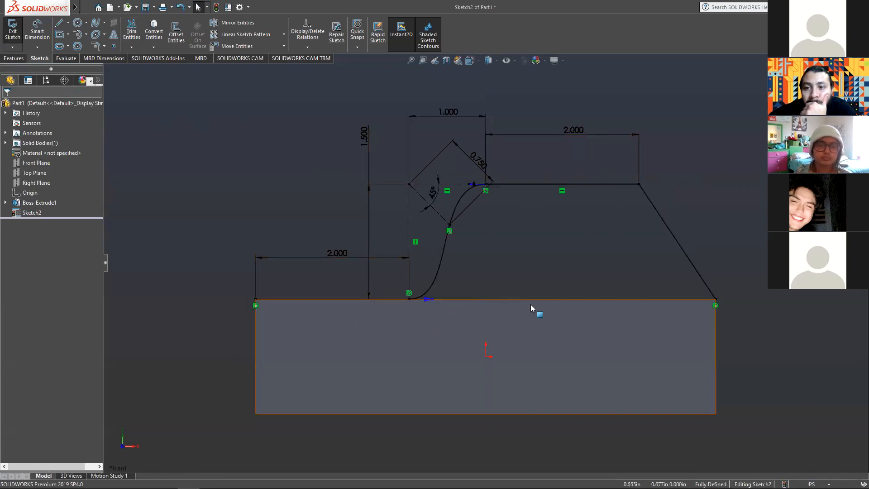
- Close the cabin profile with a horizontal line from the spline's lower endpoint to the block's upper rear corner
click(61, 26)
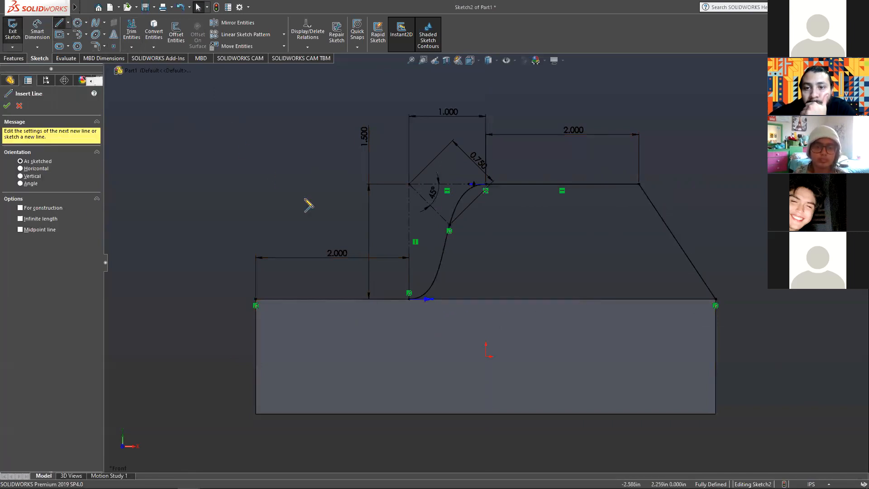
click(410, 300)
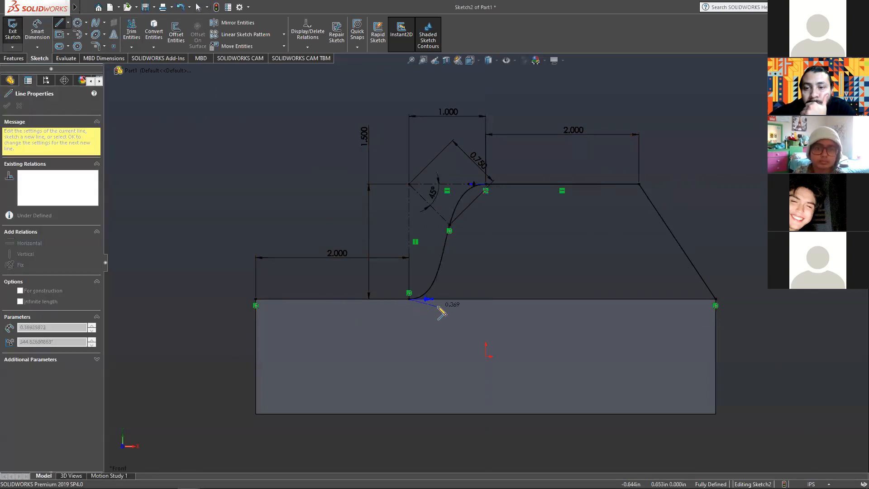
click(716, 299)
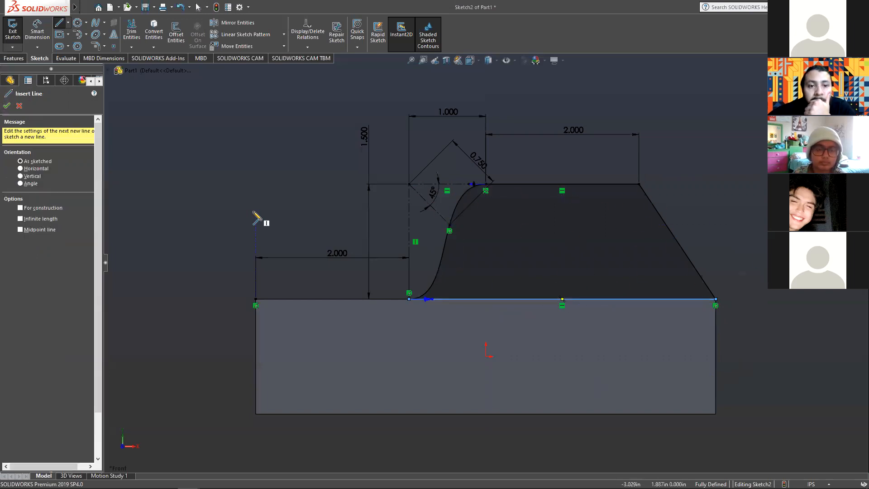
click(4, 105)
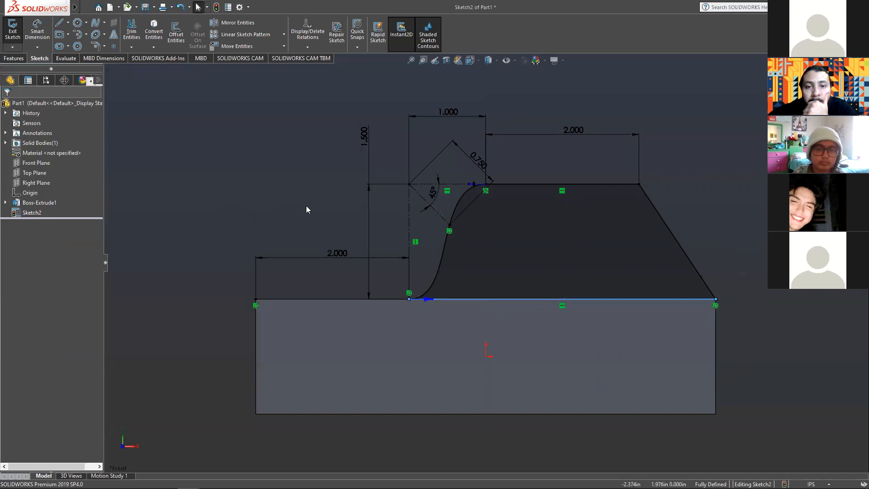
click(266, 188)
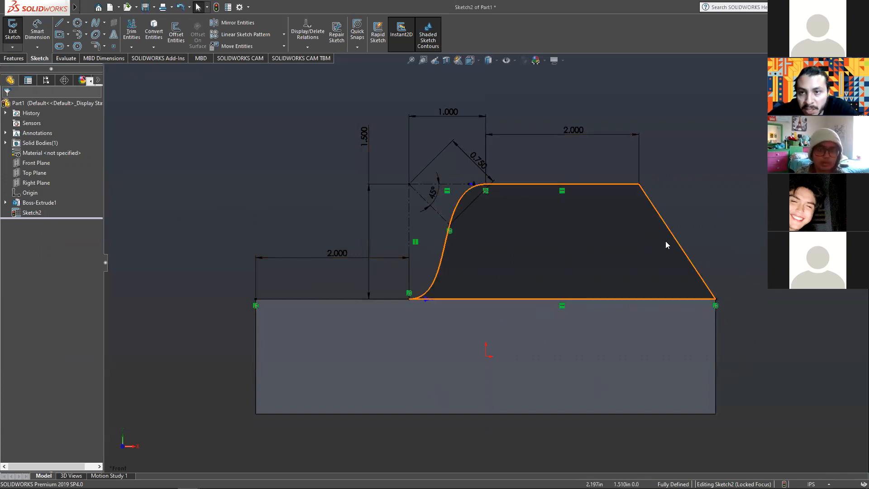
- Exit the cabin profile sketch, reopen it for editing, and clear the selection
click(11, 38)
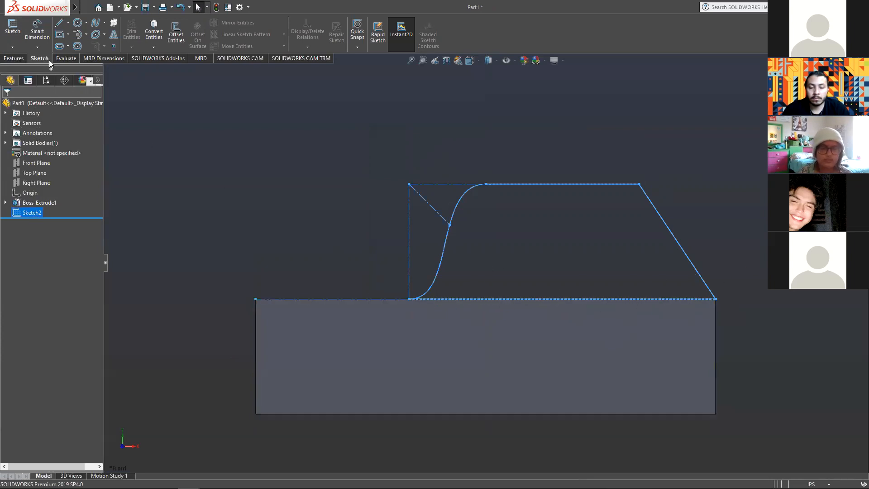
click(15, 39)
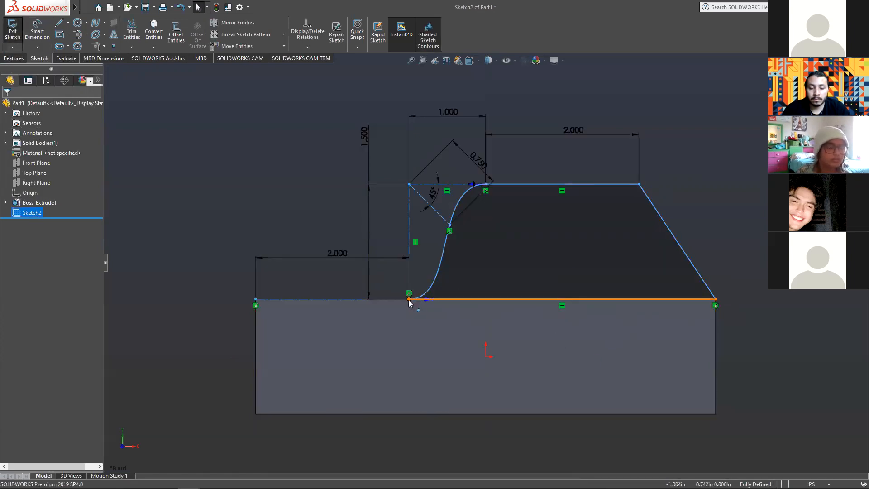
click(734, 286)
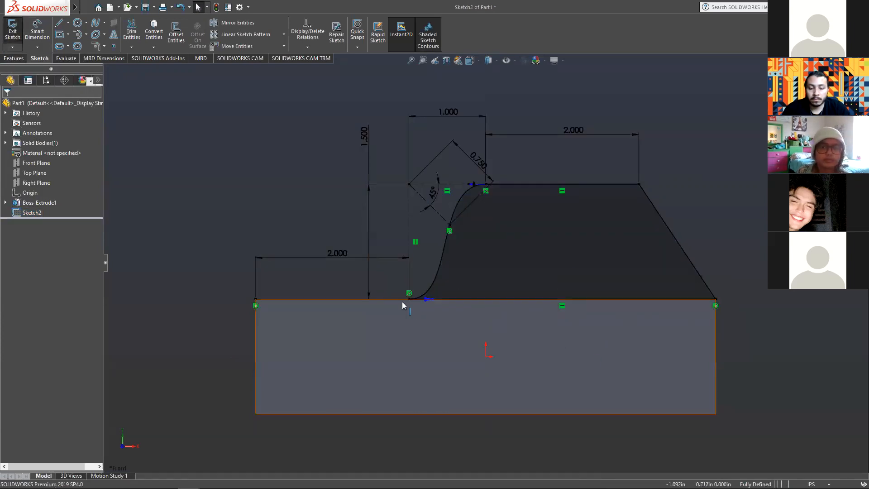
- Make the cabin's base line construction geometry, then restore it to a regular line and close its properties
click(490, 299)
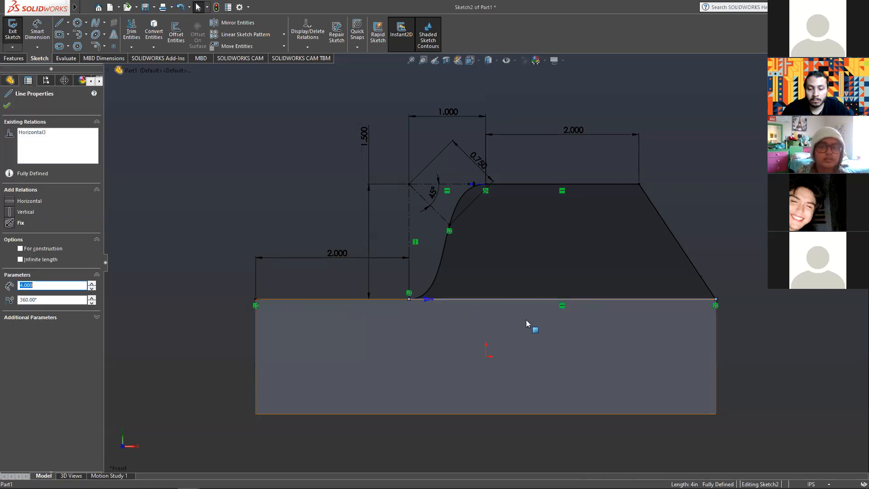
click(20, 249)
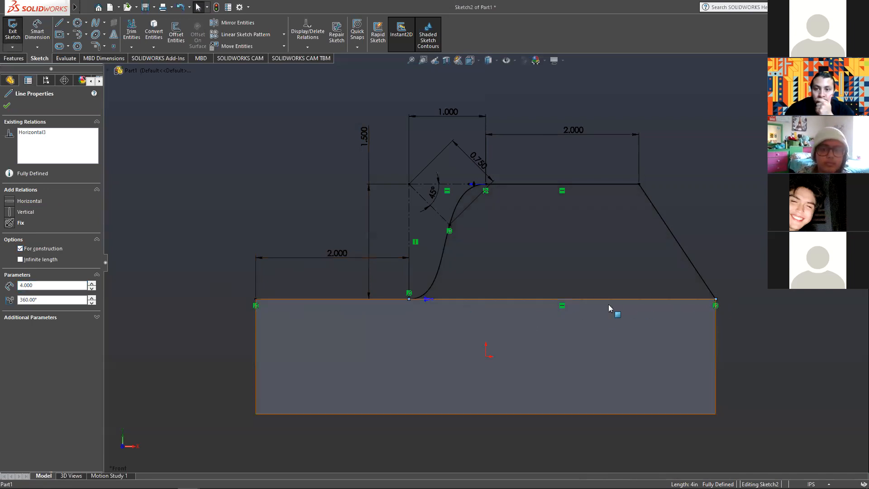
click(21, 249)
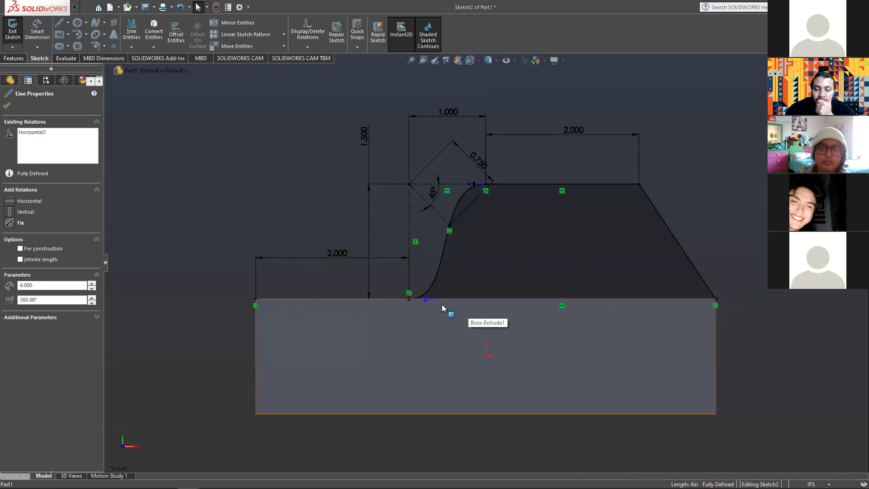
click(7, 105)
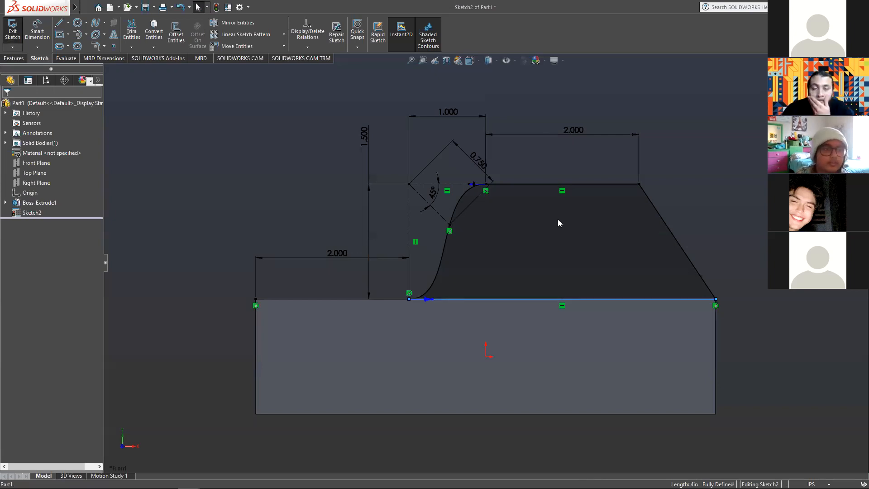
- Examine the properties of the vertical and horizontal reference lines beside the spline, checking their construction setting
click(410, 207)
click(421, 197)
click(421, 184)
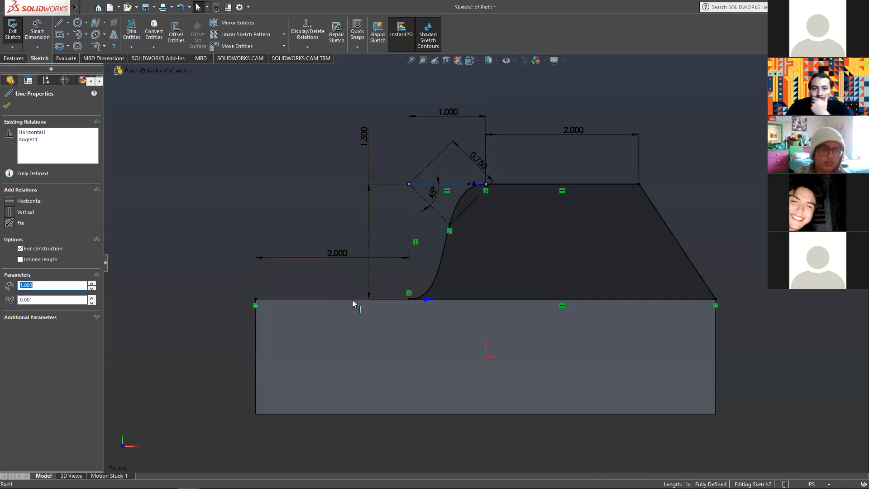
click(338, 300)
click(408, 211)
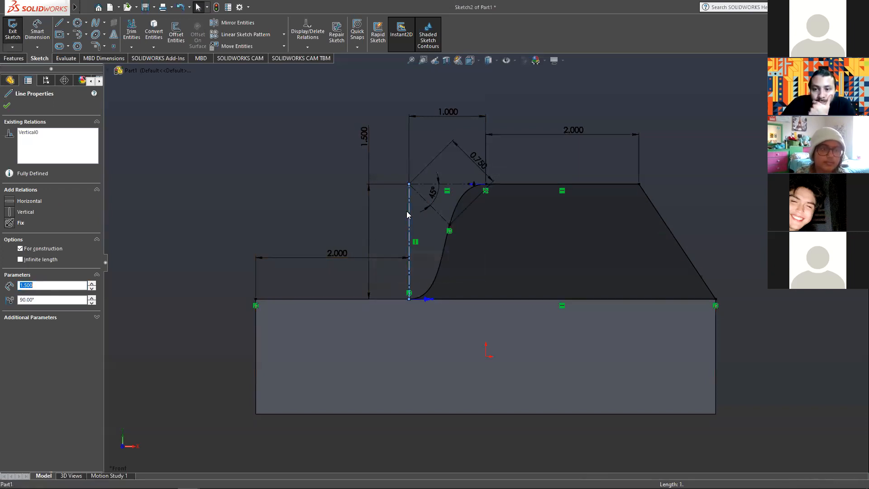
click(422, 185)
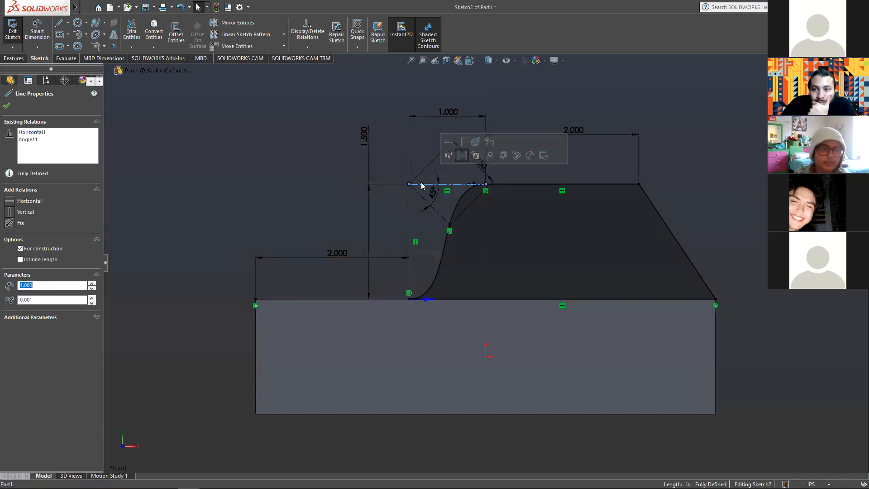
click(297, 222)
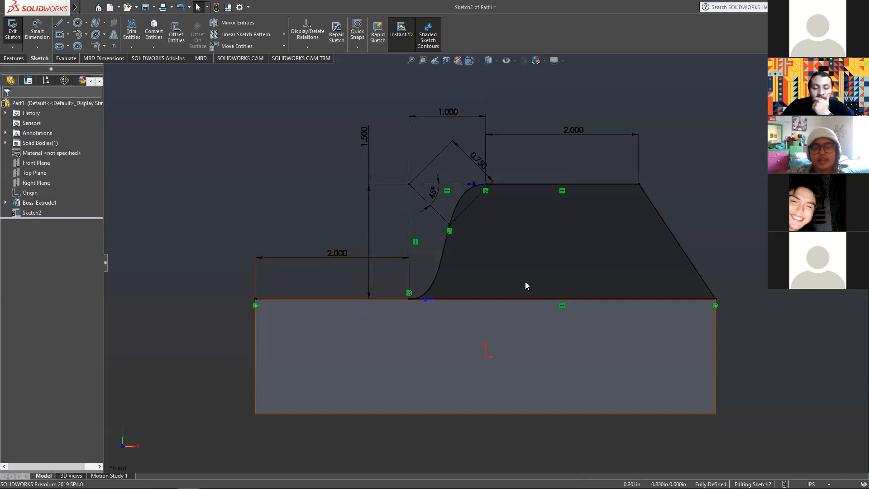
- Switch the sloping rear line to construction geometry and back to a regular line, repeating the comparison before closing its properties
click(715, 296)
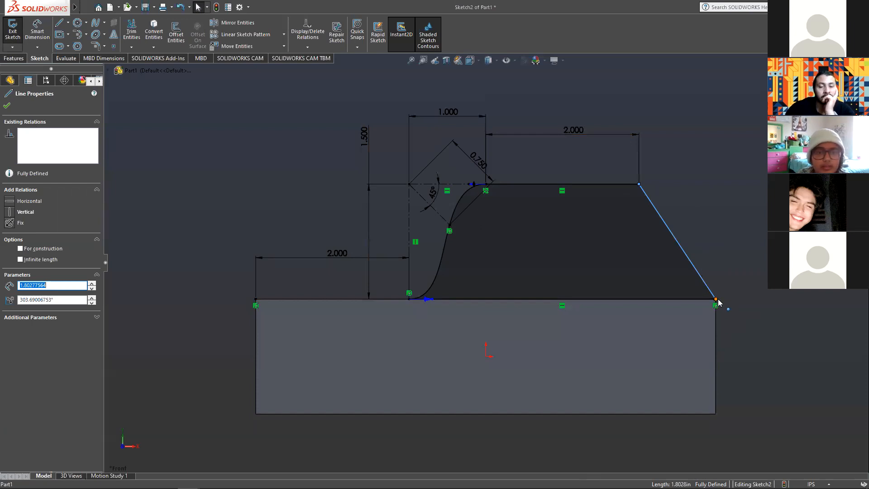
click(739, 269)
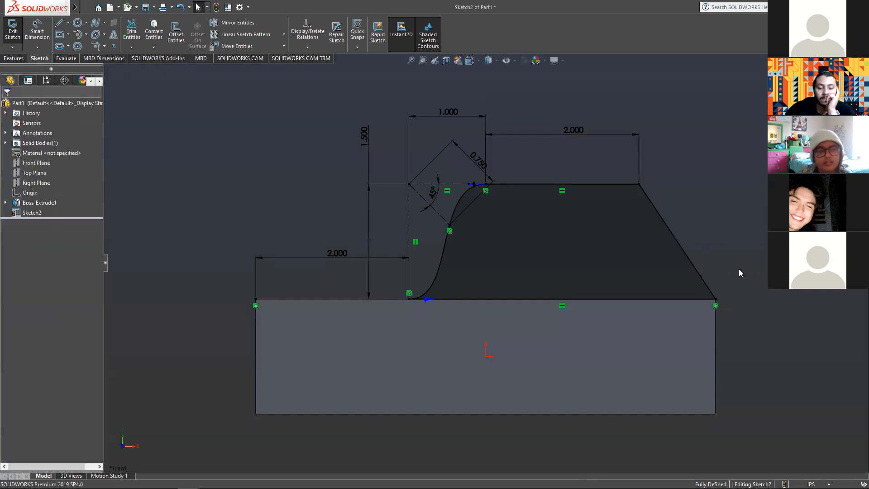
click(698, 276)
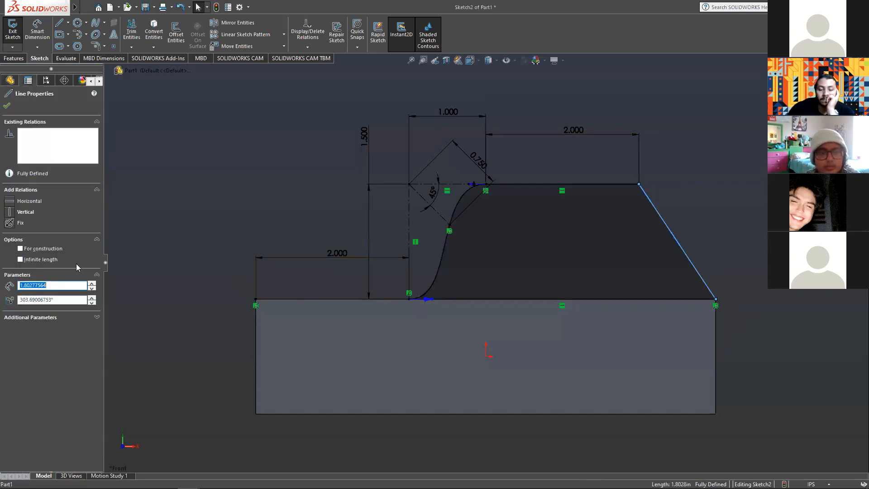
click(20, 249)
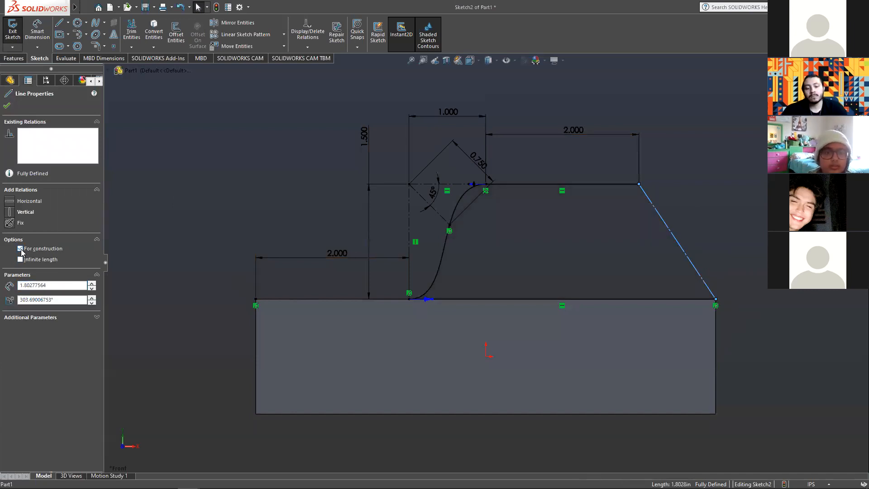
click(21, 249)
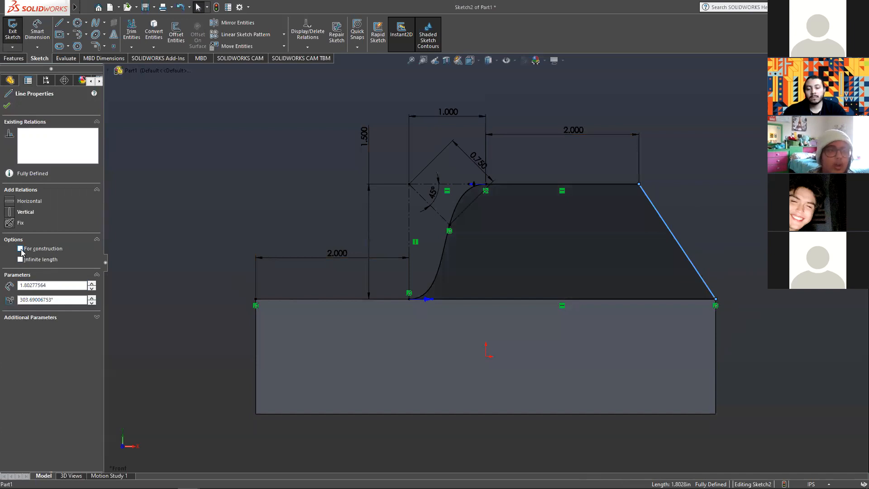
click(21, 249)
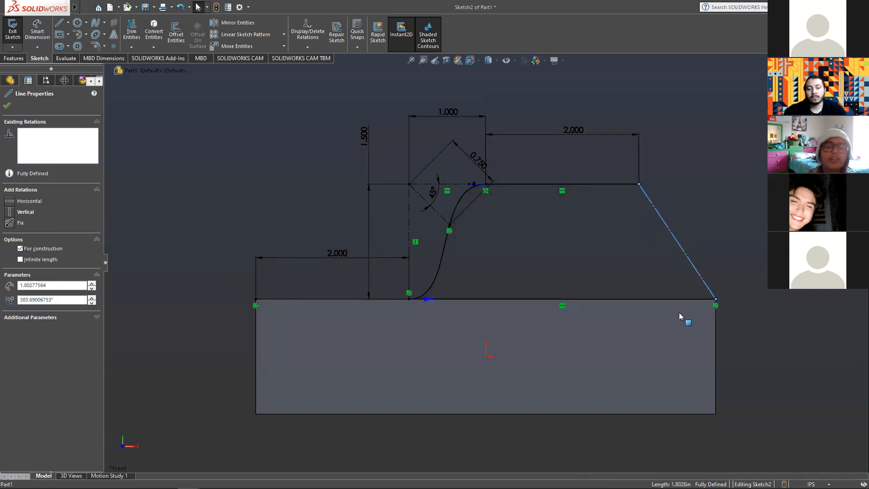
click(21, 249)
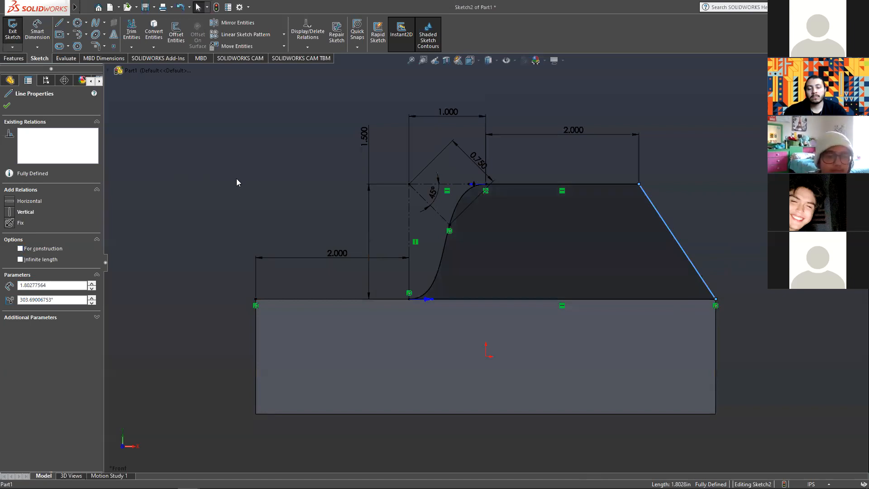
click(7, 105)
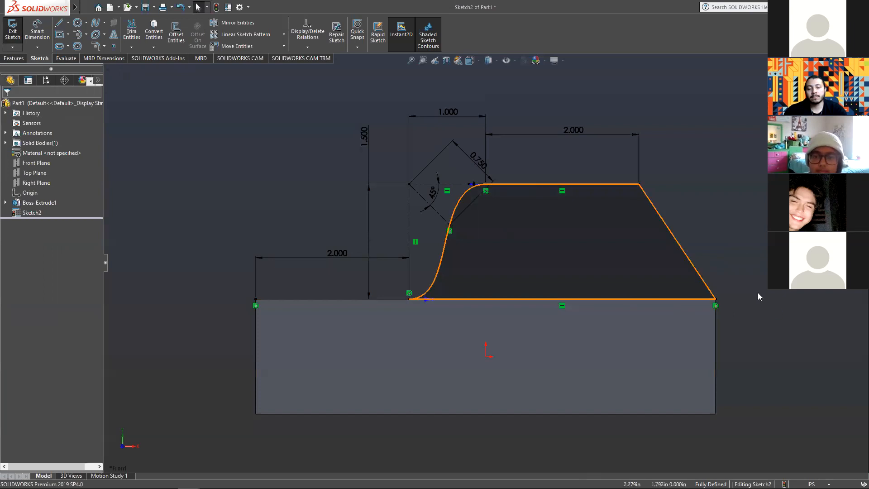
- Exit the sketch and start a boss extrusion of the cabin profile with a 3 in Mid Plane end condition
click(12, 32)
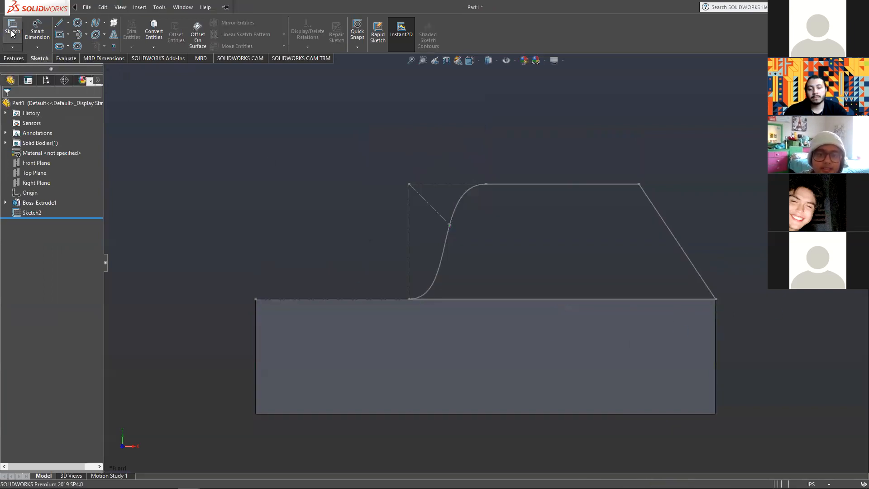
click(17, 213)
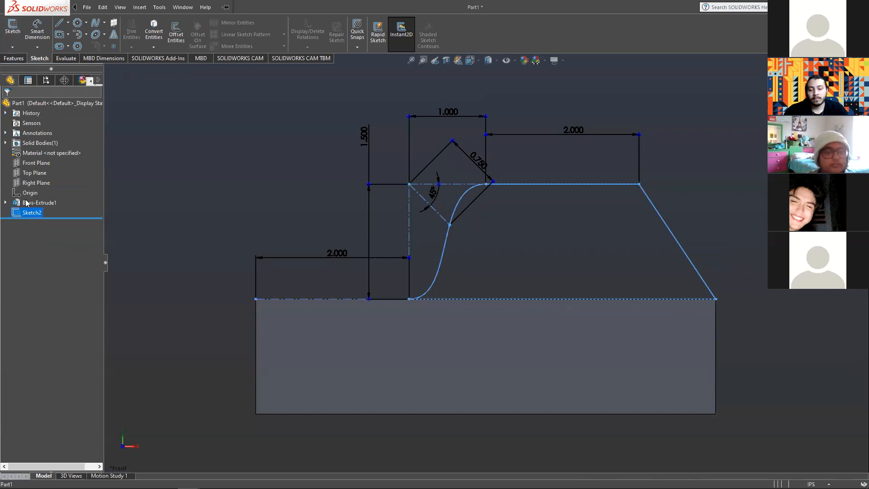
click(14, 58)
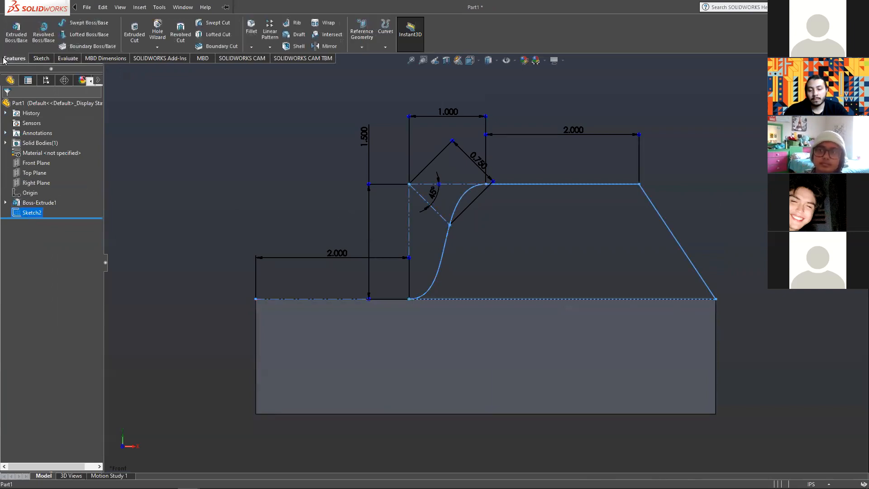
click(20, 40)
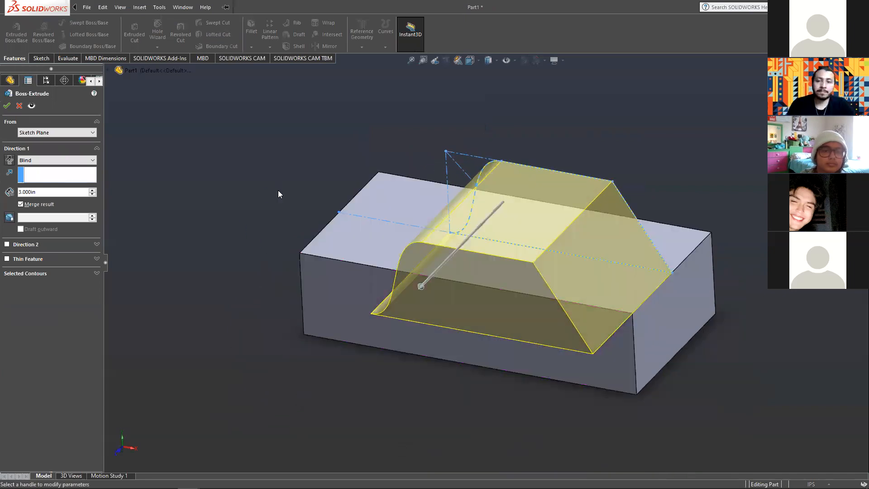
click(43, 159)
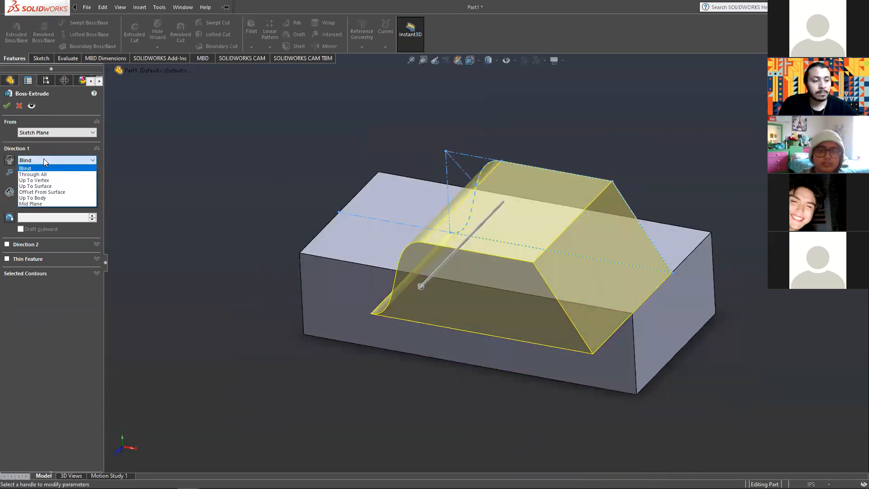
click(35, 204)
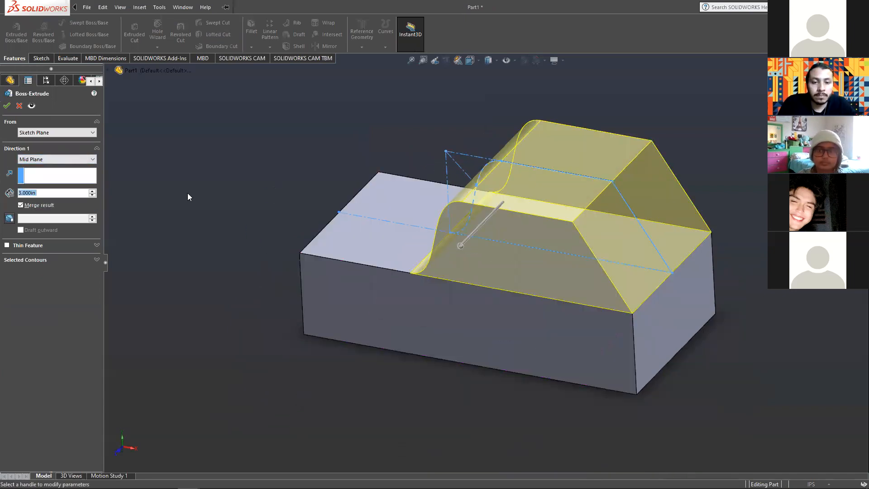
- Change the cabin extrusion's end condition to Up To Surface, using the block's long front side face as its limit
click(63, 161)
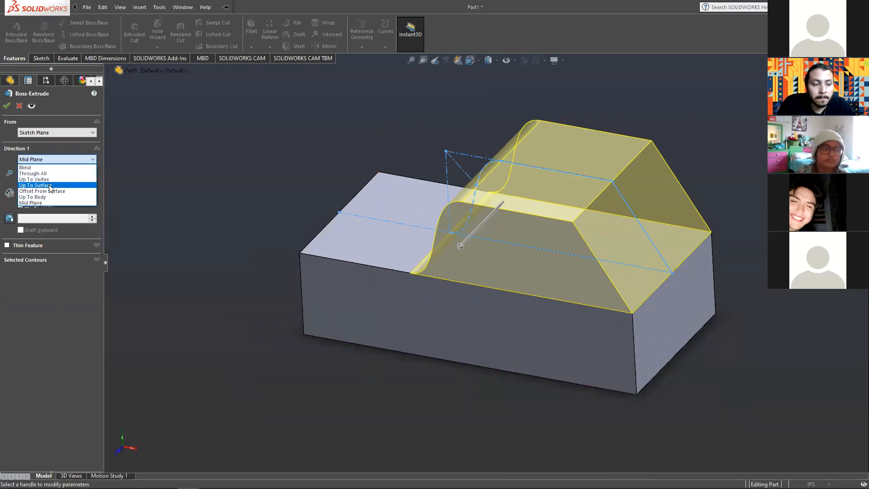
click(50, 186)
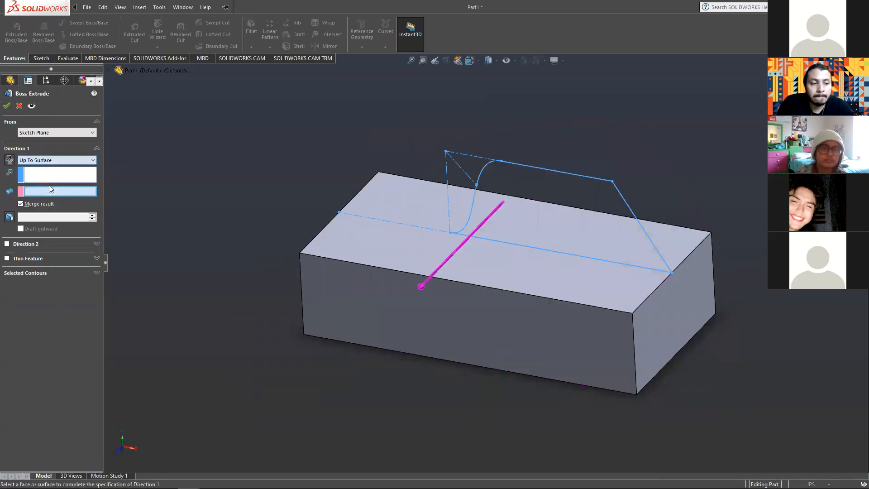
click(506, 330)
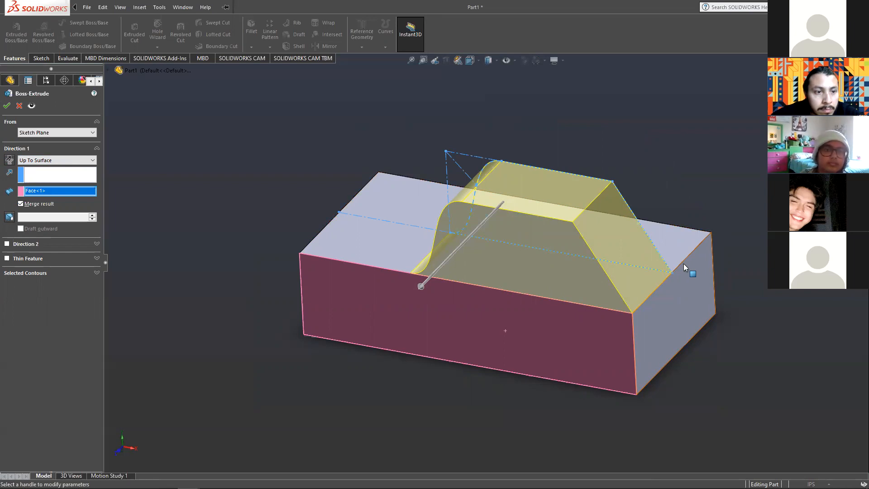
click(68, 161)
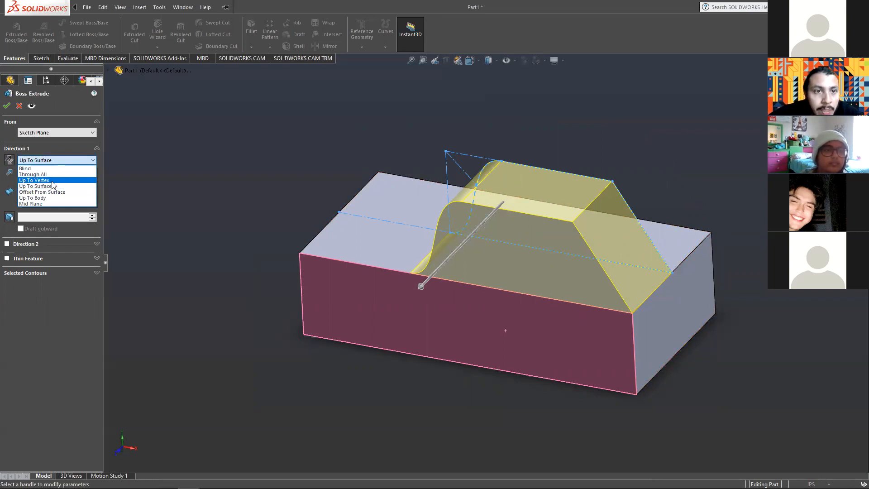
click(11, 142)
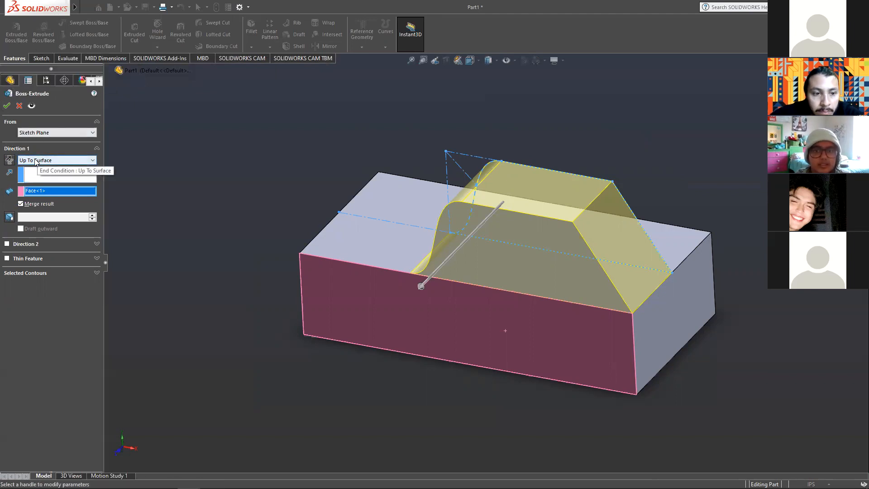
- Accept the cabin boss extrusion with its Up To Surface end condition limited by the block's long side face
click(36, 161)
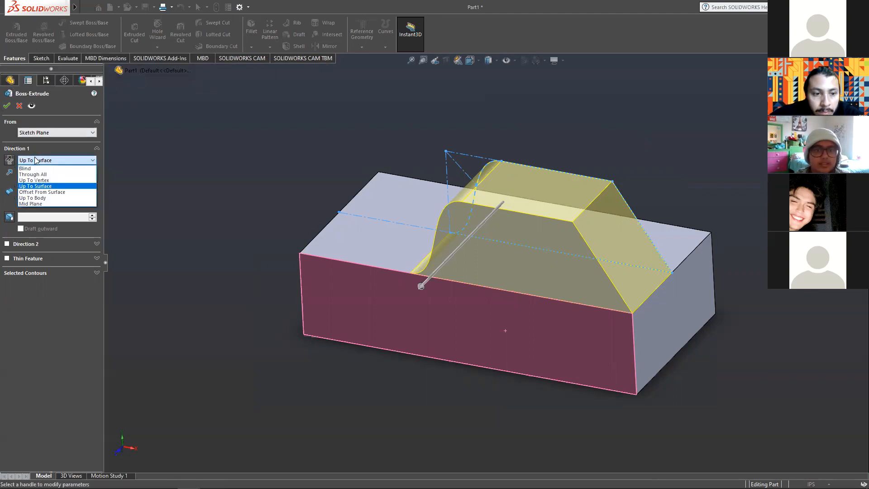
click(7, 106)
click(6, 105)
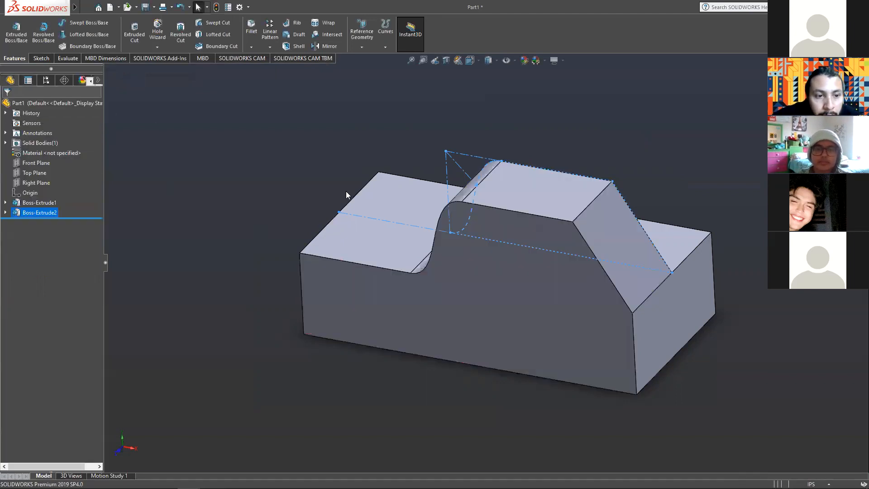
- Edit the cabin extrusion to use a Mid Plane end condition with a 3 in depth
click(36, 216)
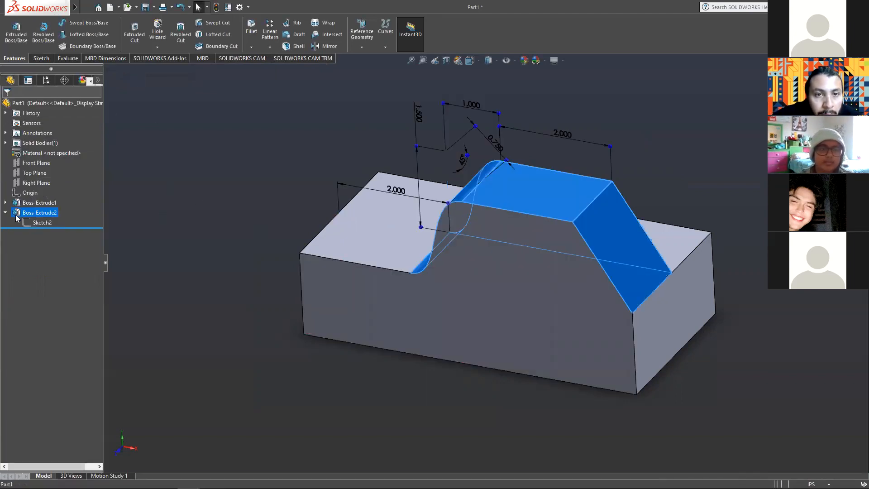
right_click(20, 216)
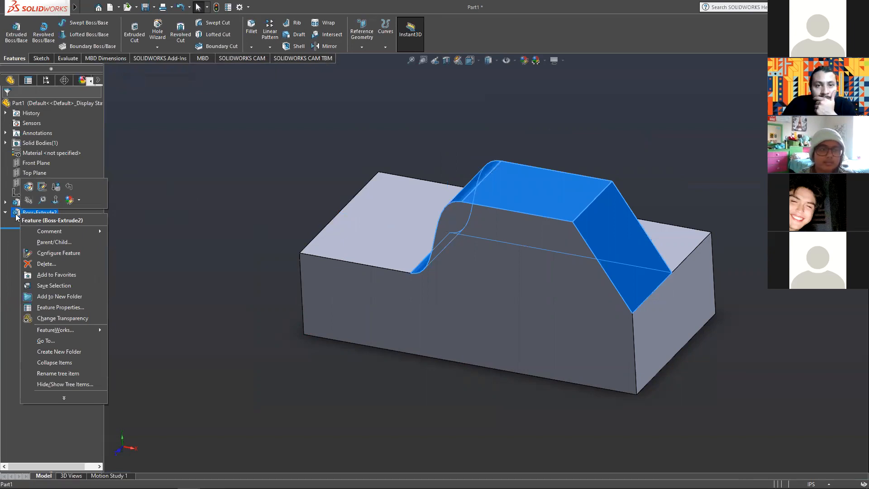
click(29, 188)
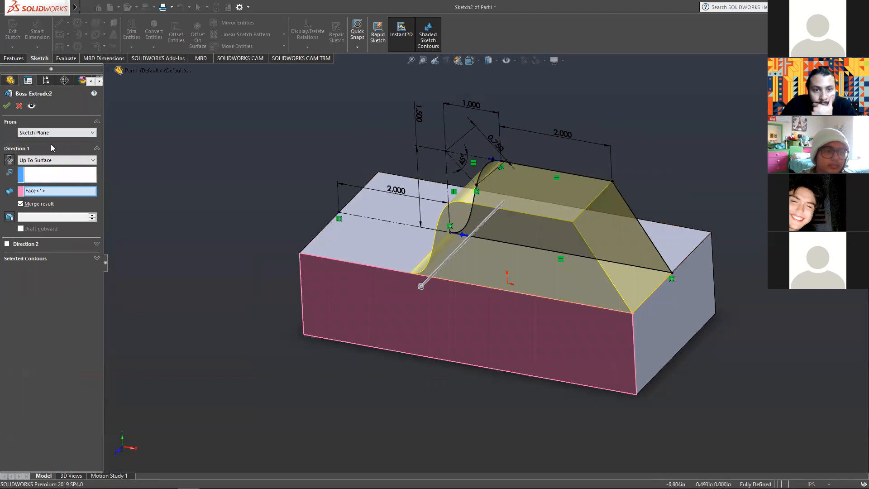
click(66, 160)
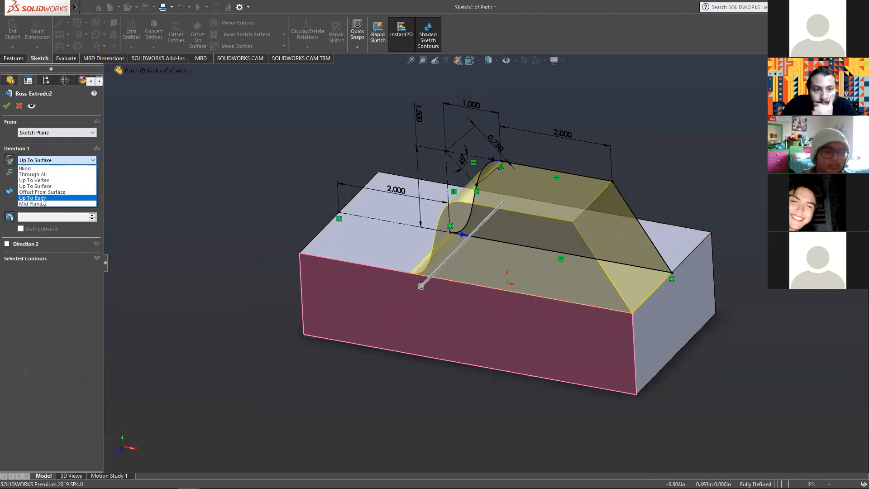
click(40, 204)
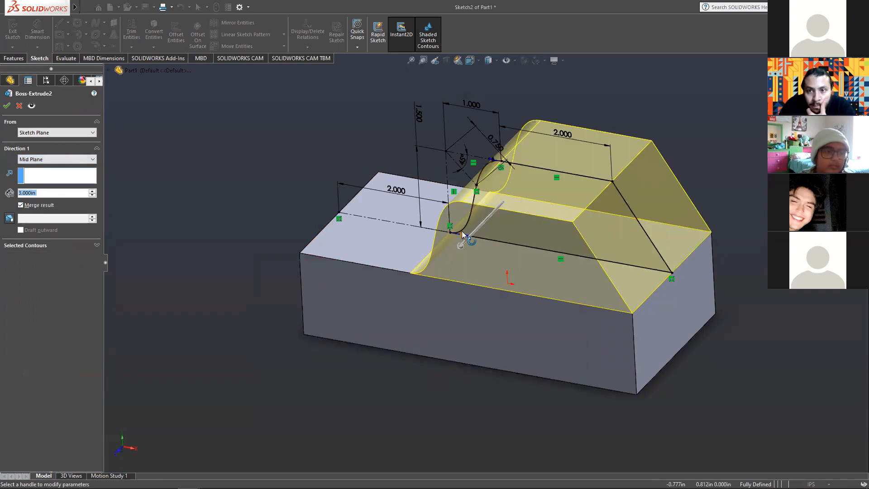
click(7, 105)
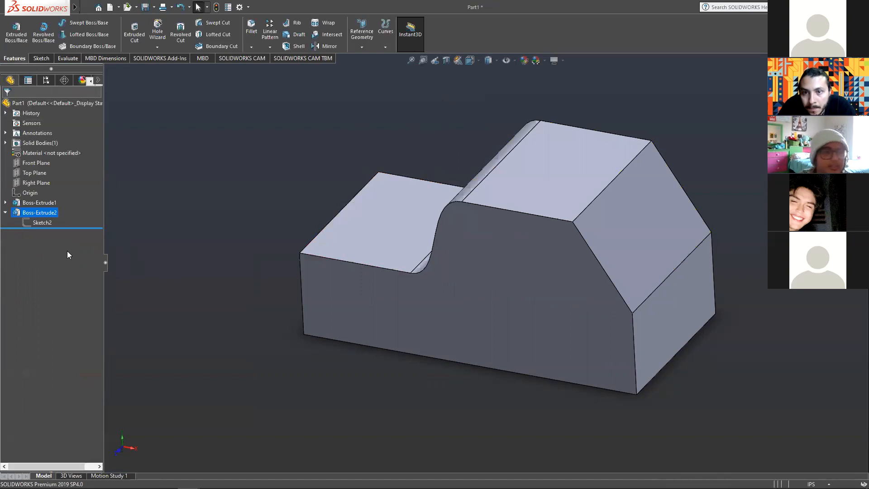
- Reopen the cabin extrusion and try an Up To Vertex end condition, using the block's long upper side edge as the limit
right_click(45, 213)
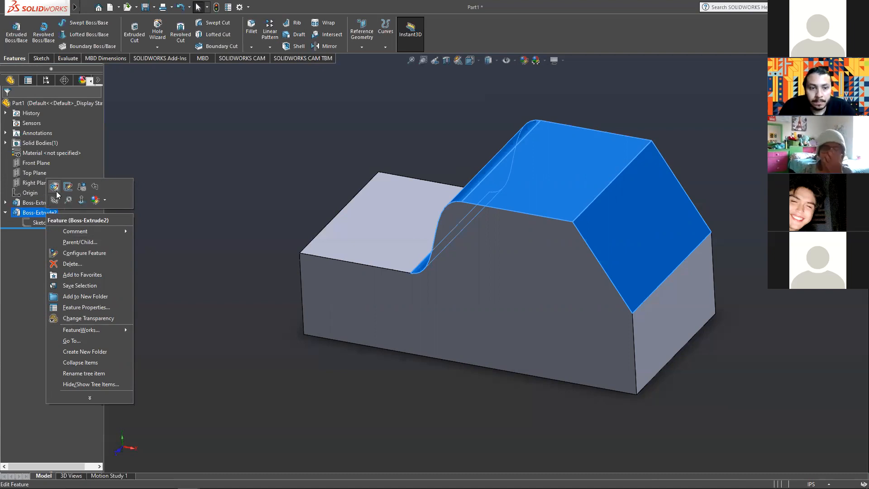
click(56, 190)
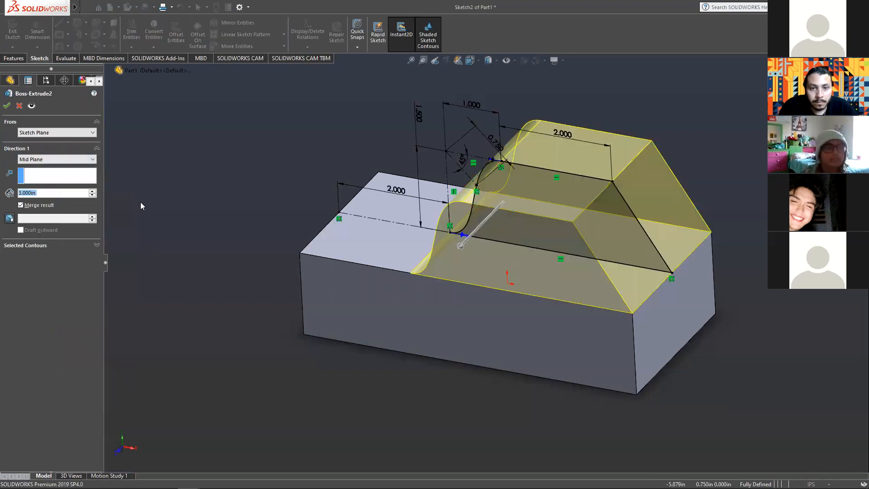
click(58, 158)
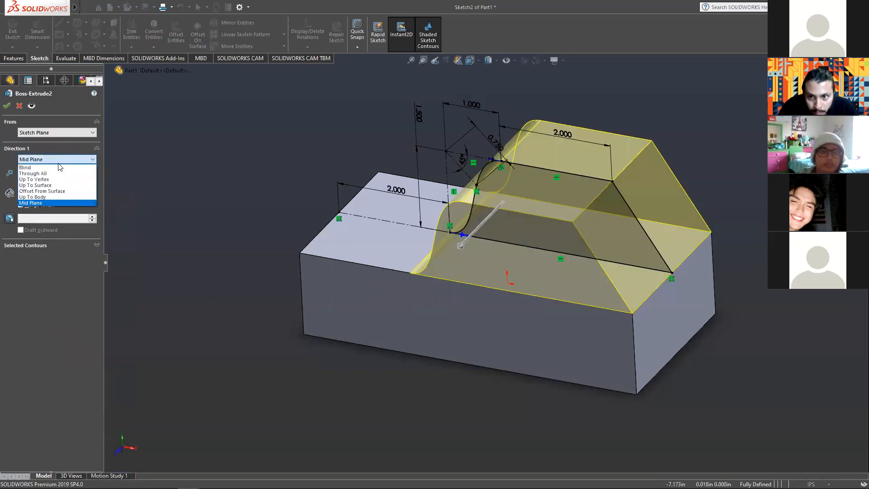
click(51, 203)
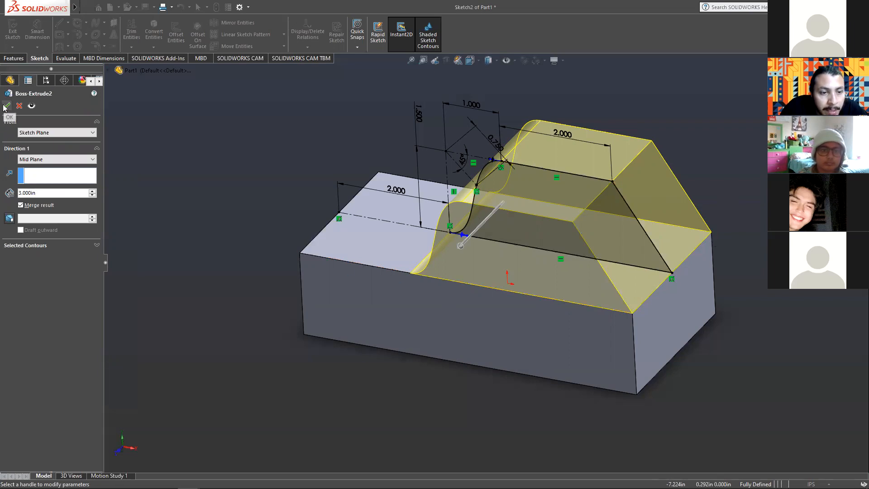
click(50, 161)
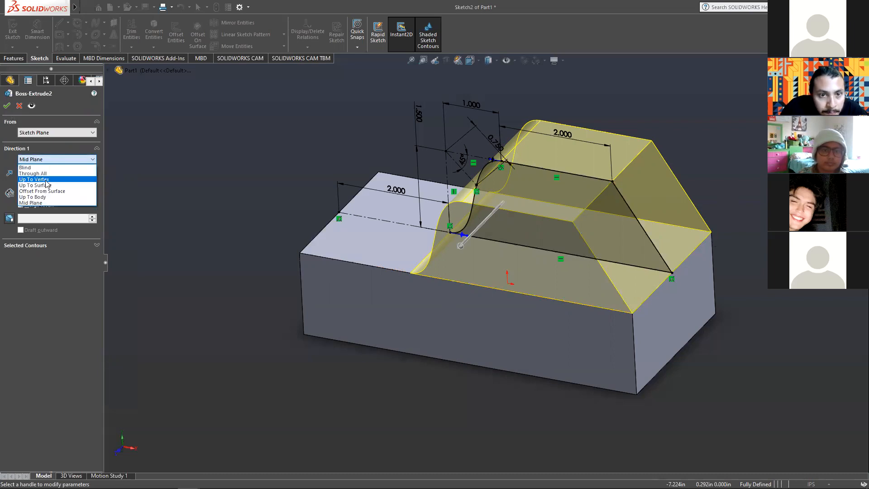
click(46, 180)
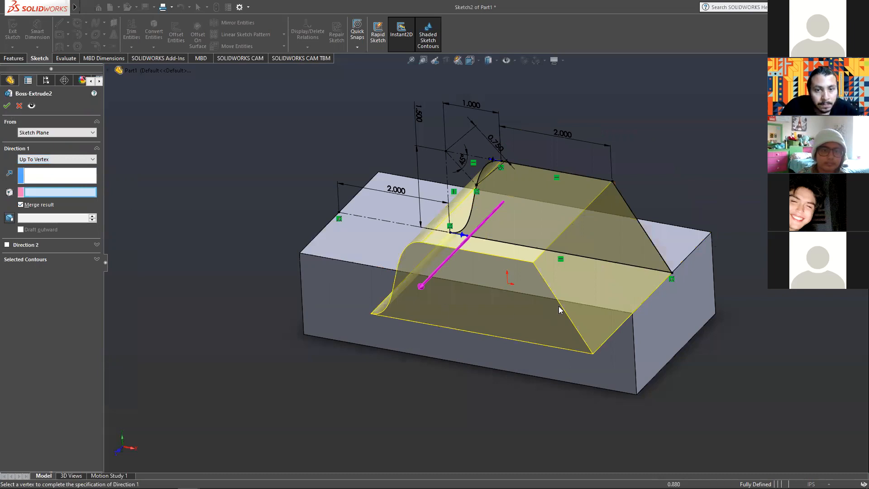
click(627, 312)
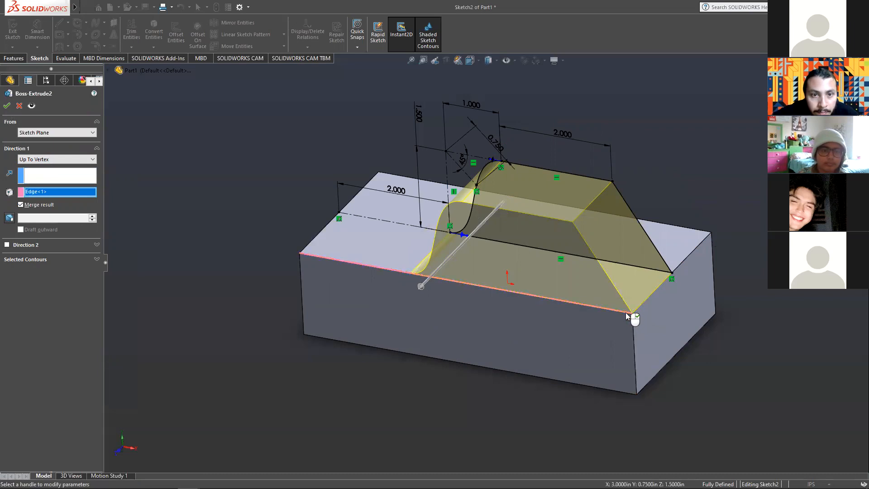
- Return the cabin extrusion's end condition to Mid Plane with a 3 in depth and accept the feature
click(32, 160)
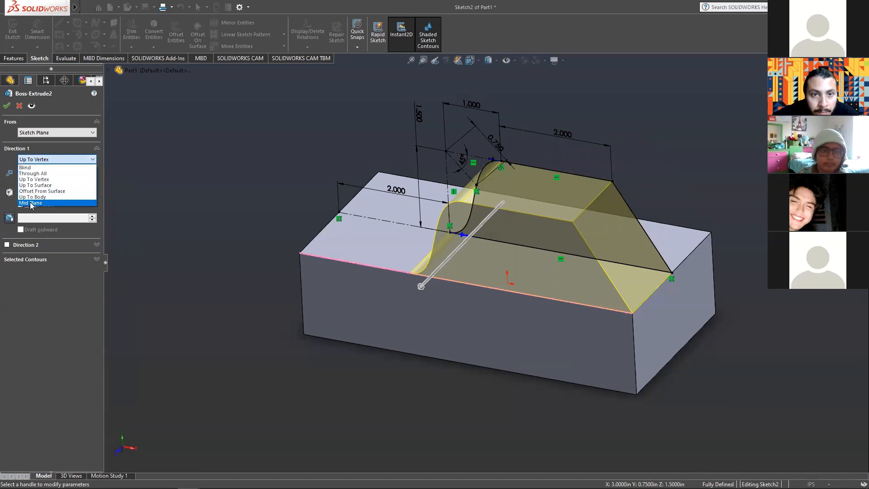
click(86, 204)
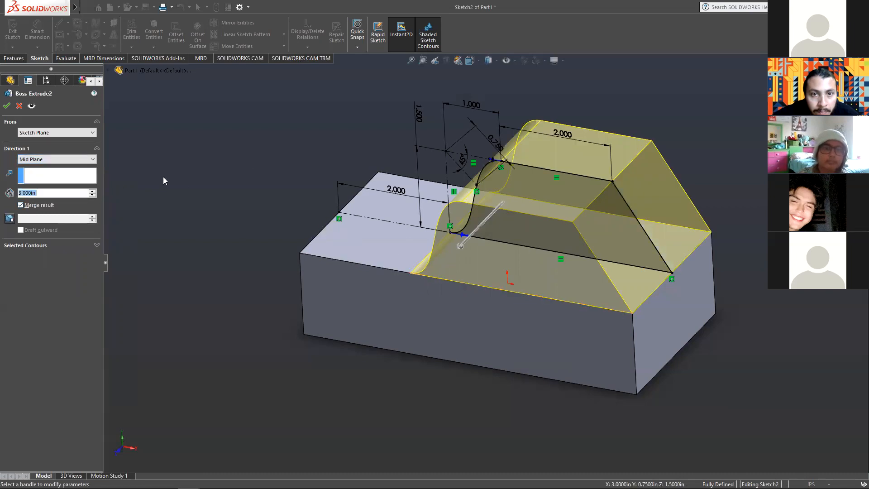
click(59, 159)
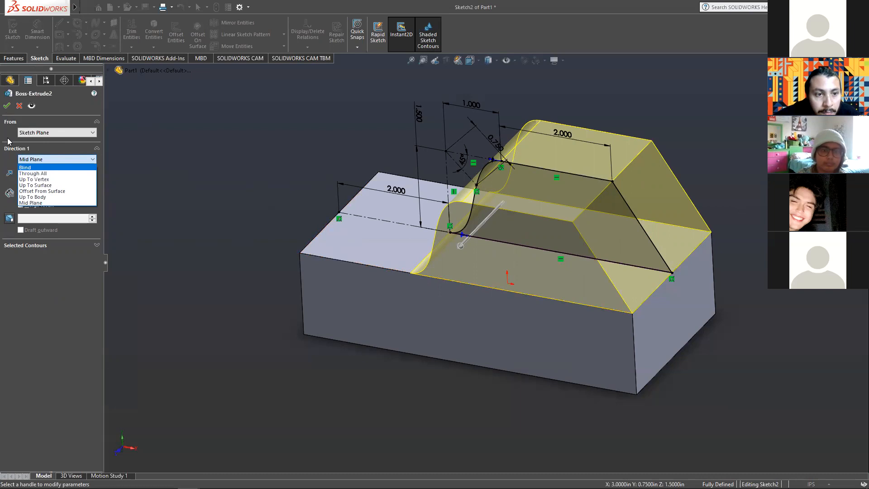
click(37, 203)
click(7, 106)
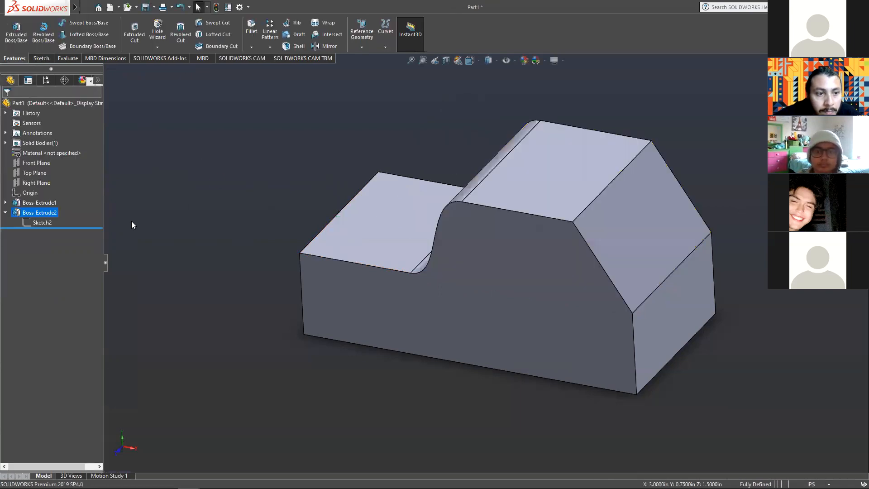
- Examine the combined car body from several angles and its long side face in the Front view
middle_drag(452, 349, 562, 300)
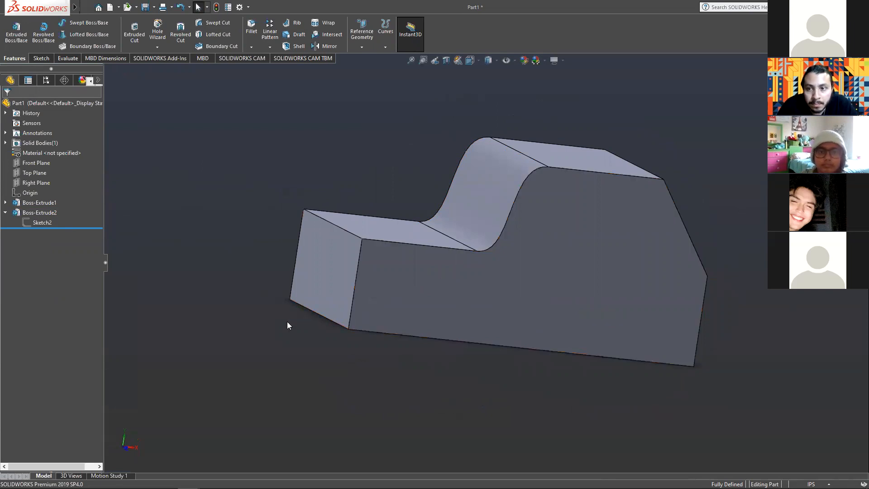
key(space)
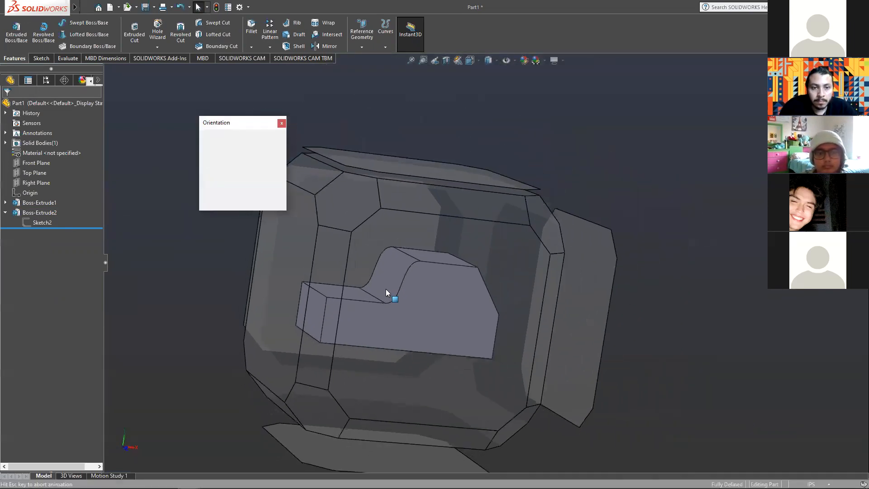
click(397, 368)
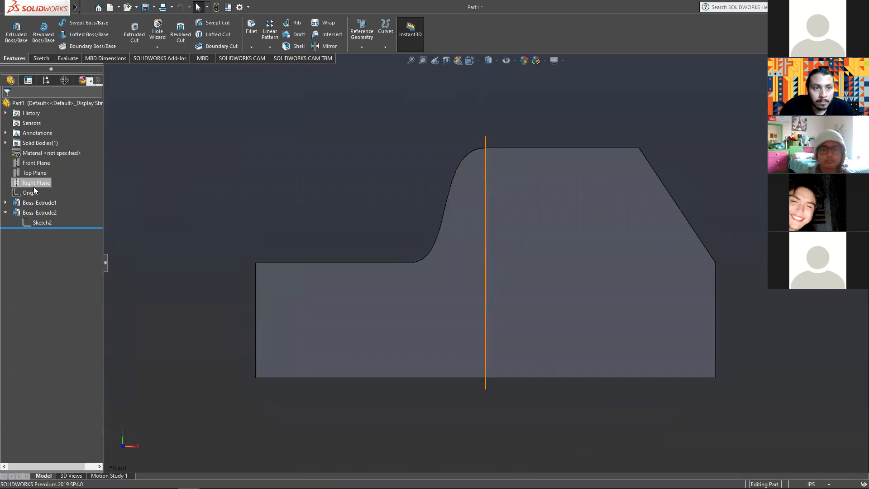
click(561, 253)
middle_drag(271, 158, 659, 326)
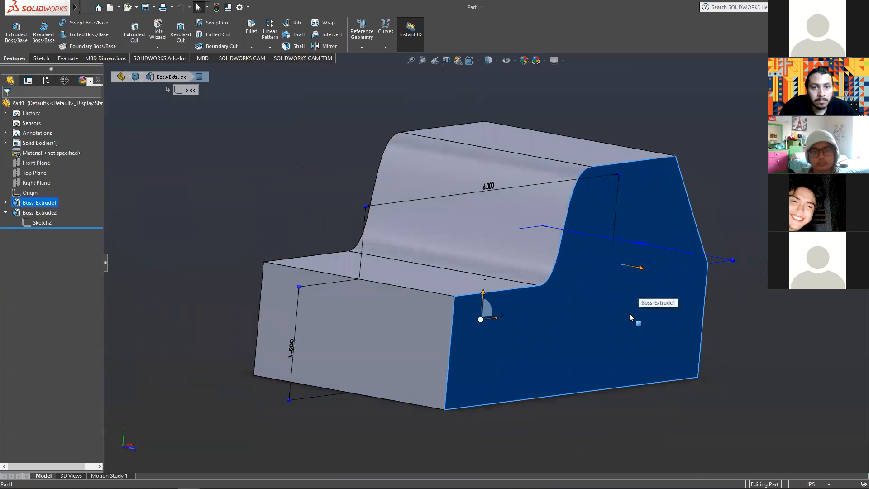
key(space)
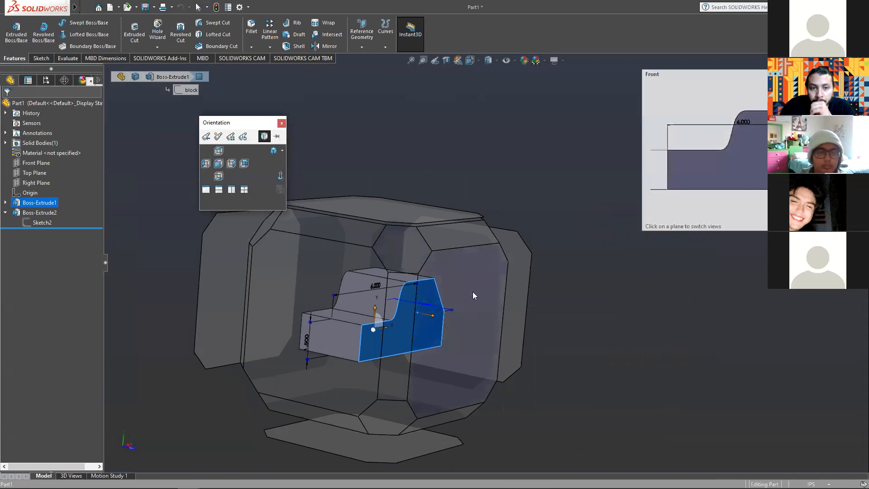
click(468, 326)
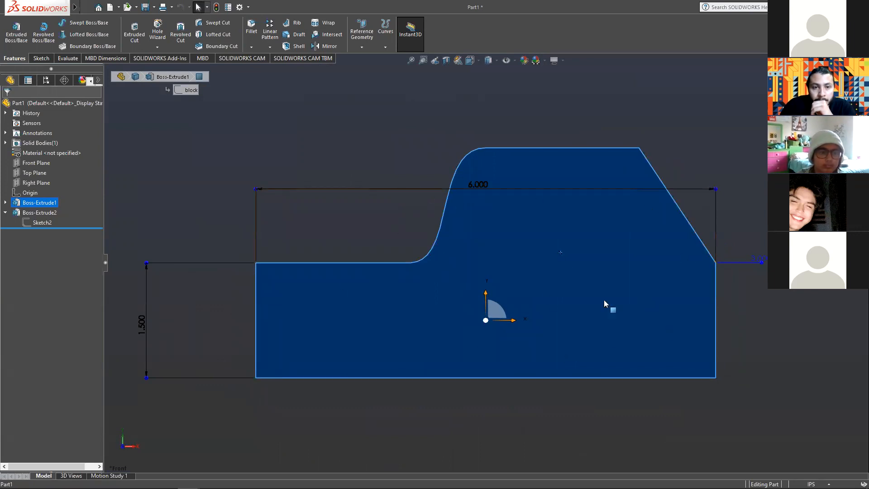
click(348, 90)
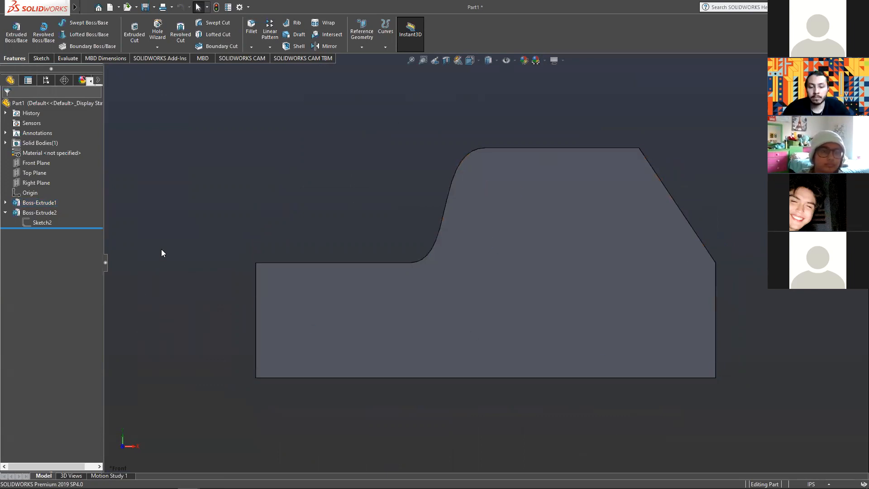
- Start a new sketch on the car body's long side face and orient the model to the Front view
click(529, 301)
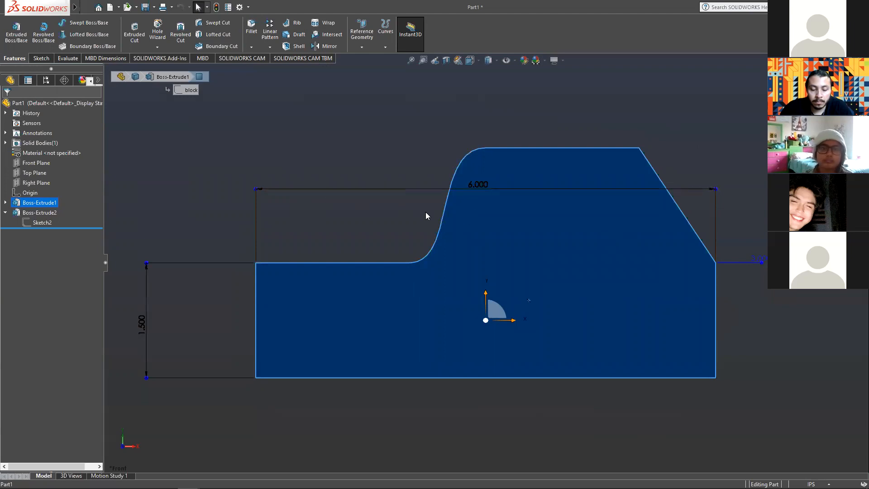
click(37, 58)
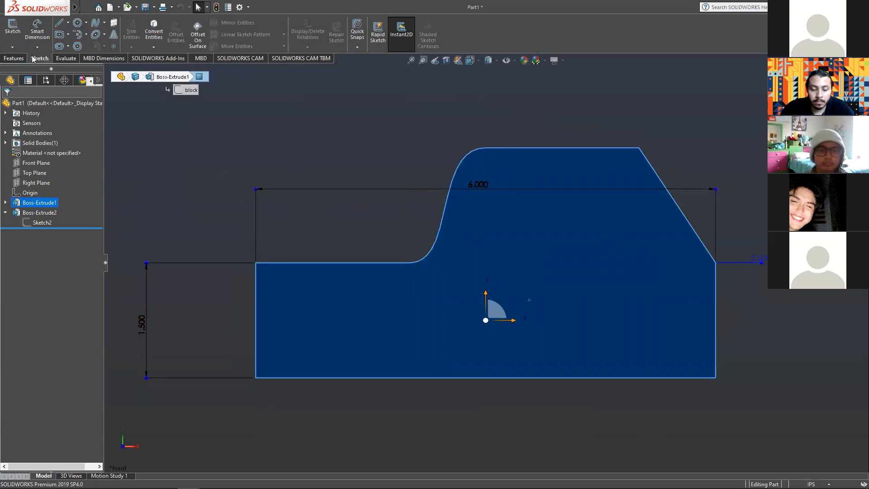
click(12, 29)
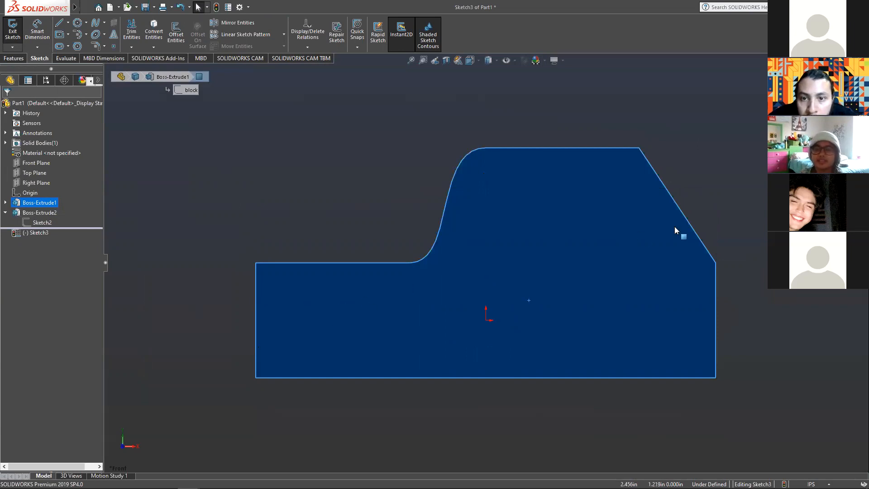
middle_drag(625, 211, 621, 201)
scroll(627, 200, down, 1)
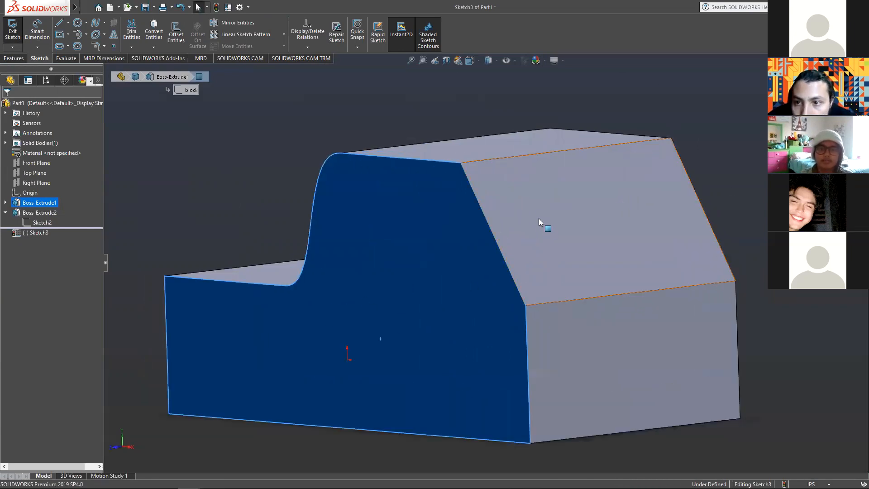
middle_drag(537, 314, 478, 403)
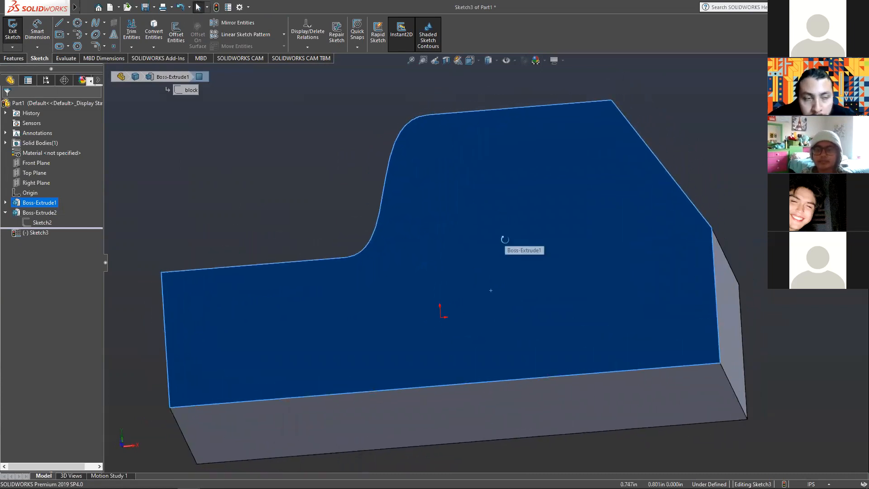
middle_drag(504, 243, 516, 266)
key(space)
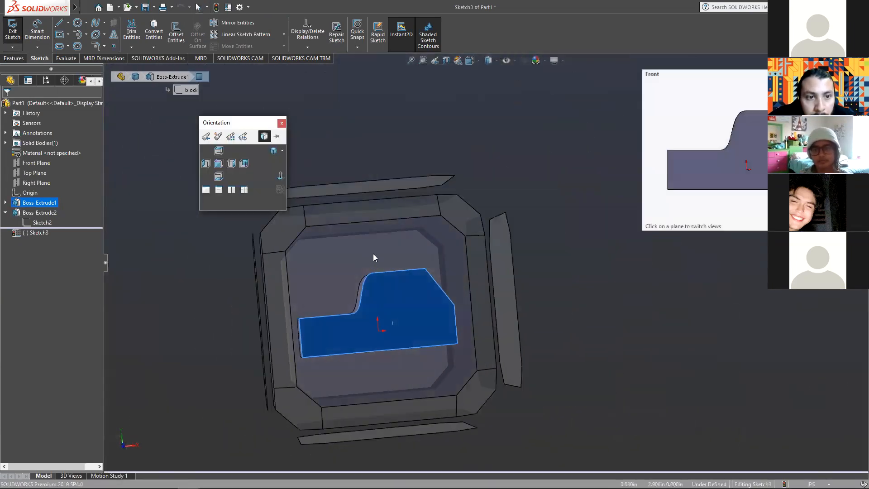
click(373, 254)
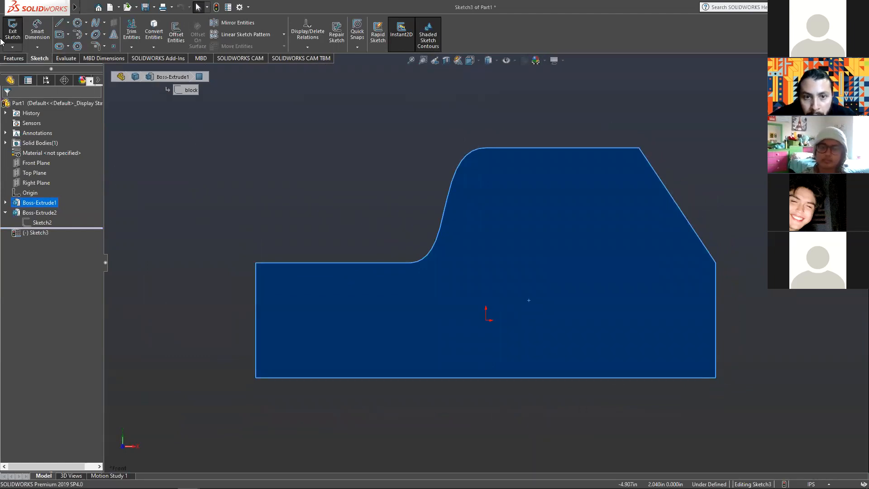
- Draw a vertical centerline about 0.52 in long upward from the midpoint of the side face's bottom edge
click(69, 23)
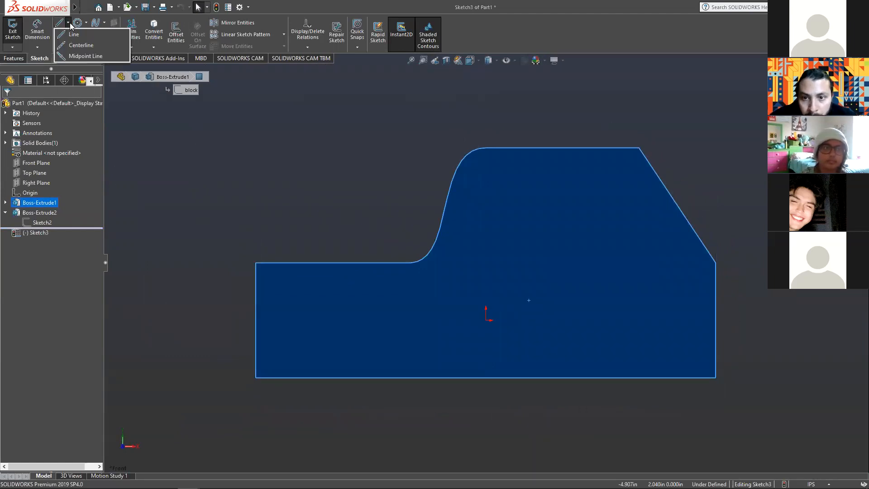
click(81, 44)
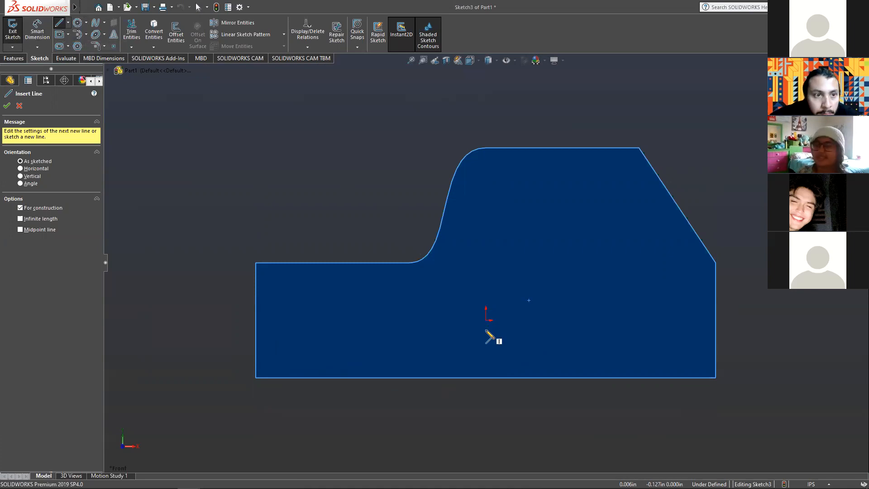
click(486, 378)
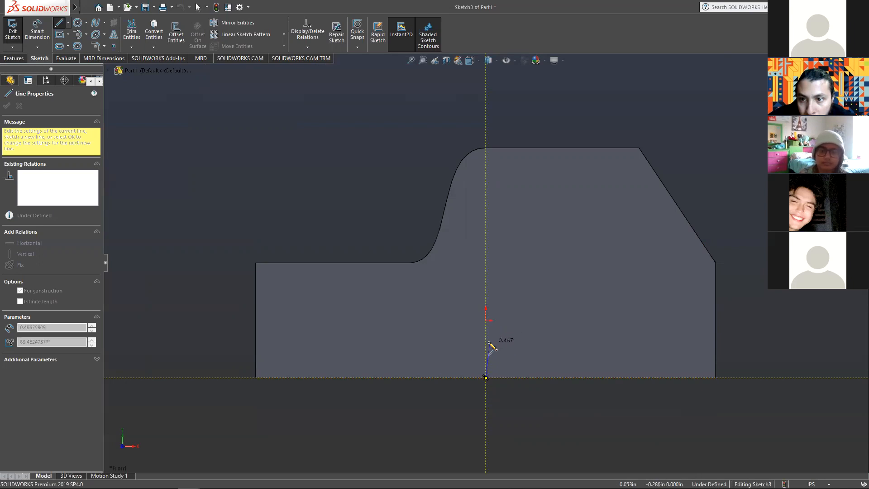
click(486, 337)
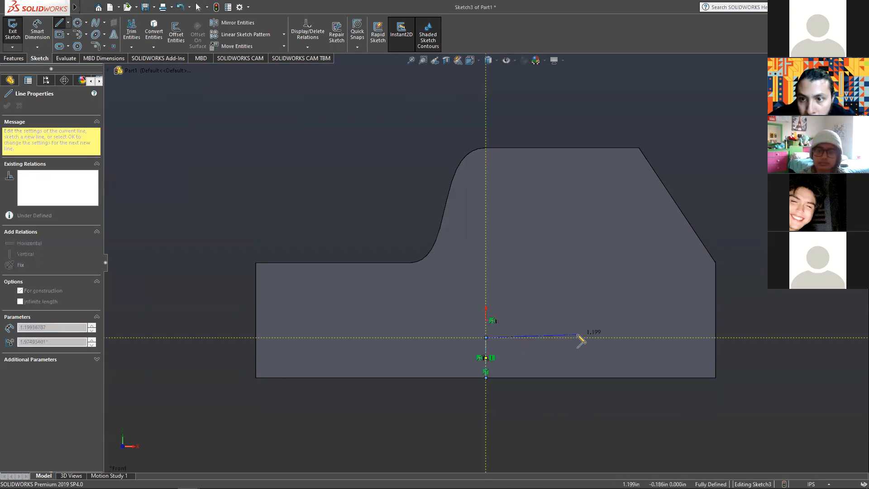
key(Escape)
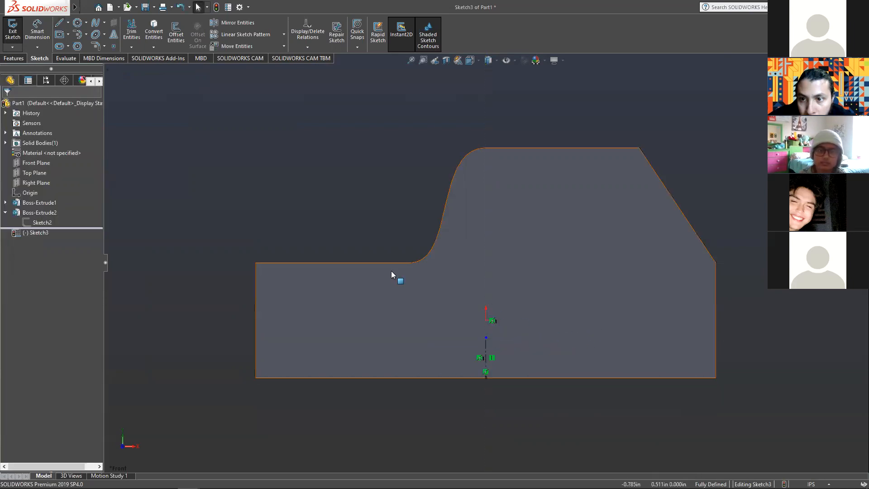
- Dimension the vertical centerline's length and set it to 0.55 in
click(41, 30)
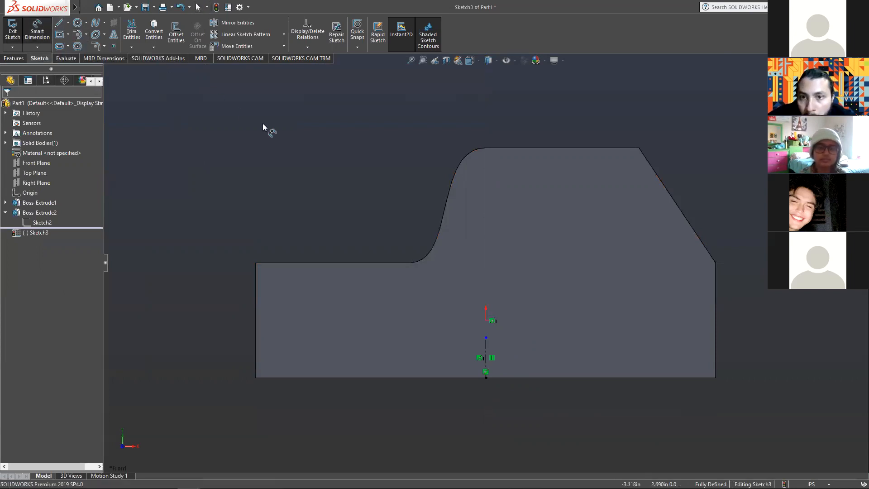
click(486, 355)
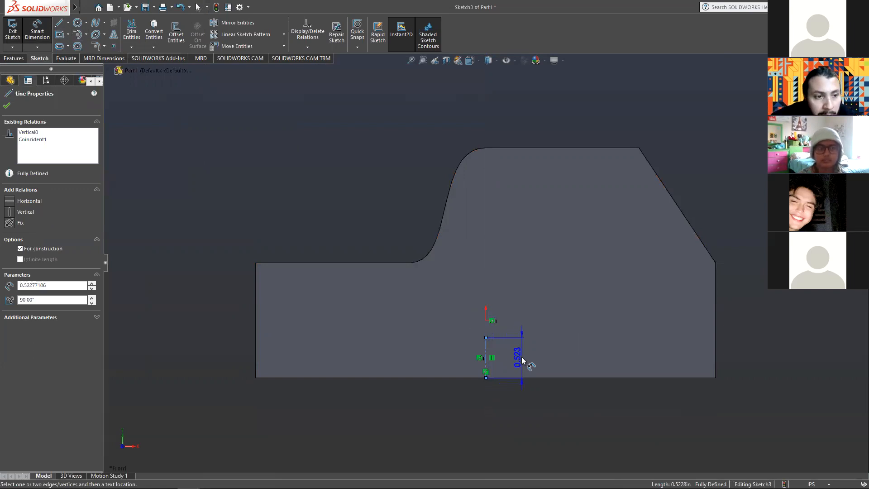
click(522, 357)
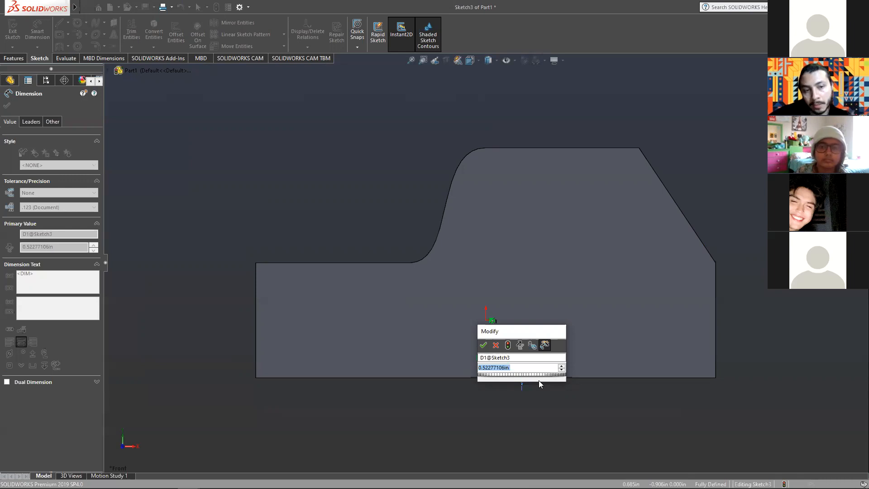
text(5)
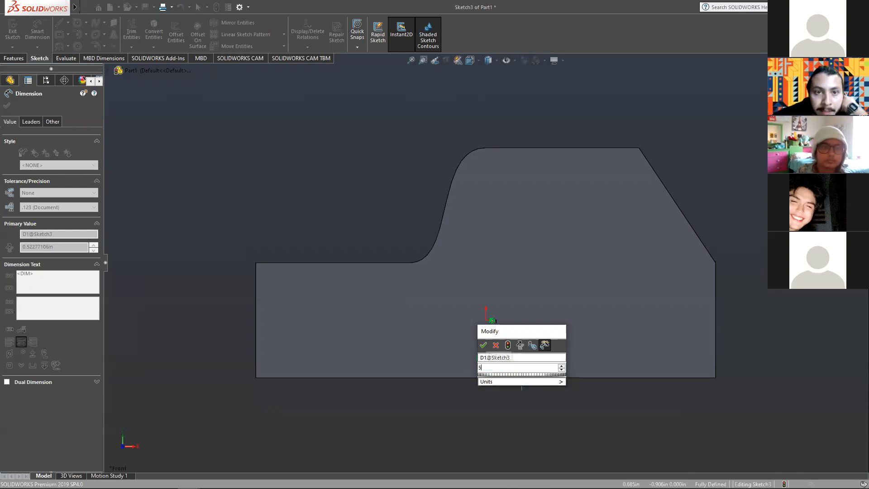
key(BackSpace)
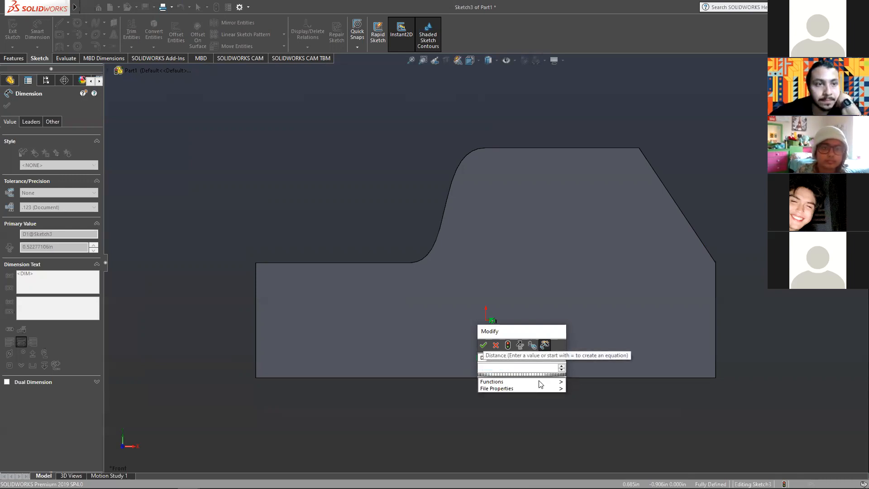
mouse_move(541, 384)
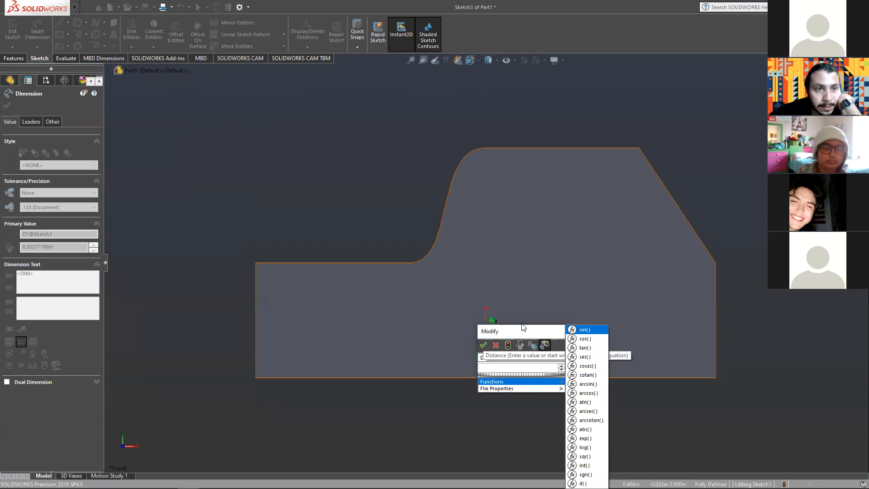
click(520, 370)
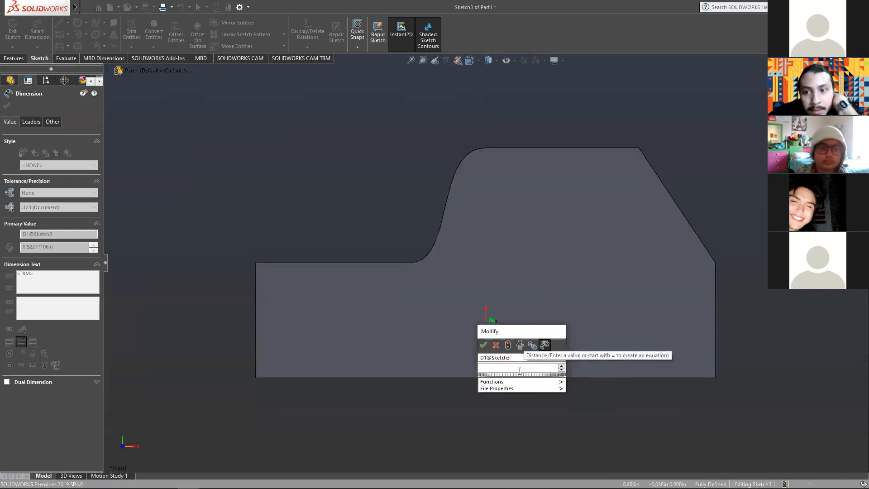
text(.)
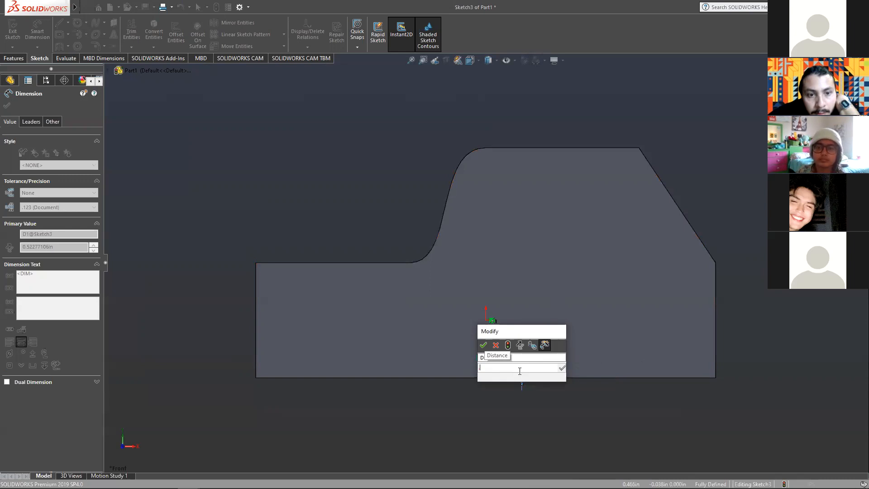
text(55)
key(Return)
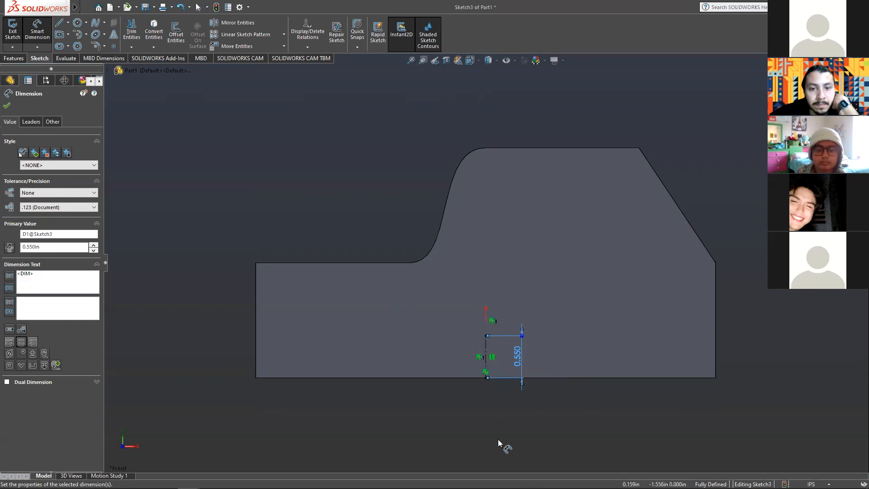
click(245, 294)
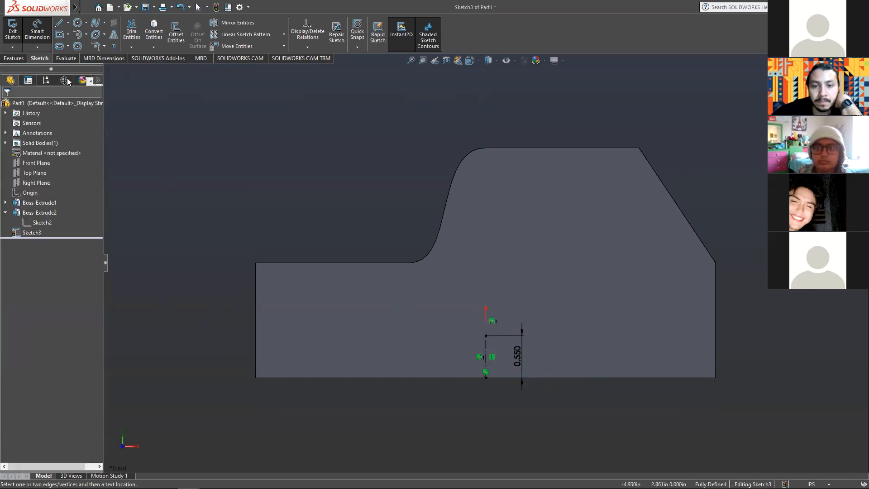
click(67, 23)
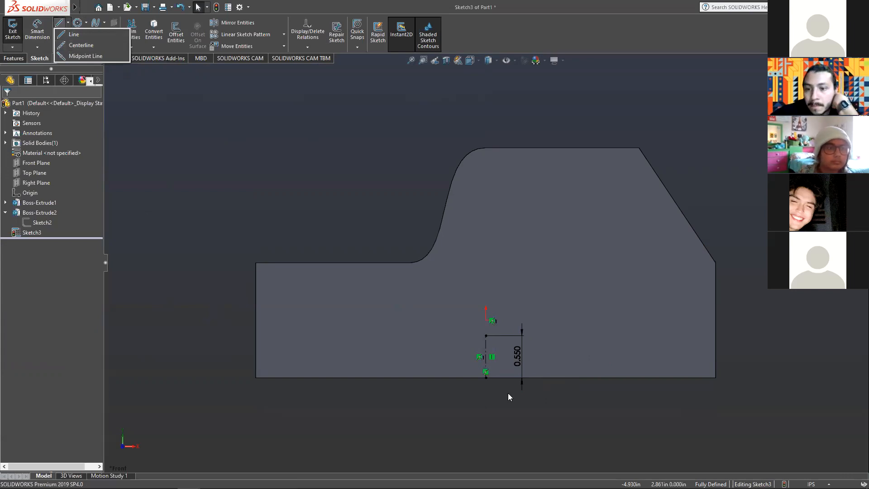
click(487, 380)
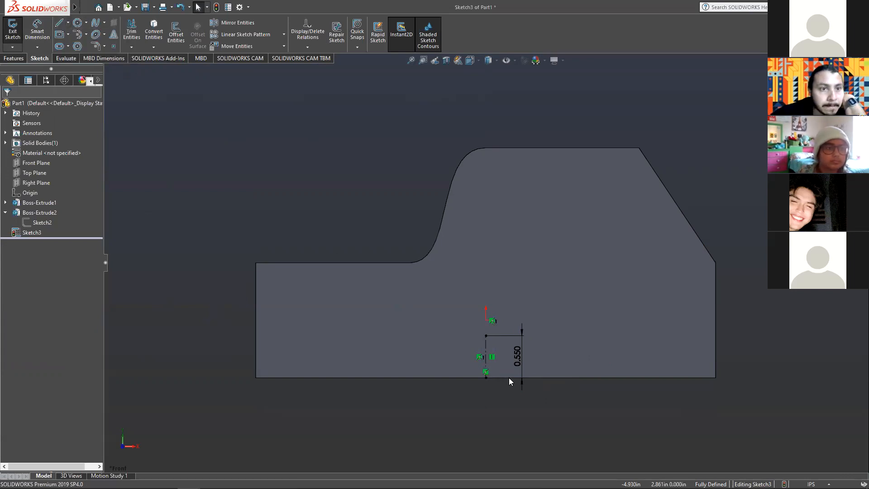
click(487, 378)
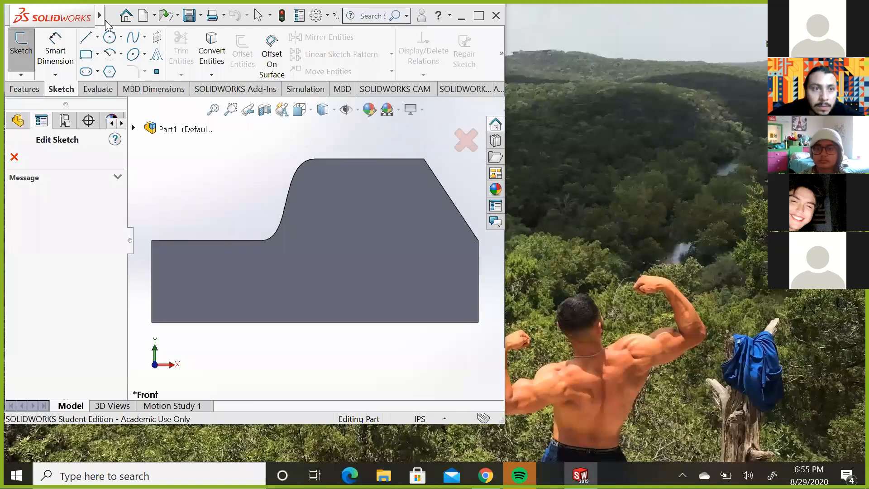
- Maximize the part window and start a new sketch on the car body's side face
drag(195, 8, 307, 40)
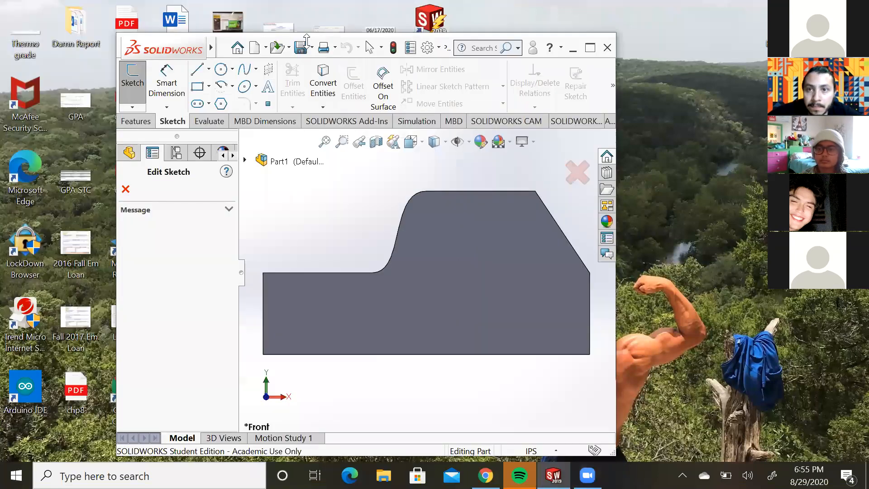
double_click(307, 39)
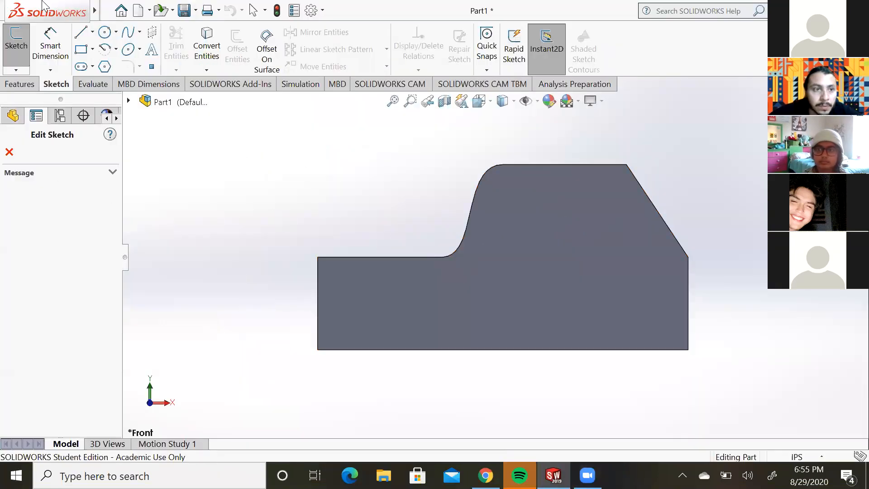
click(579, 312)
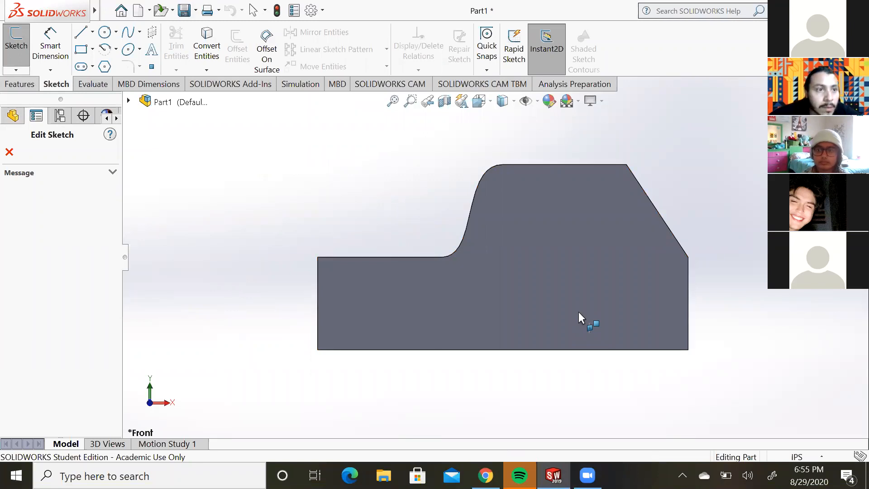
click(16, 43)
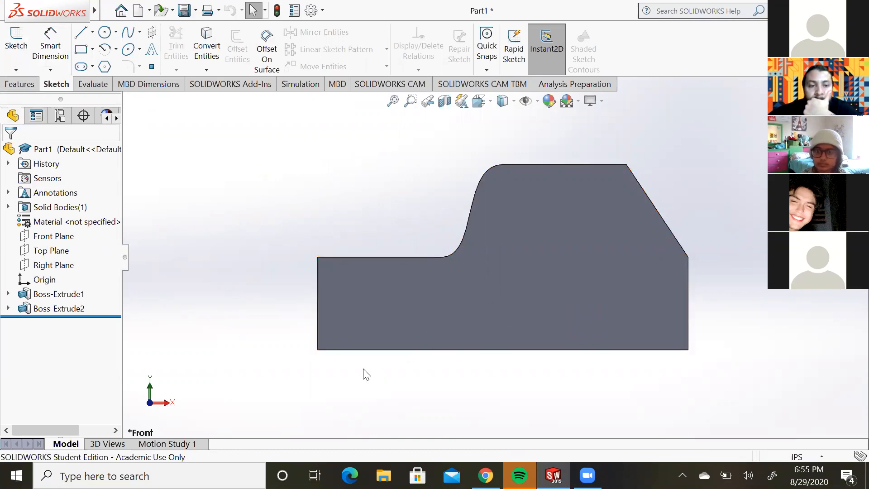
click(16, 43)
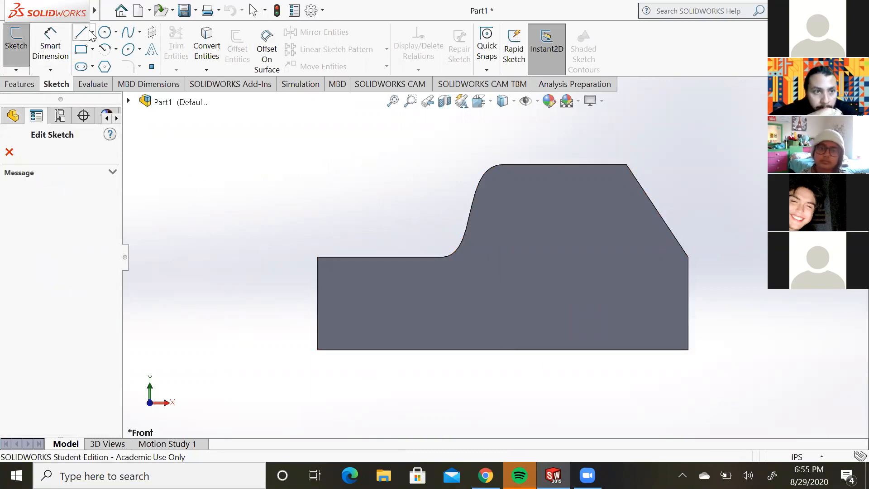
click(465, 300)
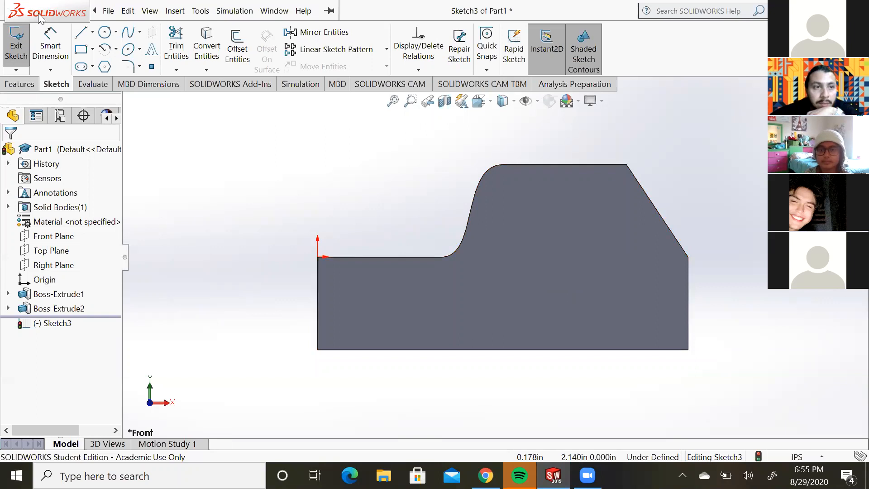
- Sketch a vertical construction line about 0.66 in tall from the midpoint of the body's lower edge
click(92, 31)
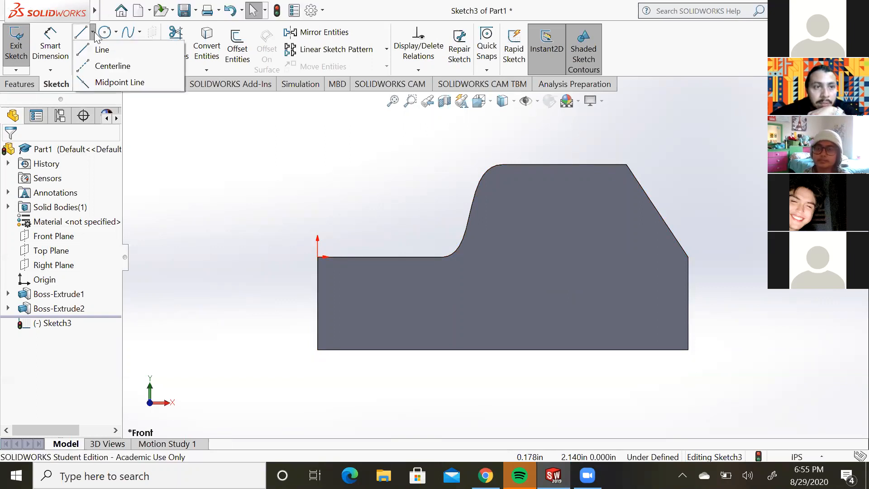
click(109, 65)
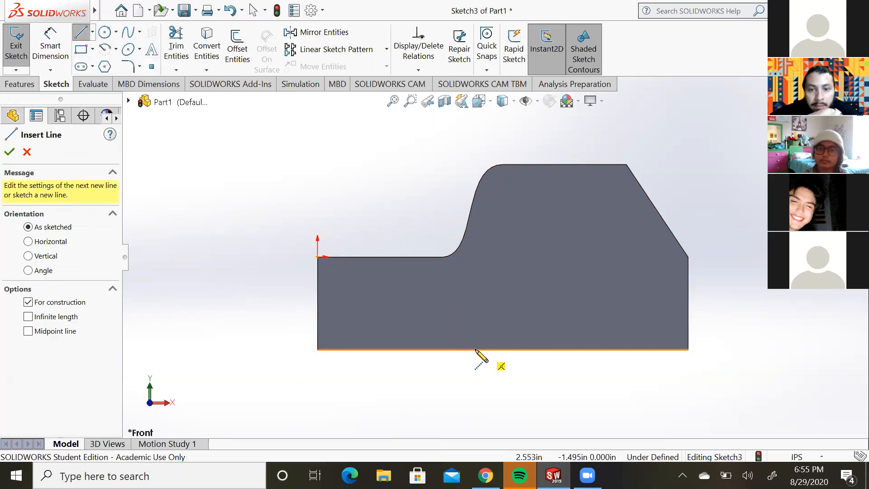
click(503, 350)
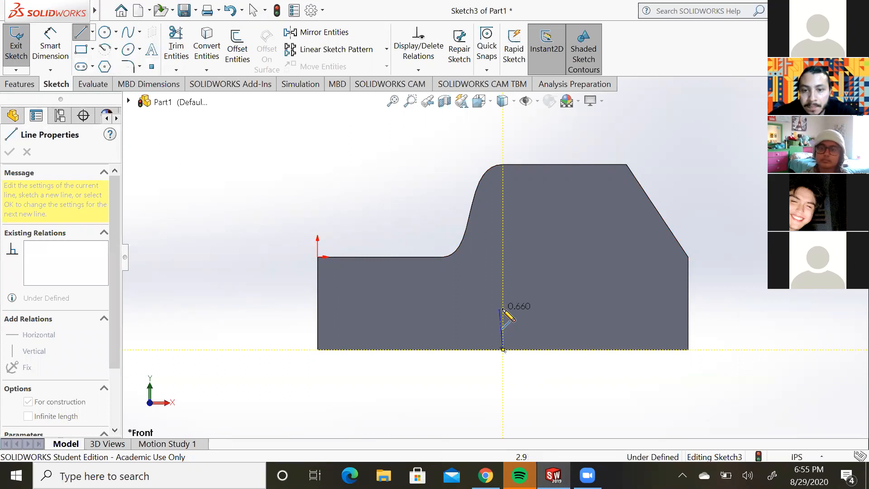
click(503, 309)
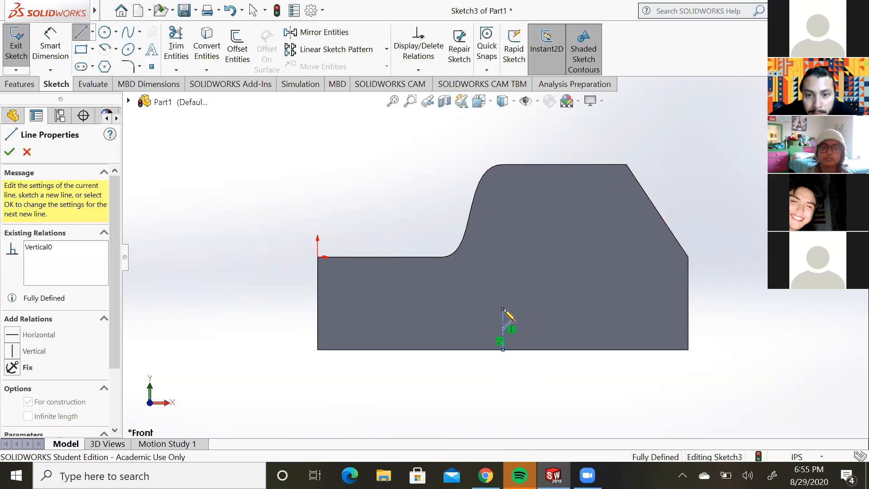
- Add a Smart Dimension to the construction line with a length of .55 in
click(50, 45)
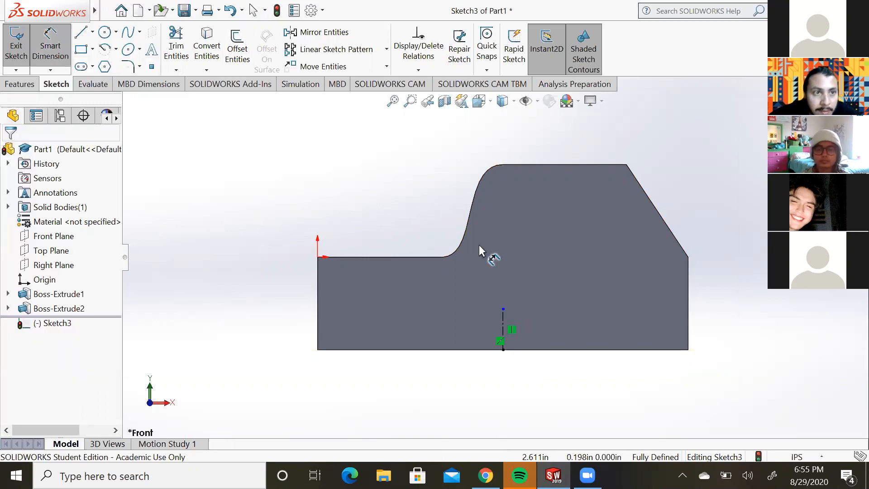
click(503, 336)
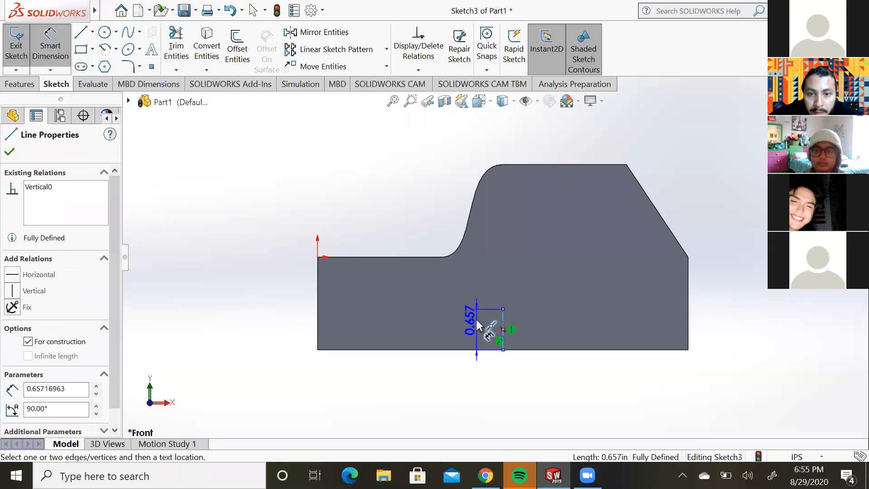
click(473, 322)
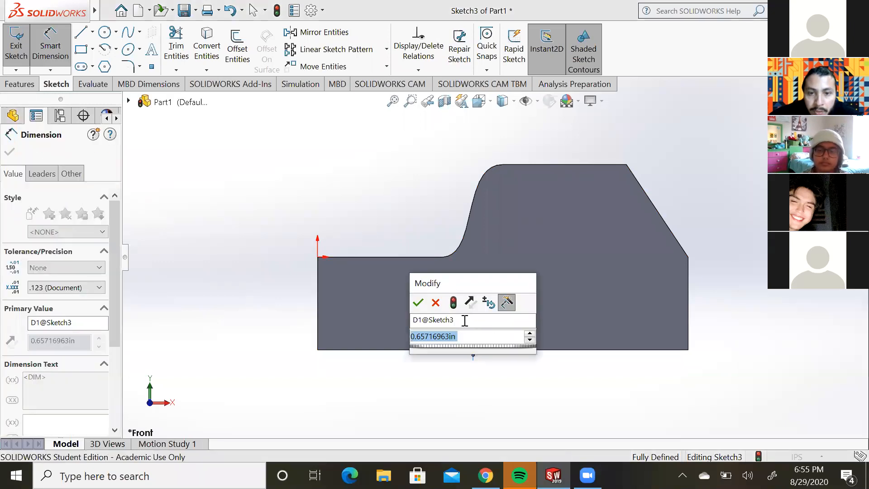
text(2)
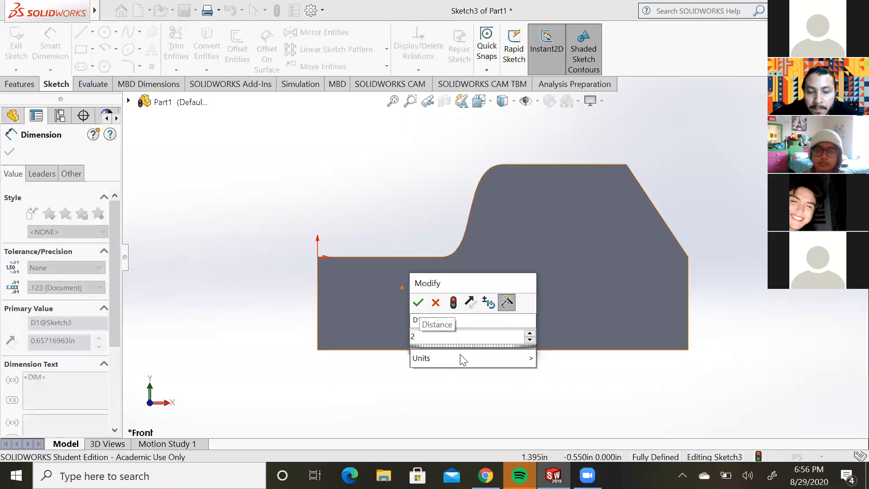
key(BackSpace)
text(50)
key(BackSpace)
key(BackSpace)
text(.55)
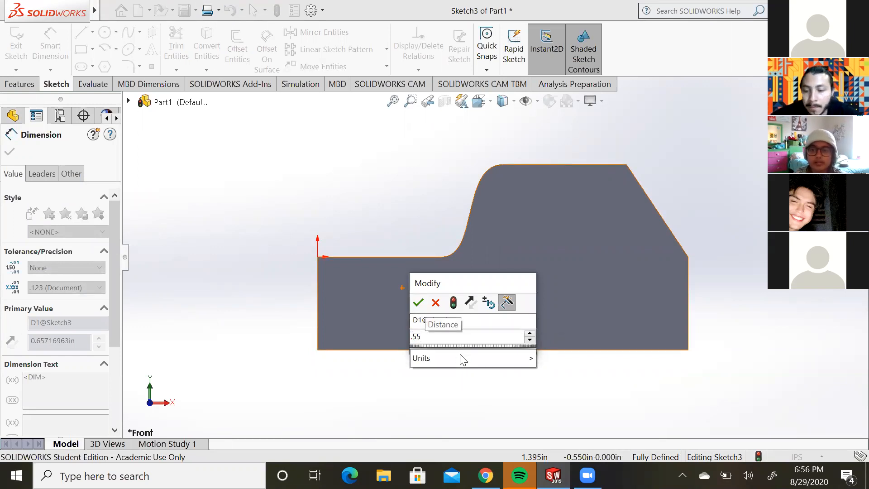
key(Return)
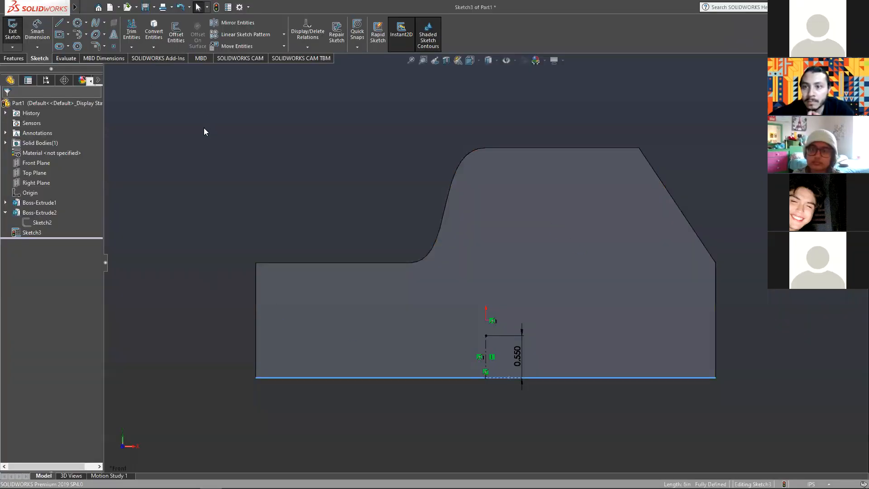
click(204, 131)
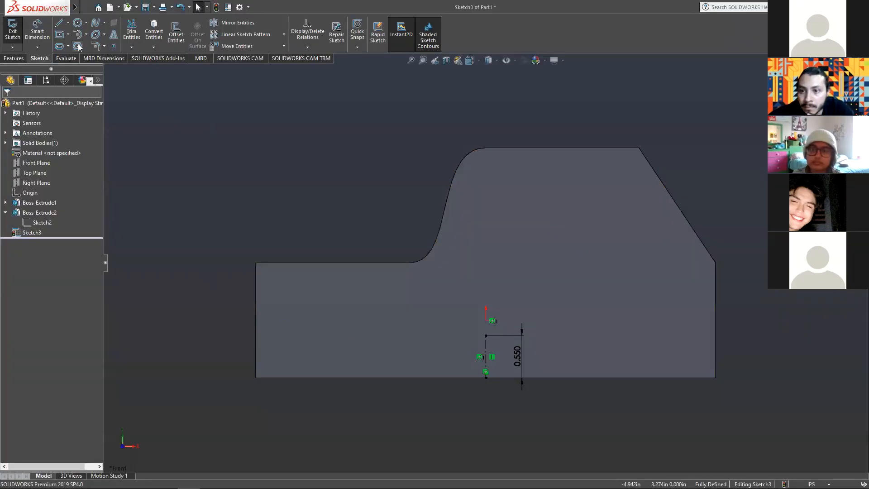
- Sketch a horizontal centerline about 1.55 in long from the vertical construction line's upper end toward the hood side
click(68, 23)
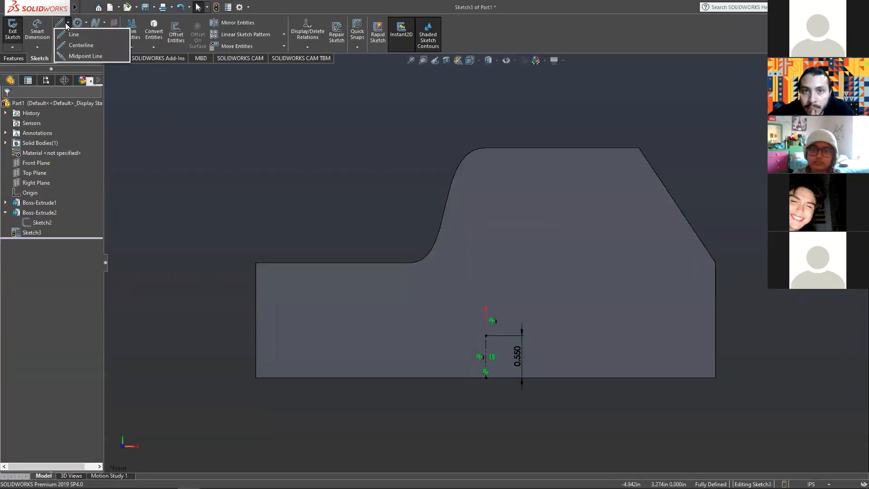
click(72, 46)
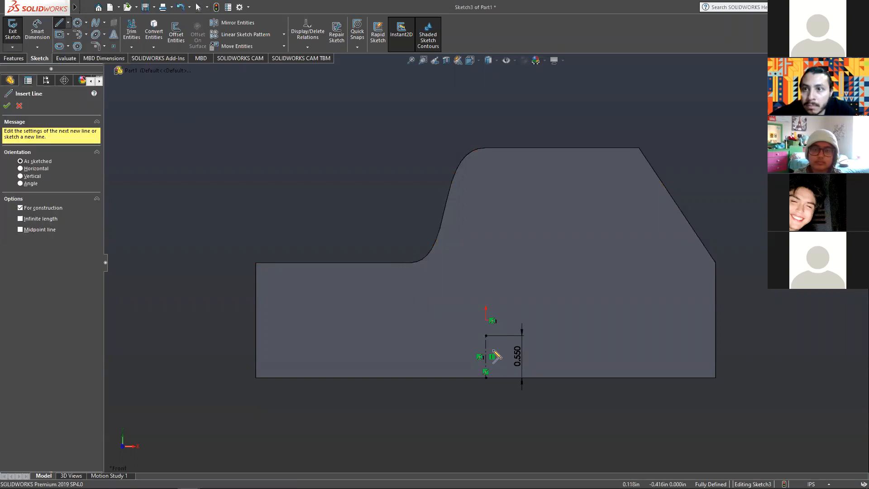
click(486, 336)
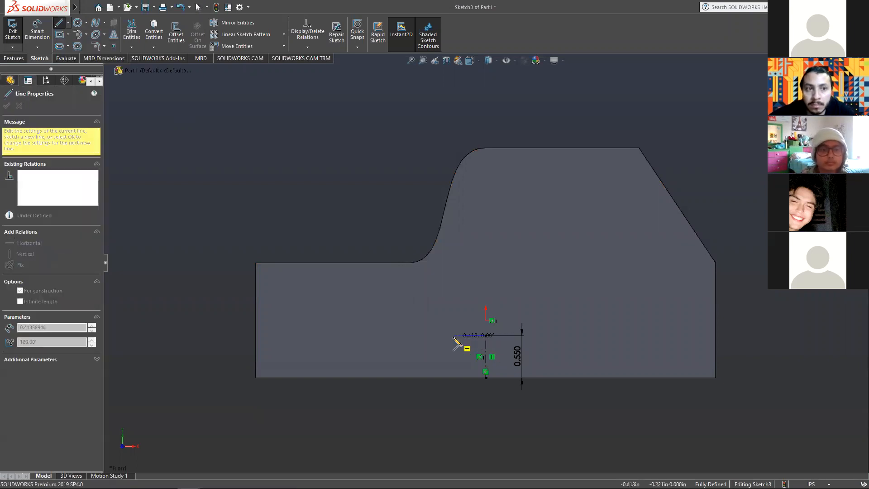
click(366, 336)
key(Escape)
- Set the horizontal construction line's length parameter to 2 in
click(400, 335)
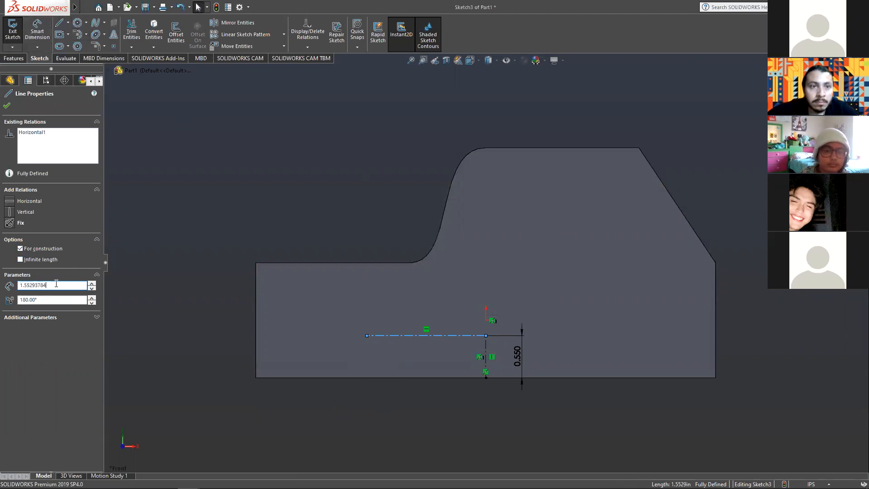
text(2)
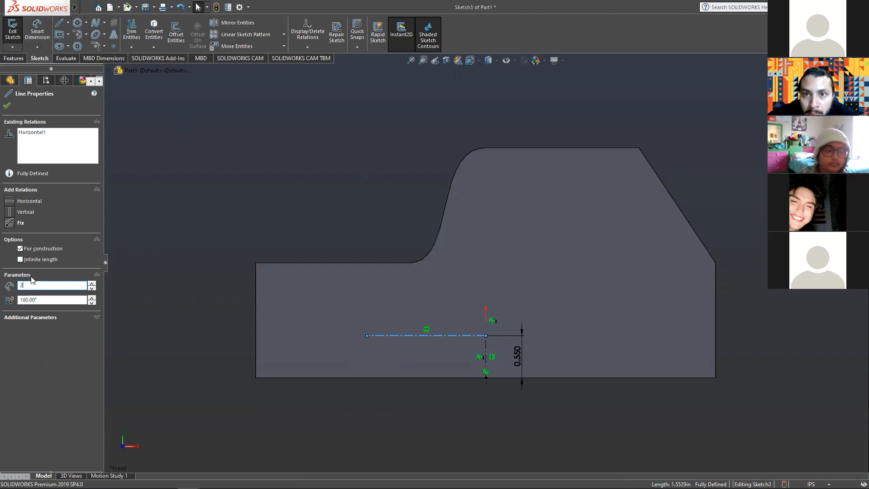
key(Return)
click(291, 287)
click(151, 372)
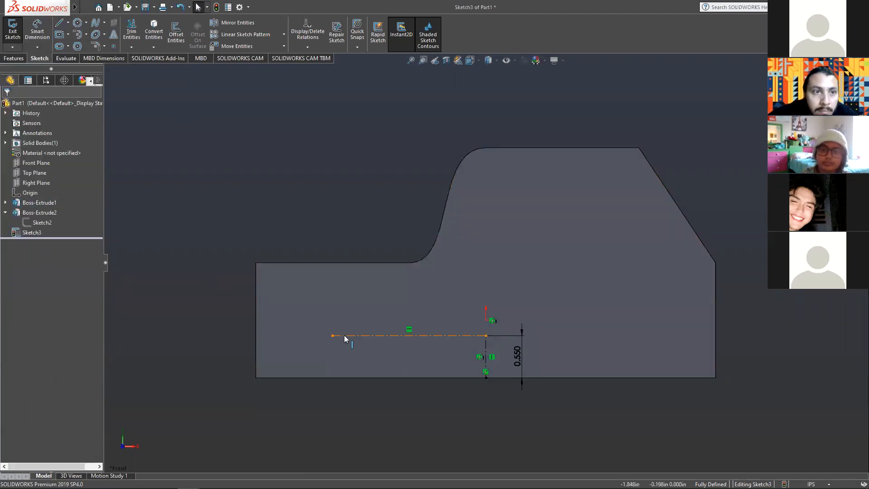
- Add a 2 in Smart Dimension to the horizontal construction line, placed above it
click(38, 31)
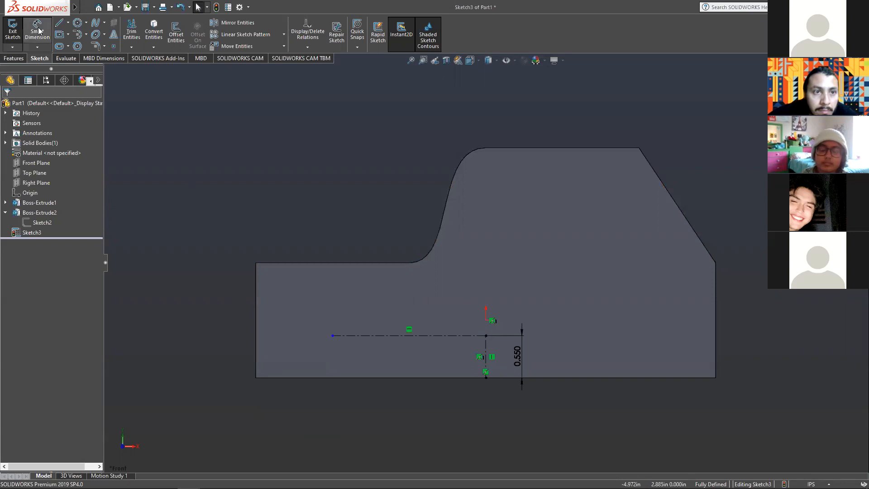
click(413, 335)
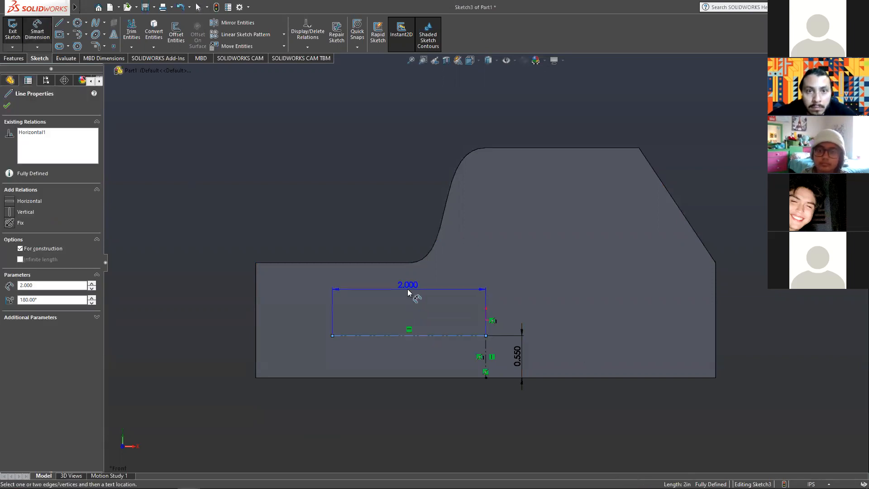
click(416, 295)
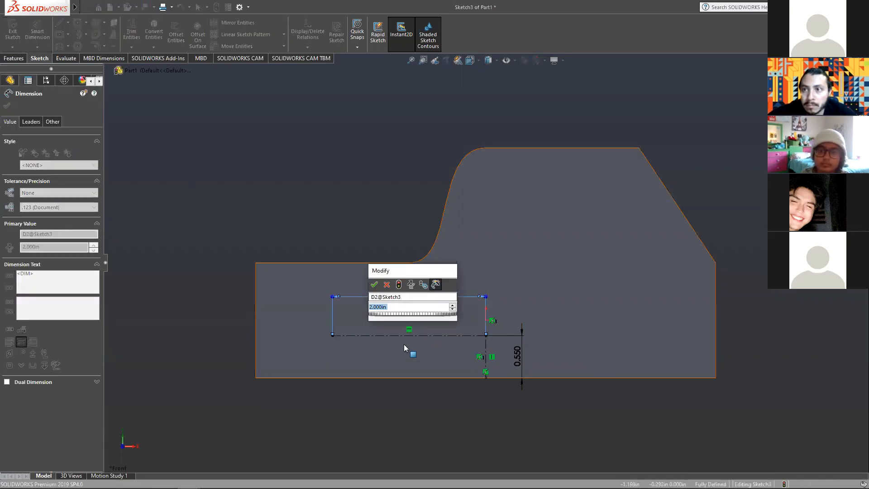
click(374, 284)
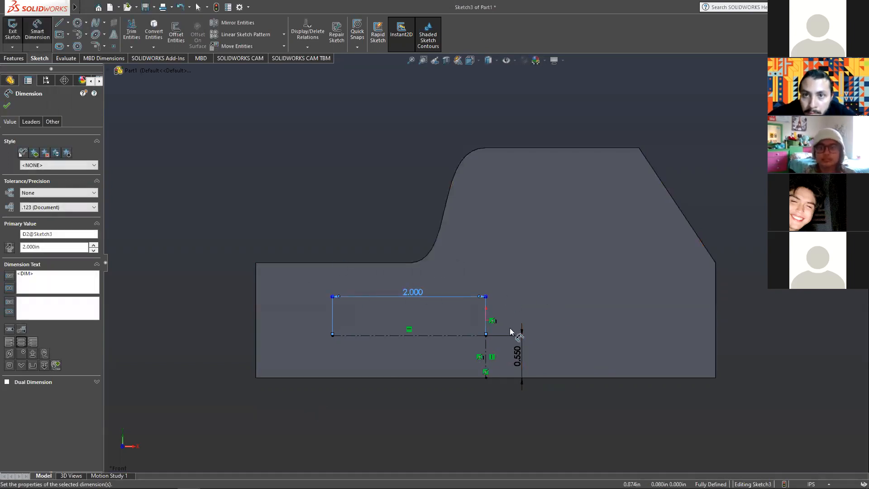
key(Escape)
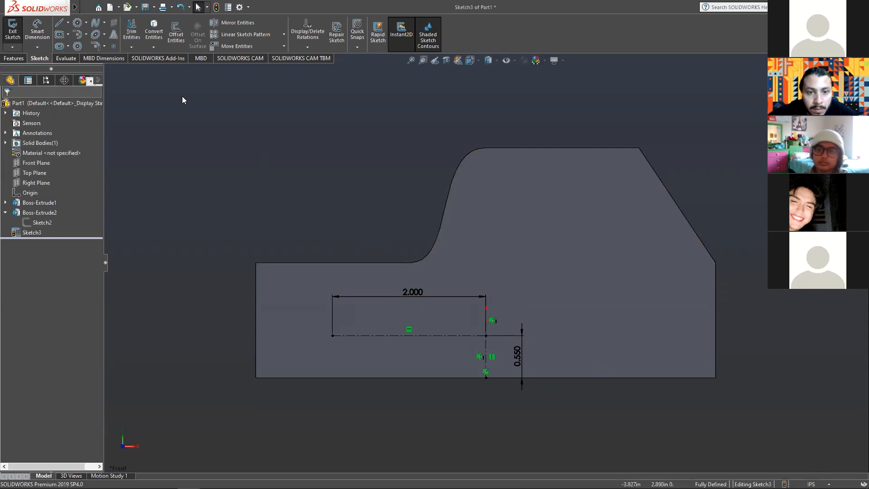
- Sketch a circle of about 0.226 in radius centered on the horizontal construction line's free end
click(78, 24)
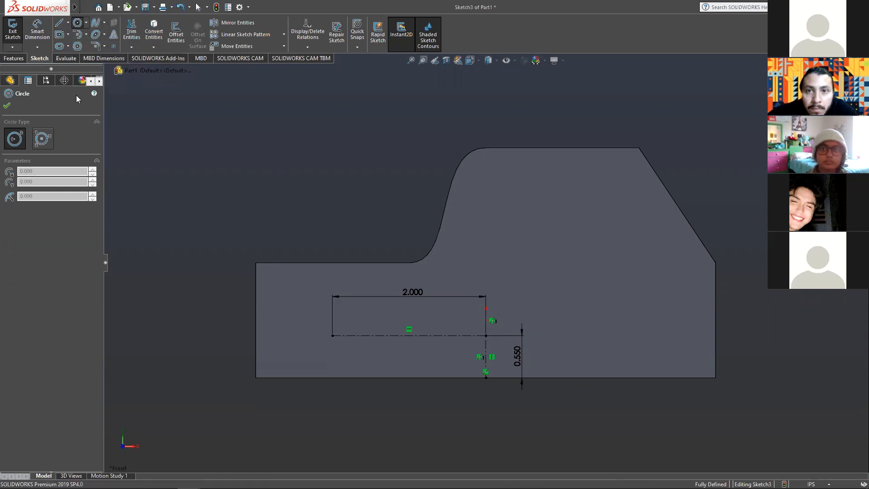
click(87, 23)
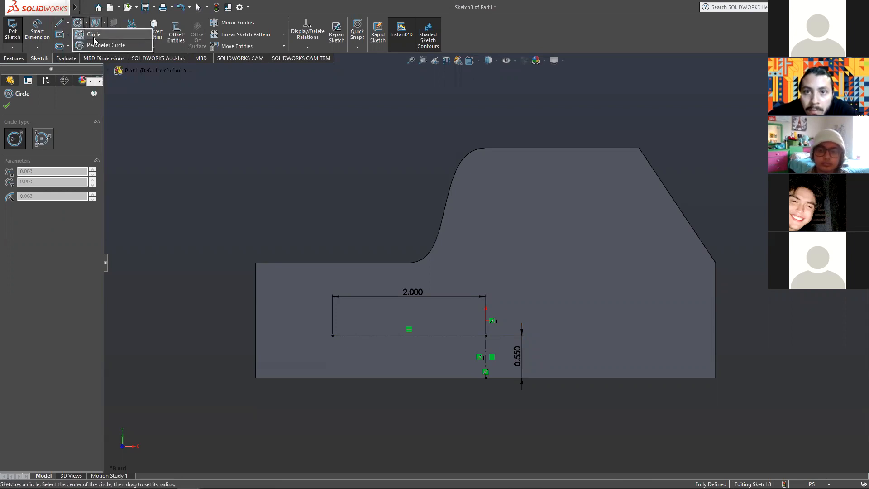
click(86, 23)
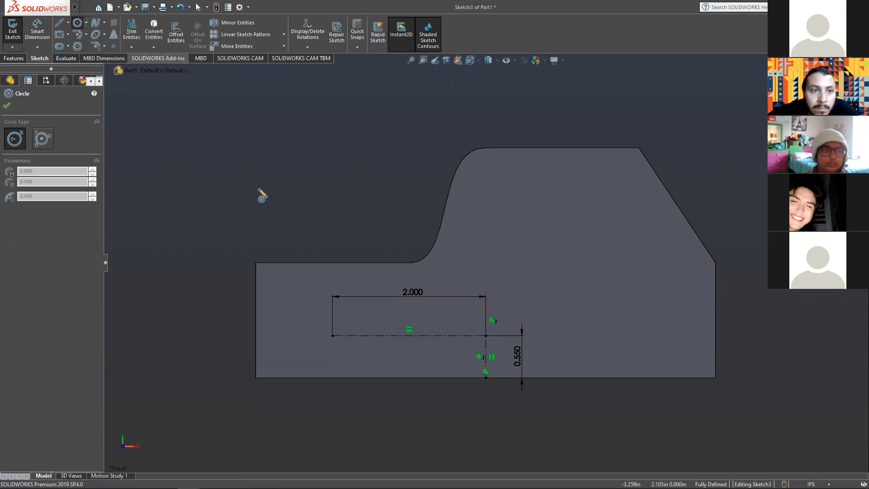
click(333, 336)
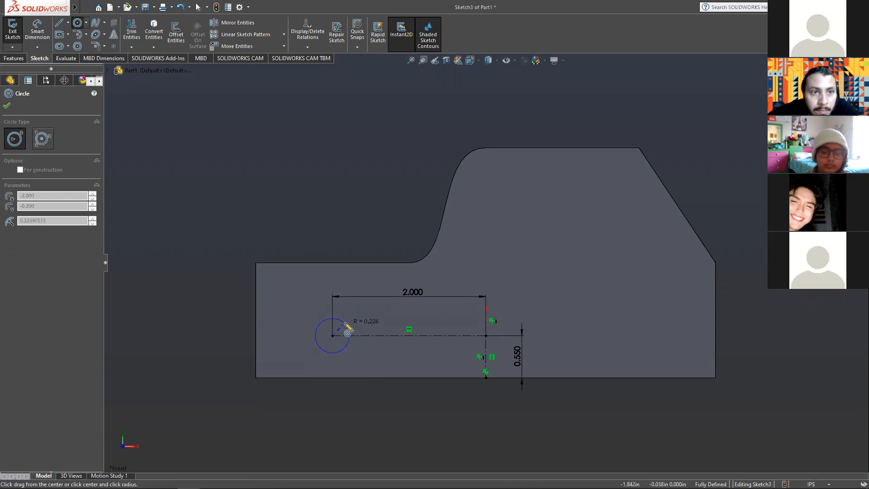
click(345, 324)
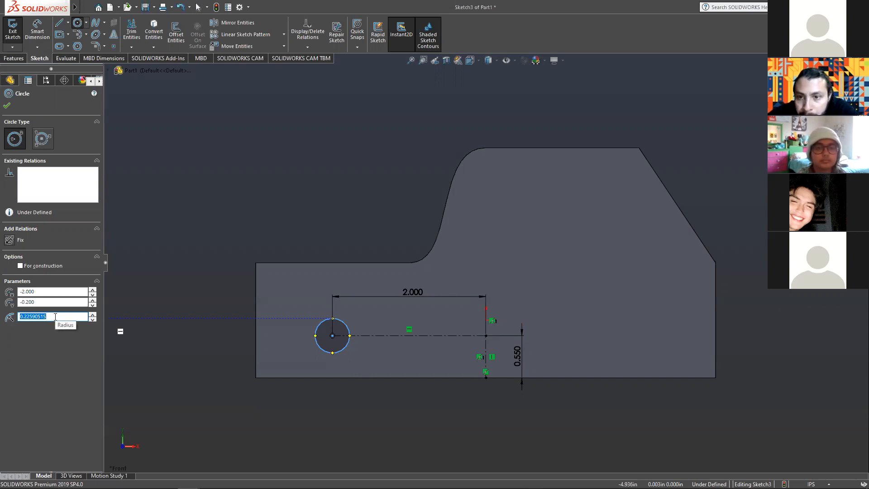
click(6, 106)
- Dimension the axle circle's diameter as .25 in
click(38, 32)
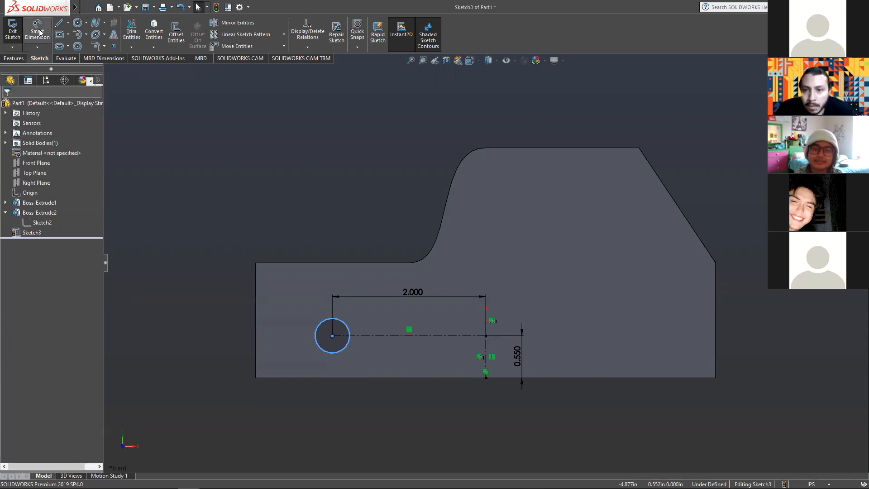
click(317, 330)
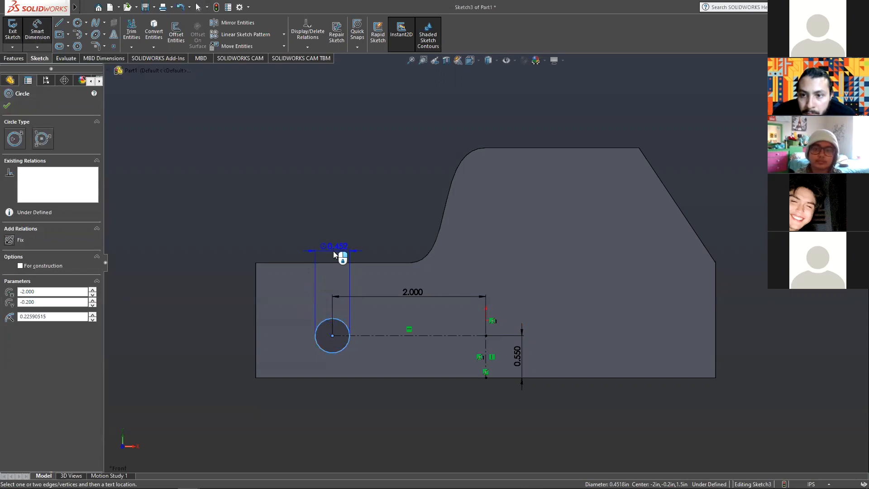
click(334, 251)
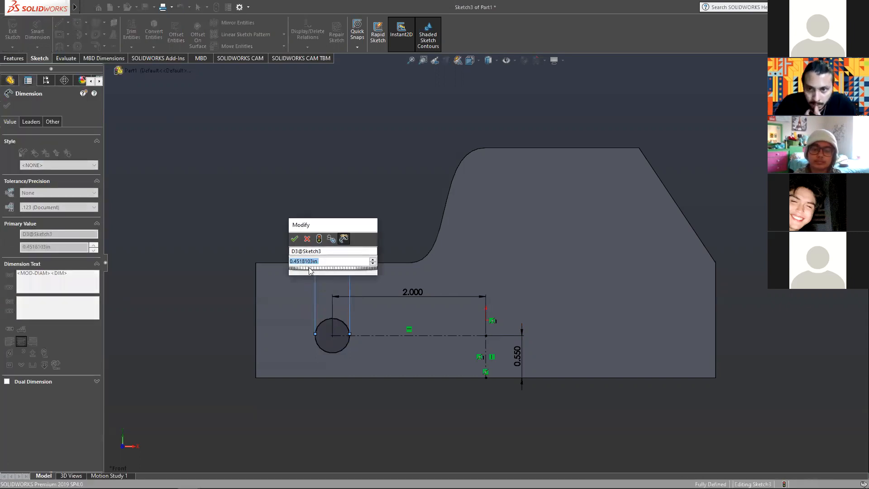
text(.25)
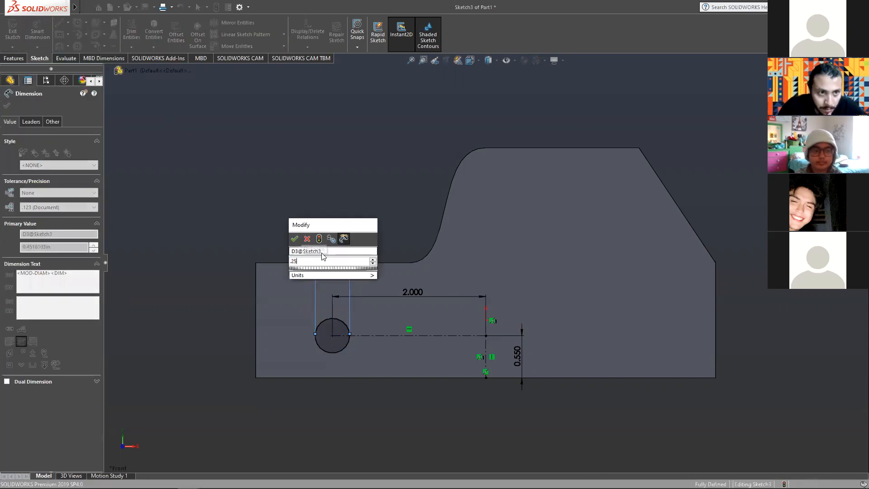
key(Return)
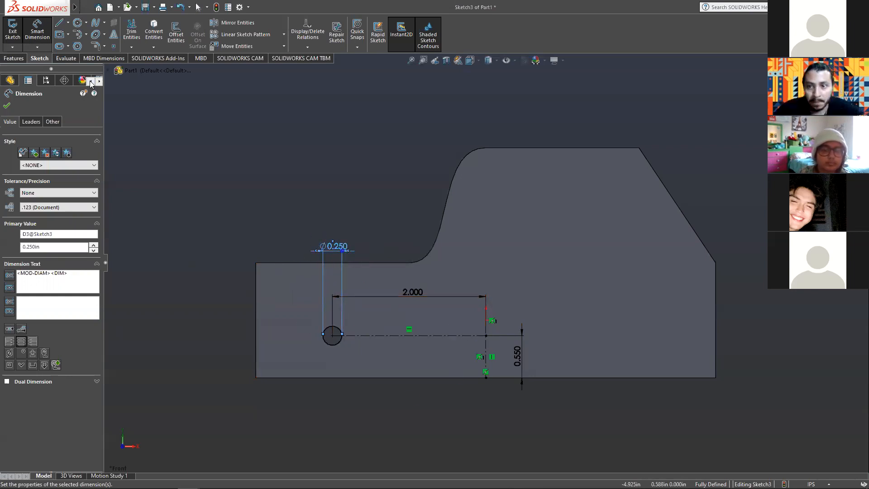
key(Escape)
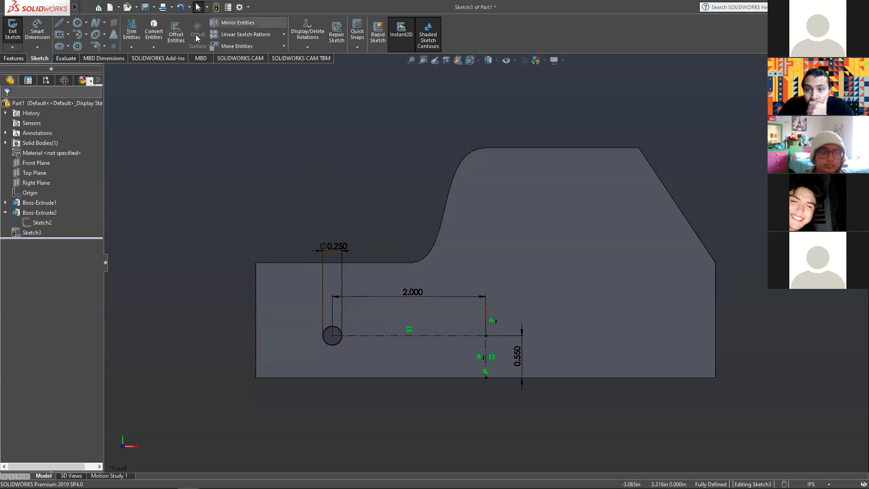
- Mirror the circle and the horizontal construction line about the vertical construction line, keeping the originals
click(240, 26)
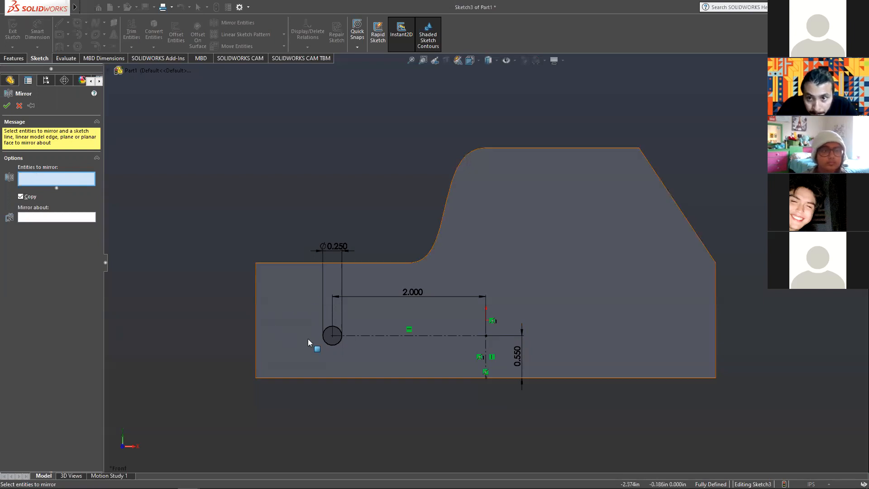
click(340, 339)
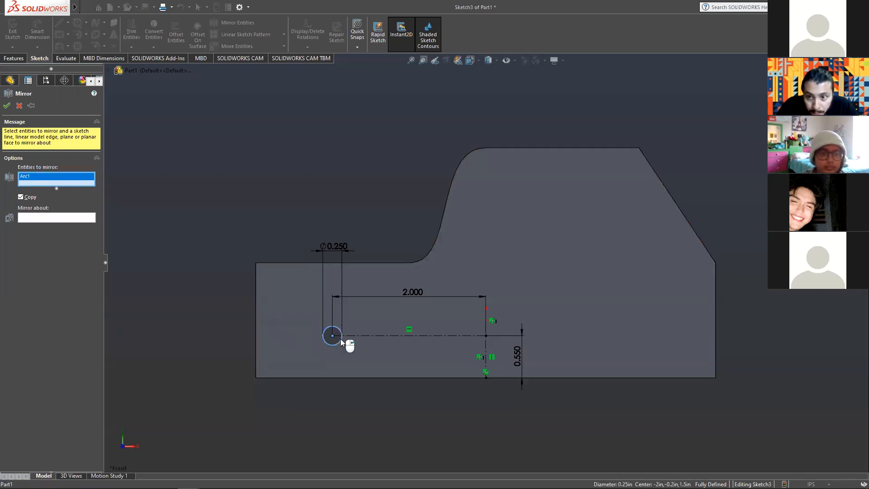
click(386, 337)
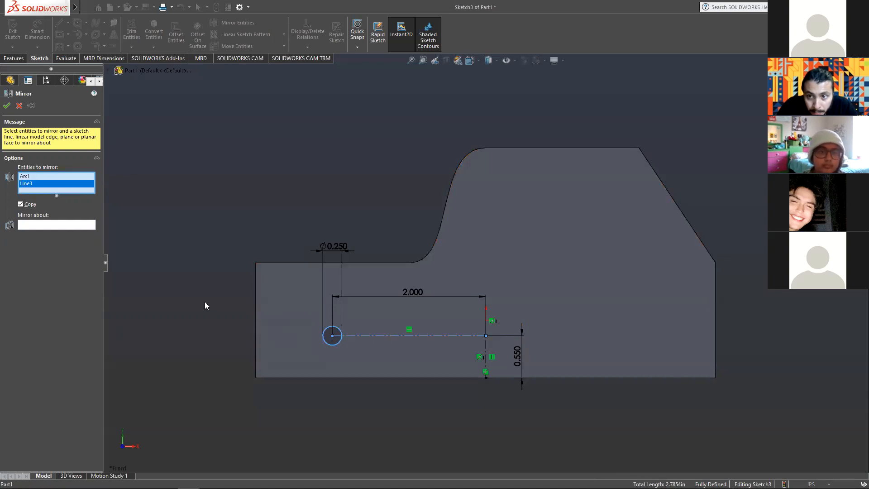
click(31, 224)
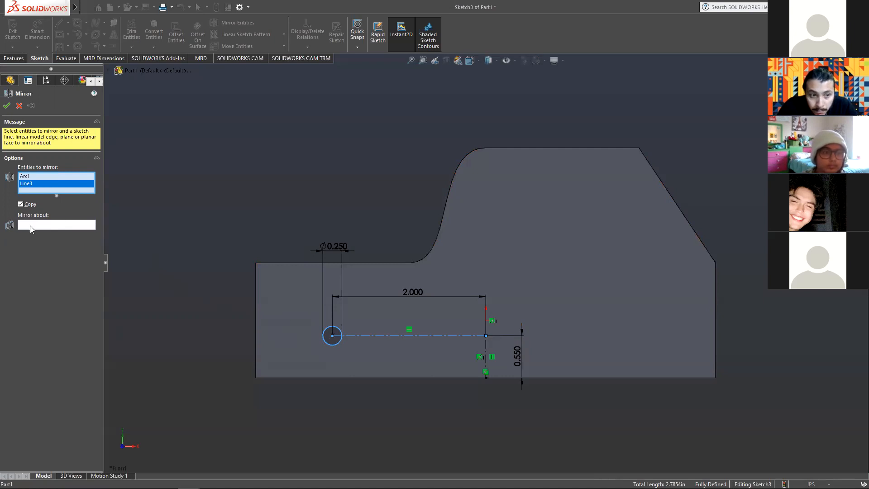
click(486, 353)
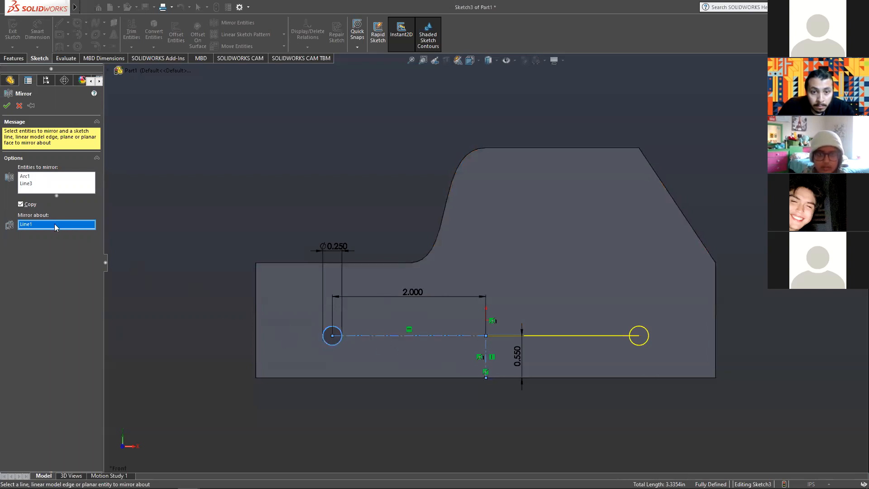
click(28, 183)
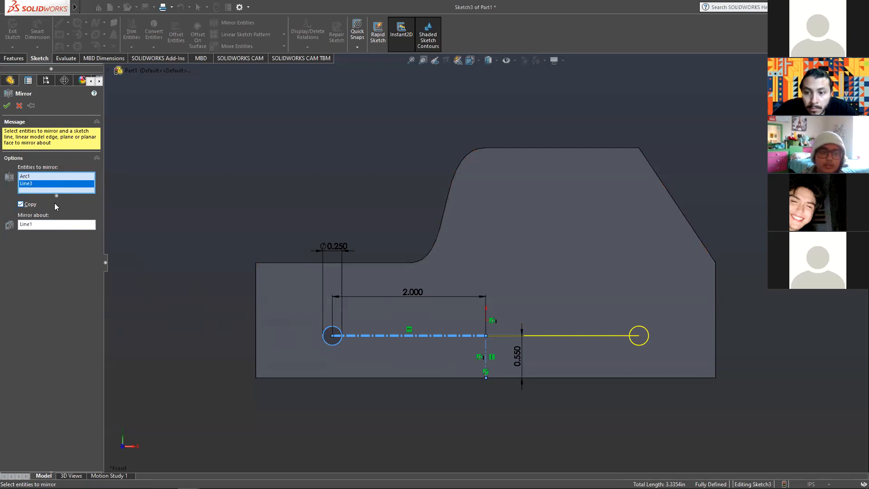
click(42, 225)
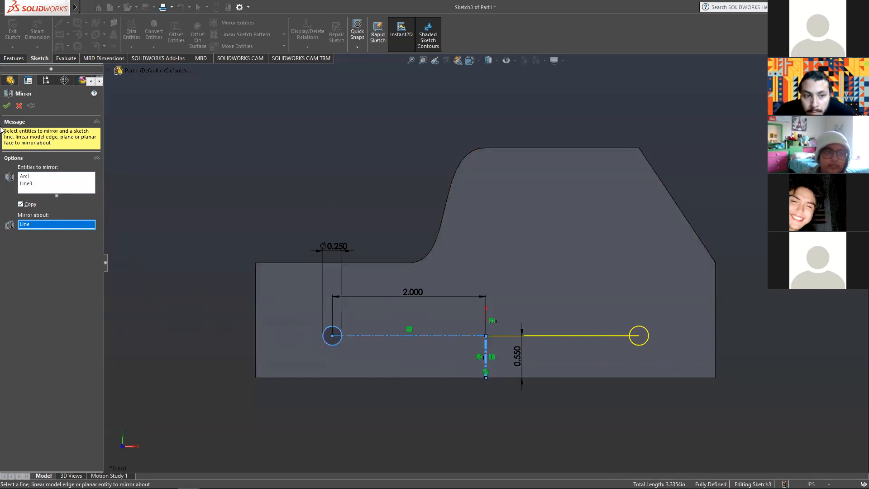
click(6, 108)
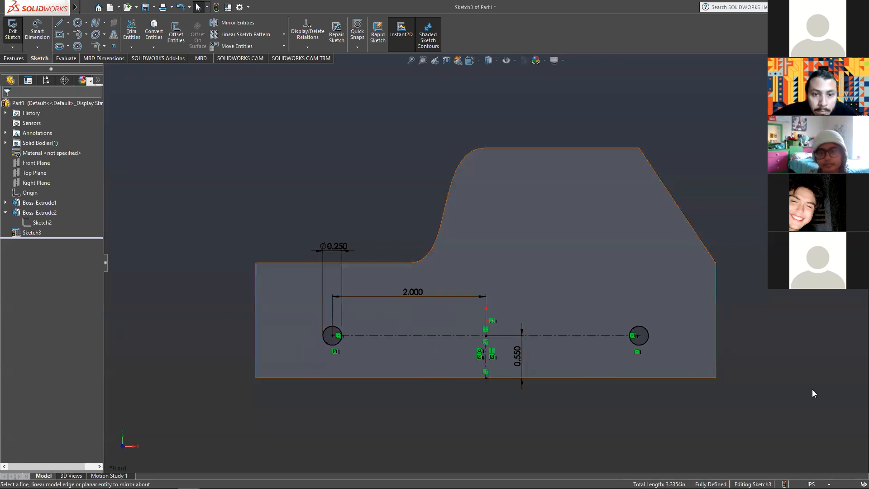
- Change the horizontal construction line's length dimension to 1.5 in
click(421, 293)
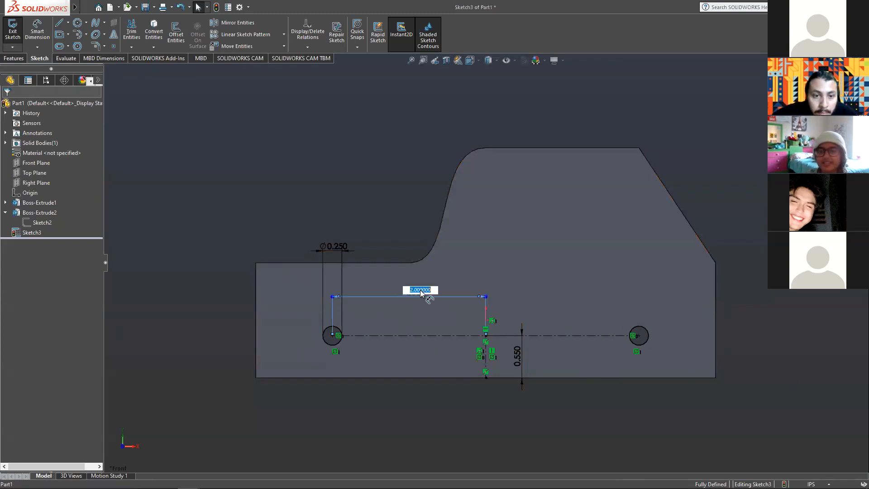
text(1.5)
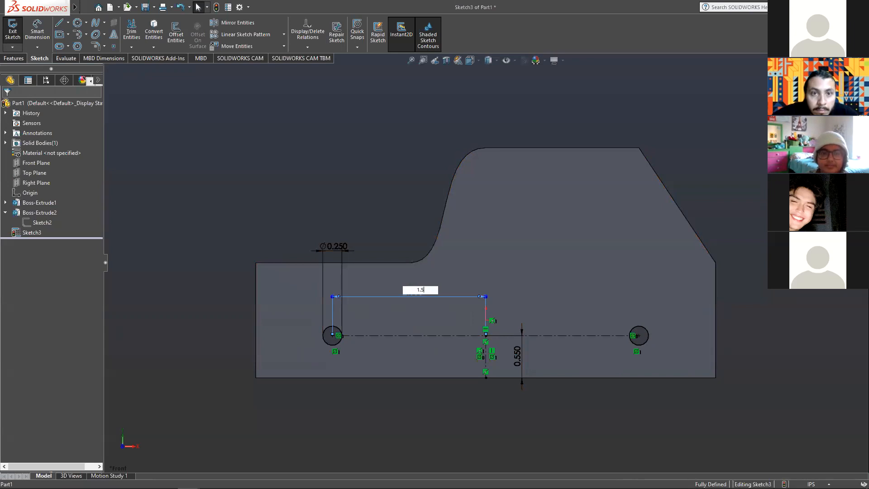
key(Return)
- Return the horizontal construction line's length dimension to 2 in and exit the sketch
double_click(423, 292)
text(2)
key(Return)
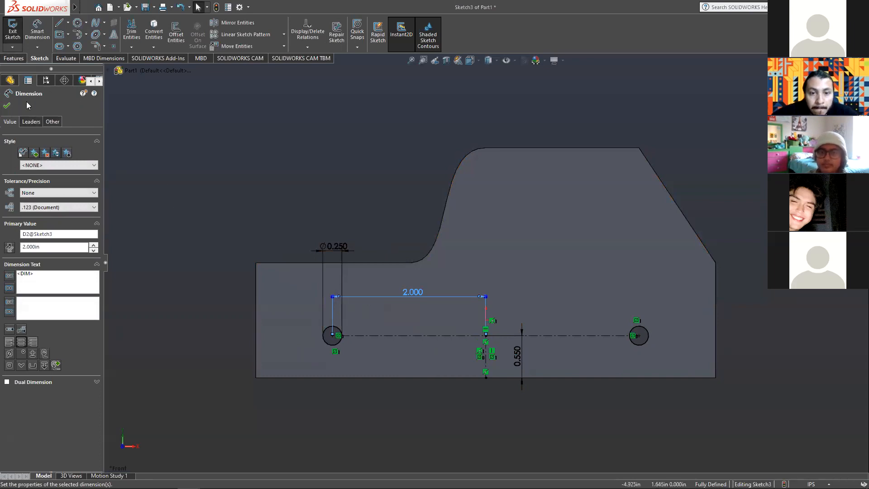
click(6, 106)
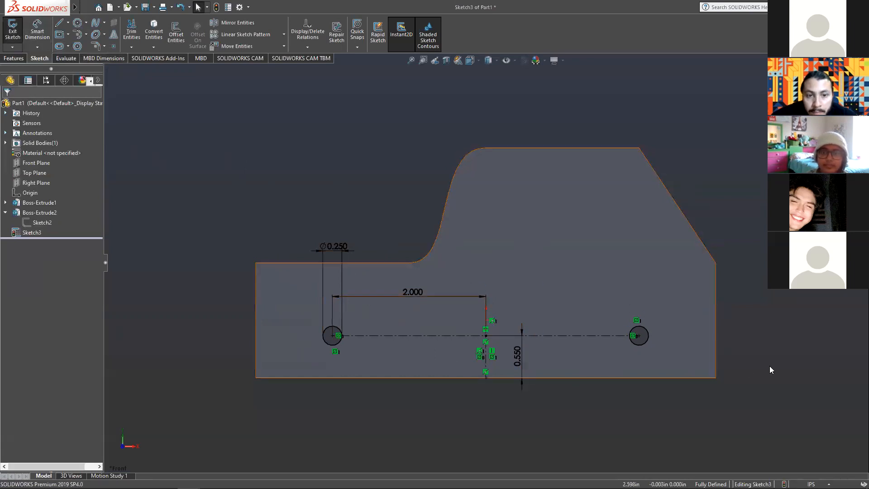
click(18, 37)
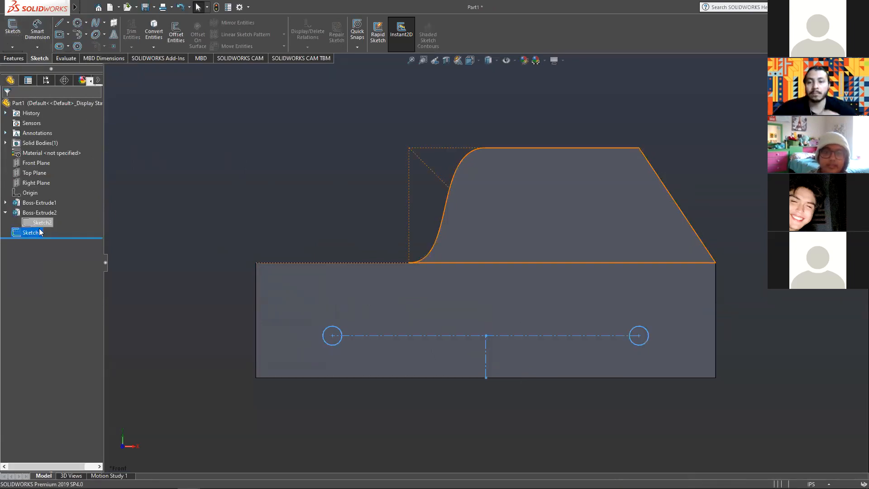
- Cut the side-face sketch's two axle-hole circles through the whole car body with an Extruded Cut set to Through All
click(10, 58)
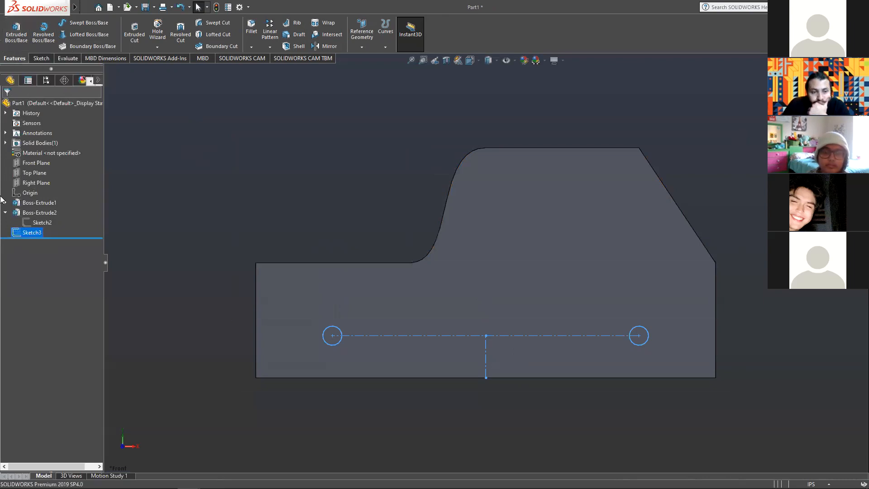
mouse_move(75, 8)
click(120, 7)
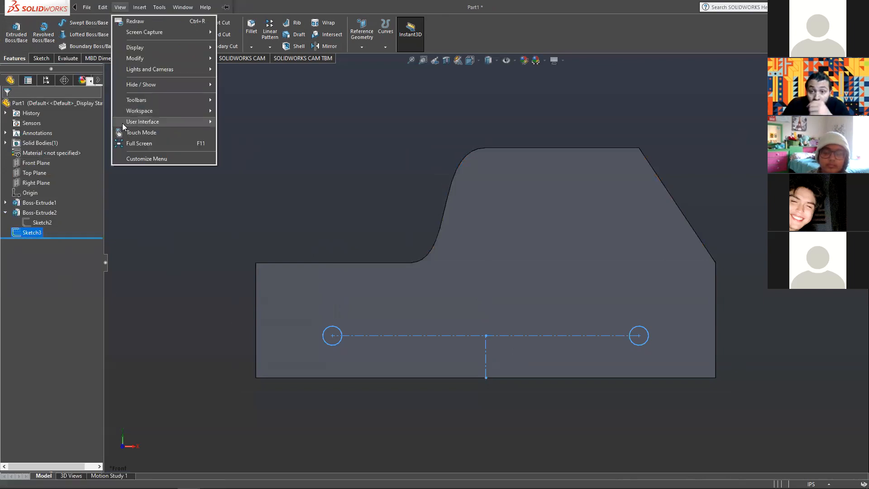
click(201, 164)
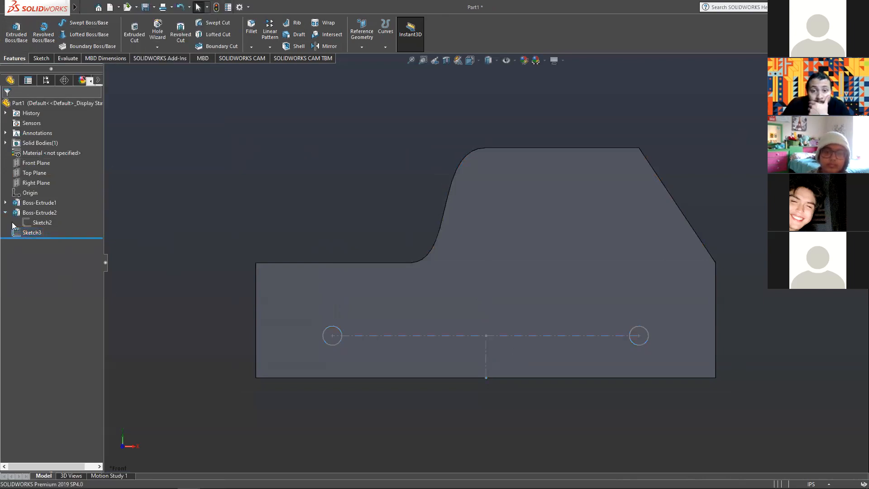
click(20, 231)
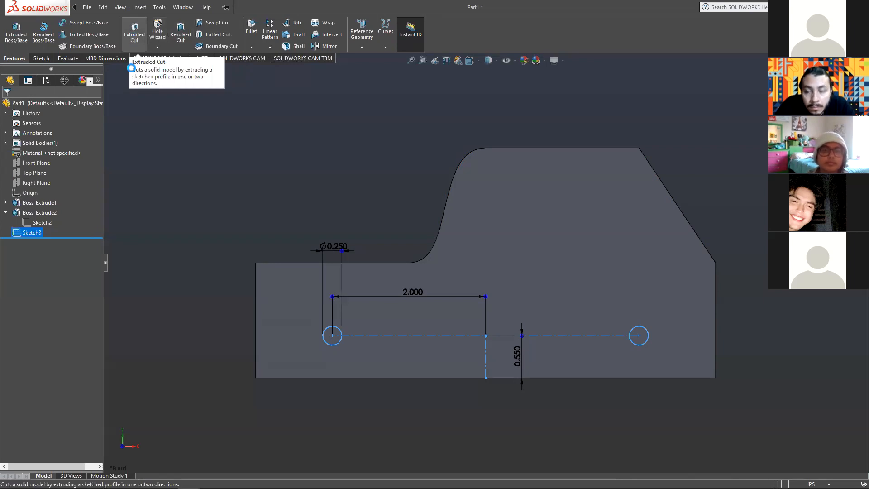
click(134, 39)
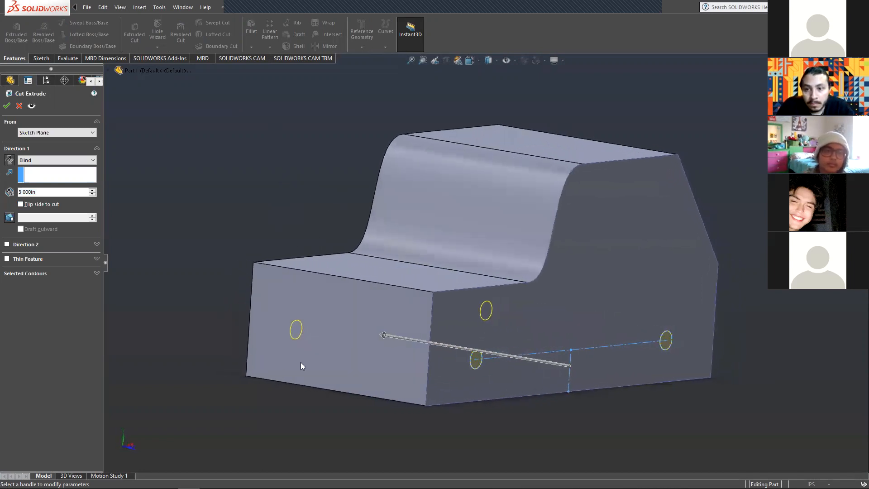
middle_drag(209, 275, 200, 259)
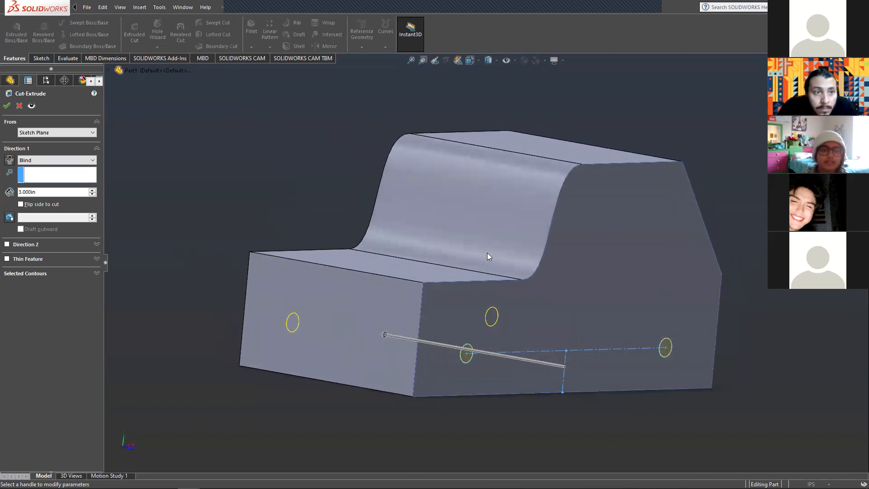
middle_drag(343, 240, 329, 262)
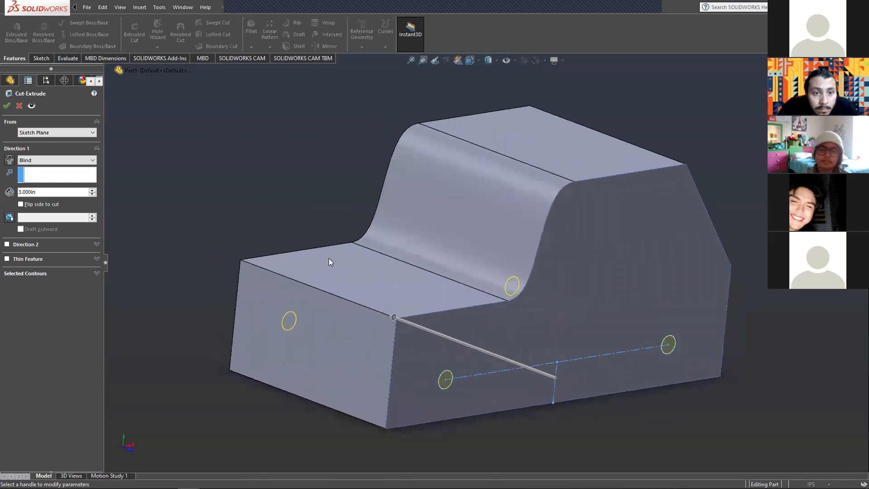
click(50, 162)
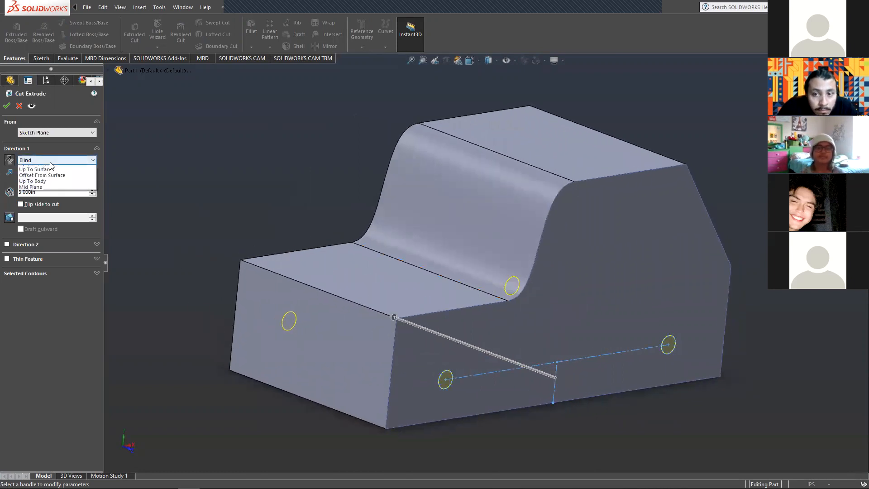
click(51, 167)
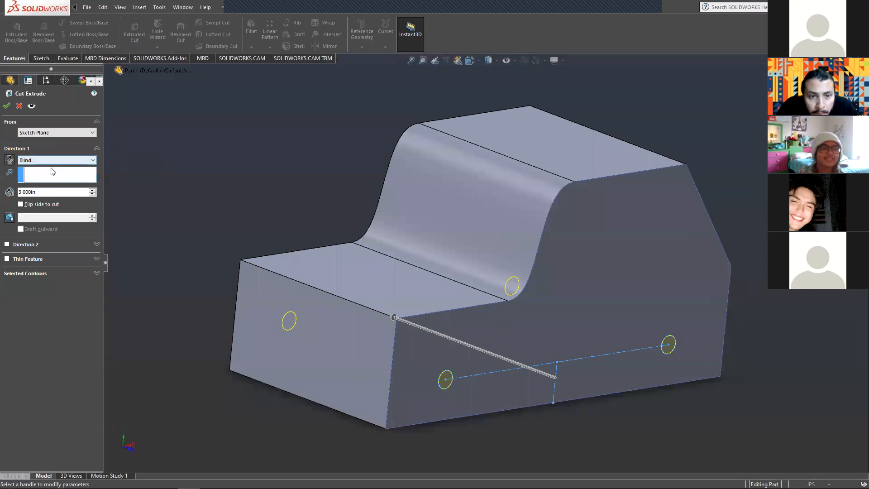
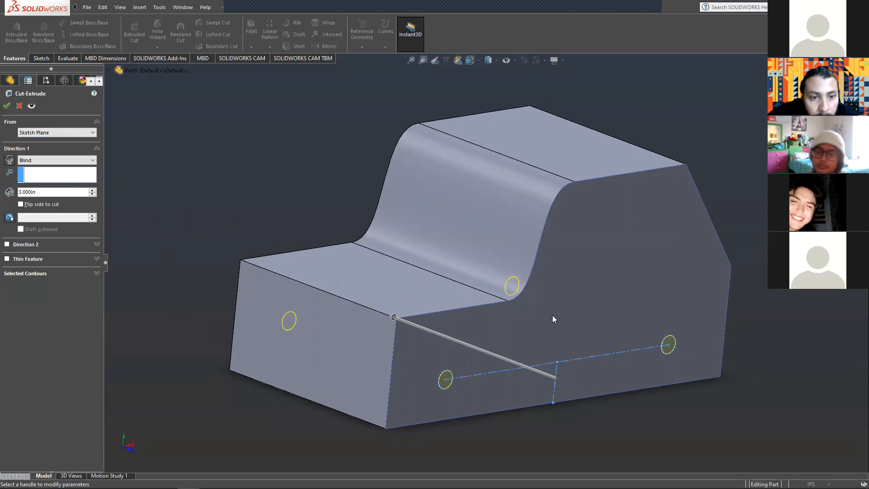
middle_drag(553, 319, 534, 322)
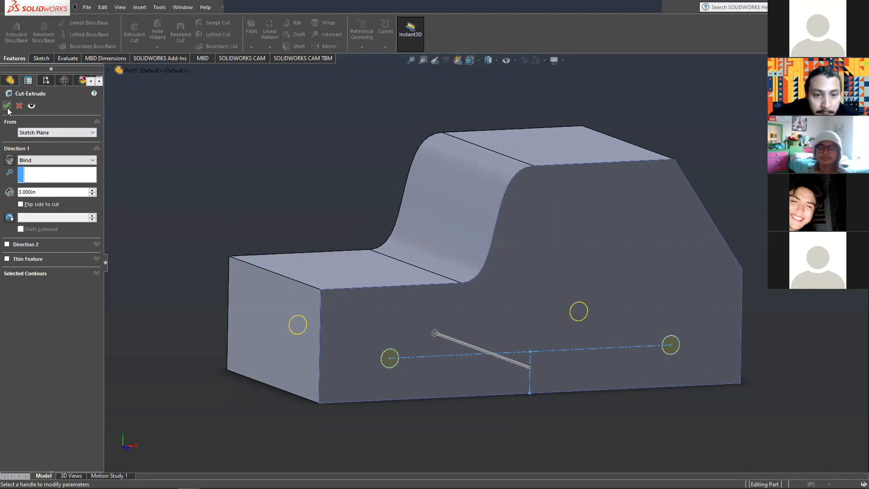
click(50, 161)
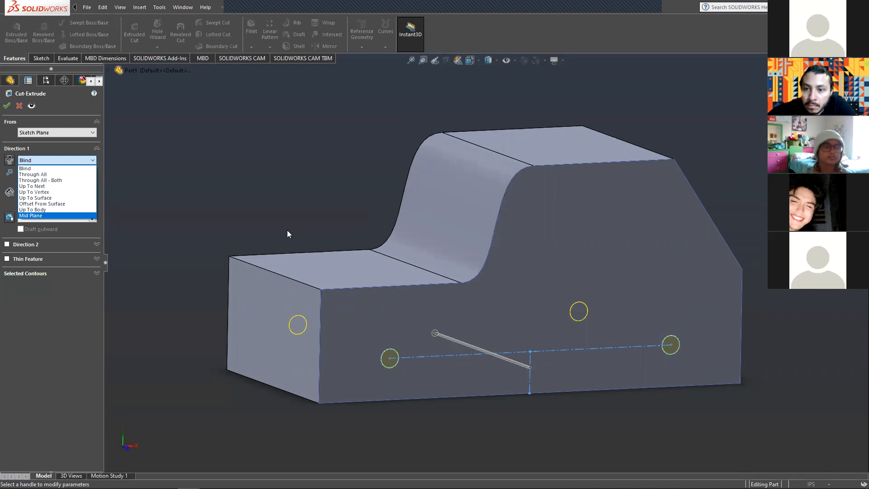
click(58, 175)
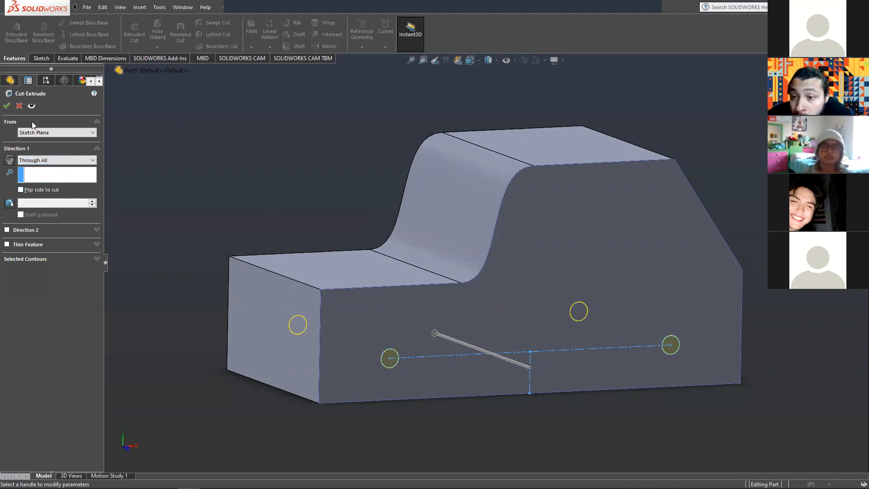
click(6, 106)
- Inspect the two axle holes through the car body from several angles and return to the front view
mouse_move(315, 295)
middle_down()
mouse_move(285, 270)
mouse_move(565, 392)
middle_up()
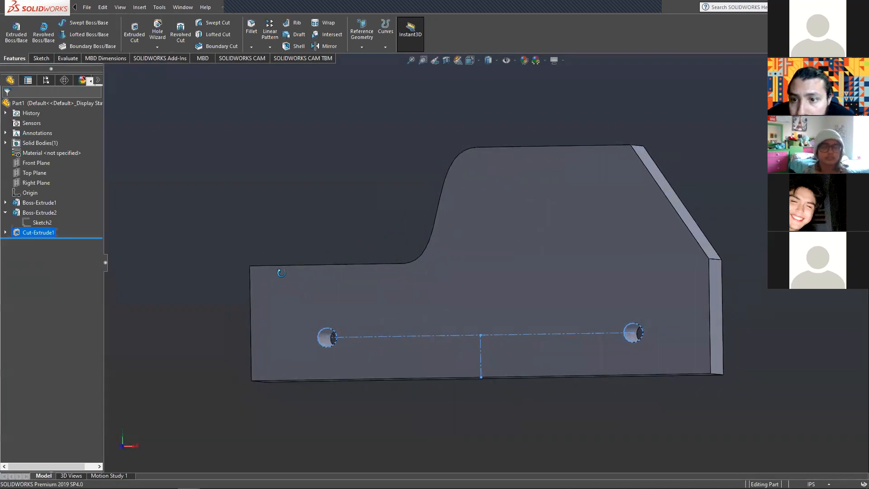
click(563, 409)
key(space)
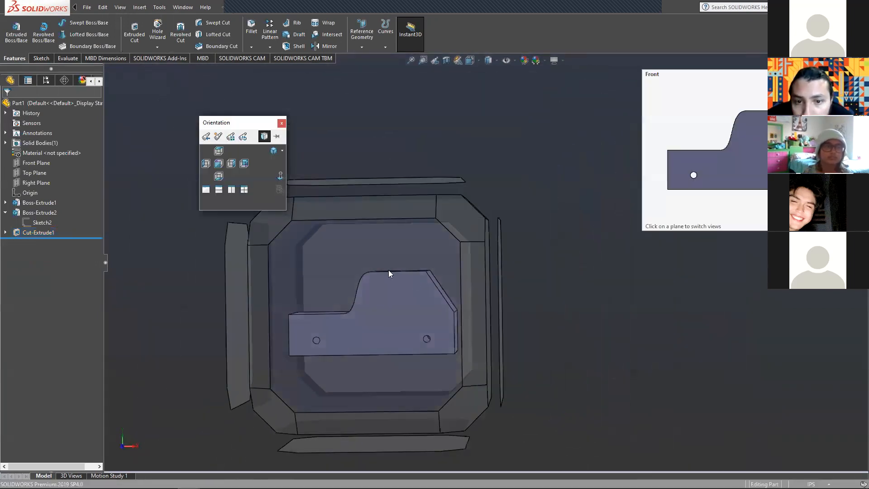
click(357, 252)
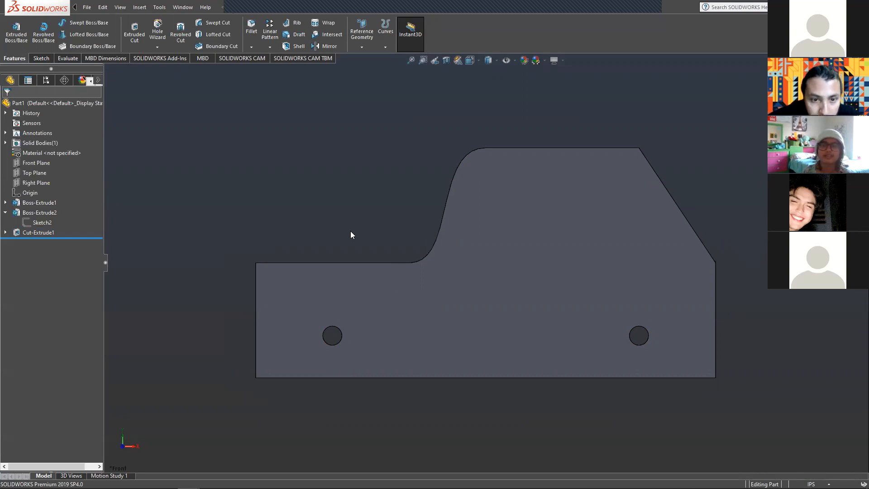
mouse_move(341, 238)
middle_down()
mouse_move(361, 242)
mouse_move(361, 233)
mouse_move(333, 223)
mouse_move(323, 232)
mouse_move(342, 244)
mouse_move(353, 231)
mouse_move(337, 235)
middle_up()
mouse_move(343, 236)
middle_down()
mouse_move(350, 245)
mouse_move(339, 245)
mouse_move(337, 231)
middle_up()
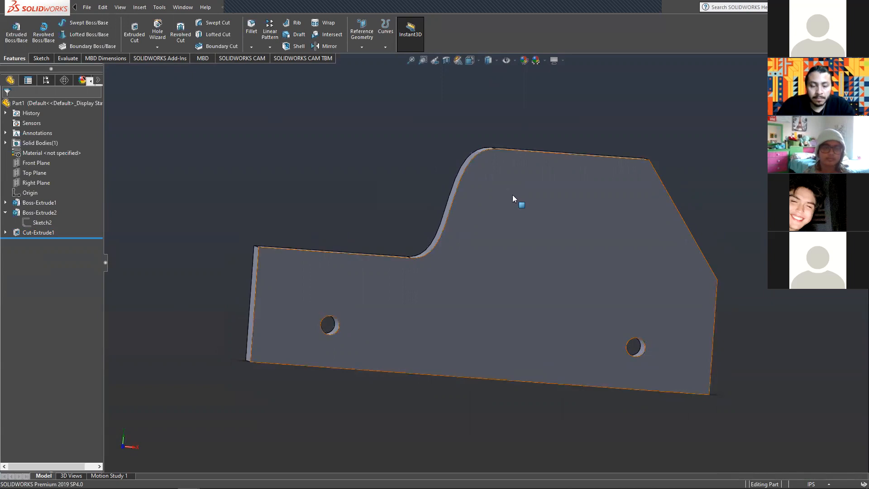
middle_drag(361, 155, 391, 152)
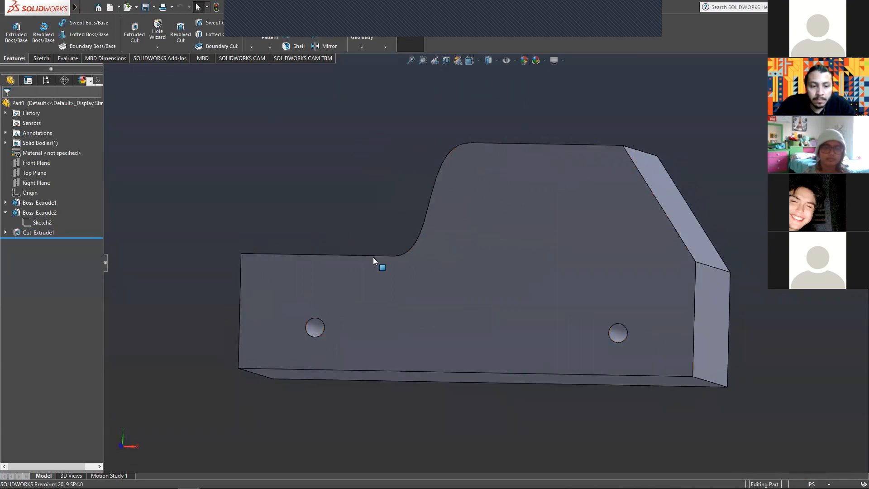
key(space)
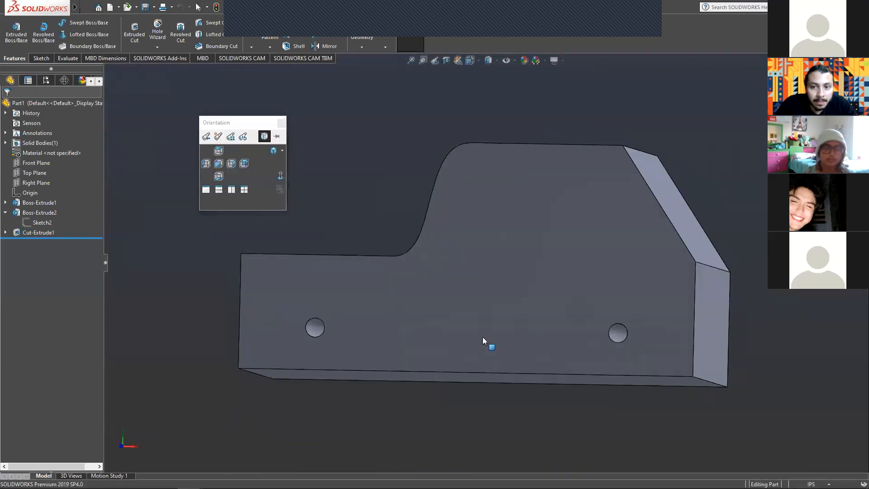
key(ctrl+1)
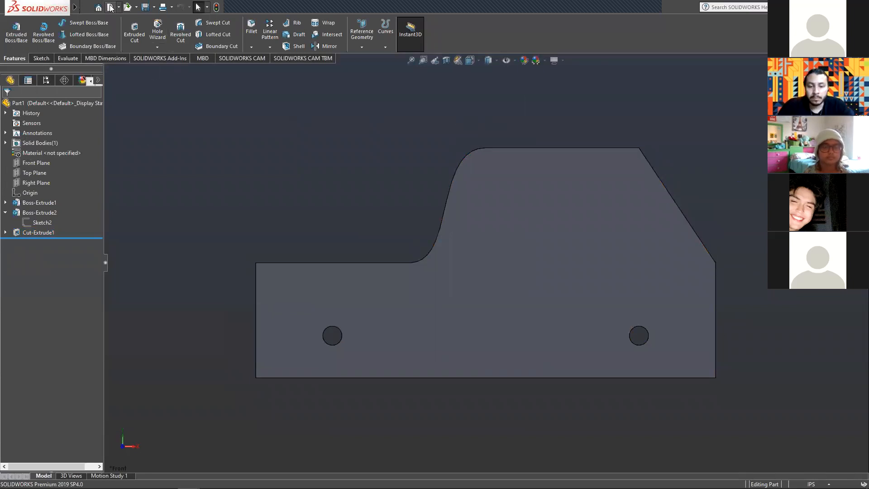
- Save the part as demonstration-car2 in the demonstration-car1 folder
mouse_move(146, 7)
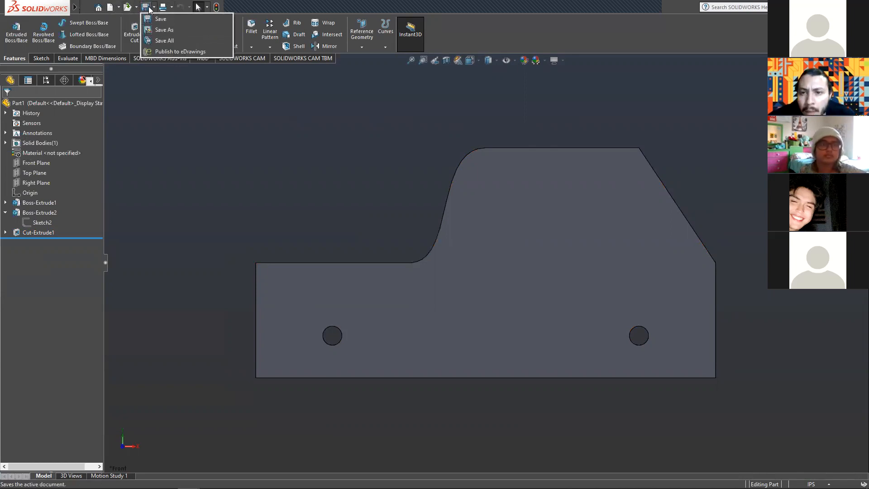
click(157, 34)
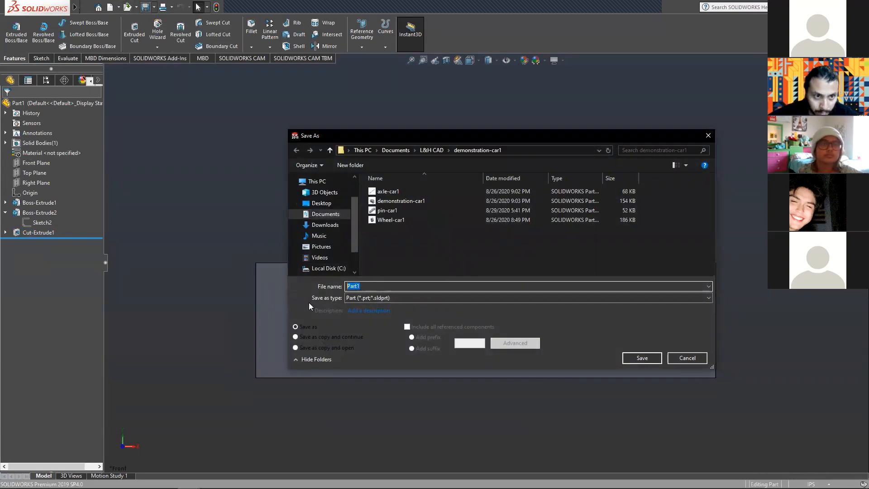
click(432, 201)
click(403, 287)
click(403, 287)
key(BackSpace)
text(2)
key(Return)
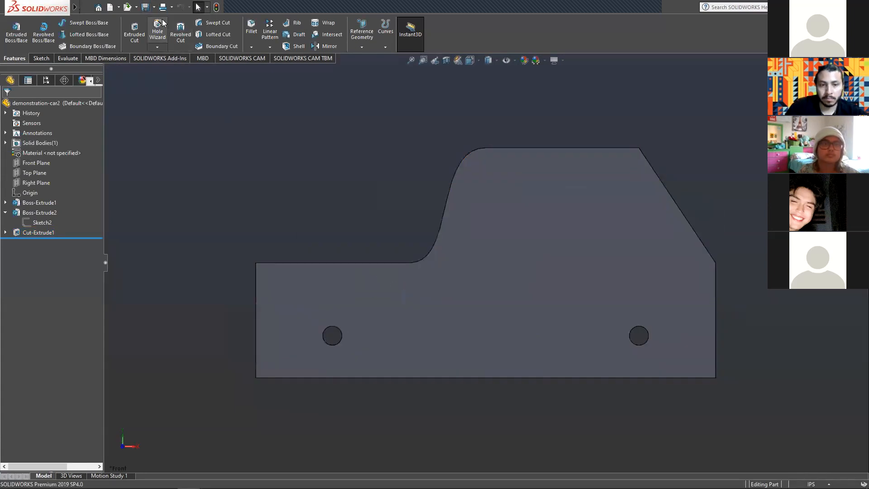
- Begin saving another copy of demonstration-car2 with STL (*.stl) as the file type
click(155, 7)
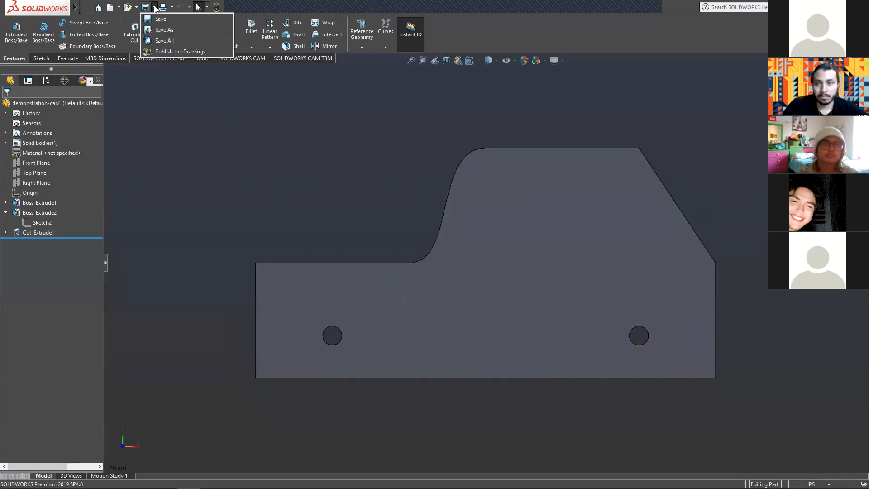
click(163, 30)
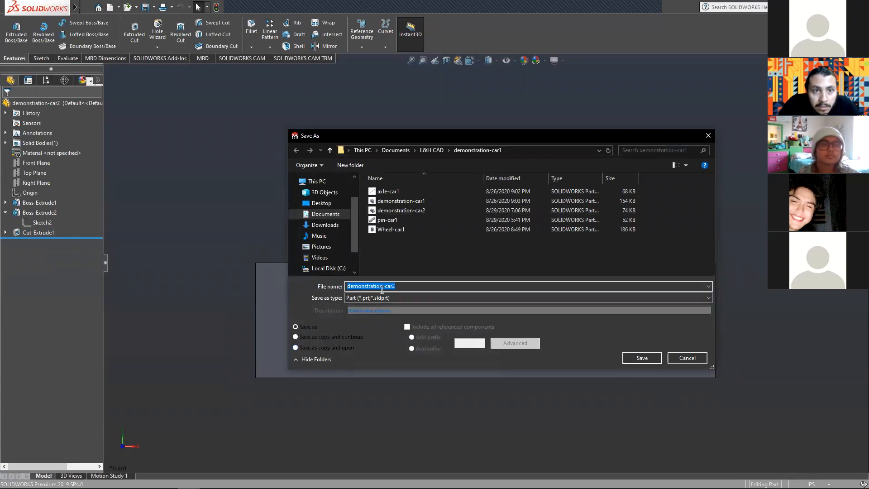
click(407, 297)
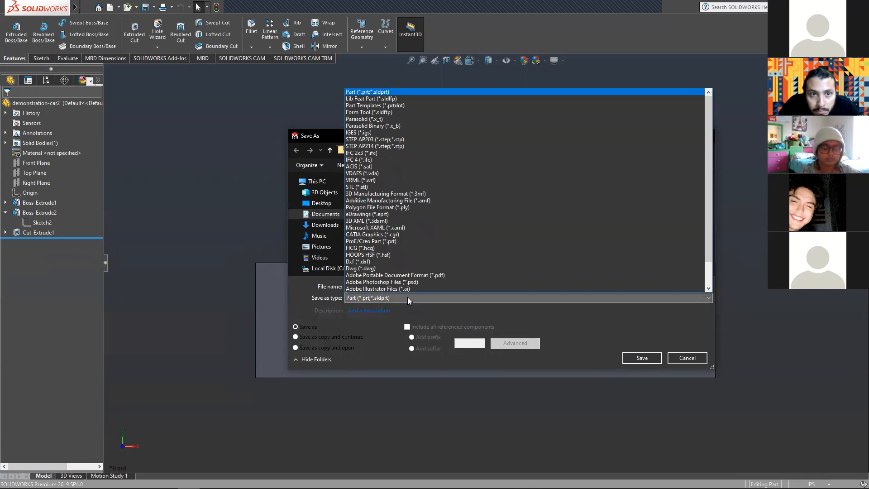
scroll(430, 205, down, 2)
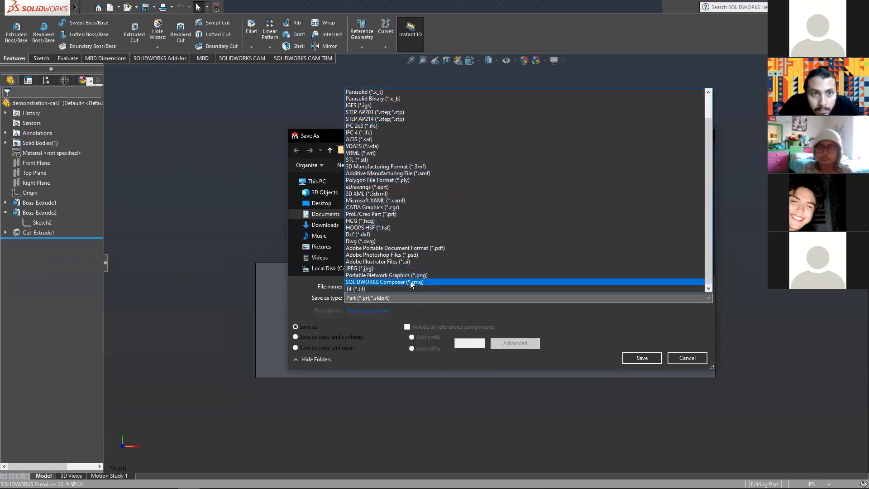
scroll(410, 280, up, 1)
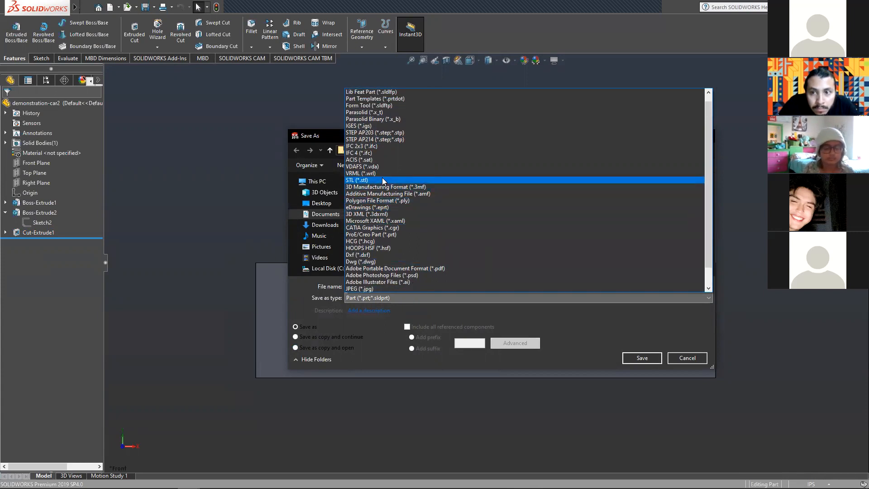
scroll(383, 183, up, 1)
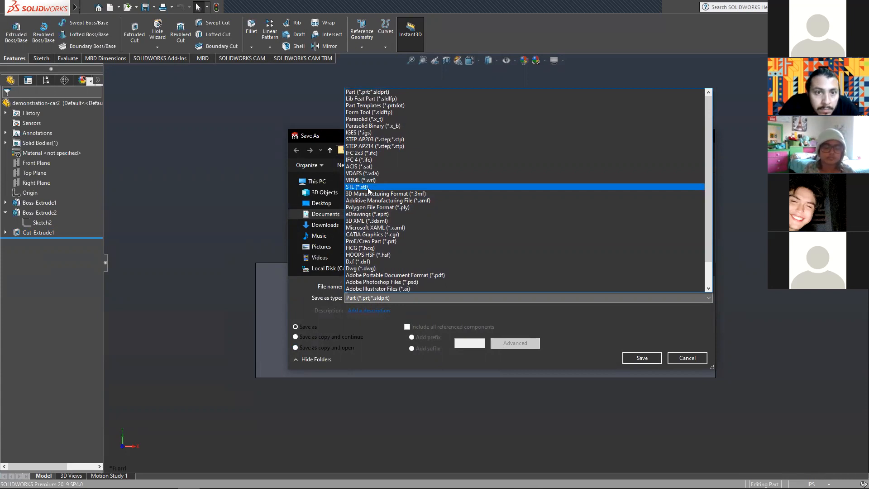
click(372, 188)
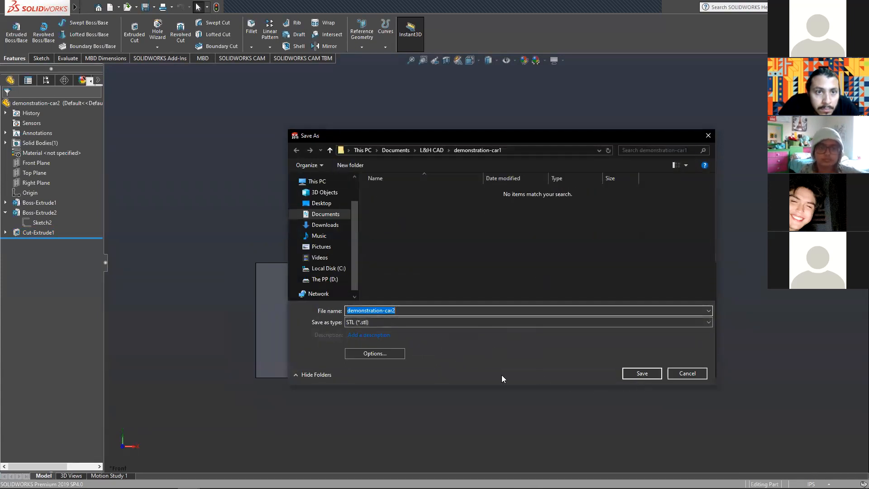
- Review the output unit choices in the STL export options and accept the options
click(366, 353)
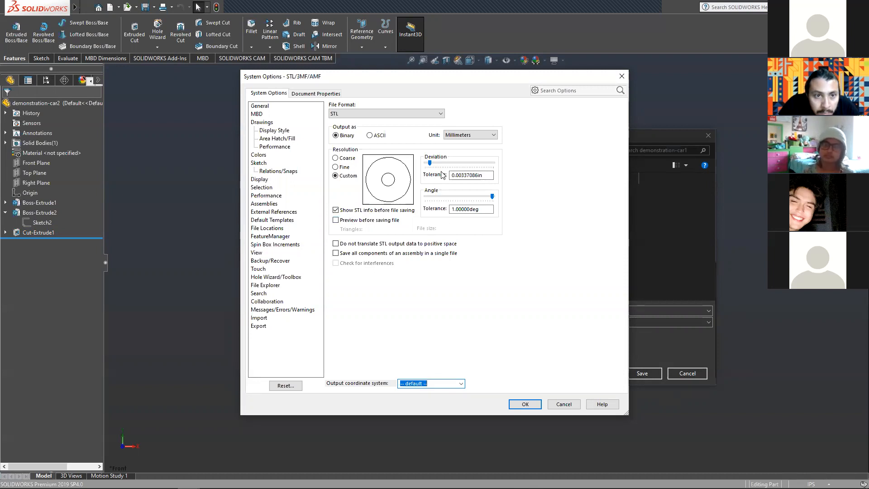
click(468, 135)
click(468, 136)
click(469, 136)
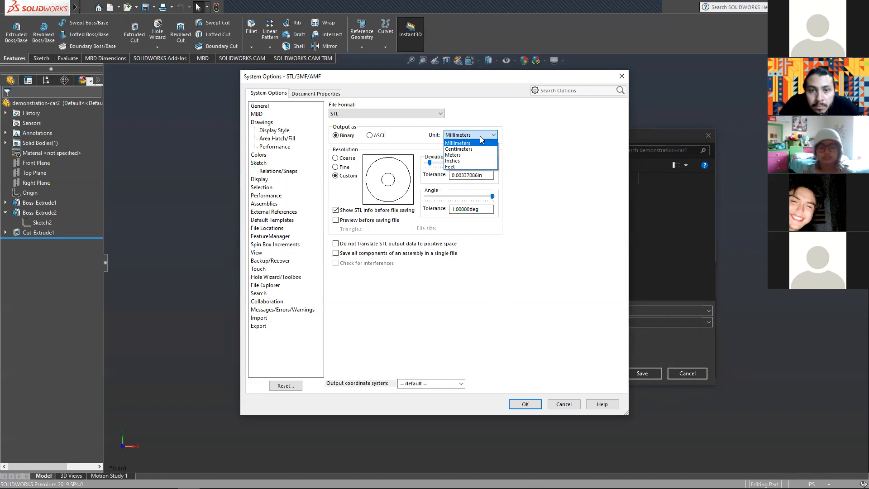
click(504, 135)
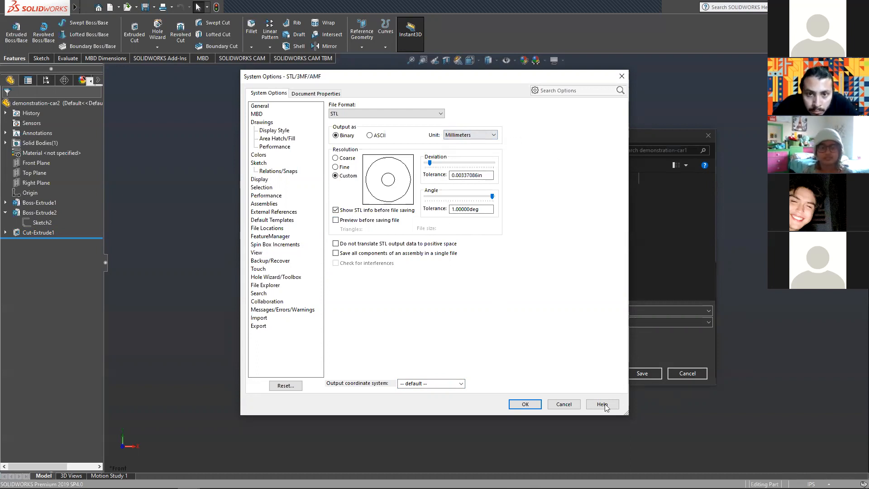
click(525, 405)
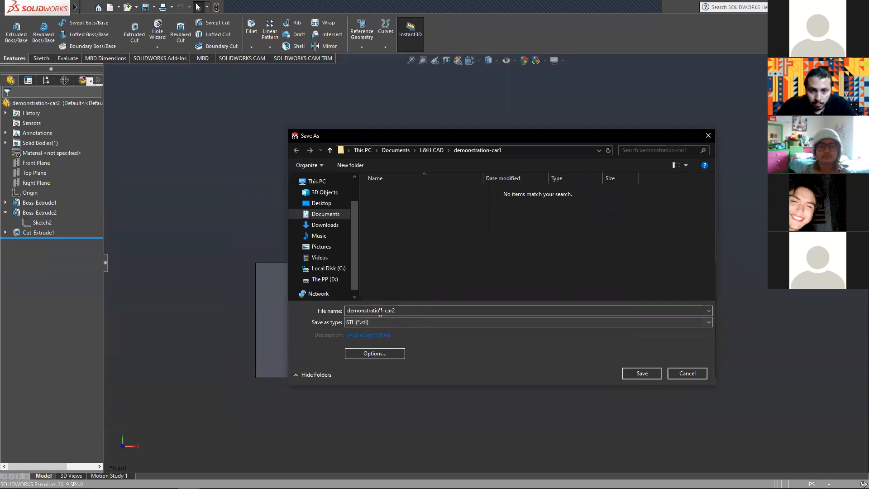
- Save the car body as the STL file demonstration-car2 in the demonstration-car1 folder and accept the mesh export
click(647, 374)
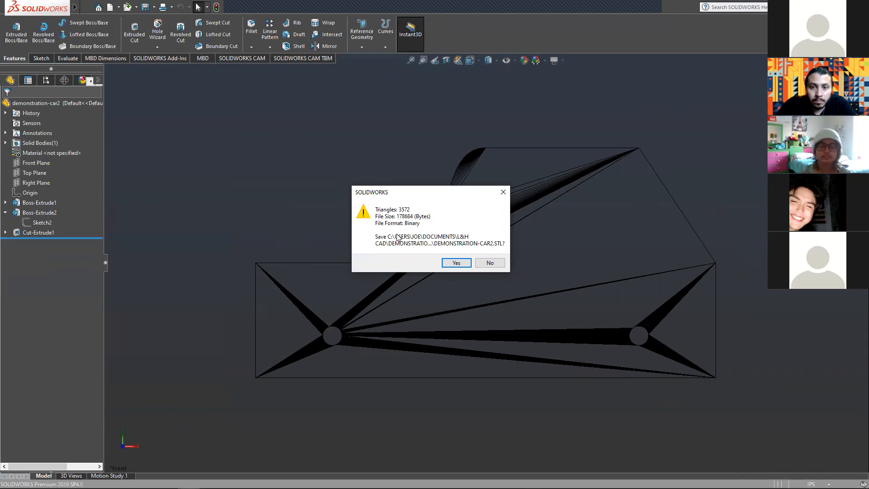
click(457, 264)
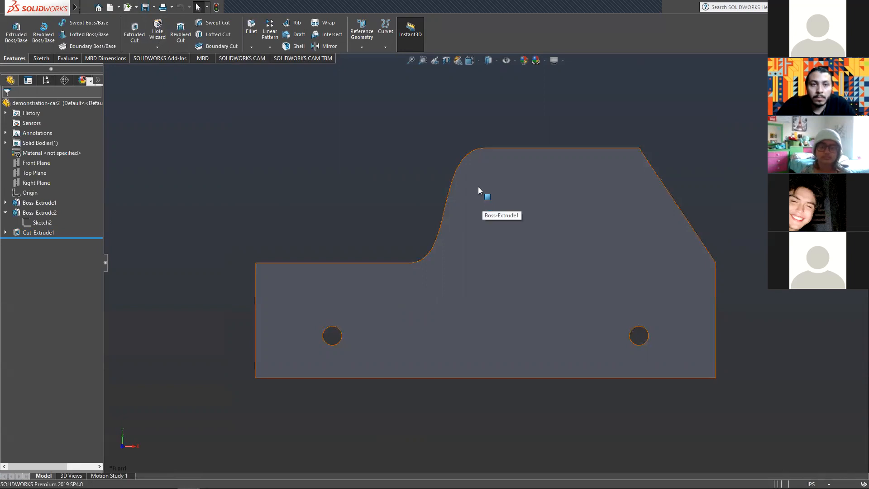
click(103, 7)
click(475, 118)
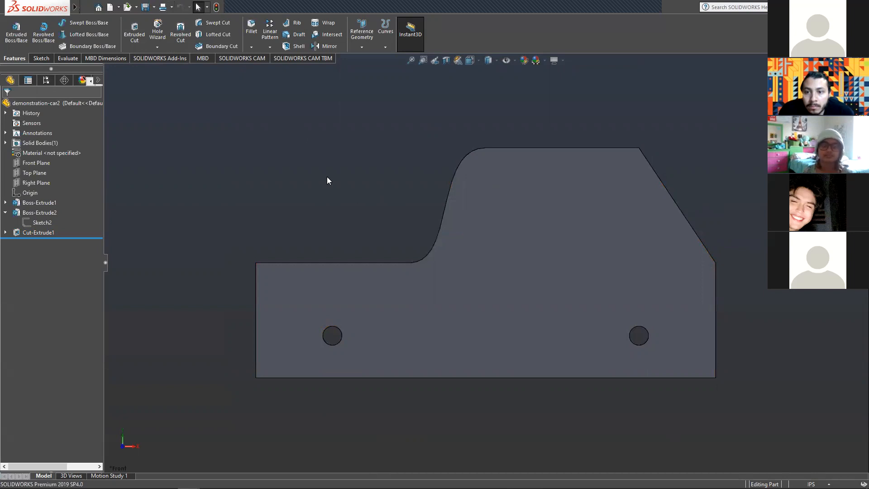
- Create a new part document
click(154, 7)
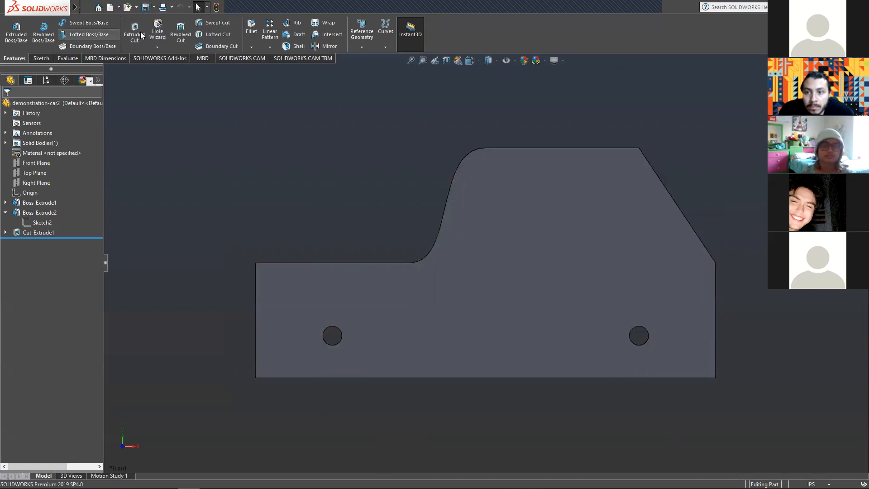
click(119, 7)
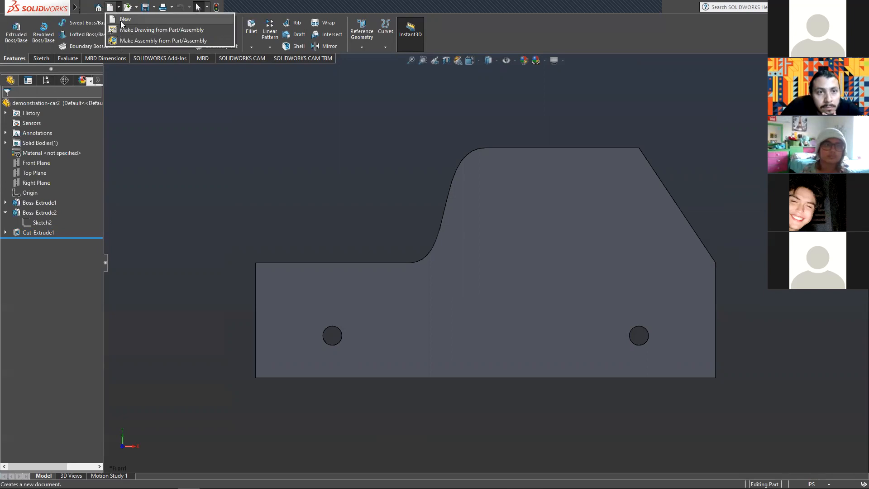
click(120, 19)
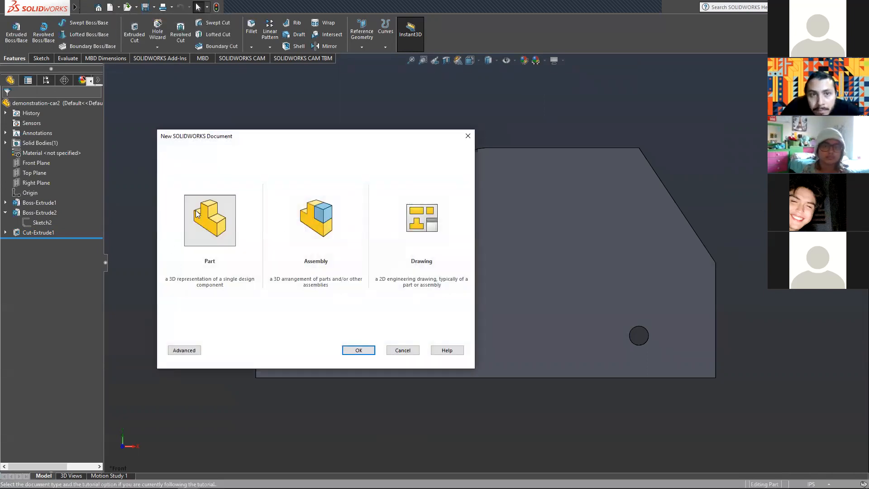
click(359, 350)
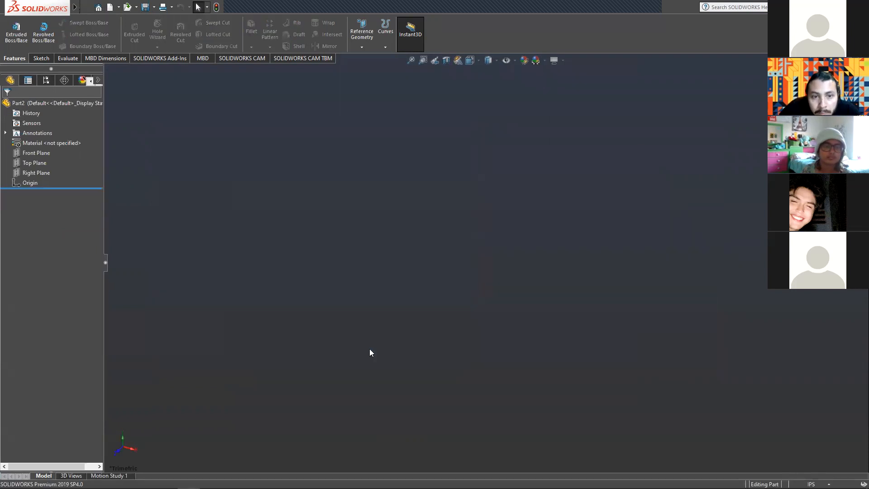
- Orient the view normal to the Front Plane and start a sketch on it with the Circle tool
click(37, 154)
right_click(38, 156)
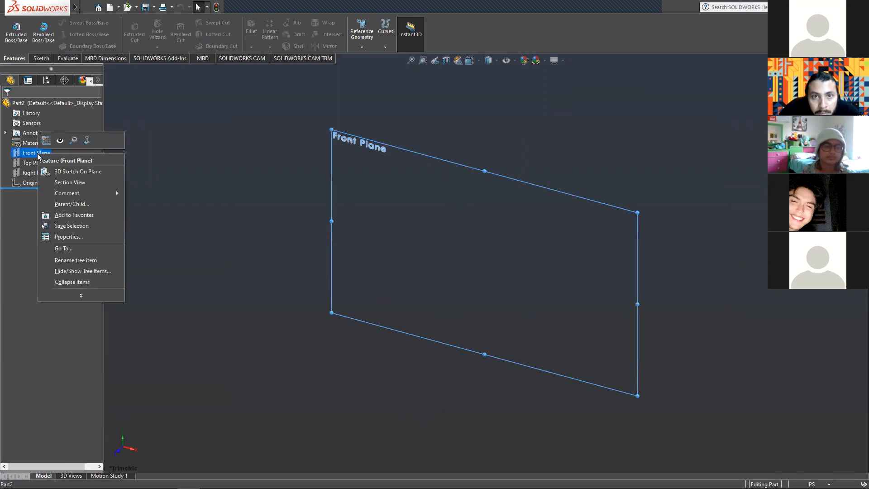
click(86, 140)
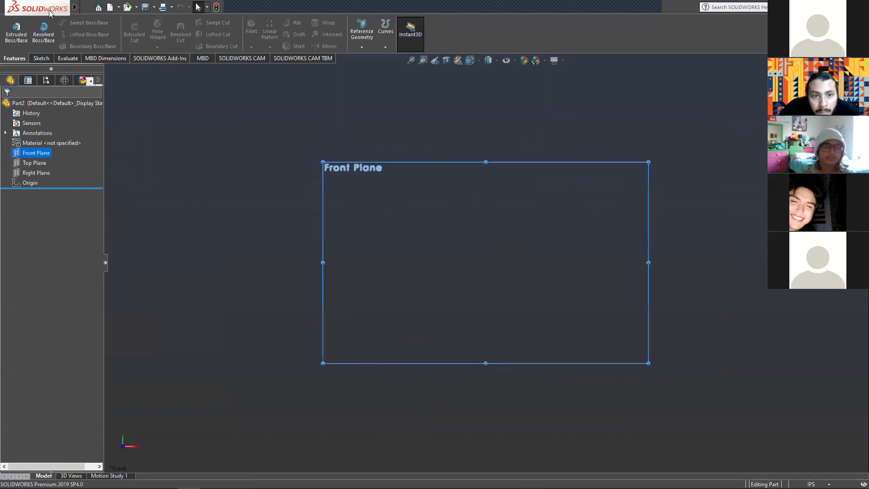
click(35, 60)
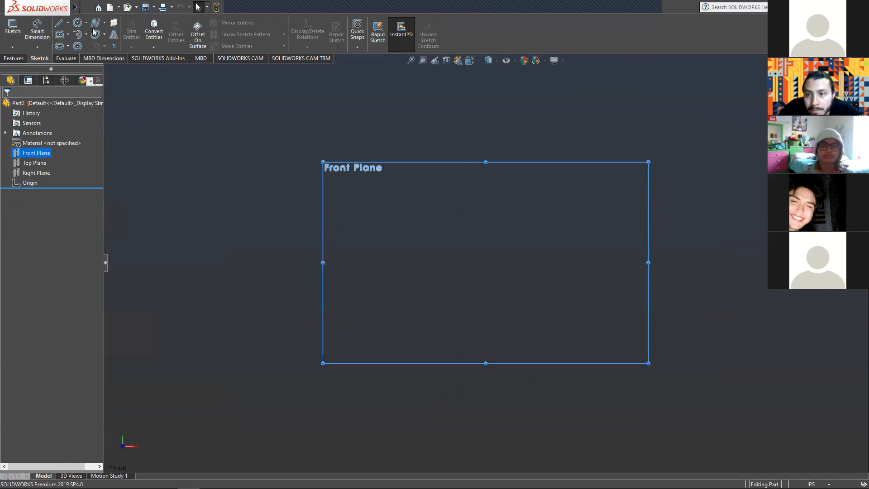
click(79, 24)
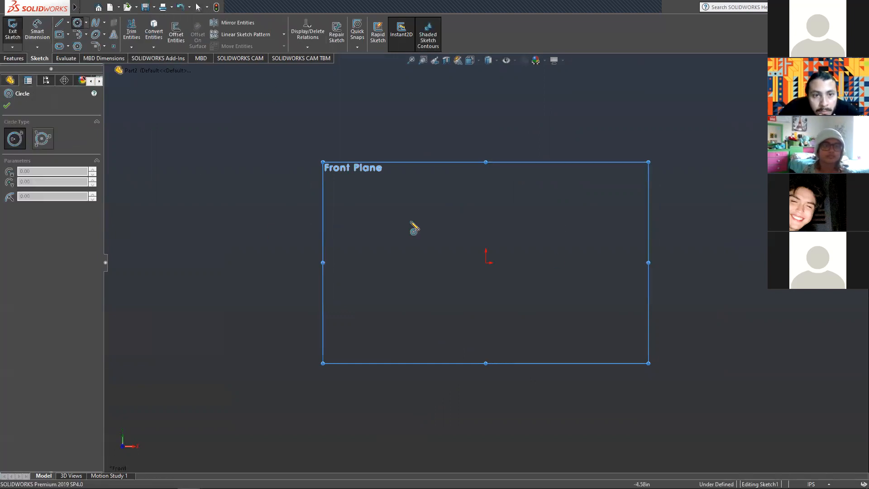
mouse_move(41, 7)
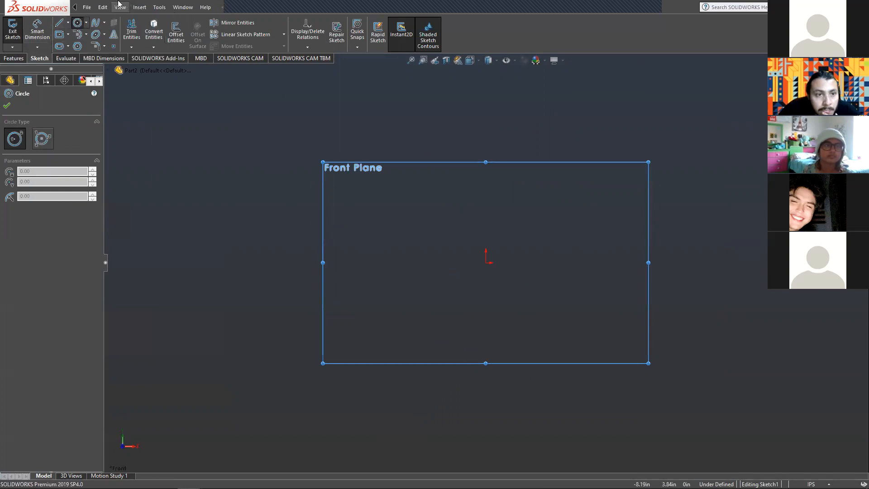
click(139, 7)
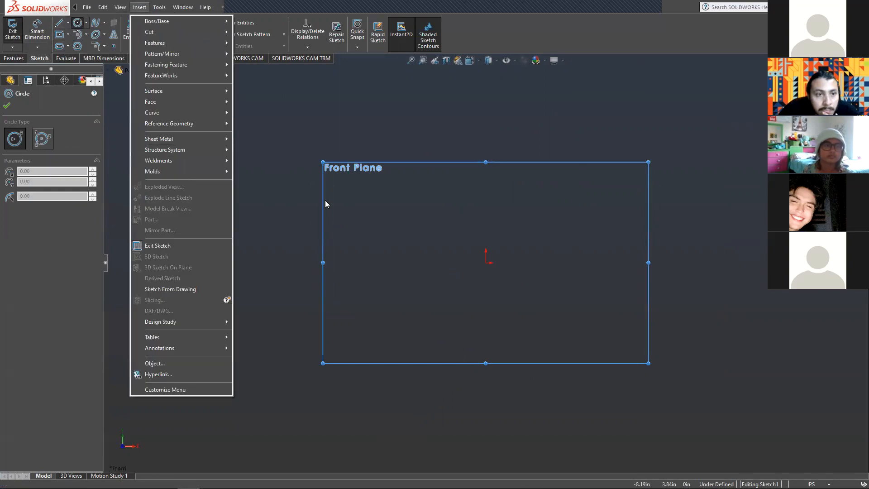
click(273, 230)
key(Escape)
- Sketch a circle centred on the origin with a radius of about 0.58 in
click(77, 22)
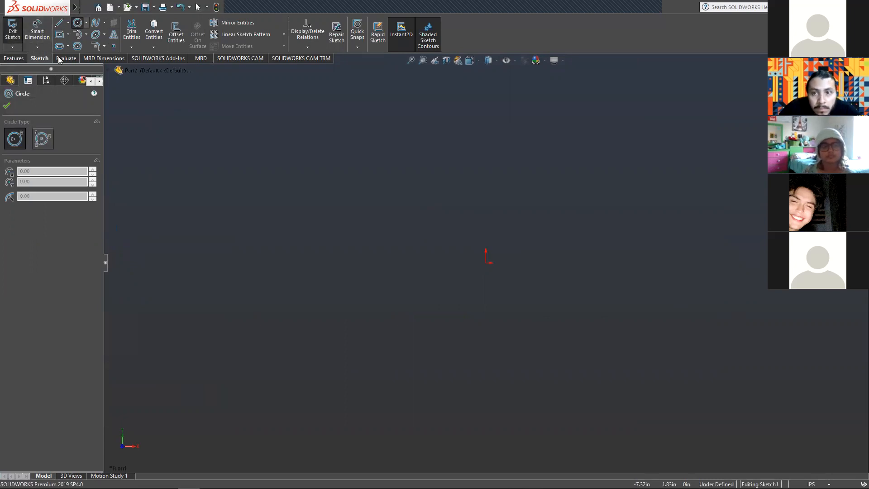
click(486, 263)
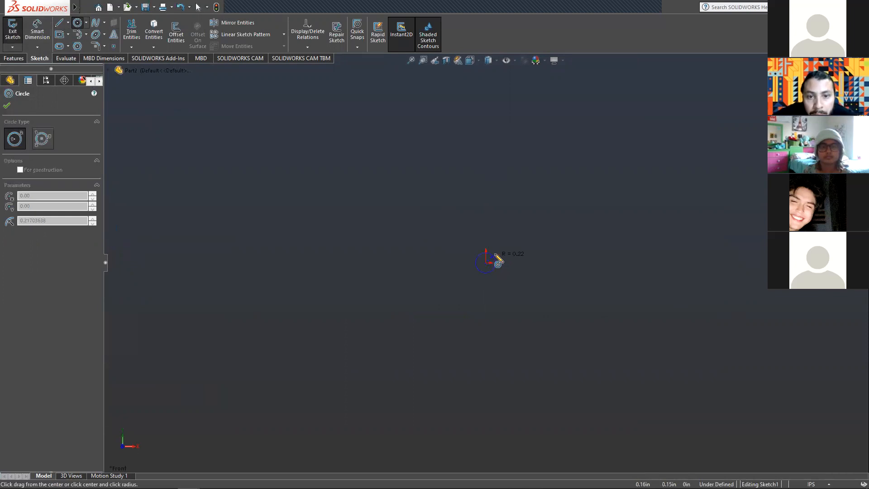
click(508, 254)
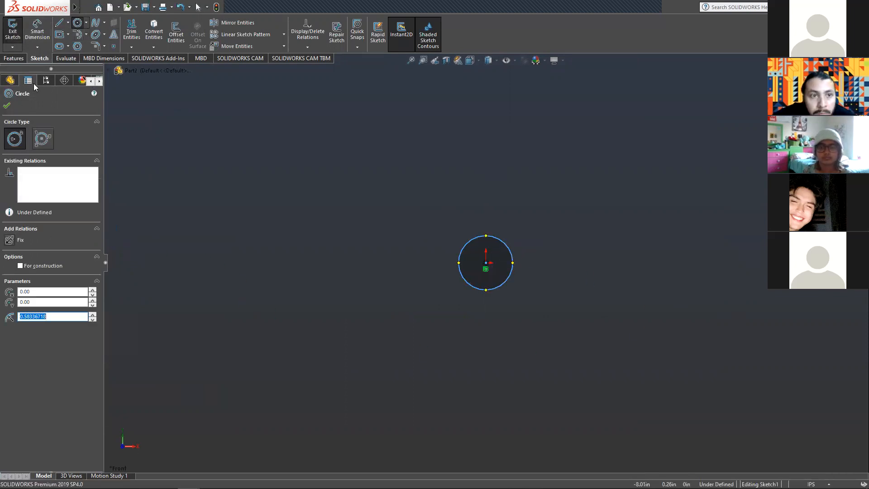
click(7, 106)
- Dimension the circle's diameter to 0.25 in and exit the sketch
click(31, 32)
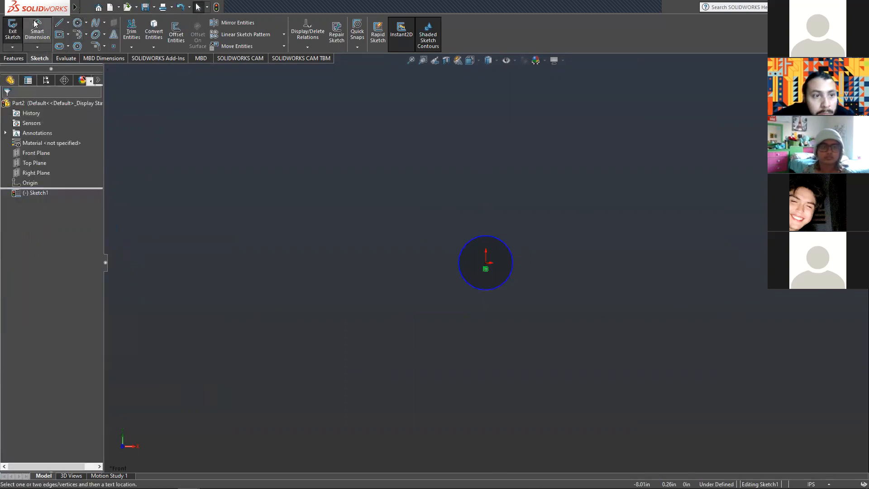
click(471, 240)
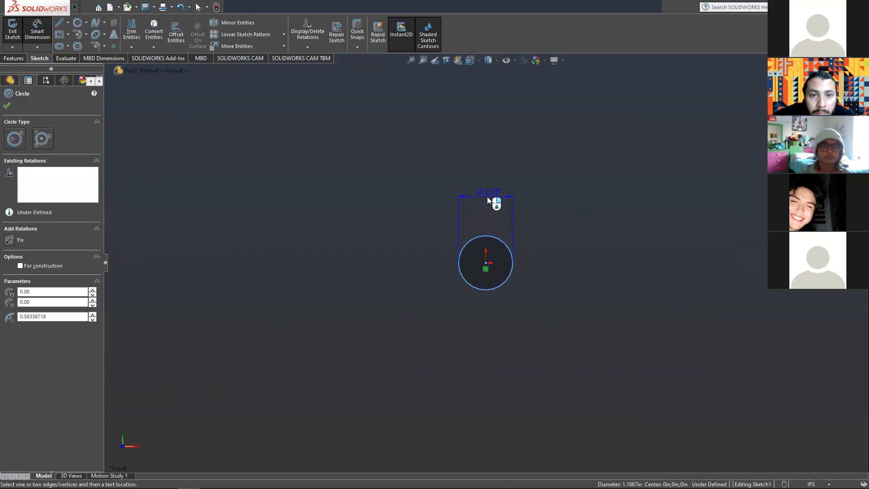
click(486, 194)
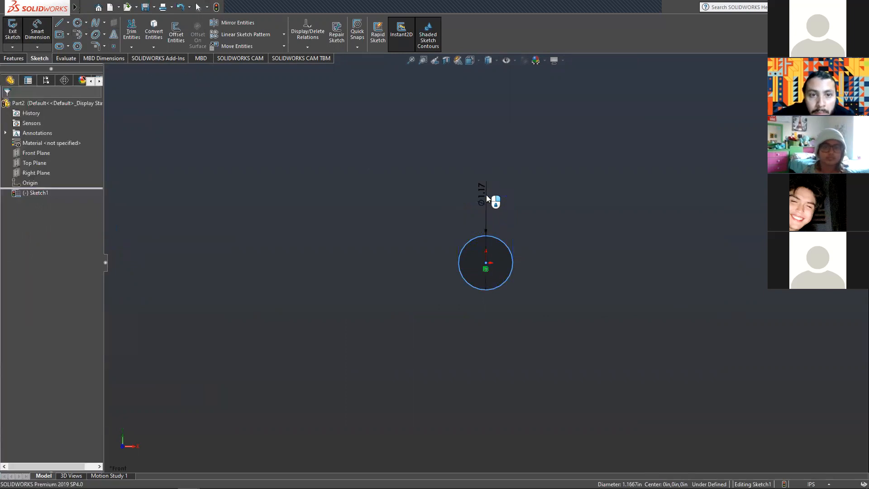
text(.25)
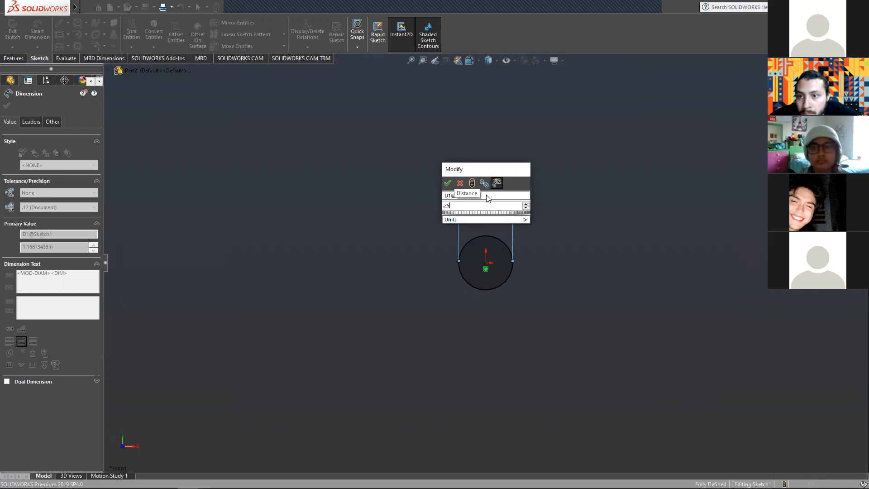
key(Return)
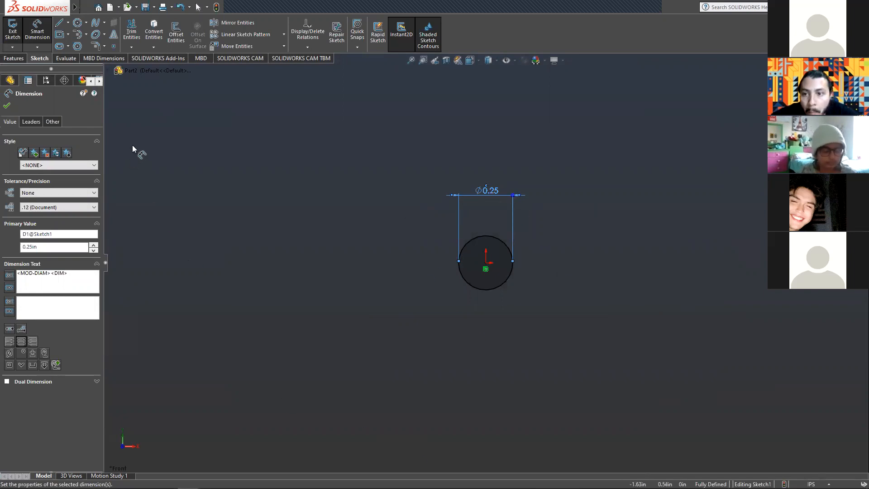
click(45, 36)
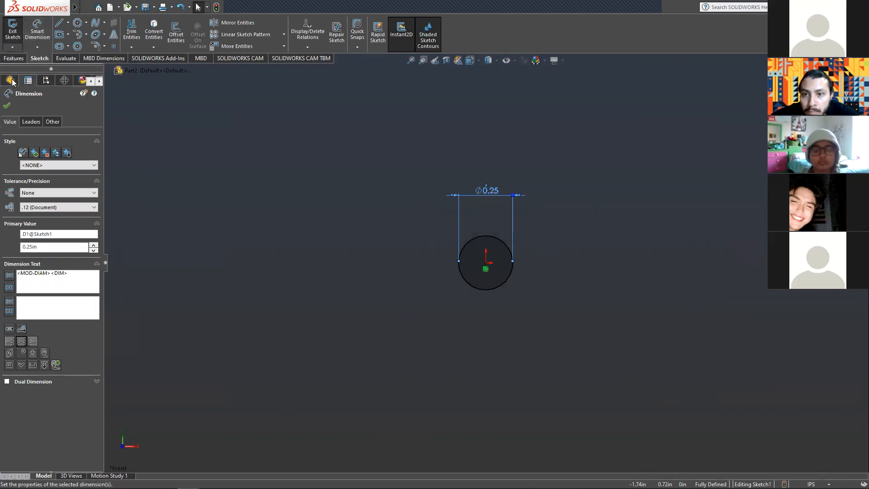
click(7, 107)
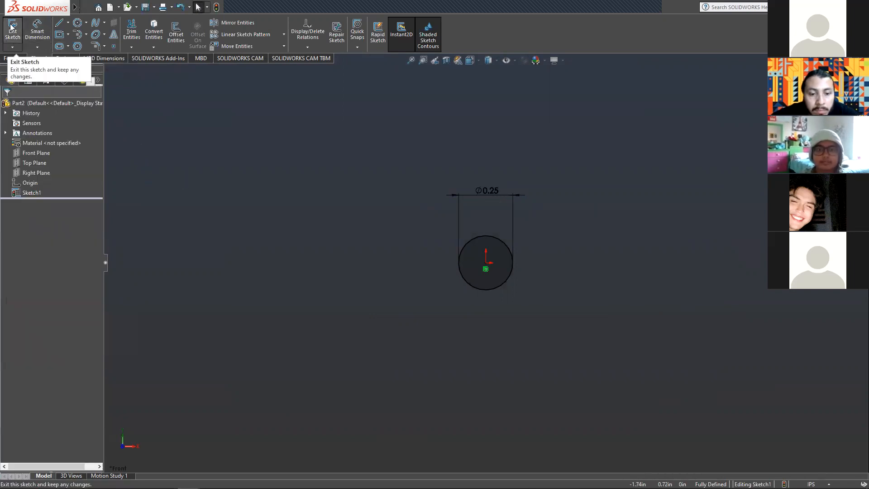
click(12, 28)
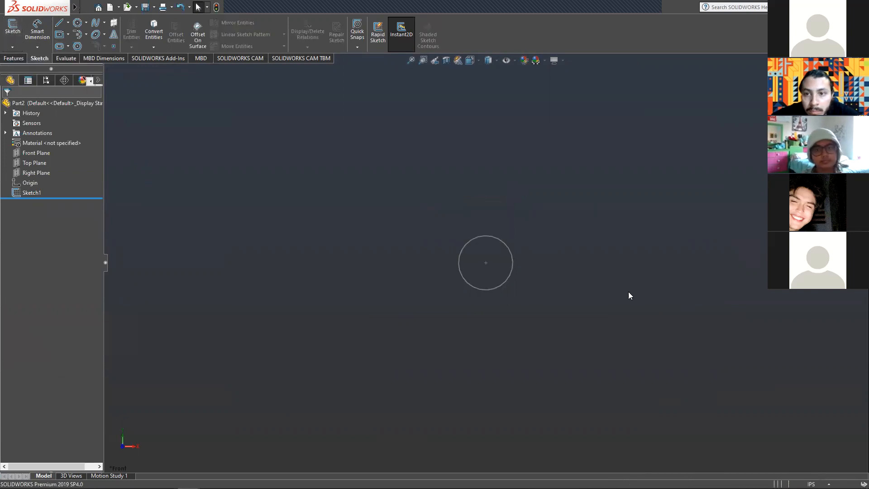
- Extrude the circle sketch 6.5 in with the Mid Plane end condition and show the resulting rod from the top
click(34, 196)
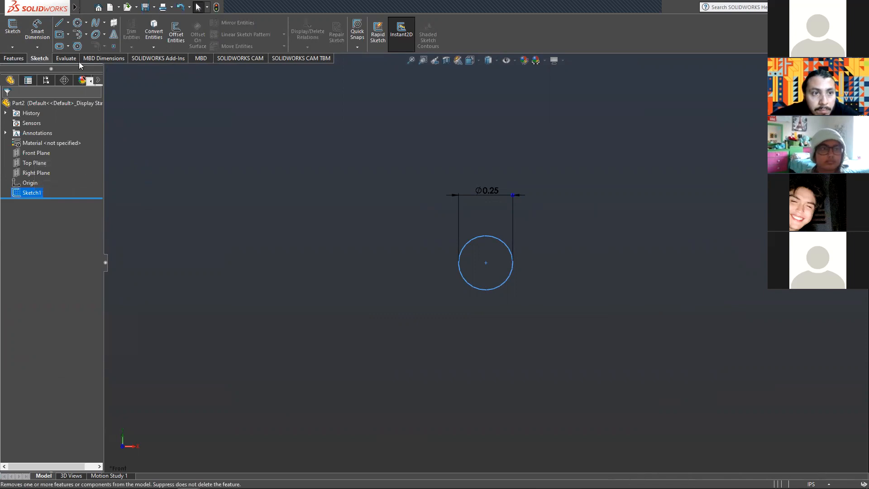
click(5, 59)
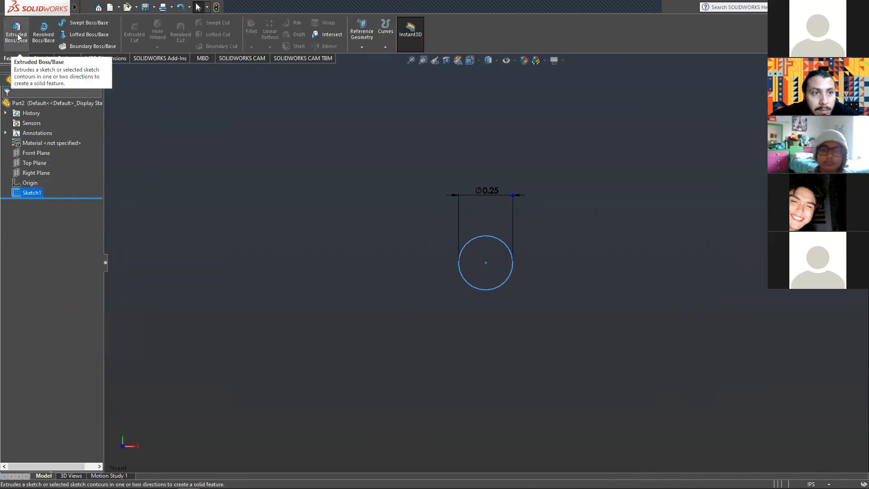
click(18, 35)
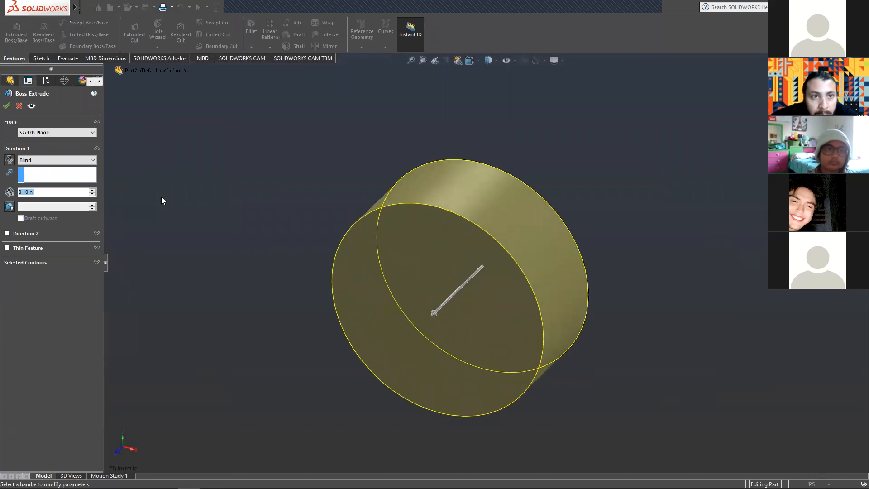
click(83, 159)
click(50, 198)
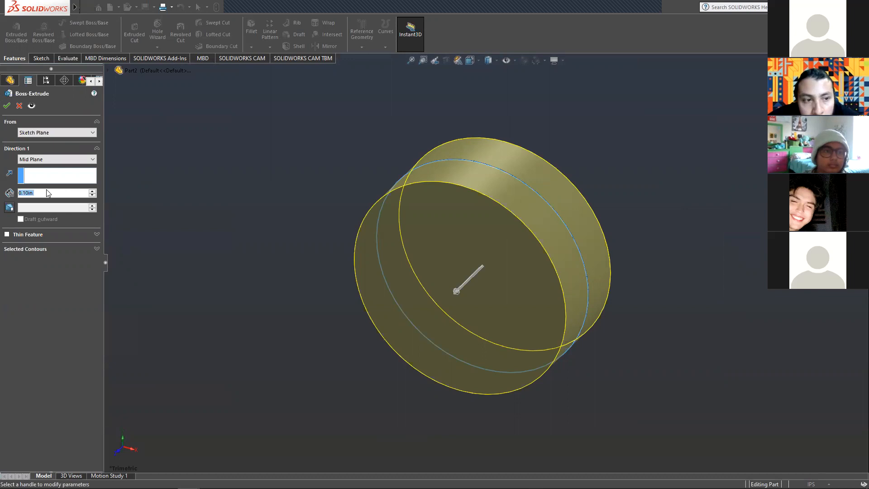
text(6.5)
key(Return)
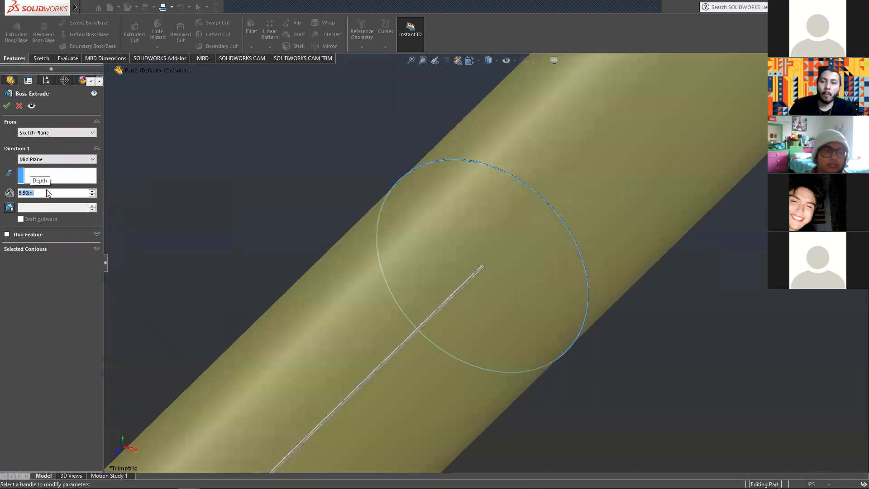
scroll(392, 258, down, 2)
scroll(392, 257, up, 6)
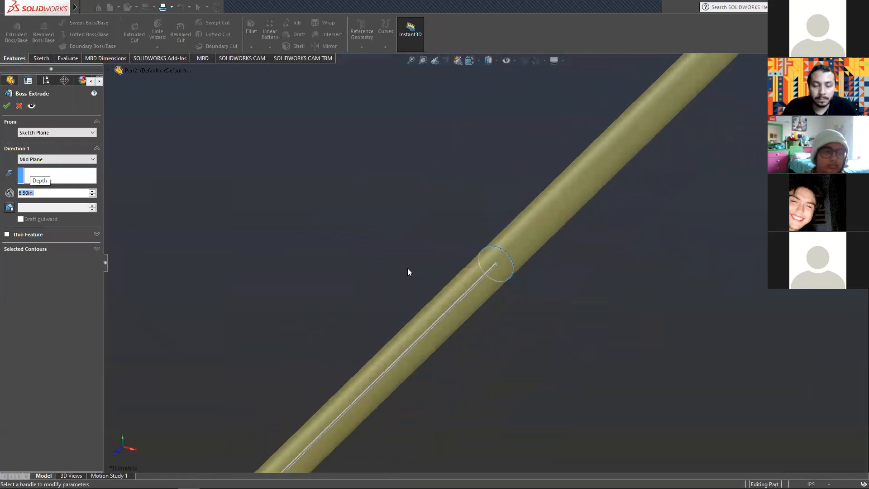
scroll(485, 256, up, 5)
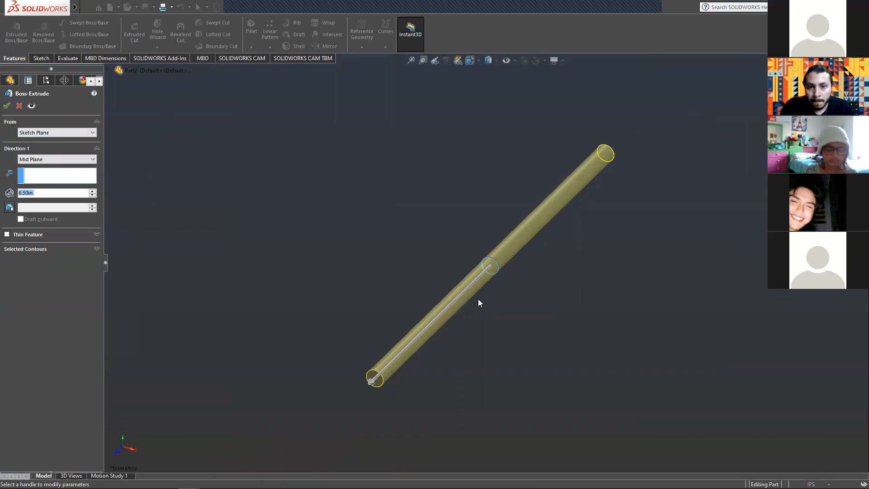
click(2, 185)
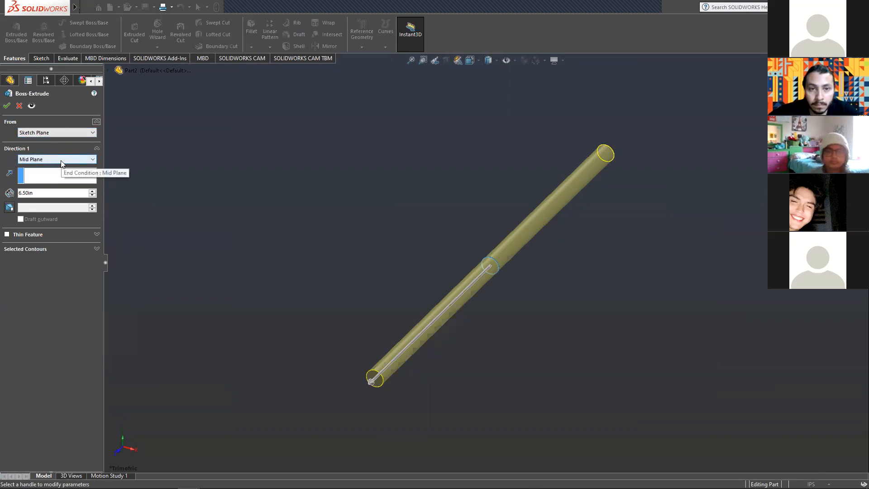
click(6, 106)
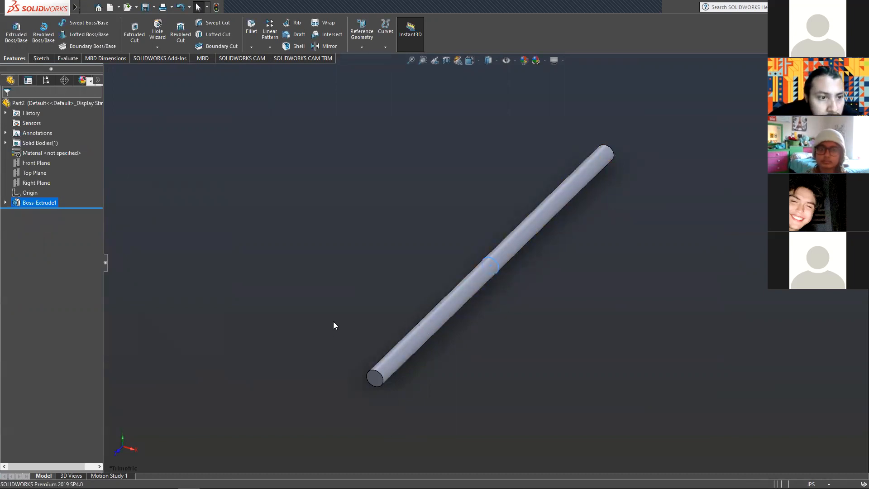
key(space)
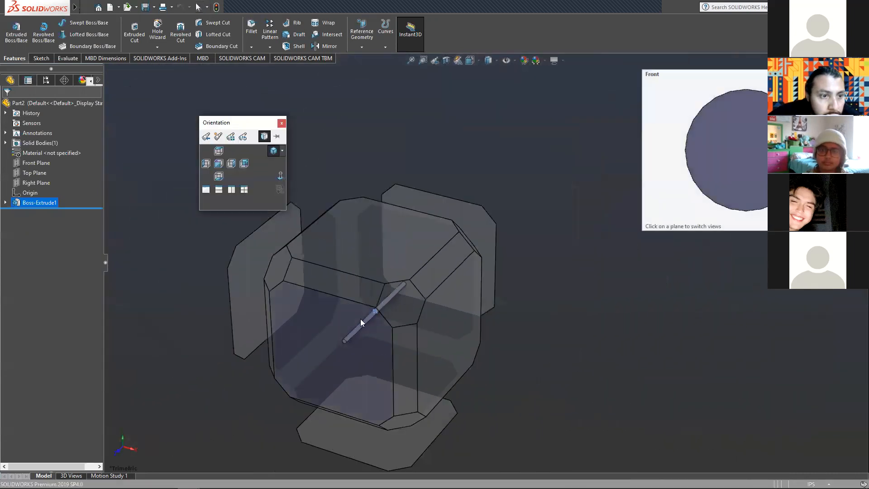
click(374, 251)
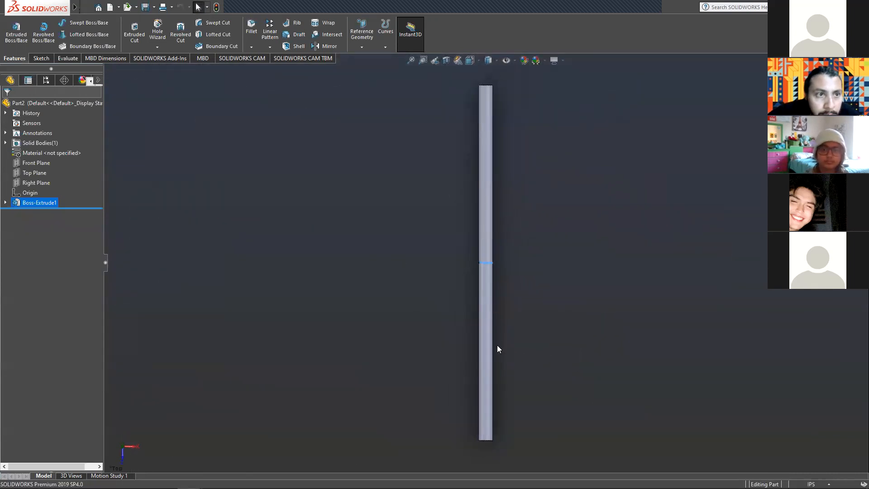
- Orient the view normal to the Top Plane so the rod is seen from above
click(33, 173)
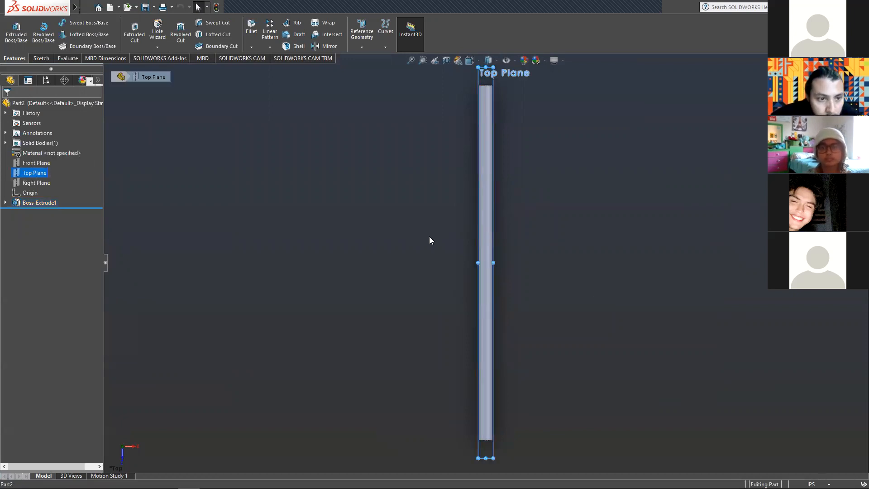
right_click(33, 175)
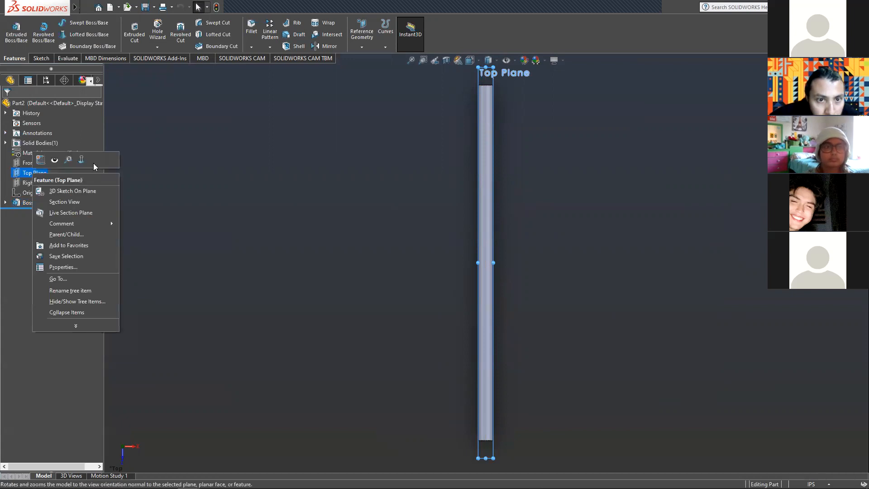
click(262, 183)
key(space)
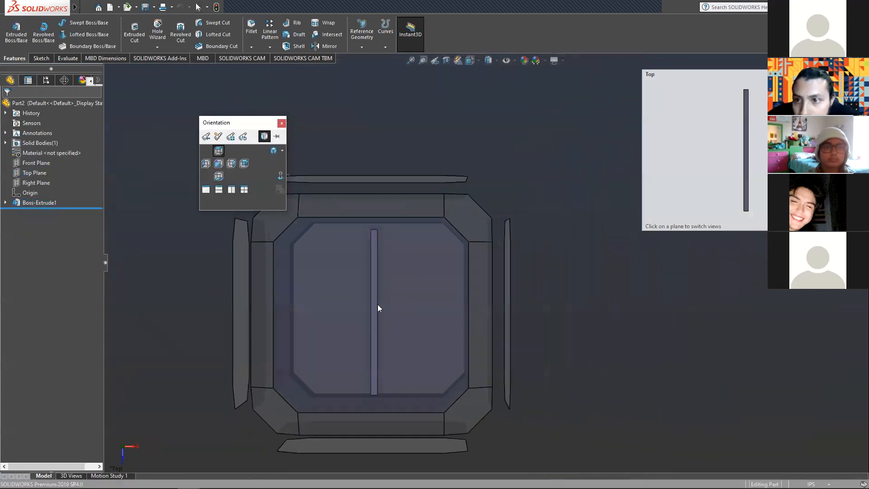
click(378, 304)
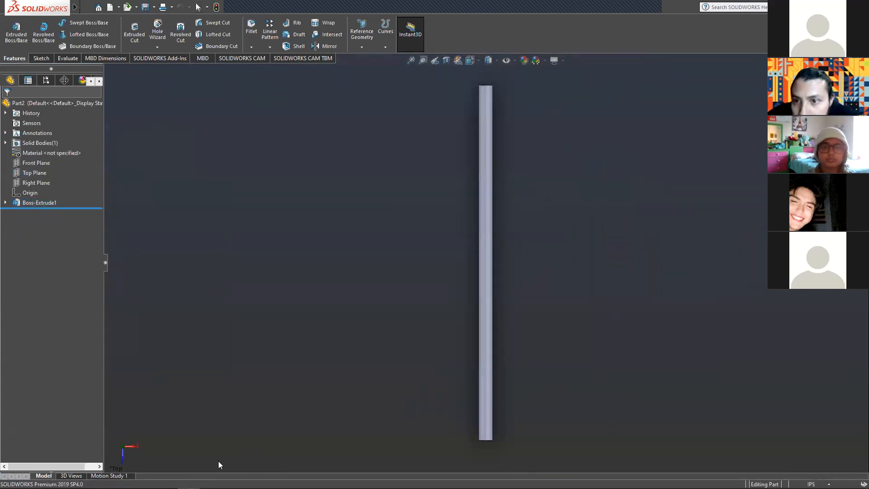
right_click(44, 173)
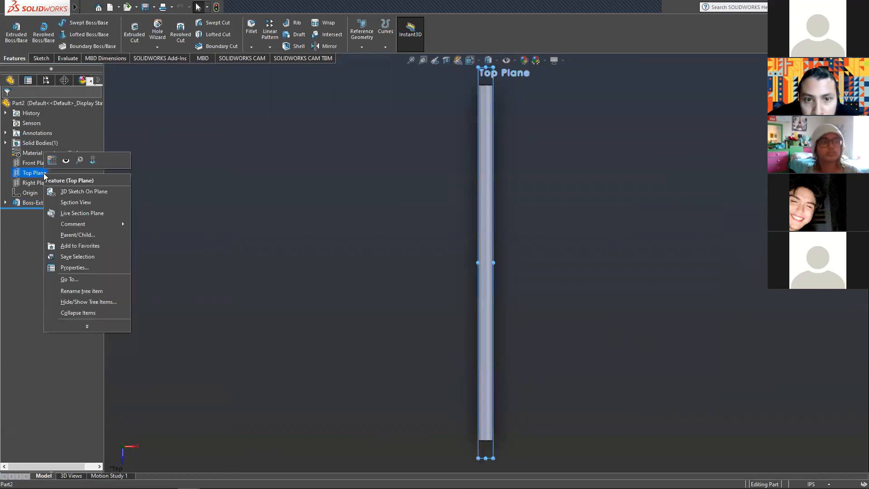
click(93, 161)
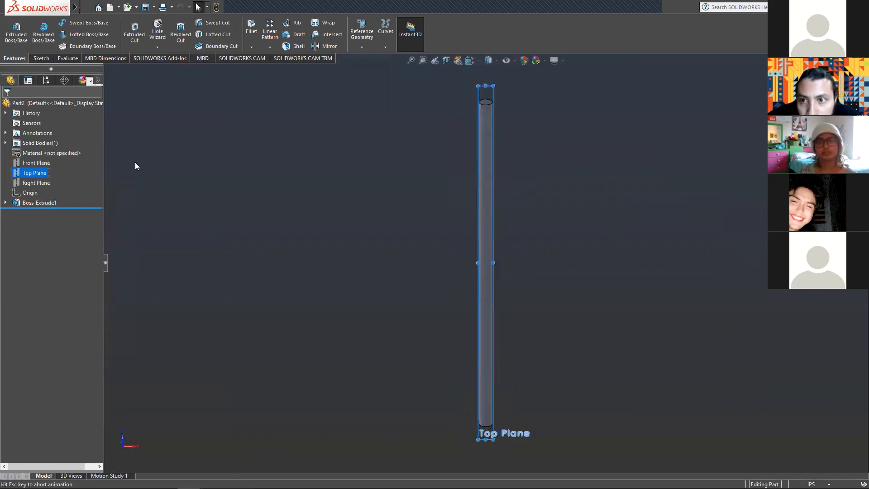
right_click(43, 172)
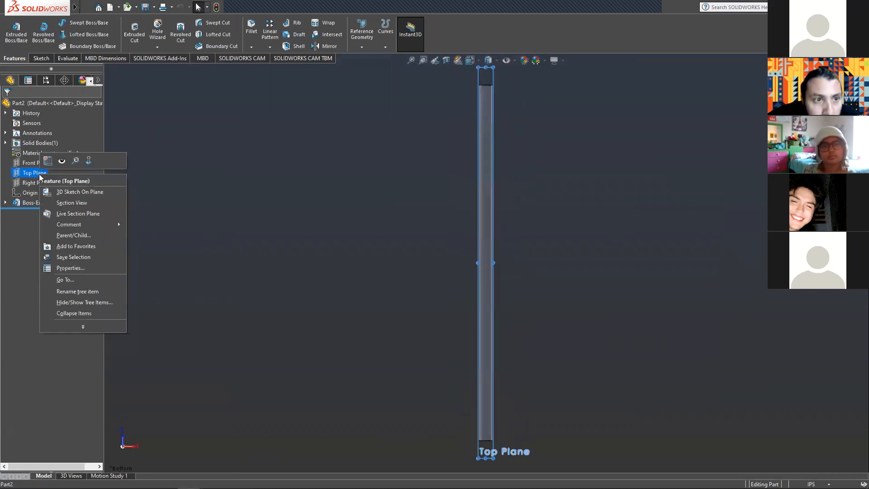
click(90, 161)
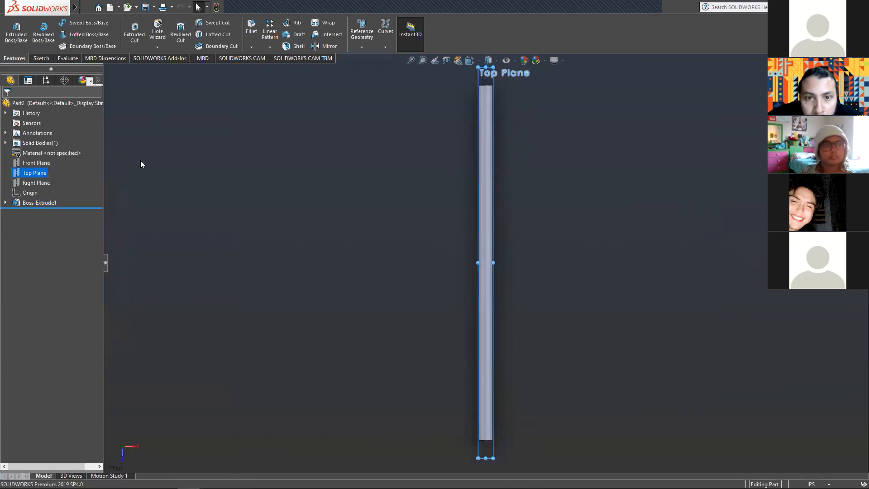
click(391, 283)
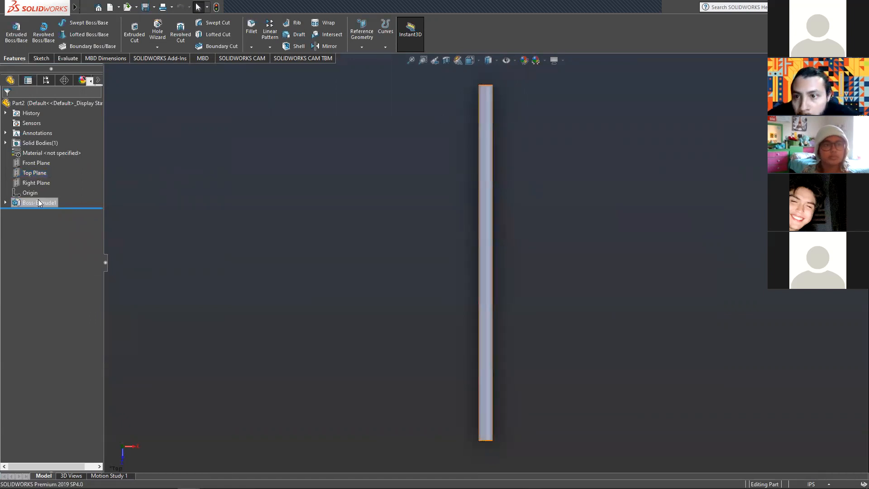
- Start a new sketch on the Top Plane
click(38, 176)
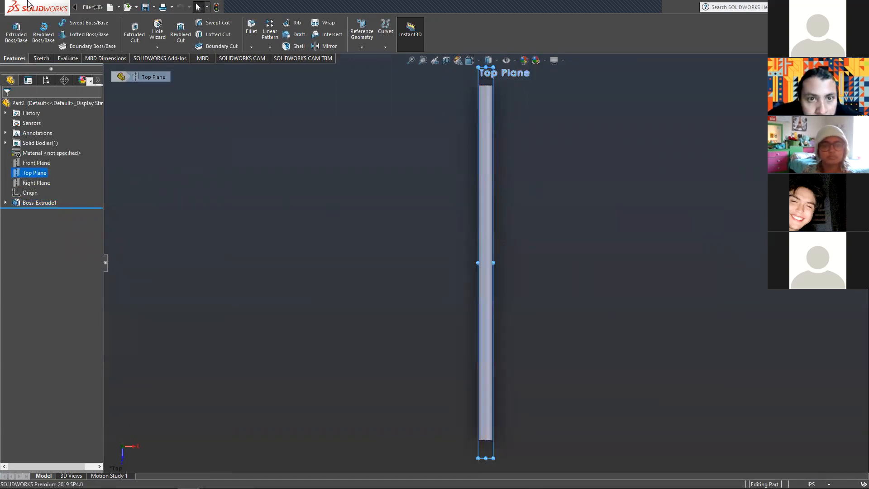
key(alt+f)
click(381, 155)
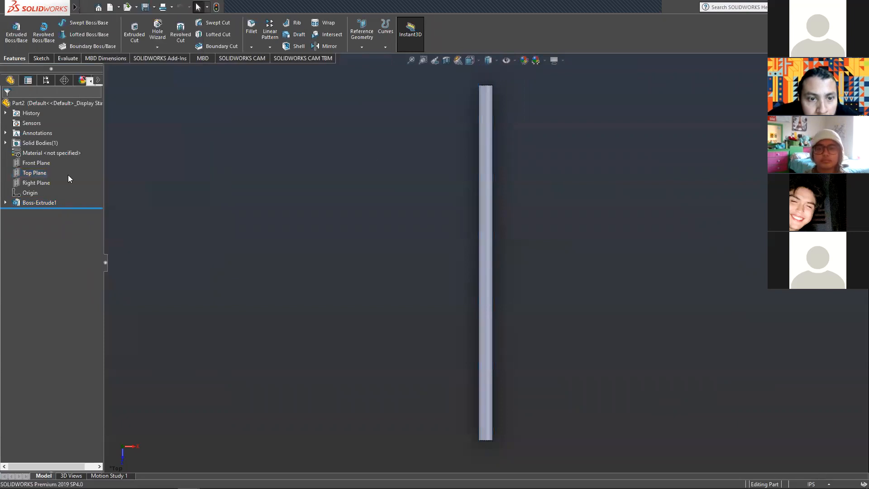
click(29, 172)
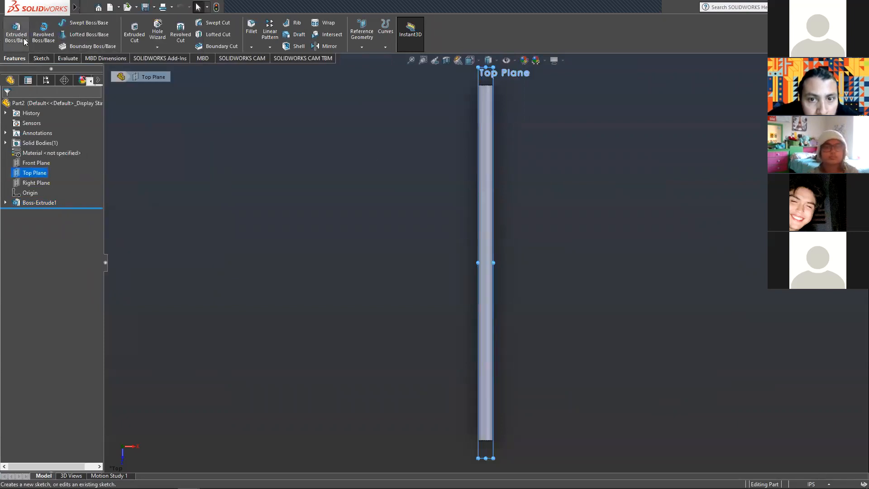
click(39, 58)
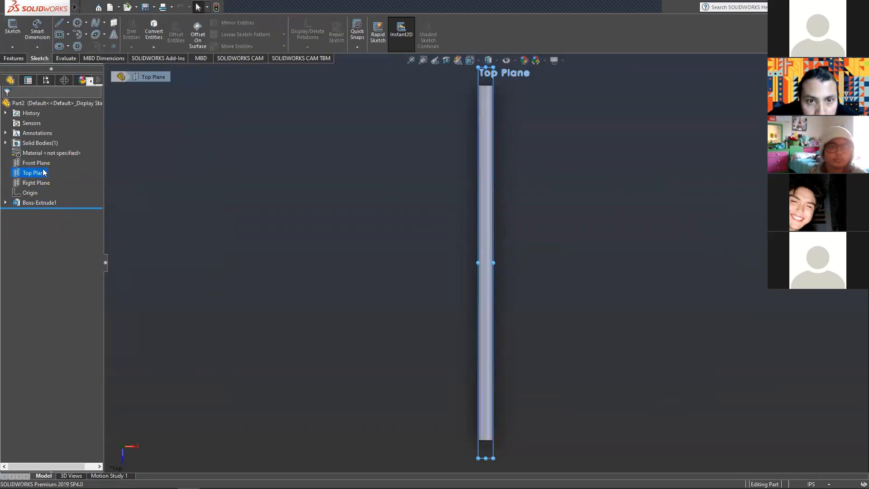
click(13, 35)
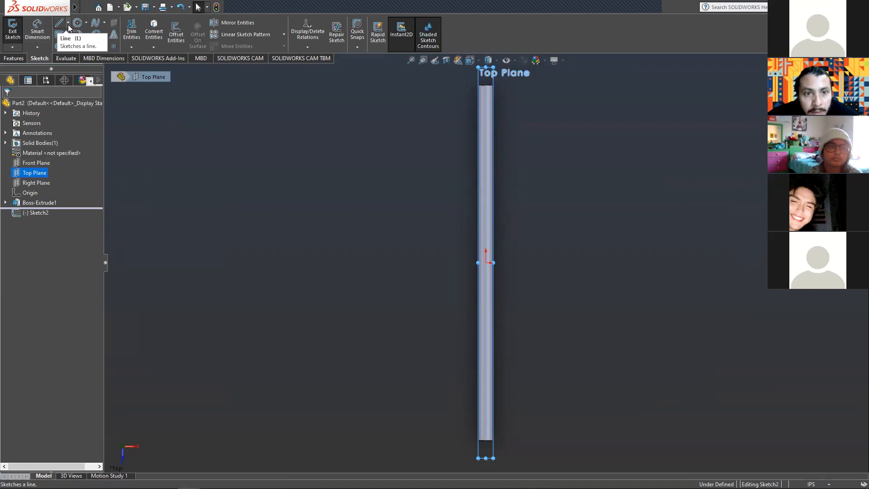
- Sketch a vertical centerline about 0.22 in long from the midpoint of the rod's lower end edge up along its axis
click(68, 23)
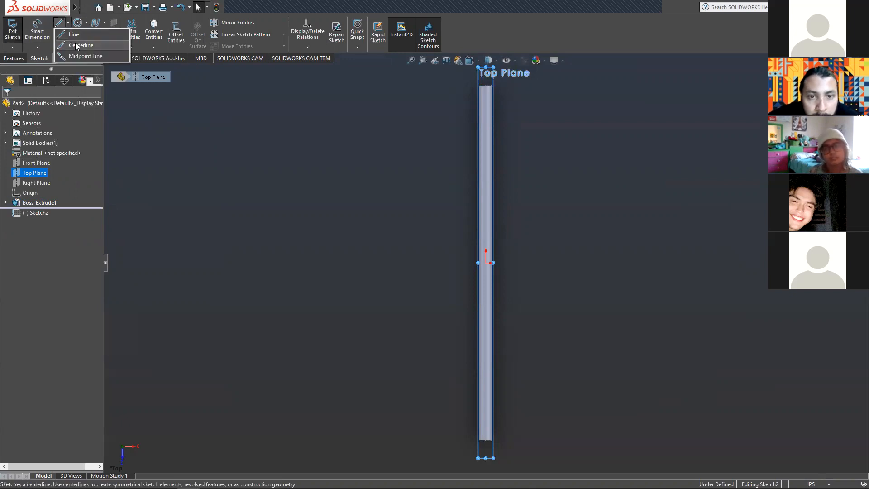
click(75, 43)
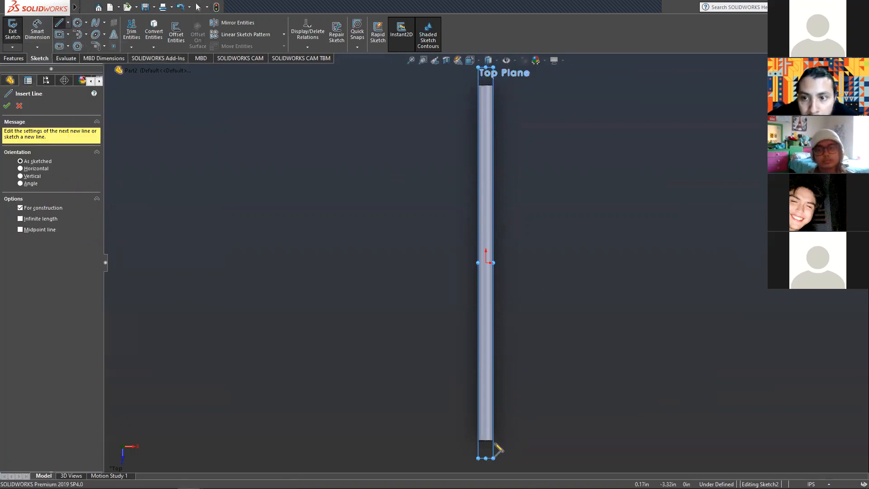
scroll(487, 446, down, 3)
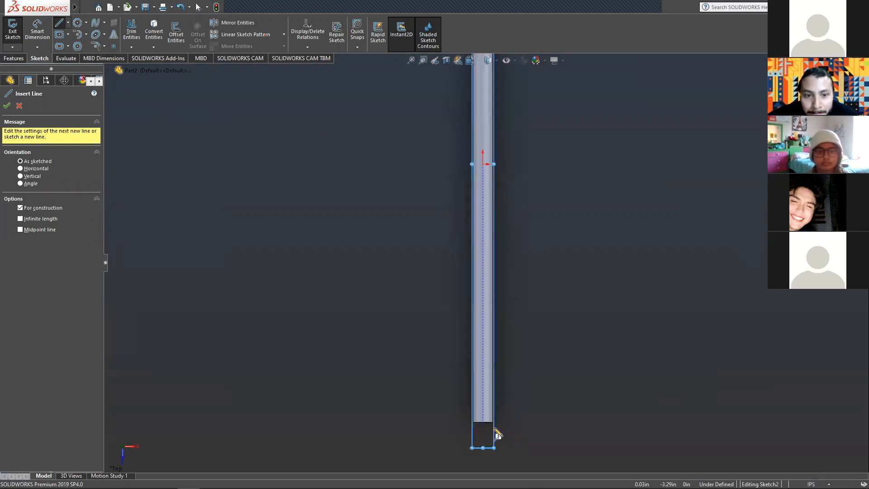
scroll(488, 422, down, 2)
scroll(489, 428, down, 3)
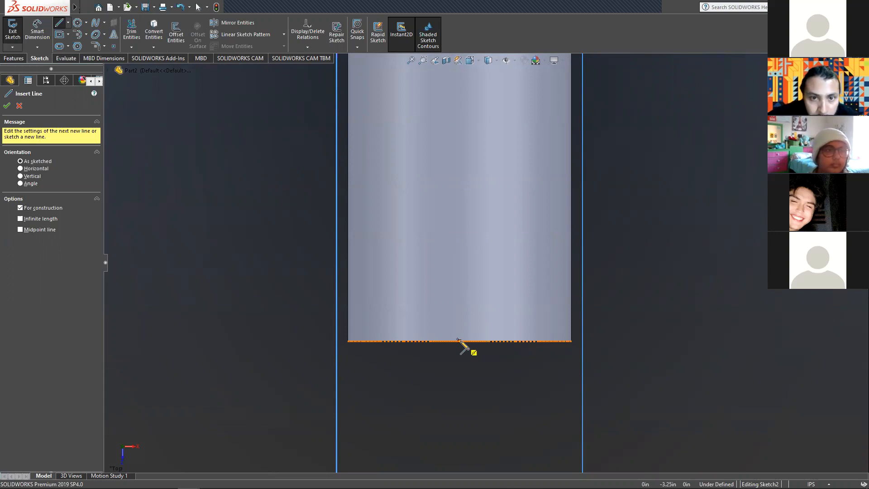
click(459, 340)
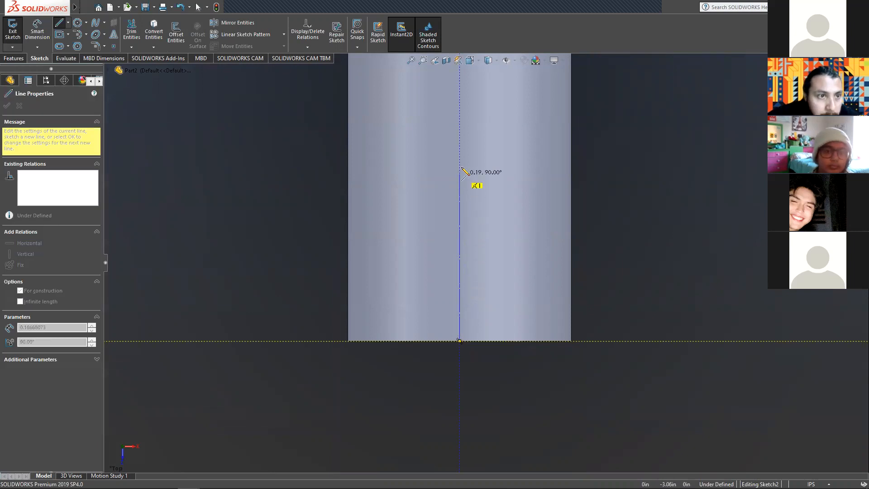
click(460, 140)
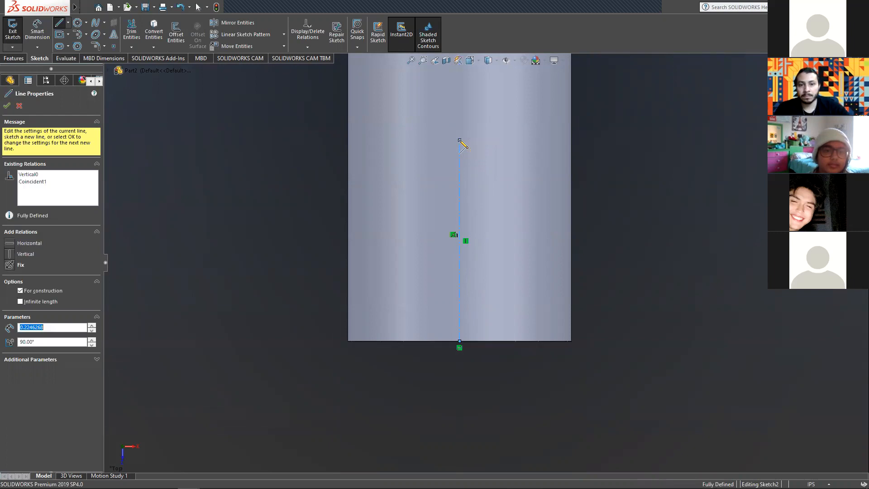
key(Escape)
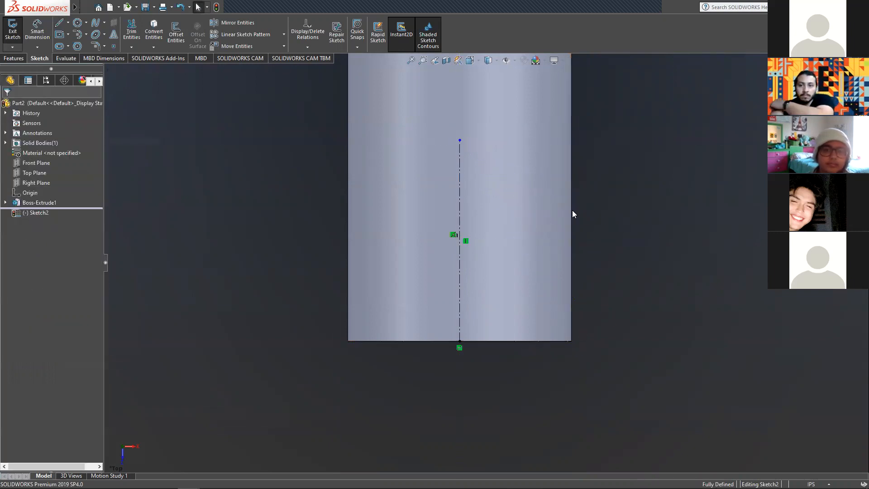
- Dimension the centerline's length to 0.25 in and leave the dimension command
click(460, 197)
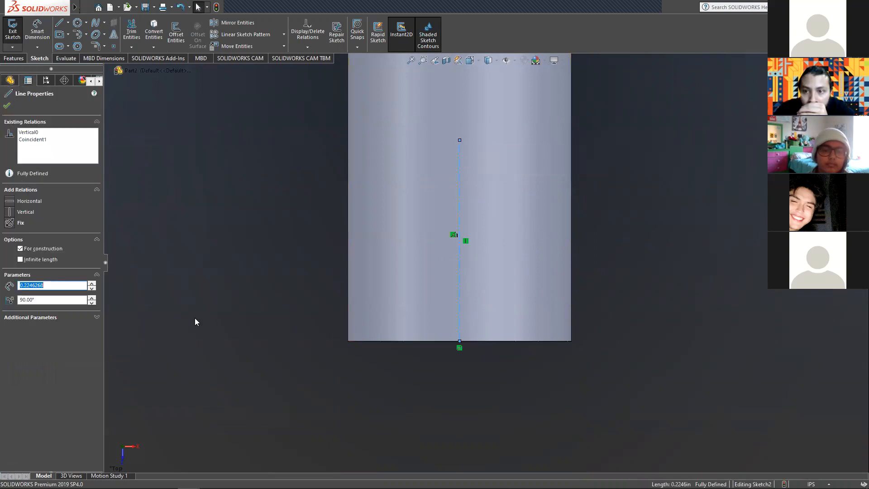
click(37, 31)
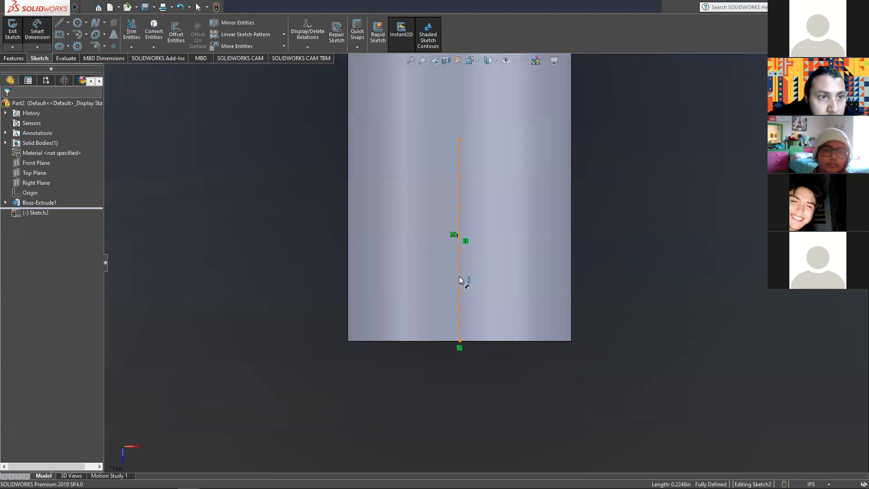
scroll(460, 280, down, 2)
scroll(464, 278, up, 6)
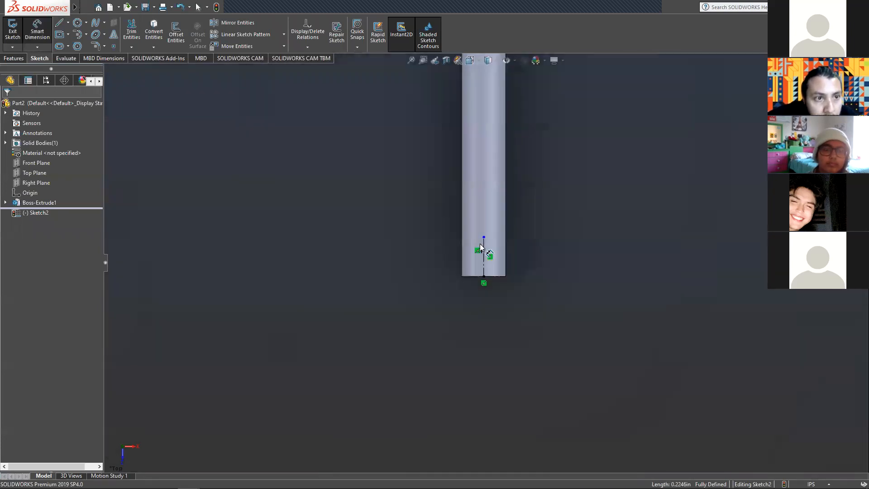
scroll(495, 227, up, 5)
scroll(496, 182, down, 4)
scroll(492, 182, up, 6)
scroll(486, 191, down, 3)
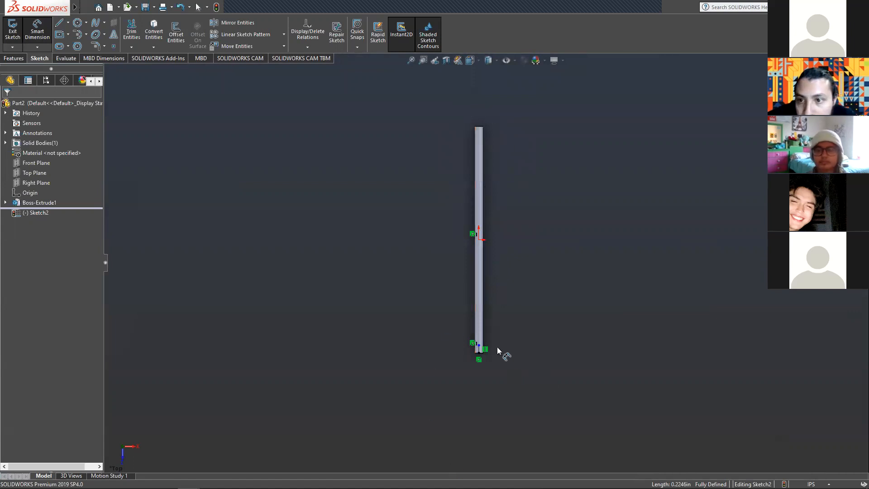
scroll(484, 348, down, 4)
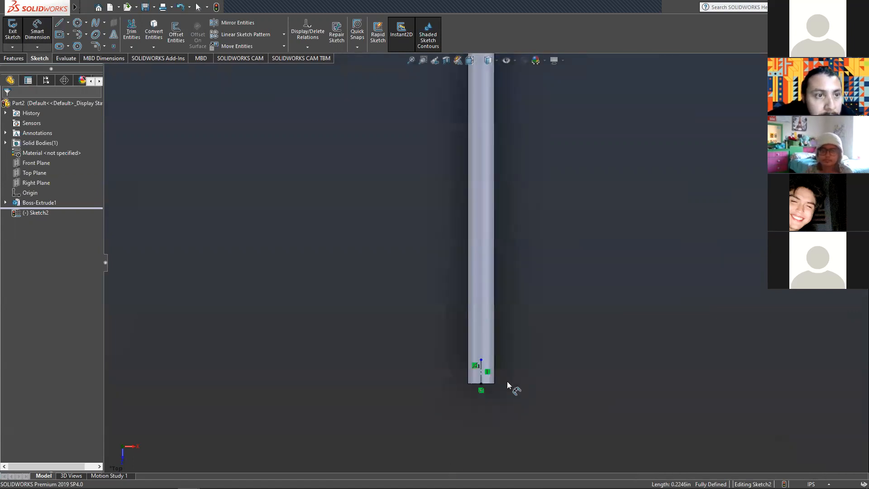
scroll(496, 317, up, 3)
scroll(489, 320, down, 2)
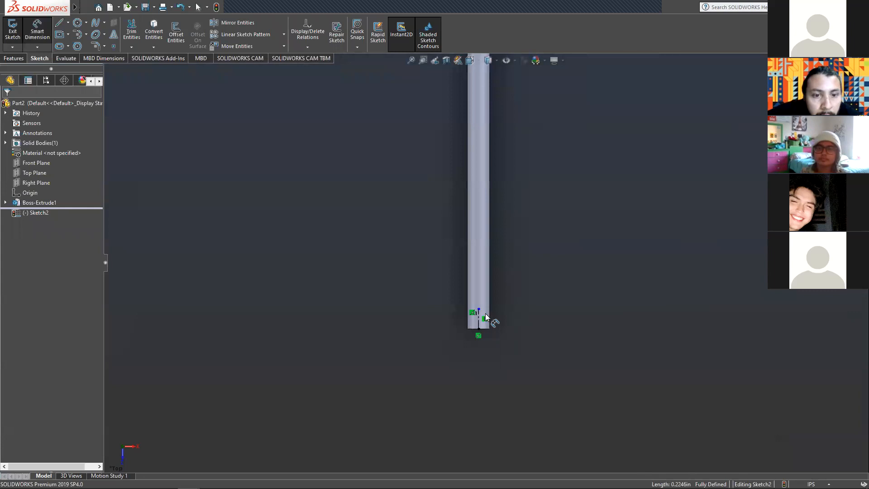
scroll(484, 319, down, 6)
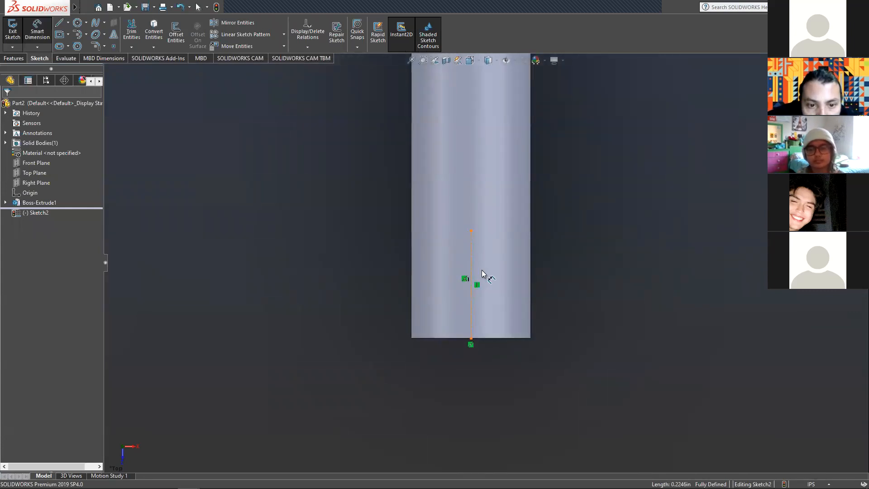
click(471, 258)
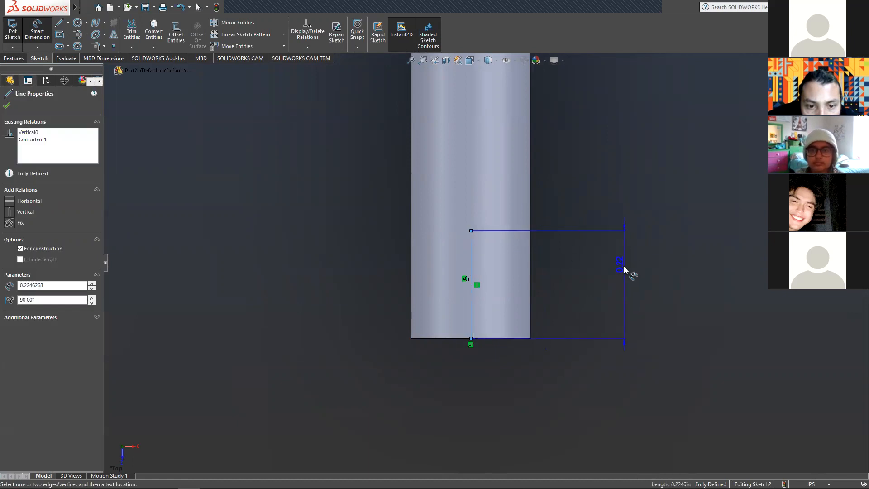
click(634, 290)
text(.25)
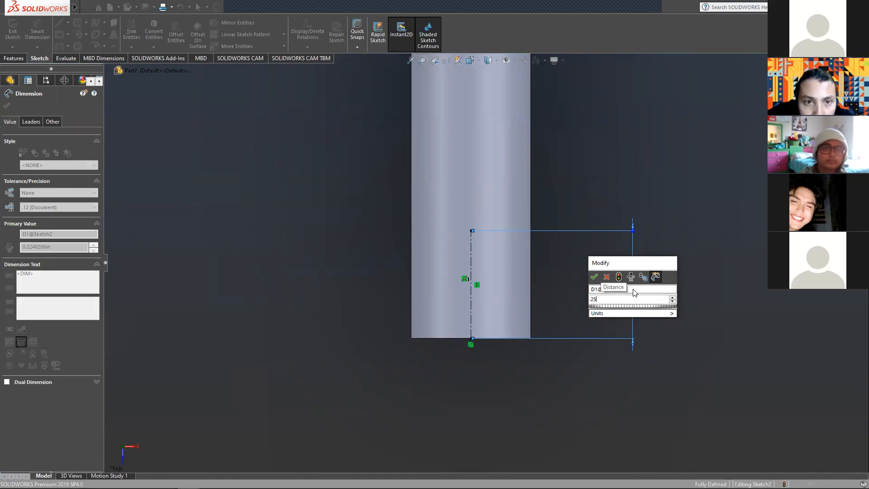
key(Return)
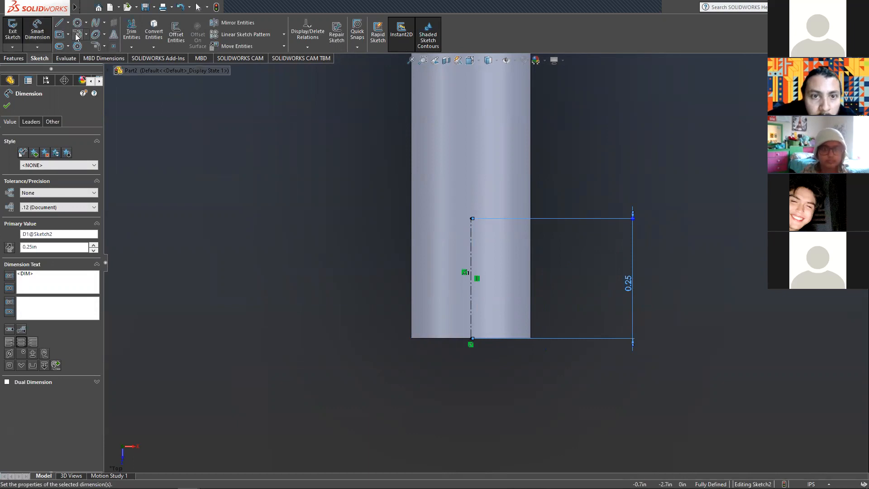
key(Escape)
scroll(418, 240, up, 5)
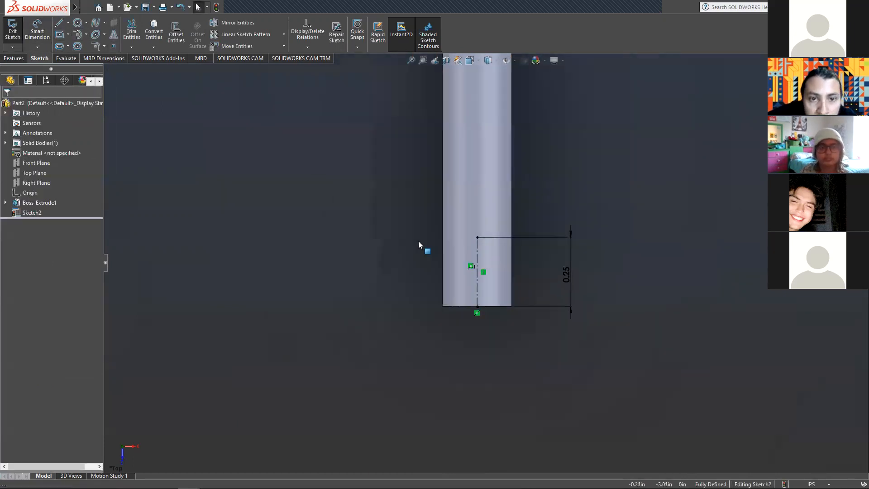
scroll(512, 125, down, 3)
scroll(484, 394, up, 2)
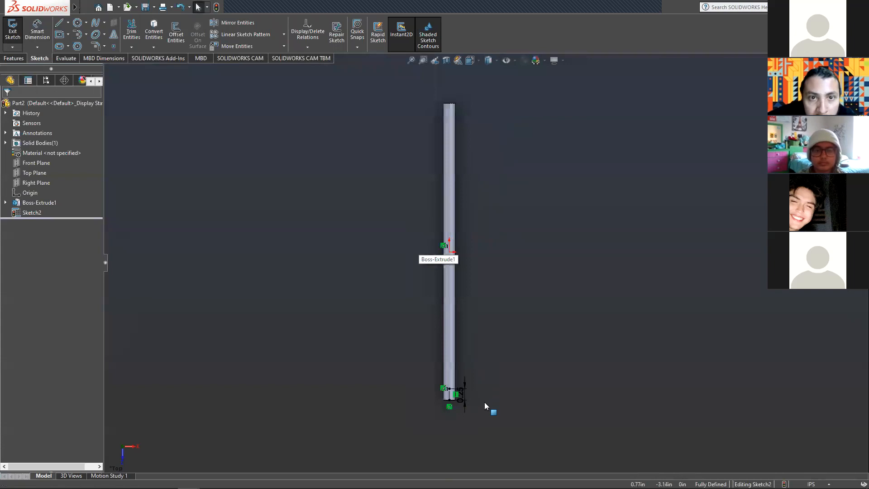
click(35, 173)
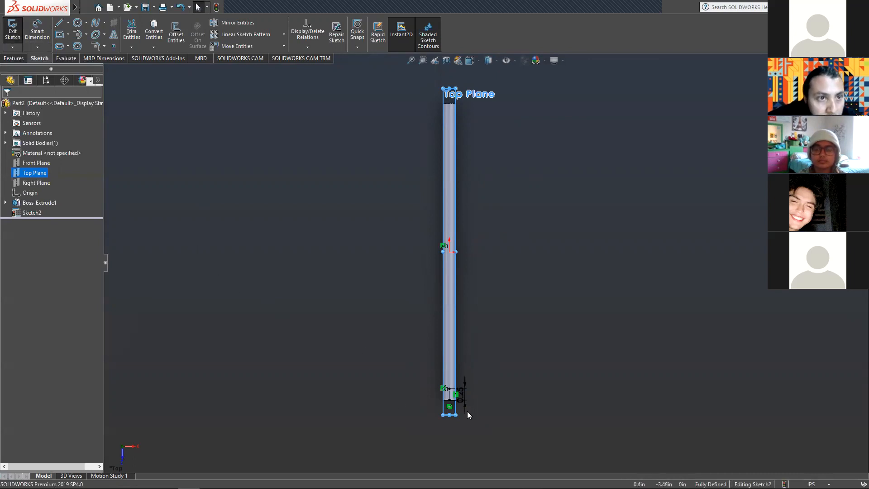
click(486, 400)
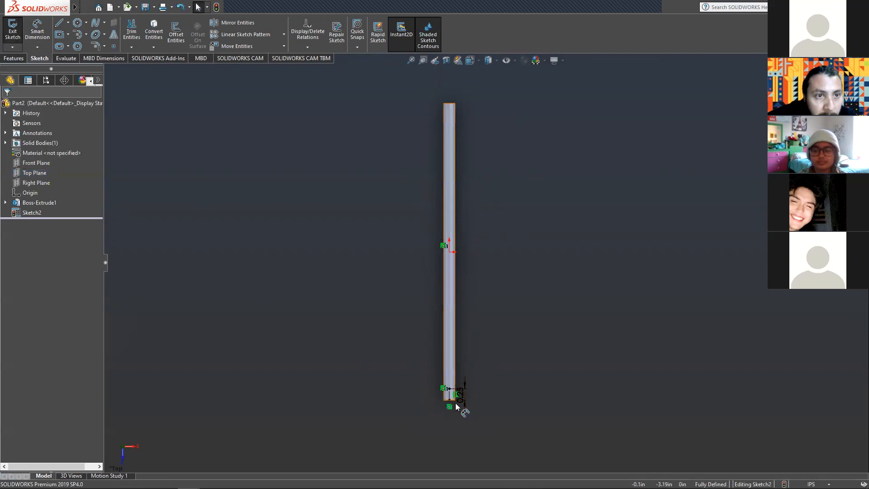
- Sketch a center rectangle about 0.11 in wide and 0.12 in high, centered on the centerline's upper endpoint
scroll(473, 394, down, 8)
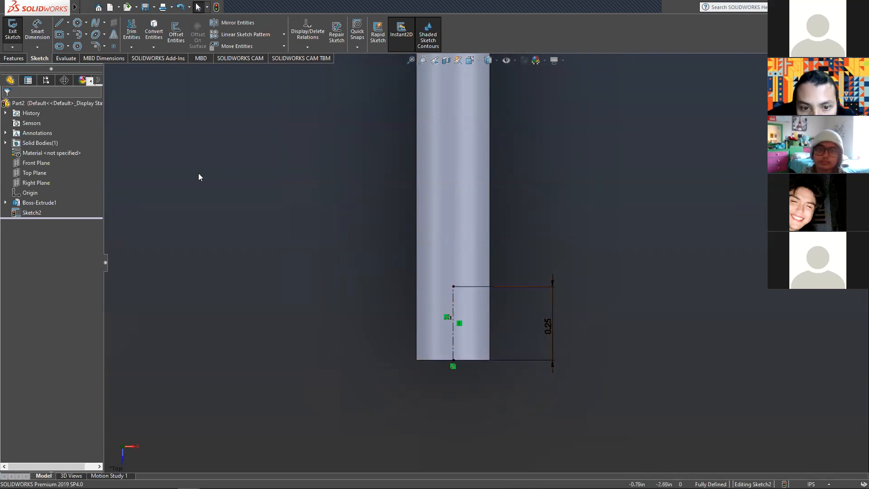
click(60, 35)
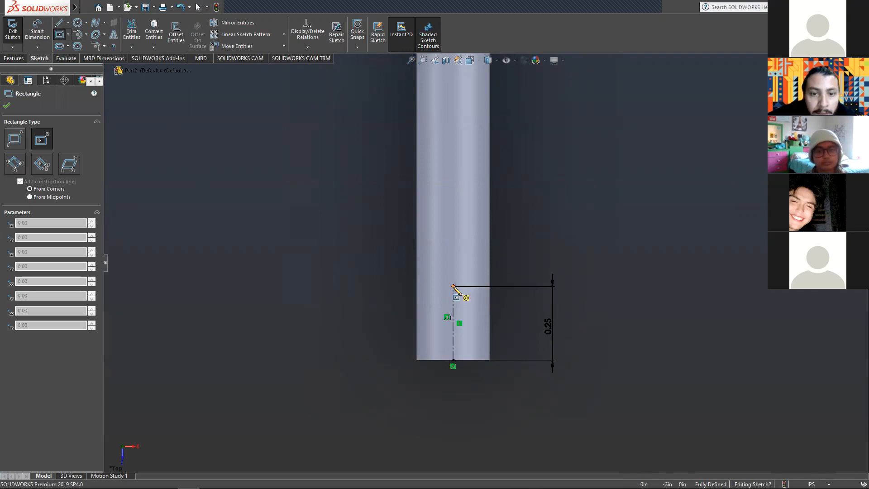
click(454, 286)
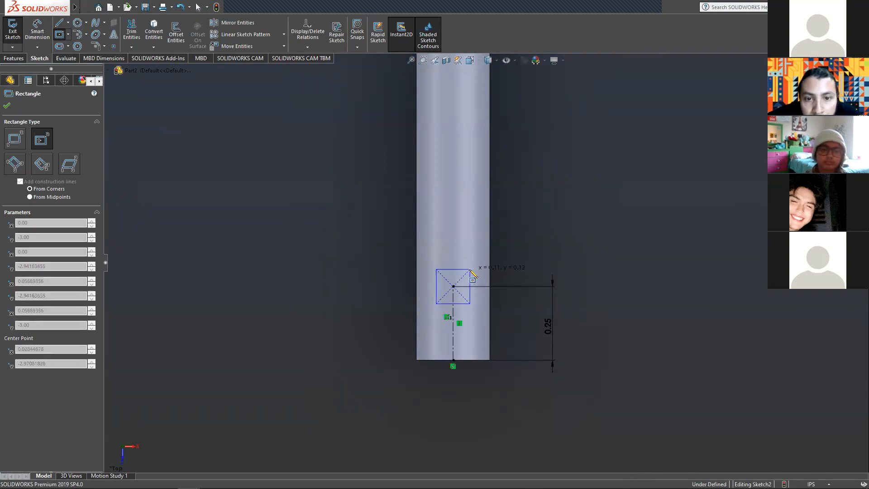
click(470, 269)
key(Escape)
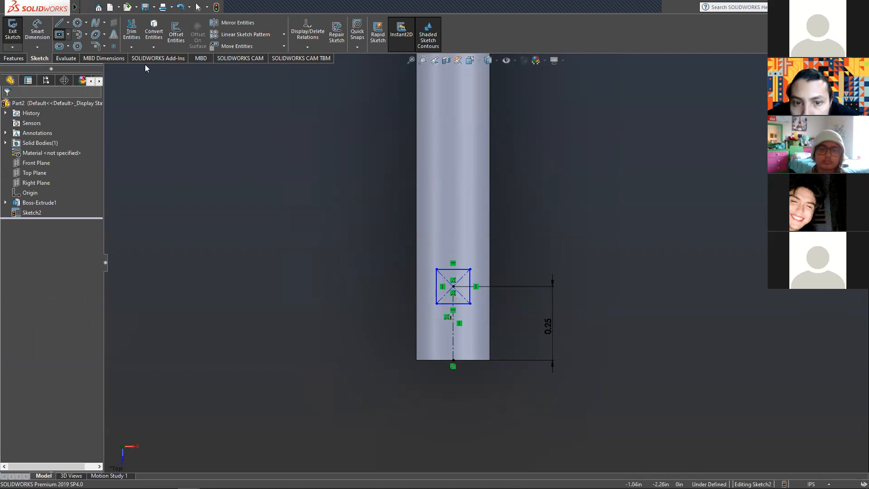
- Dimension the rectangle to 0.1 in wide and 0.1 in high, and leave the dimension command
click(457, 271)
click(458, 231)
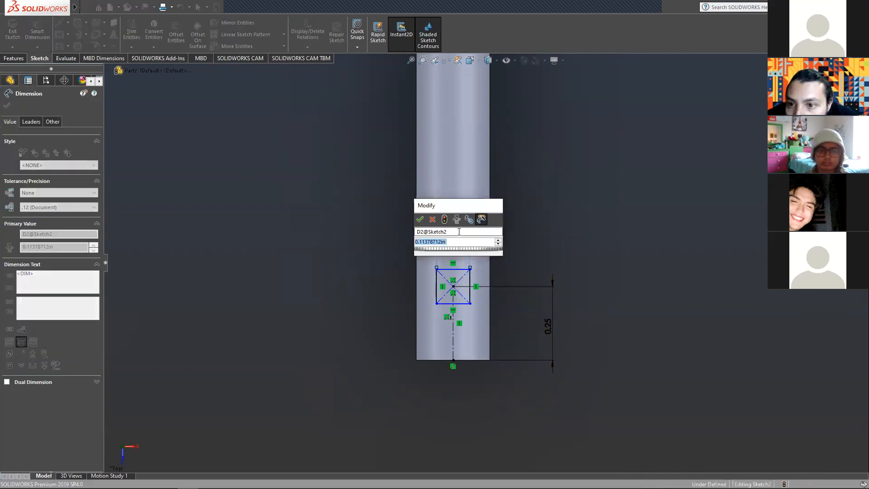
text(.1)
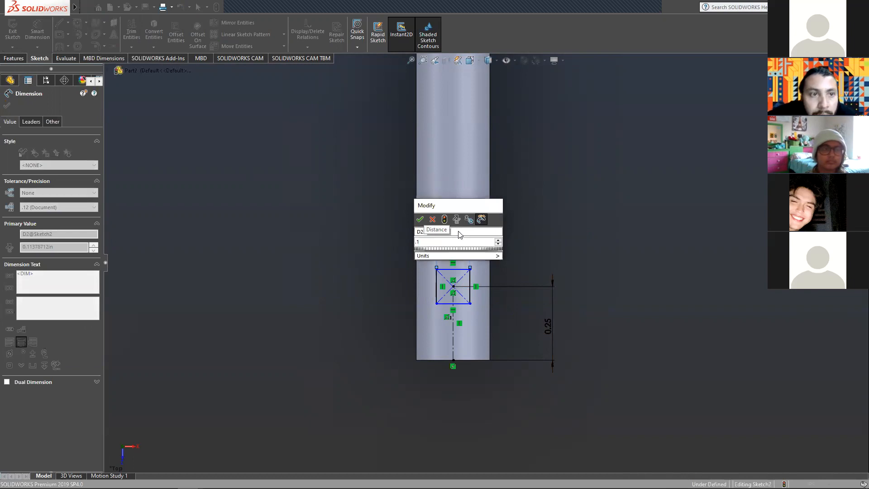
key(Return)
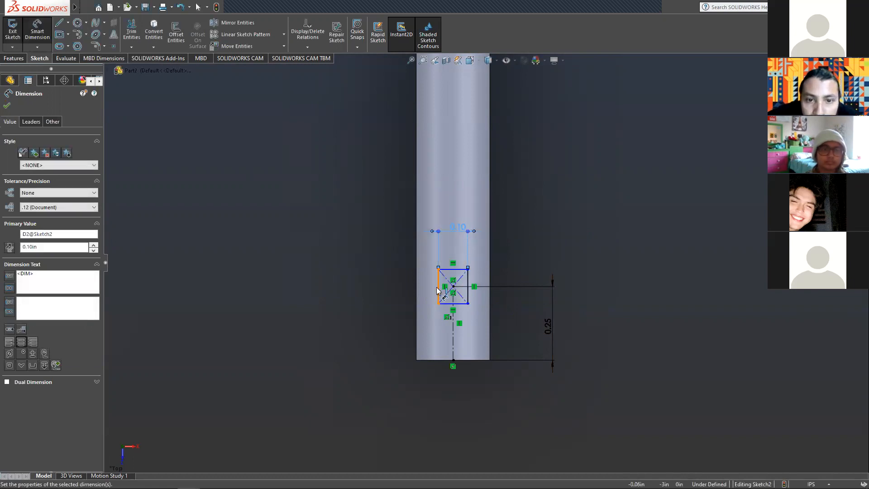
click(437, 287)
click(389, 287)
text(.2)
key(BackSpace)
text(1)
key(Return)
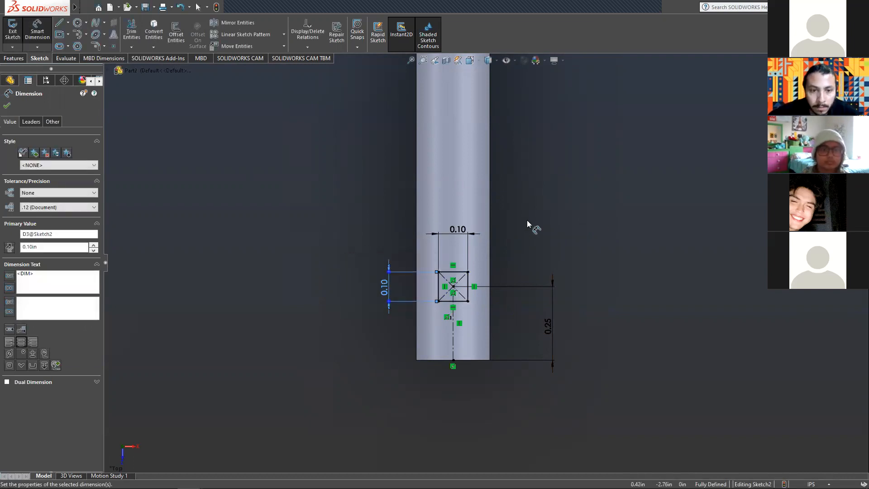
key(Escape)
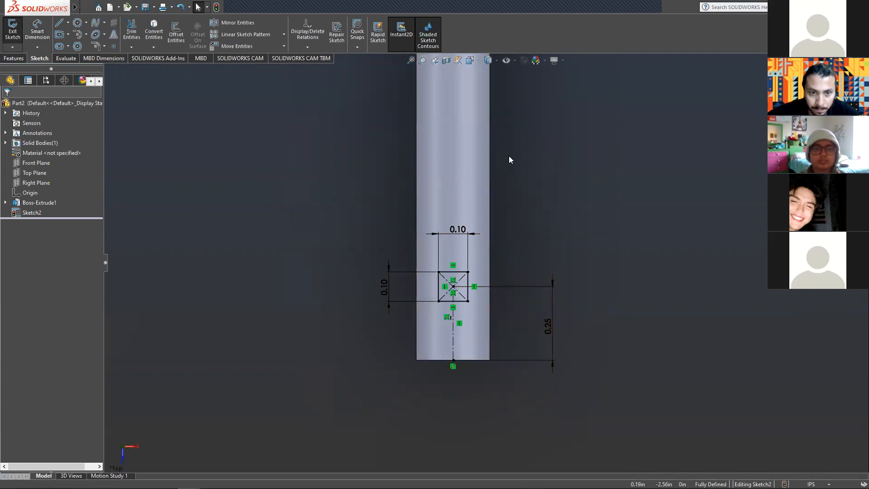
- Exit the sketch and start an extruded cut of the square with the Through All - Both end condition
click(12, 38)
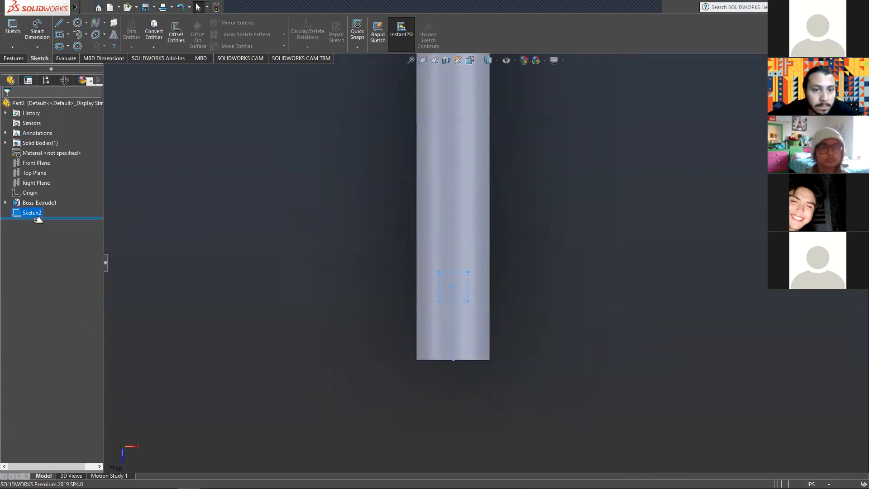
click(14, 58)
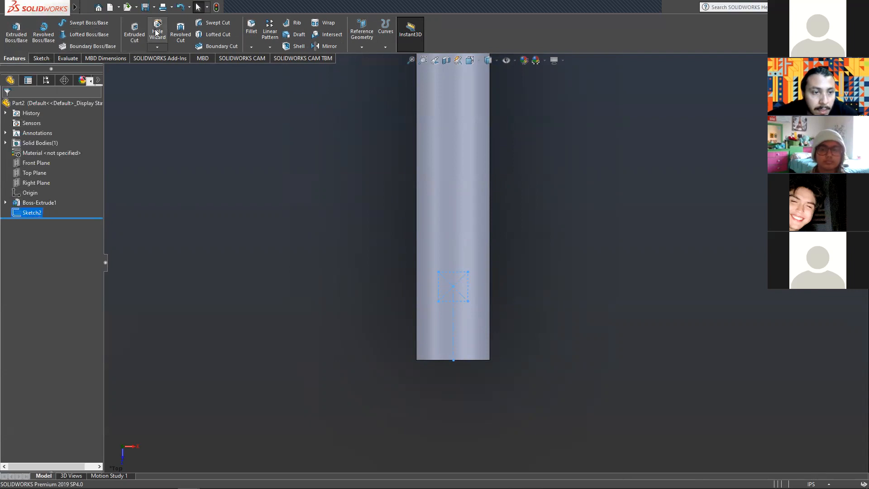
click(134, 38)
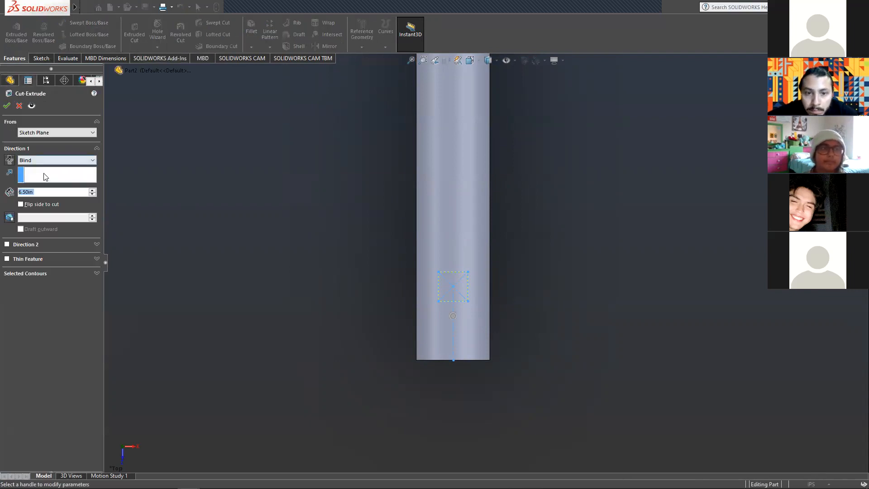
click(80, 162)
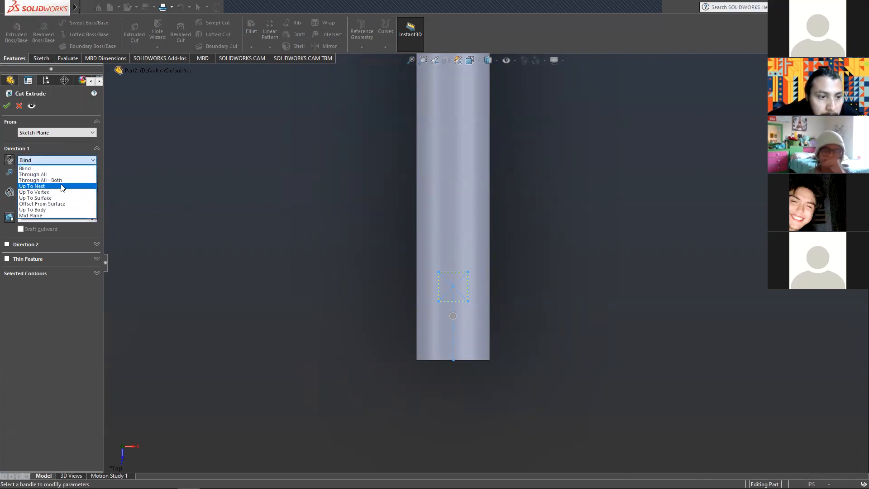
click(61, 150)
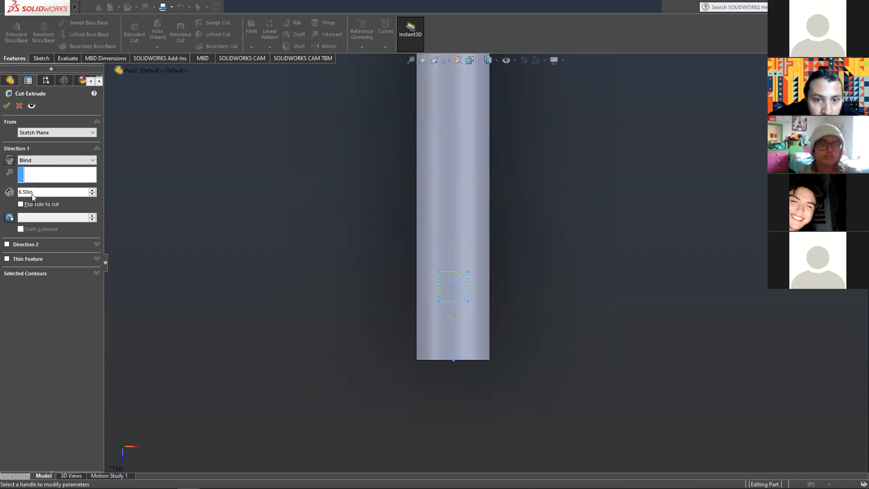
middle_drag(167, 240, 471, 293)
click(57, 160)
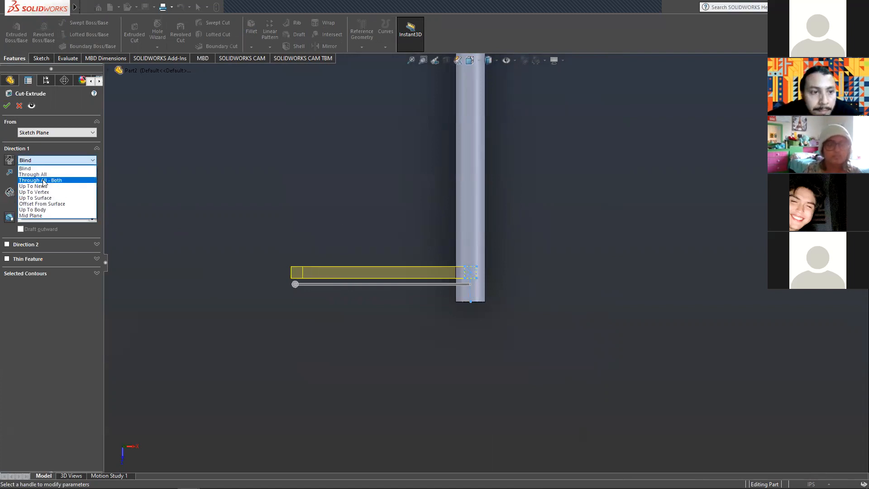
click(43, 181)
- Try the Up To Surface end condition for the cut, using the rod's cylindrical face as the limit
middle_drag(563, 298, 617, 291)
mouse_move(641, 286)
middle_down()
mouse_move(428, 275)
mouse_move(446, 273)
mouse_move(480, 274)
mouse_move(370, 285)
middle_up()
scroll(500, 281, down, 3)
click(55, 162)
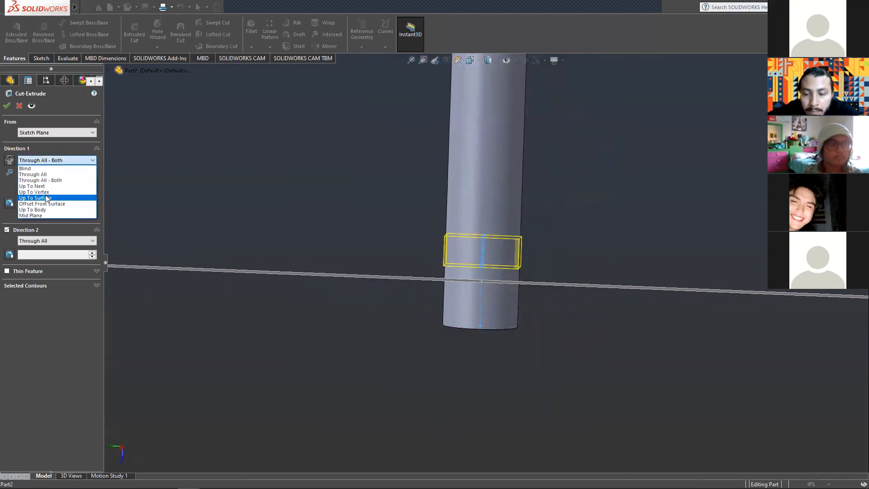
click(47, 198)
click(514, 218)
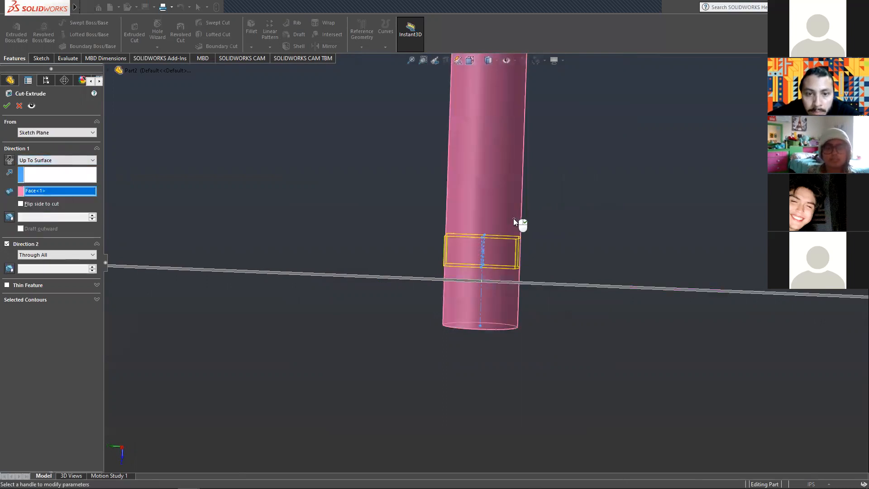
middle_drag(526, 262, 507, 258)
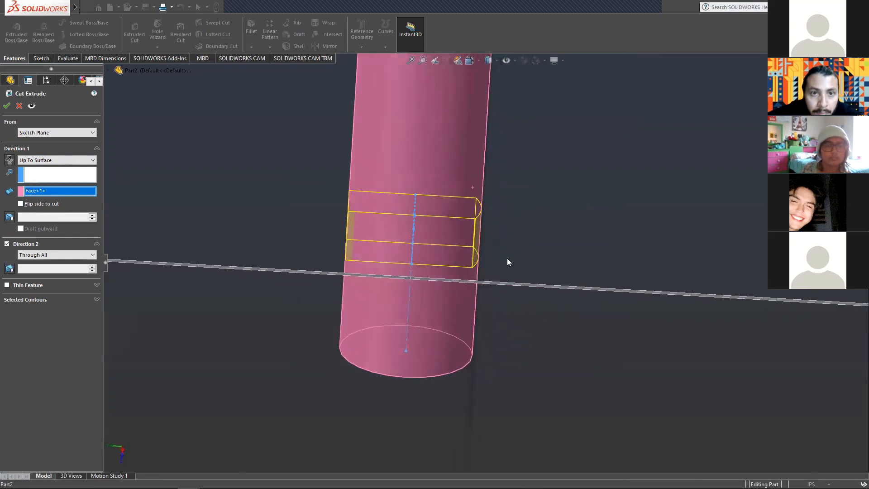
middle_drag(291, 238, 360, 221)
scroll(360, 222, up, 5)
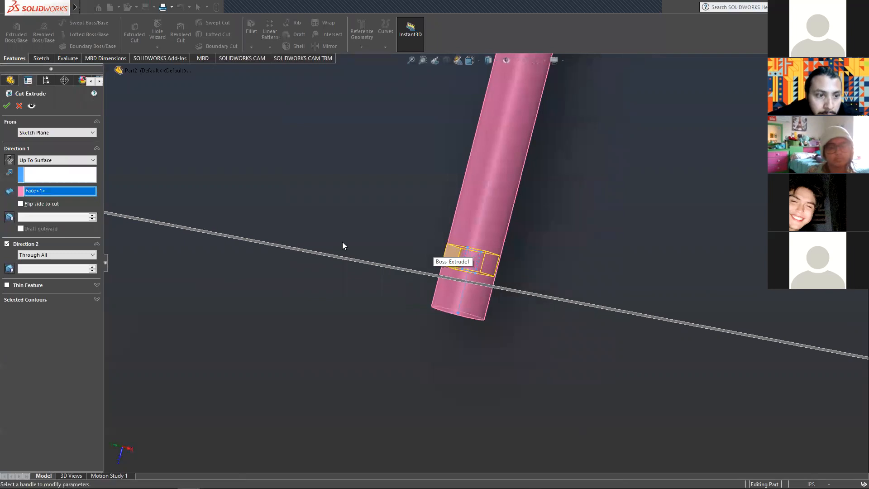
- Set the cut's end condition to Through All - Both and accept the feature
click(40, 161)
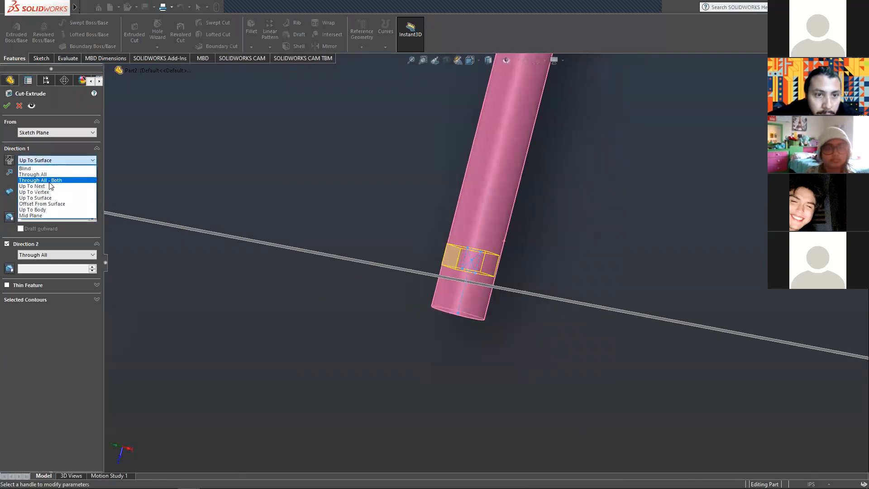
click(41, 181)
click(6, 107)
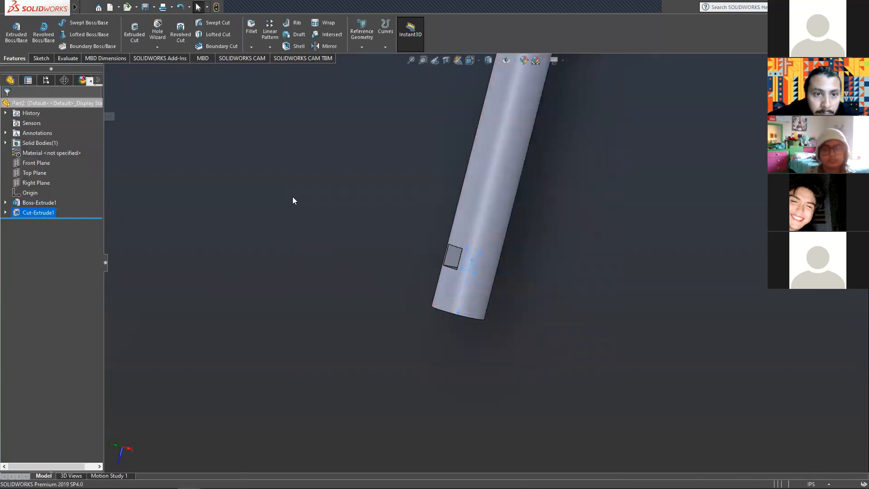
- Examine the square cut near the rod's end and the sketch nested under the cut feature
scroll(370, 256, up, 3)
scroll(431, 272, up, 5)
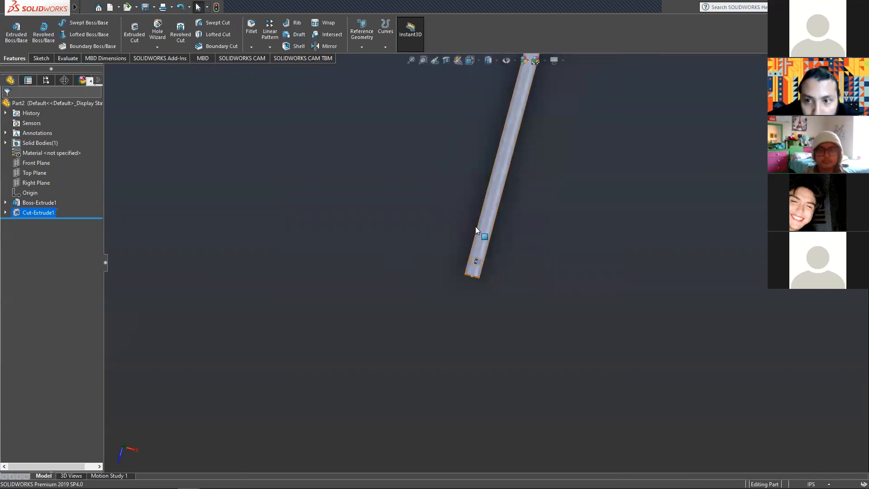
scroll(517, 237, down, 5)
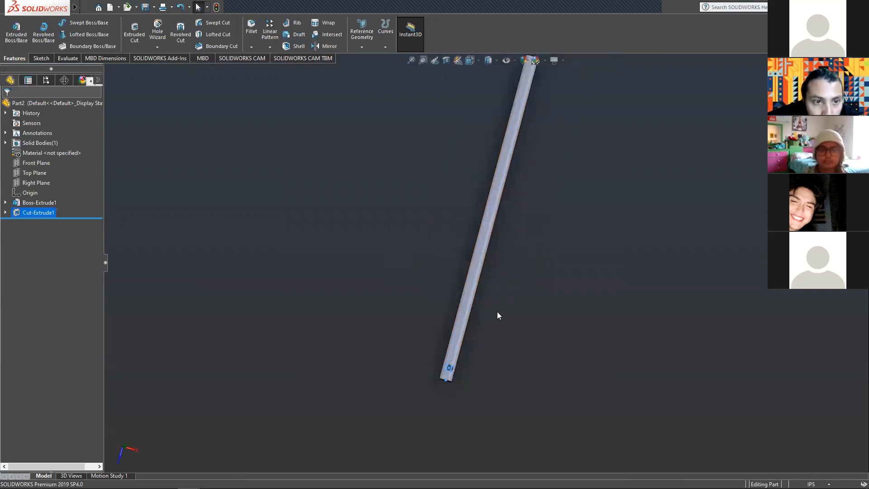
middle_drag(477, 303, 457, 254)
click(385, 306)
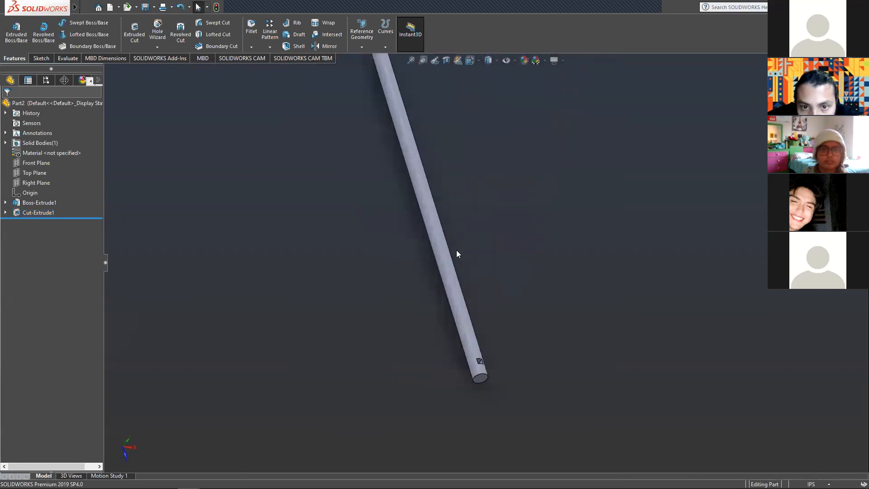
click(5, 212)
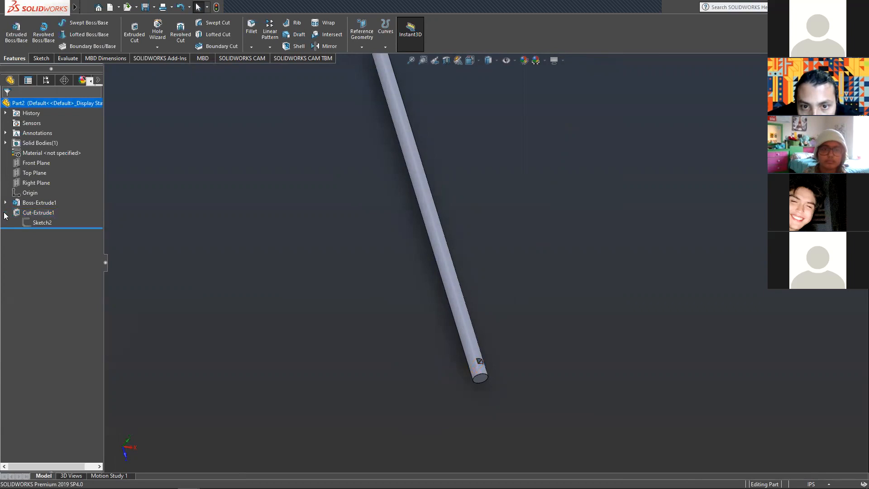
click(5, 212)
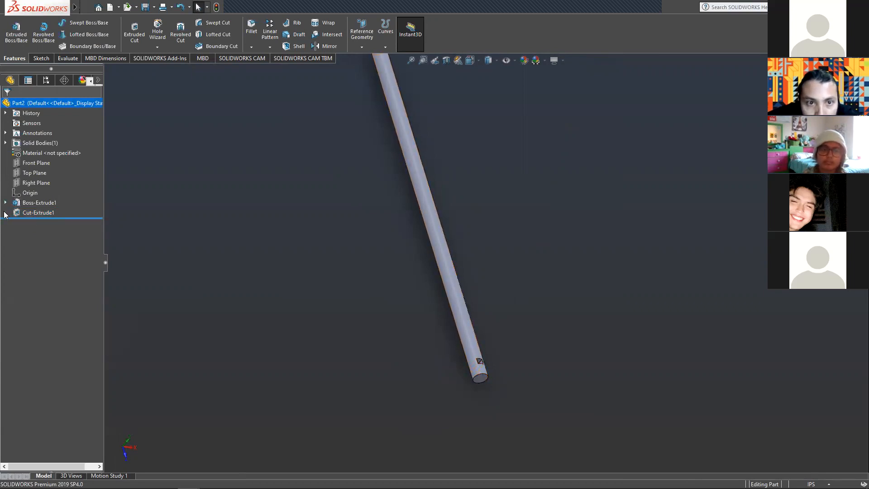
click(5, 212)
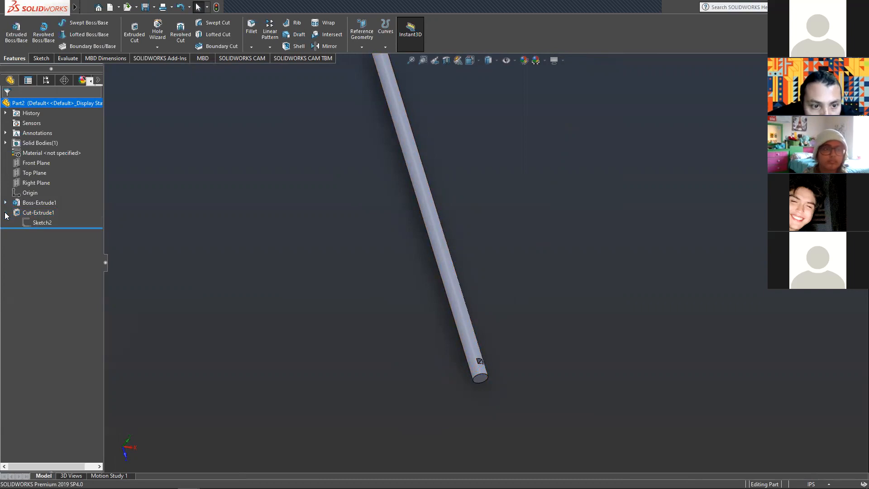
right_click(40, 224)
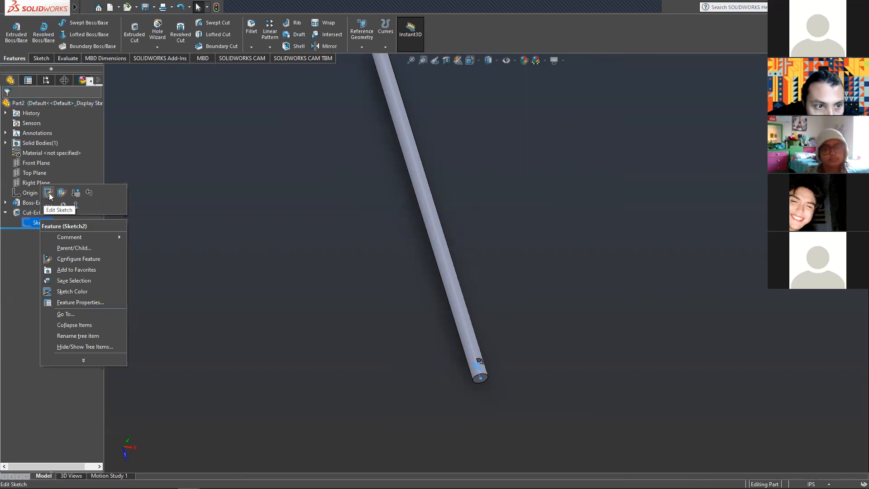
click(189, 229)
click(5, 212)
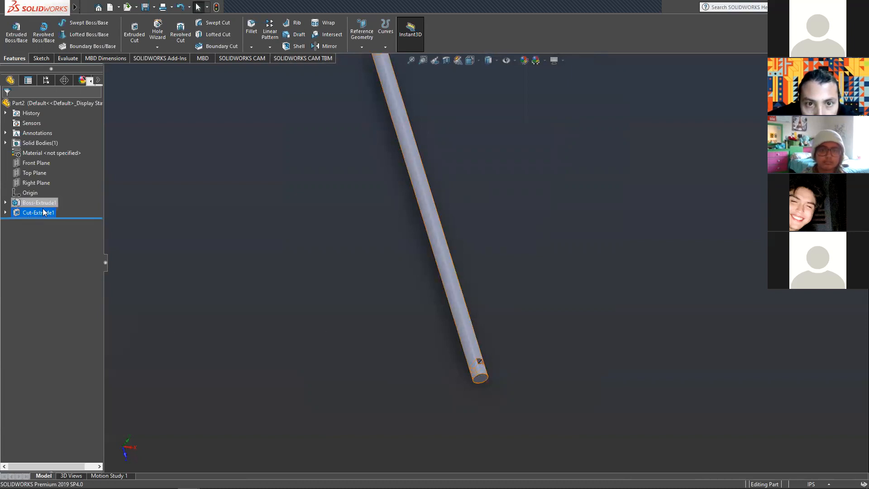
- Start a Mirror feature and choose the Front Plane as the mirror plane
click(330, 46)
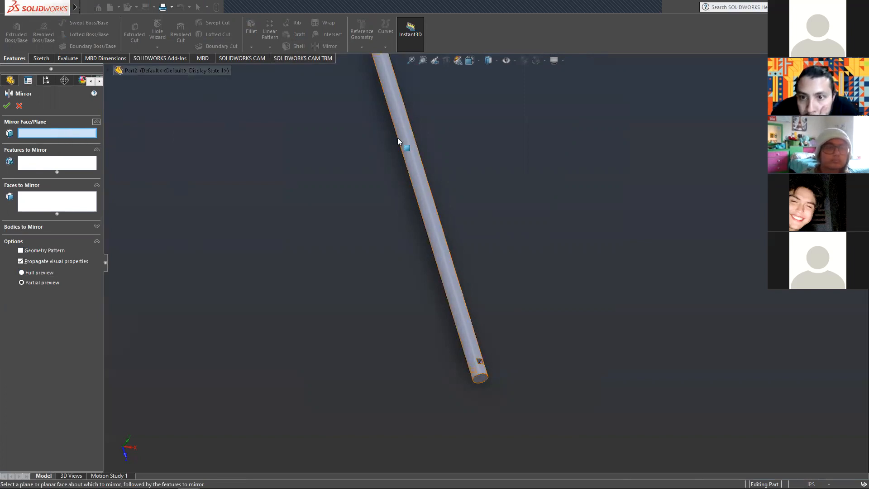
scroll(469, 206, up, 1)
scroll(500, 232, down, 1)
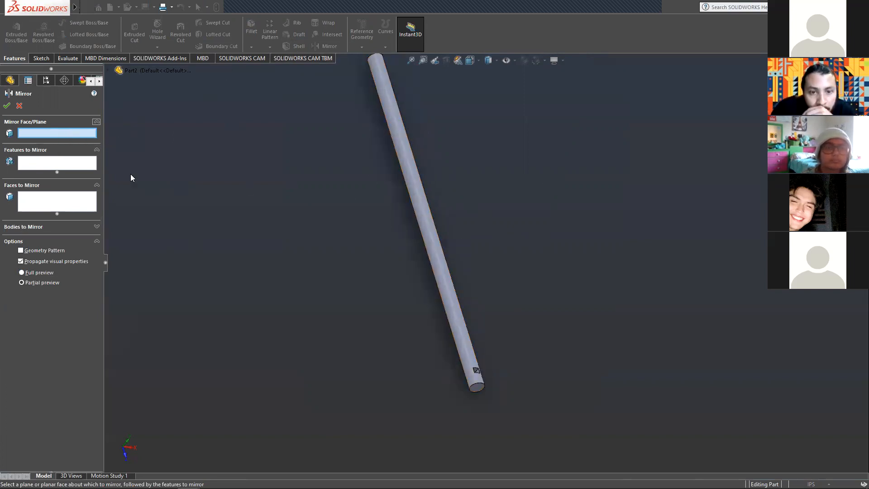
click(109, 69)
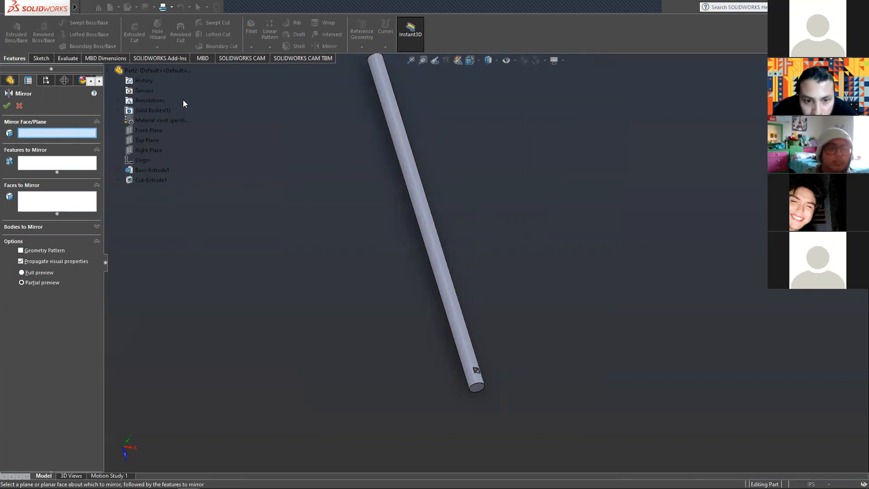
click(150, 130)
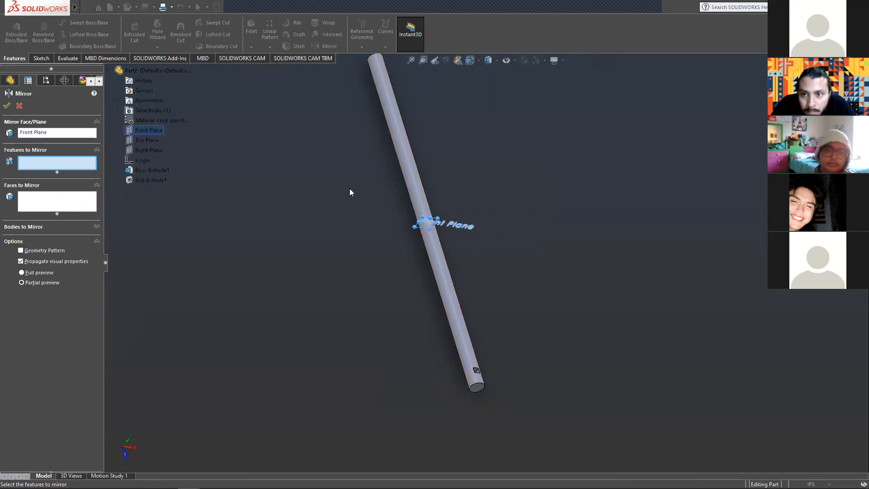
click(109, 70)
click(109, 70)
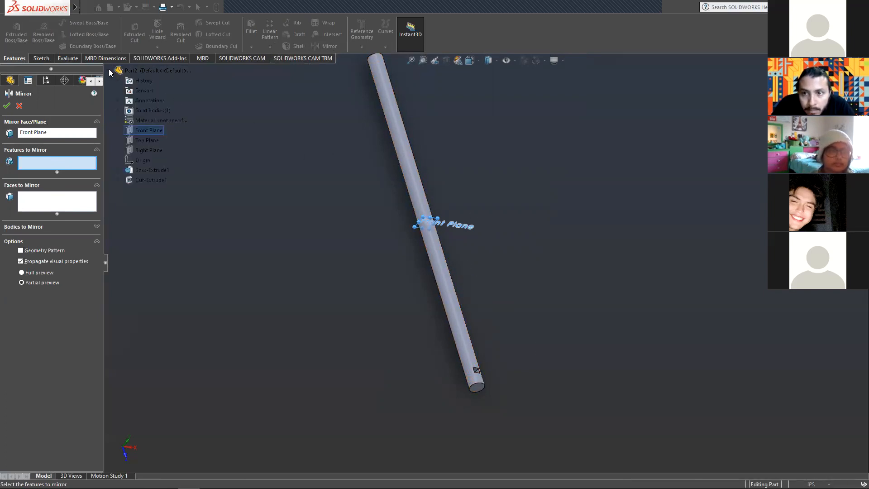
click(109, 70)
click(109, 70)
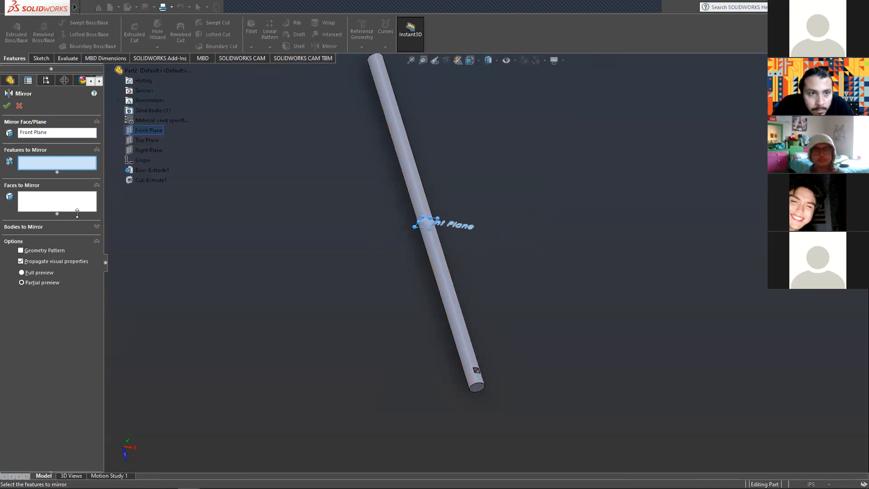
click(109, 71)
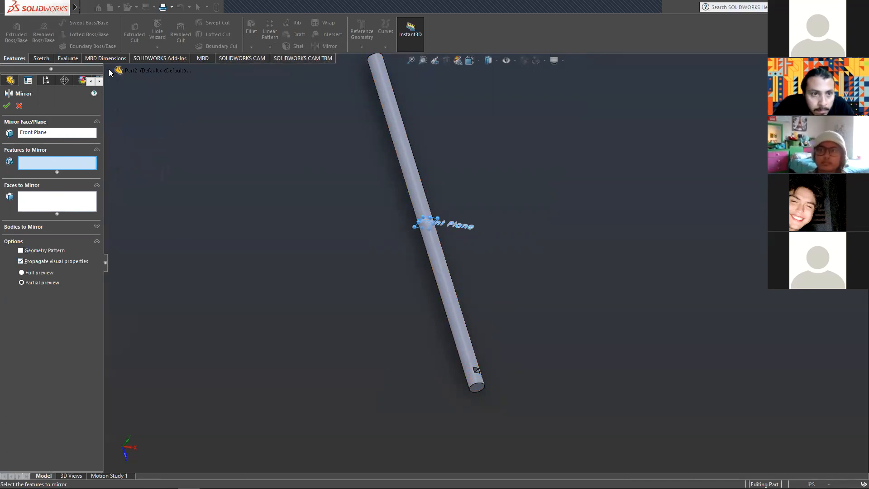
click(109, 70)
click(109, 70)
click(109, 70)
click(109, 70)
click(109, 69)
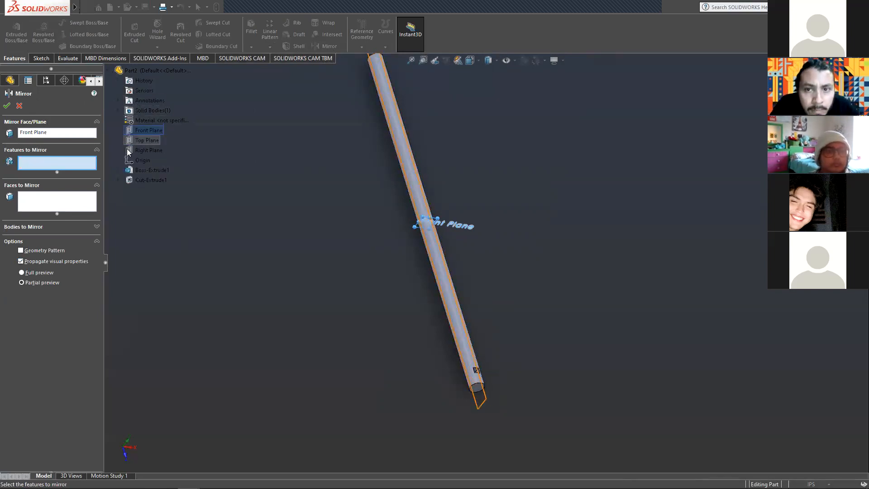
- Choose the square extruded cut as the feature to mirror
click(118, 179)
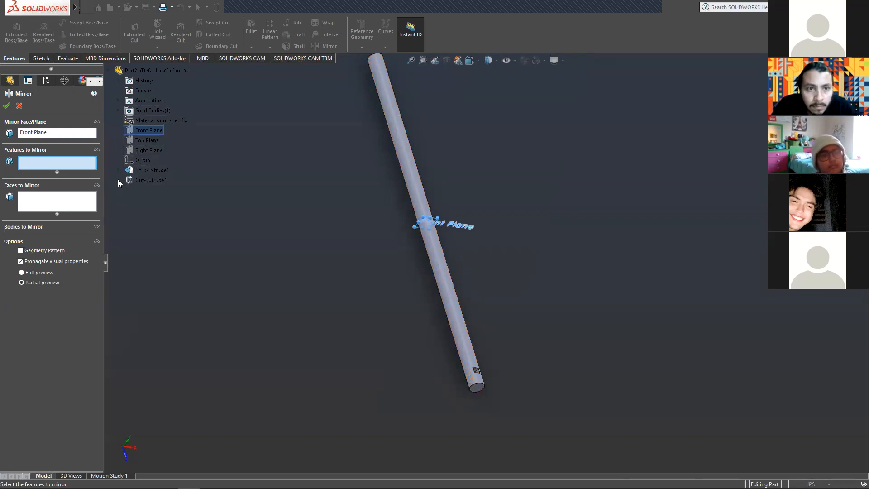
click(118, 180)
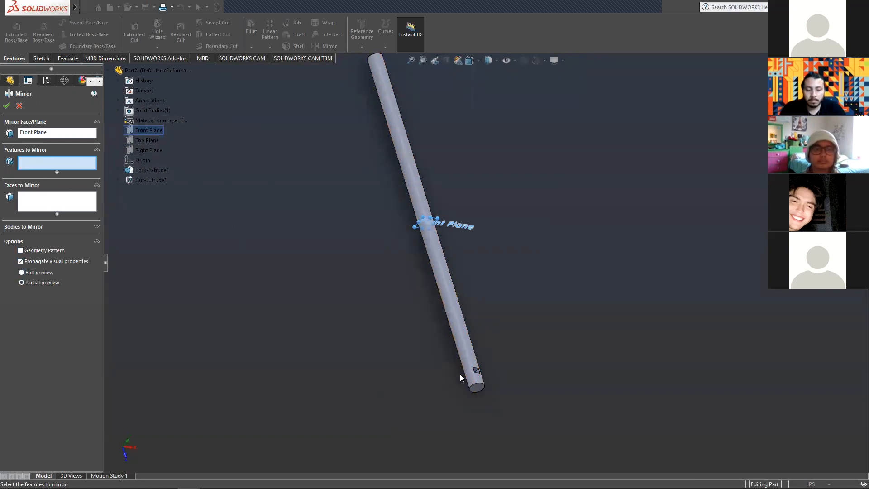
click(132, 180)
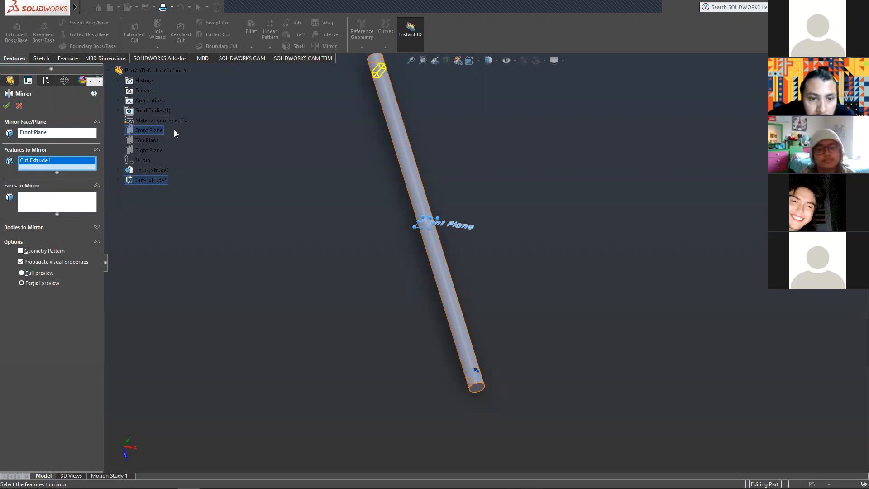
- Review the mirror plane, features and faces selections of the mirror feature
click(71, 132)
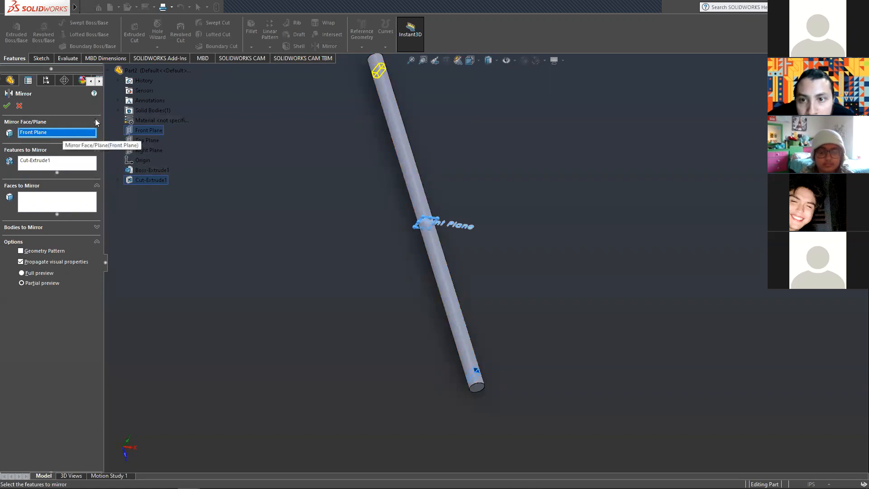
click(109, 72)
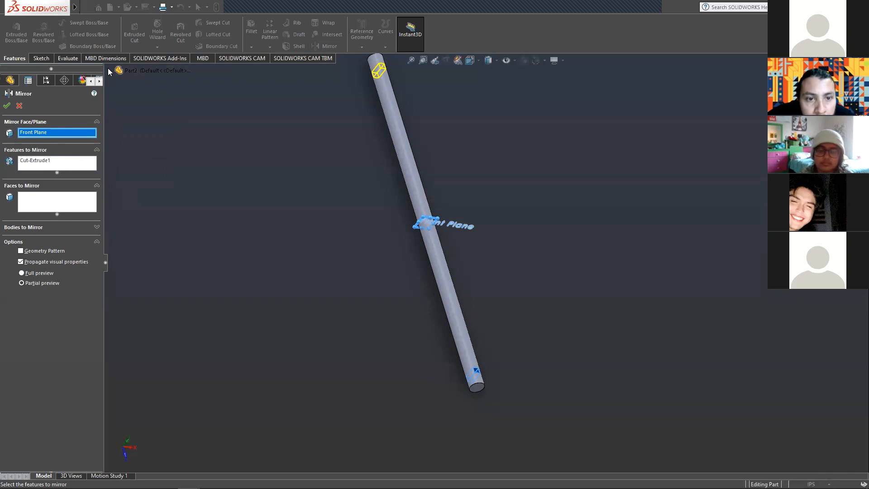
click(109, 70)
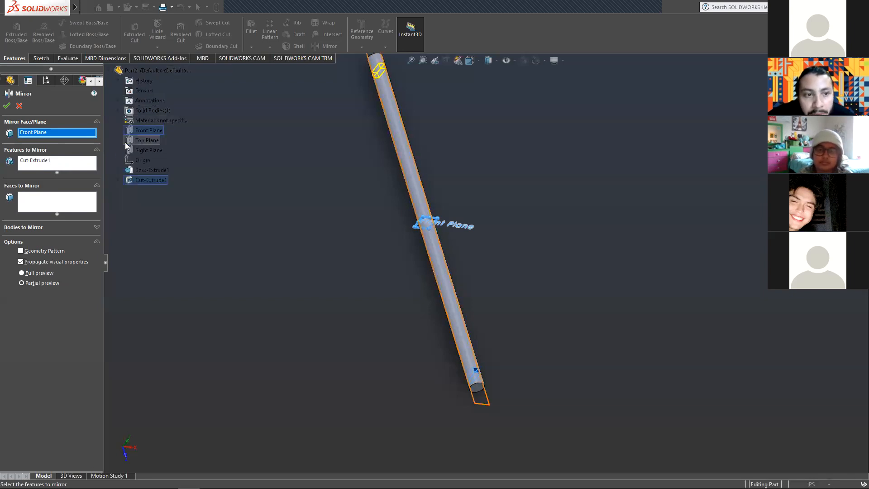
click(56, 163)
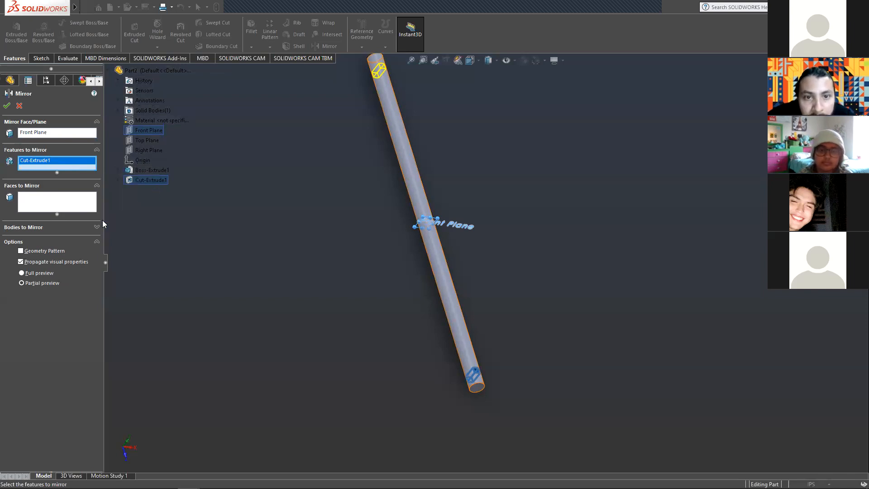
click(37, 205)
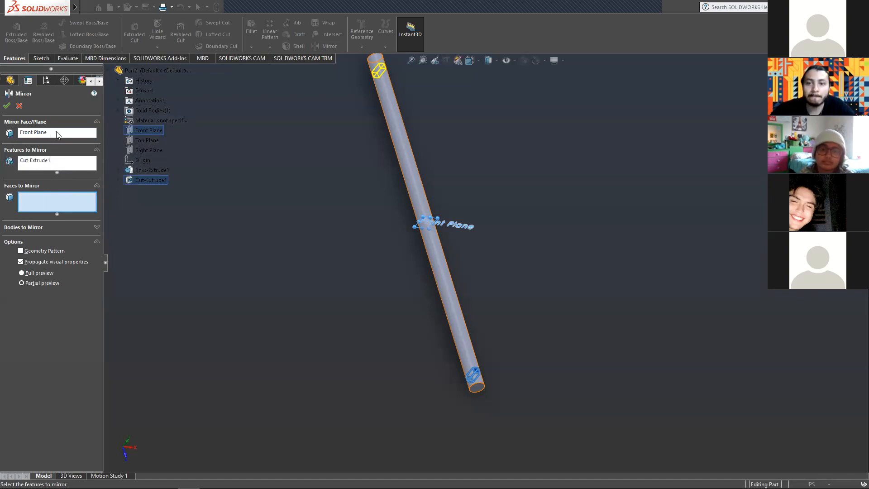
click(58, 133)
click(62, 163)
click(49, 209)
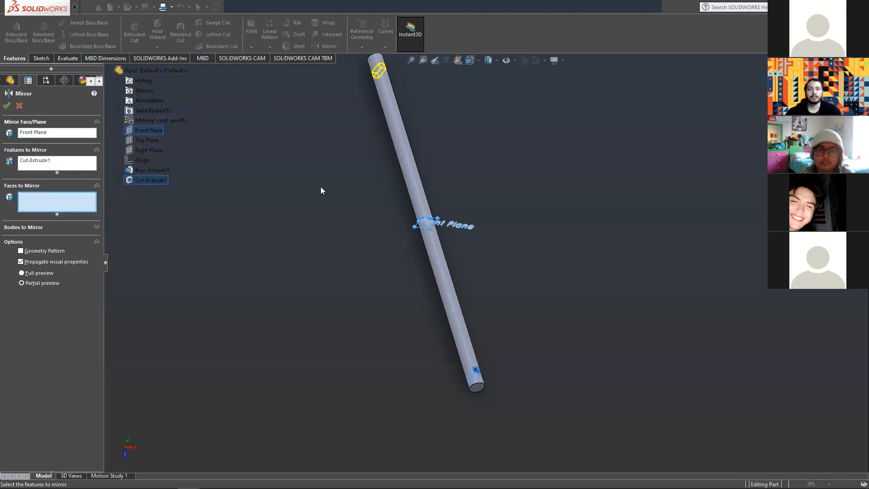
click(68, 134)
click(66, 164)
click(59, 198)
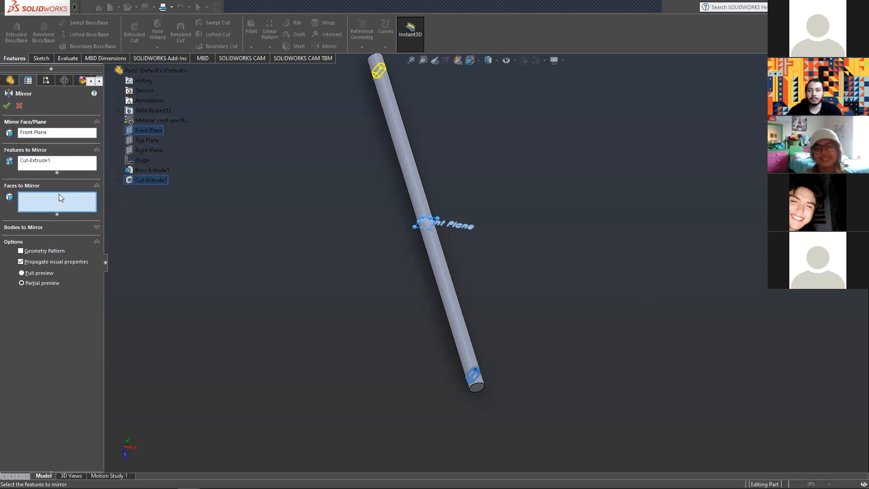
click(53, 136)
click(56, 163)
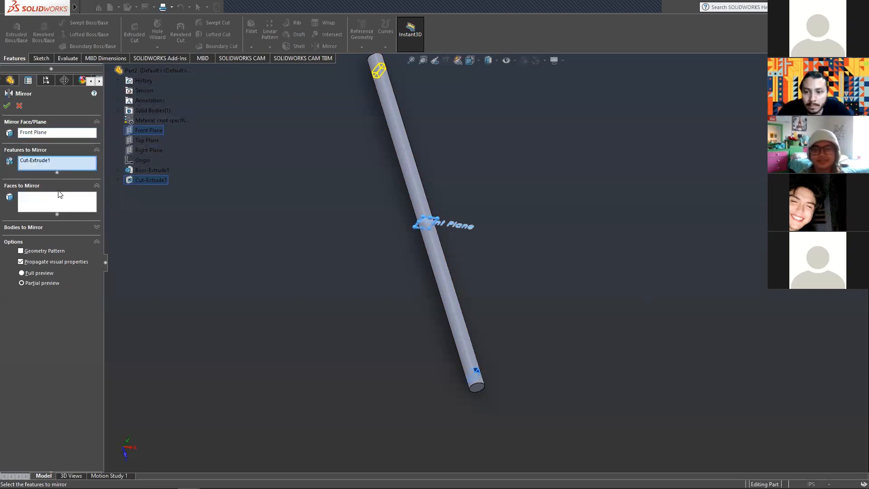
- Accept the mirror of the square cut and check the holes at both ends of the rod
click(6, 106)
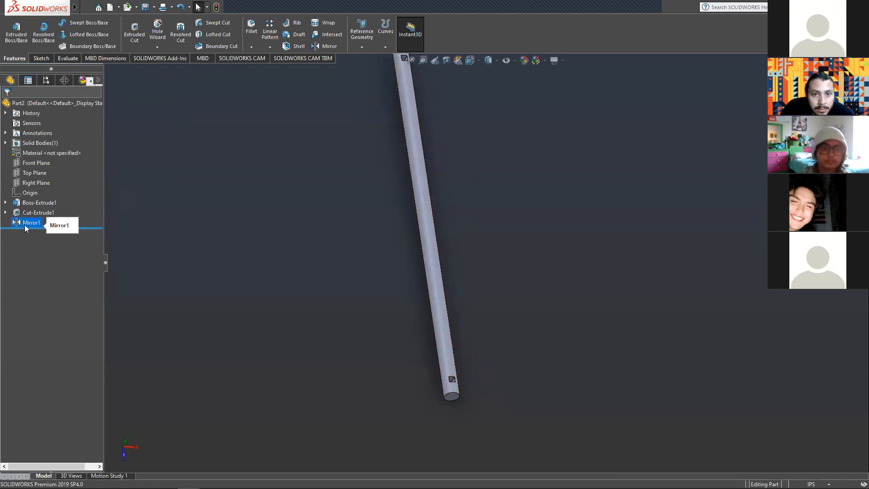
key(f)
scroll(459, 171, down, 3)
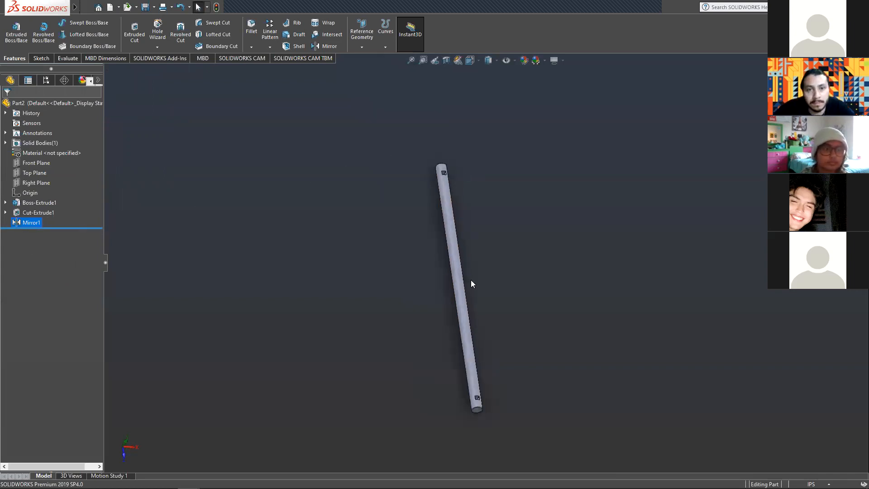
click(503, 347)
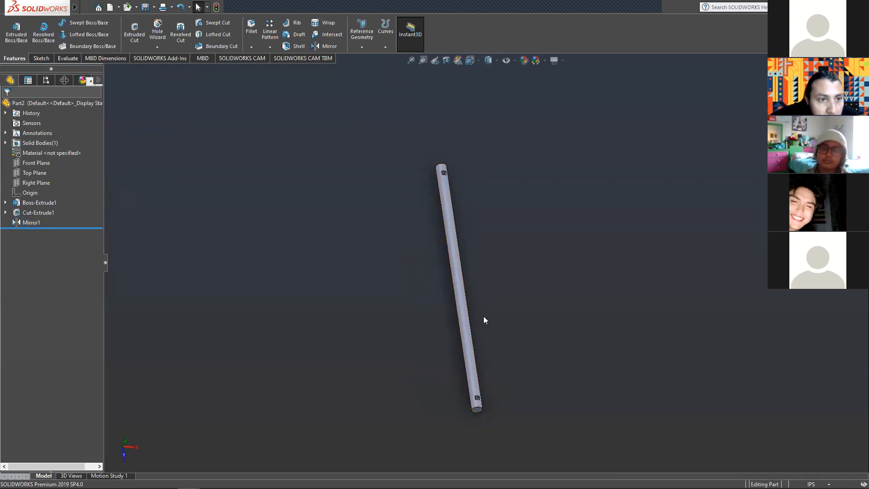
key(space)
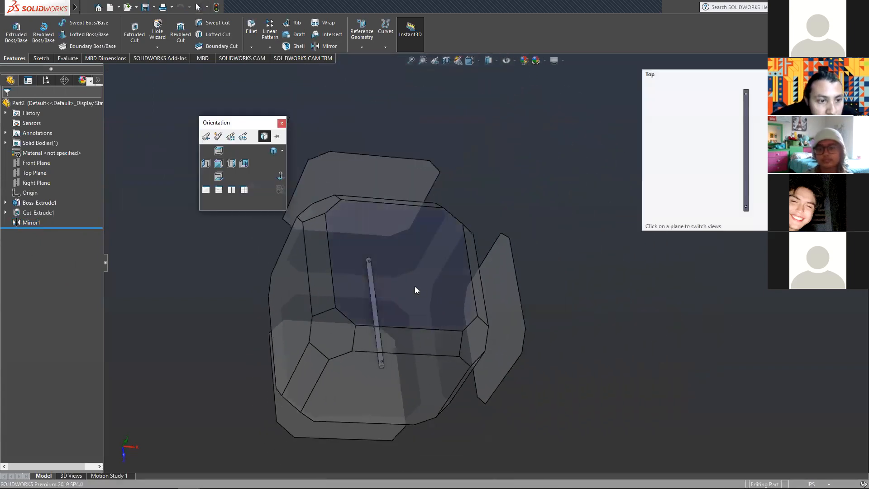
click(504, 189)
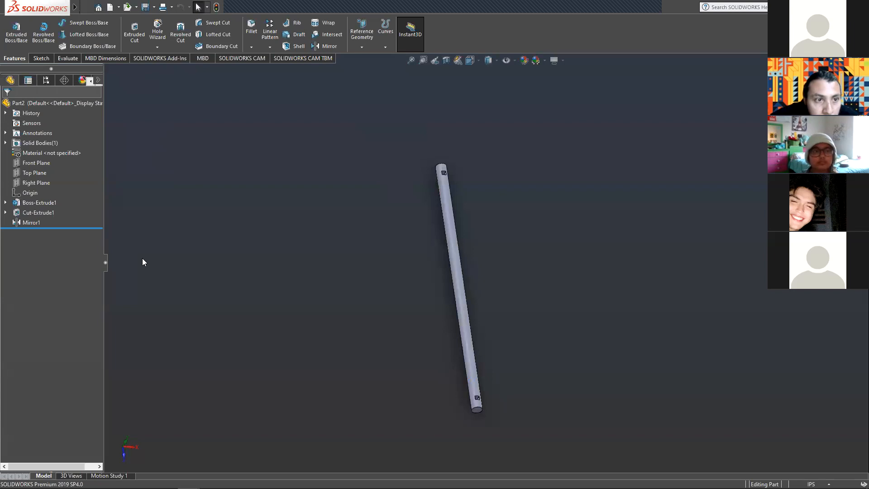
- Examine the dimensions of the square cut's sketch near the rod's end in the Top view
click(5, 213)
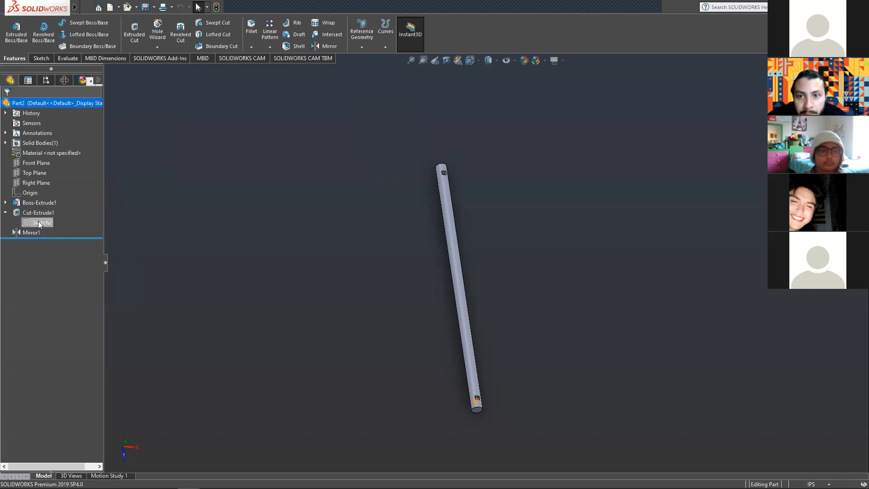
scroll(469, 409, down, 3)
scroll(452, 385, down, 3)
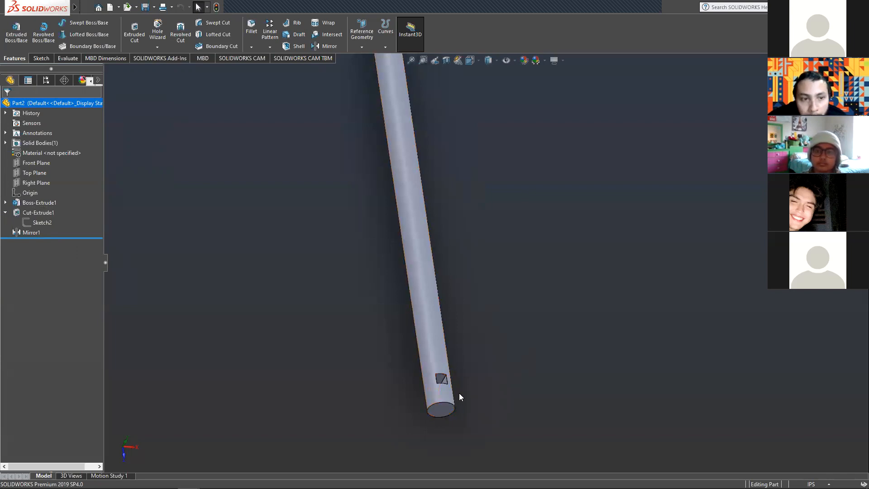
key(space)
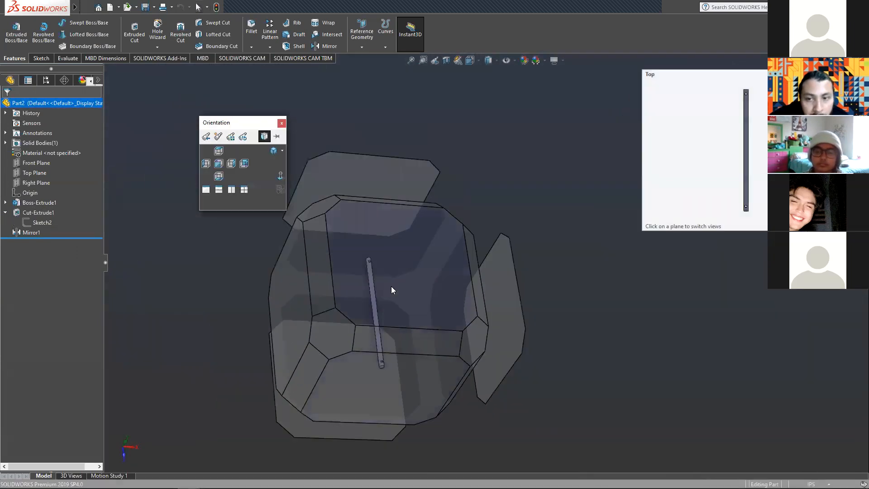
click(392, 291)
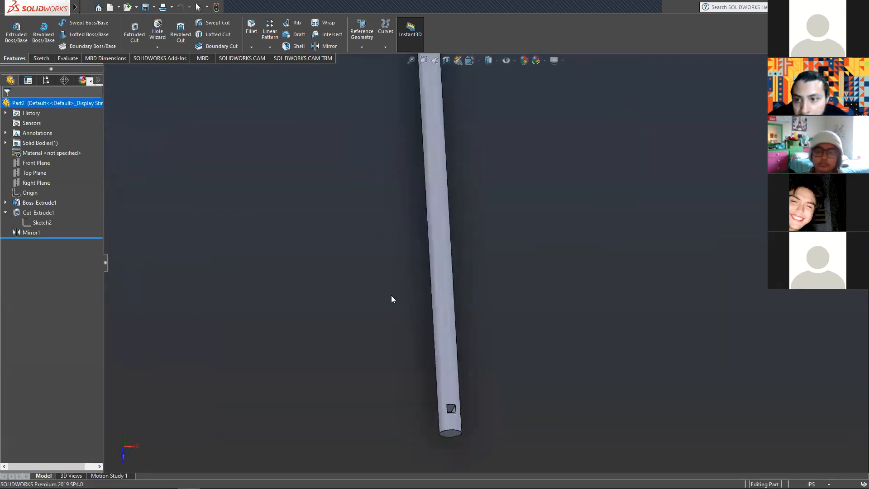
click(31, 223)
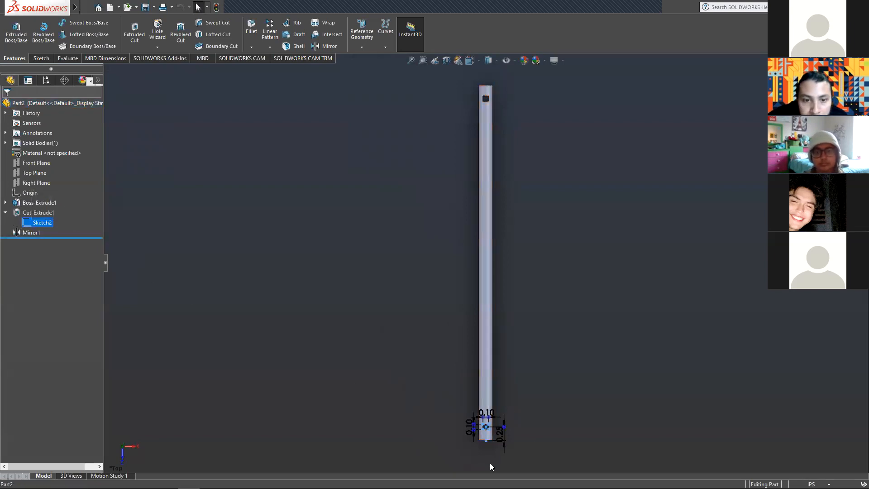
scroll(490, 467, down, 10)
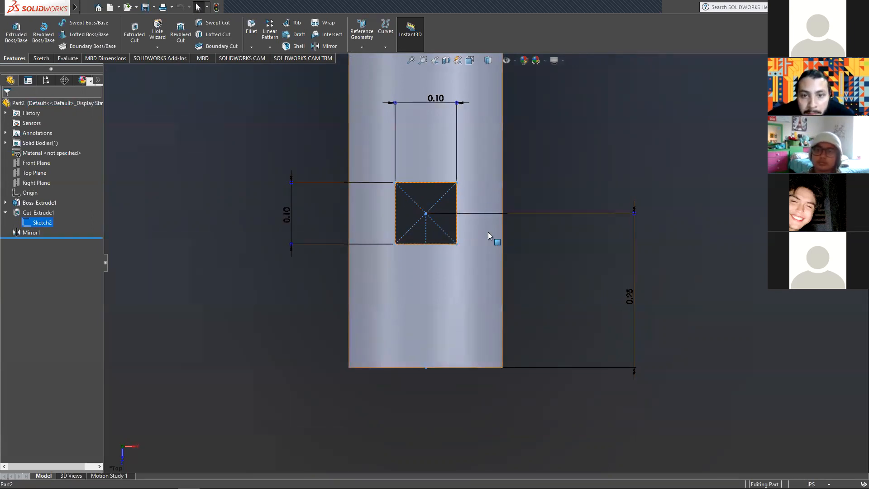
scroll(362, 260, up, 1)
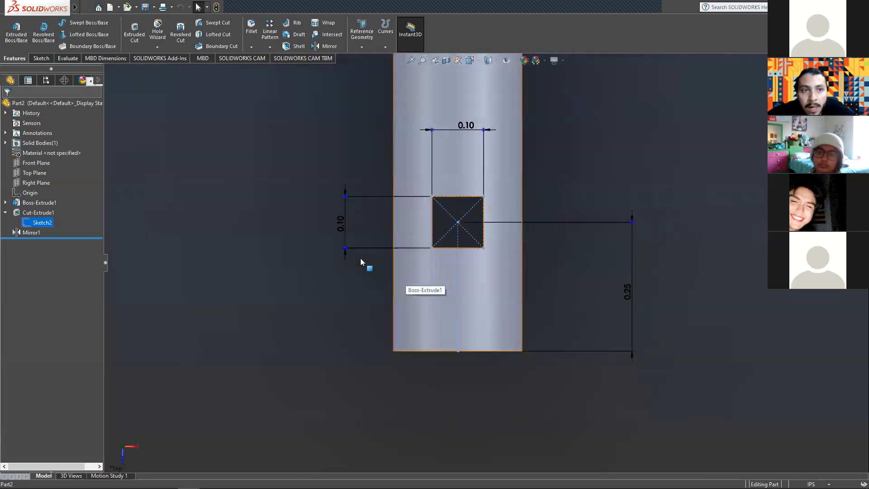
scroll(489, 226, up, 2)
scroll(485, 226, up, 1)
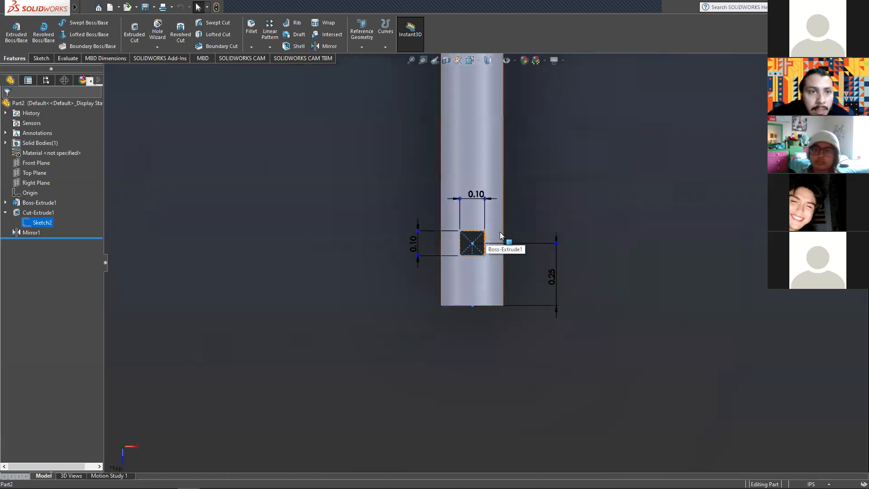
scroll(500, 232, up, 1)
scroll(500, 232, down, 4)
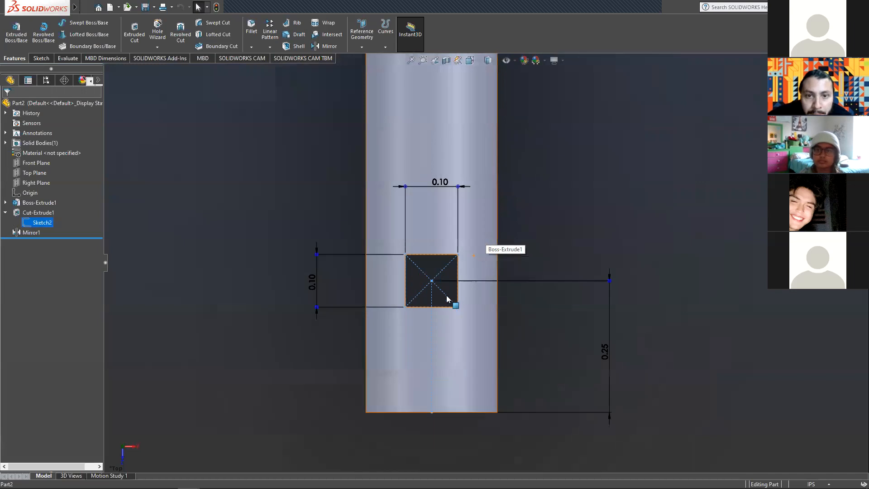
scroll(444, 288, down, 3)
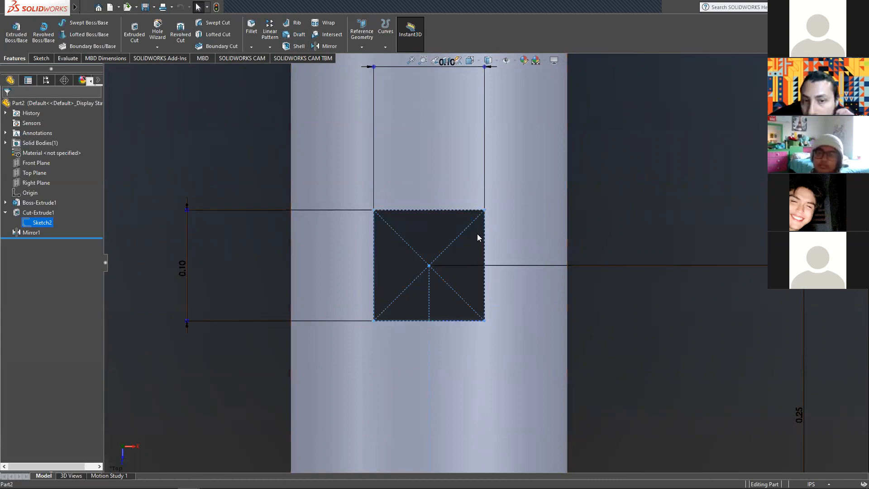
scroll(477, 238, up, 5)
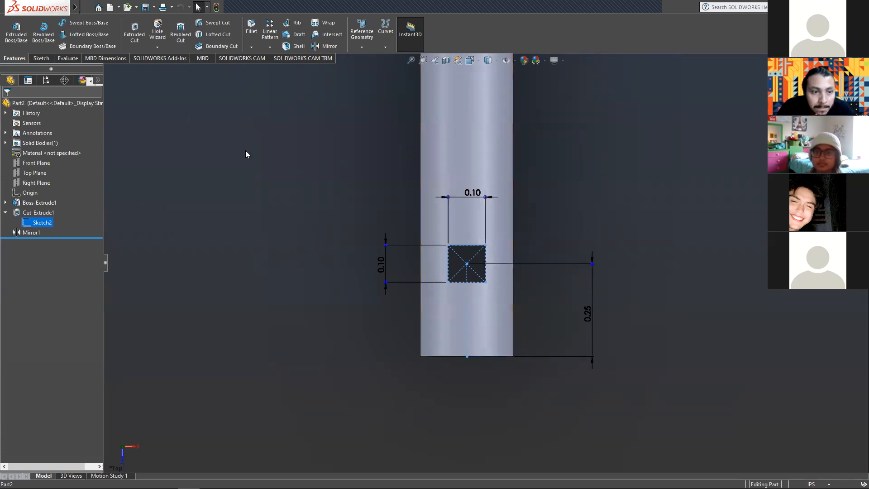
- Open the square cut's sketch to review its relations, close it unedited, and check the cut feature's dimensions
right_click(40, 226)
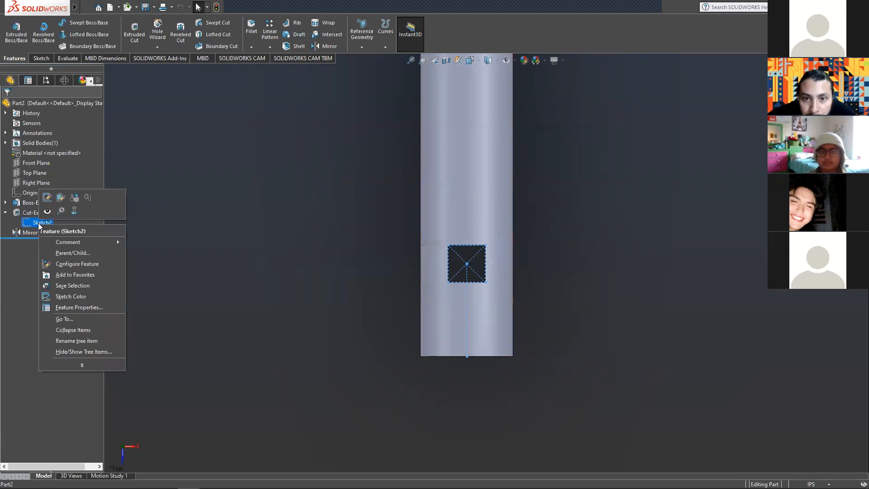
click(47, 198)
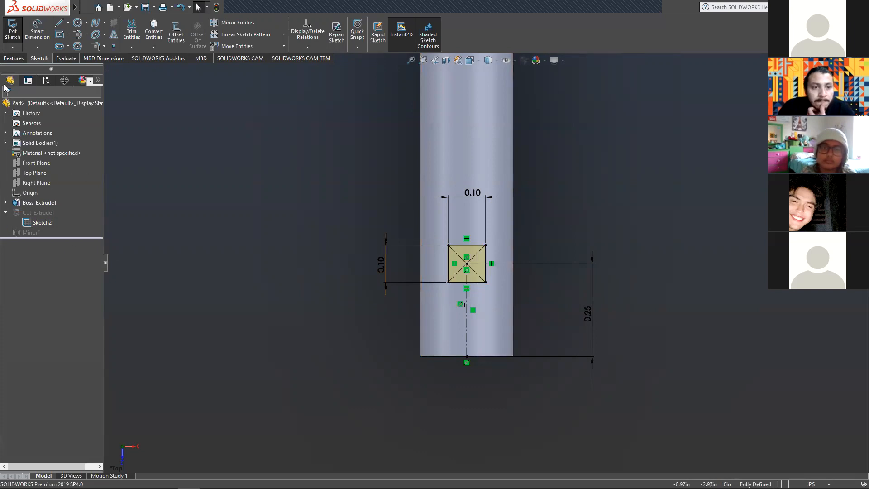
click(8, 27)
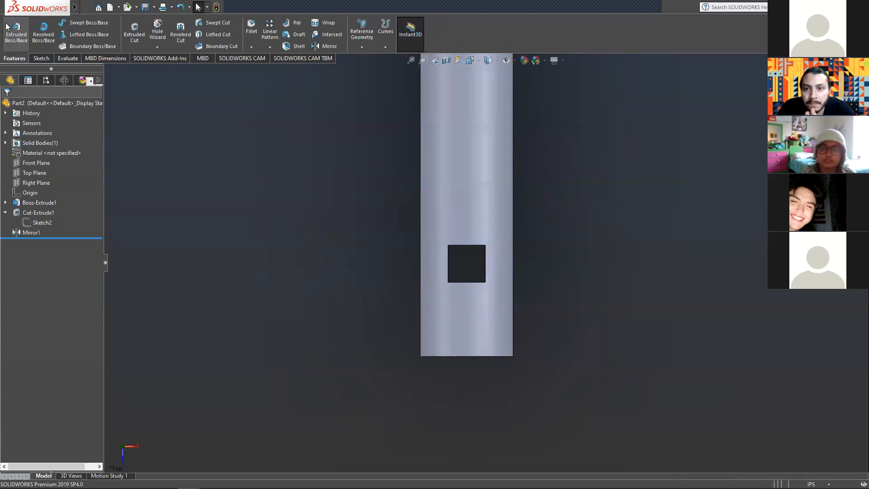
click(32, 214)
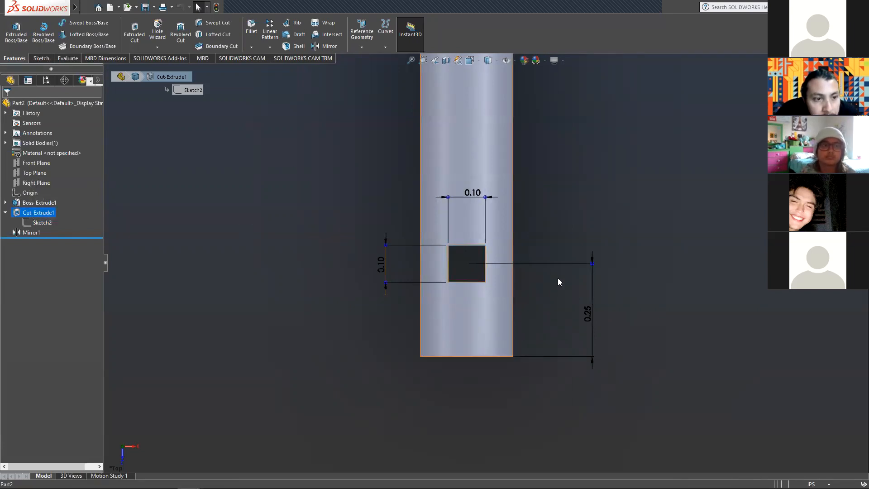
click(347, 294)
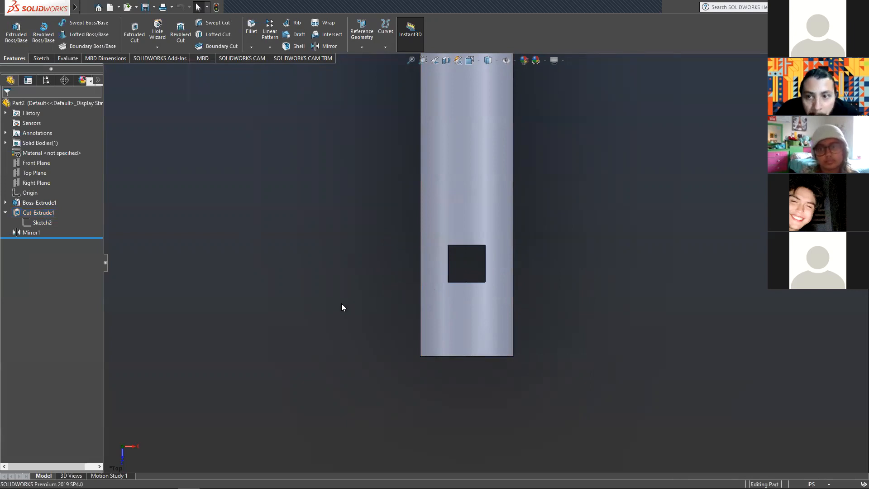
- Inspect the mirrored square hole at the rod's far end and review the mirror feature's plane and feature selections
click(38, 237)
scroll(402, 147, up, 4)
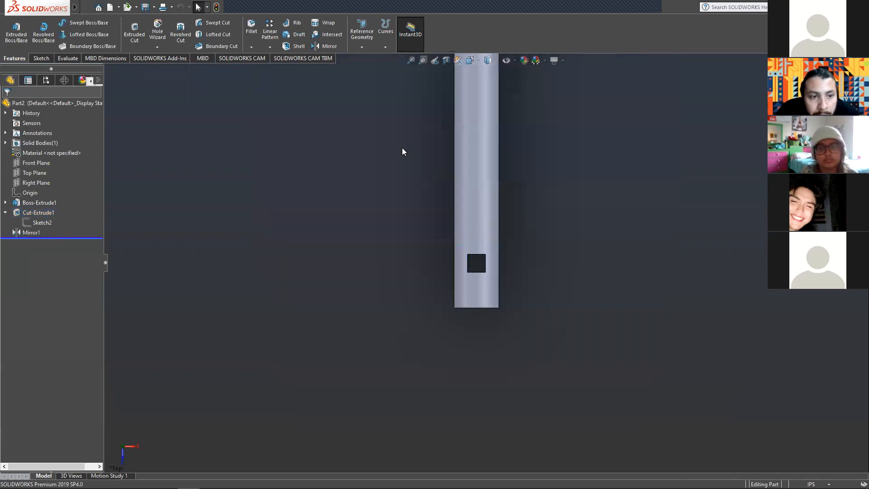
scroll(445, 118, up, 6)
scroll(491, 222, down, 4)
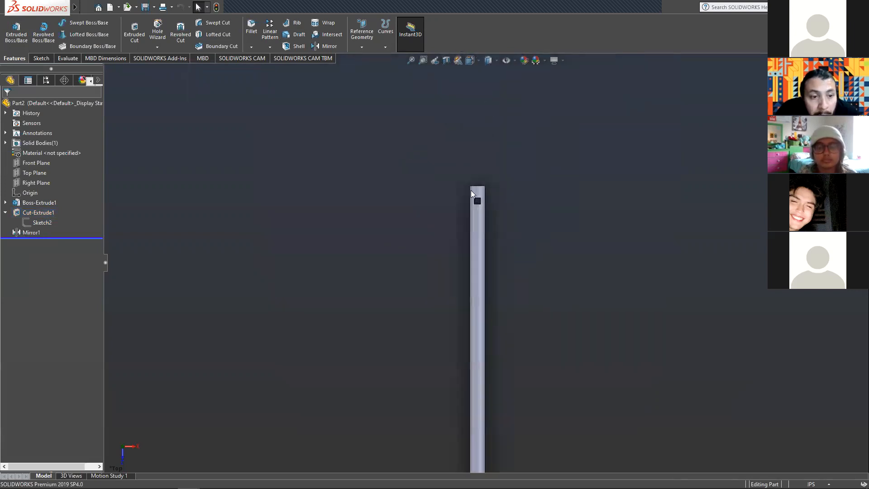
scroll(479, 200, down, 3)
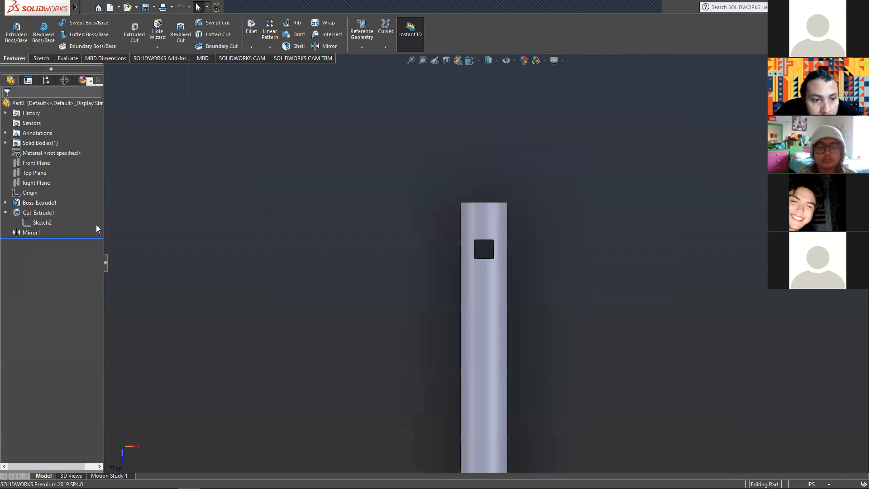
right_click(32, 234)
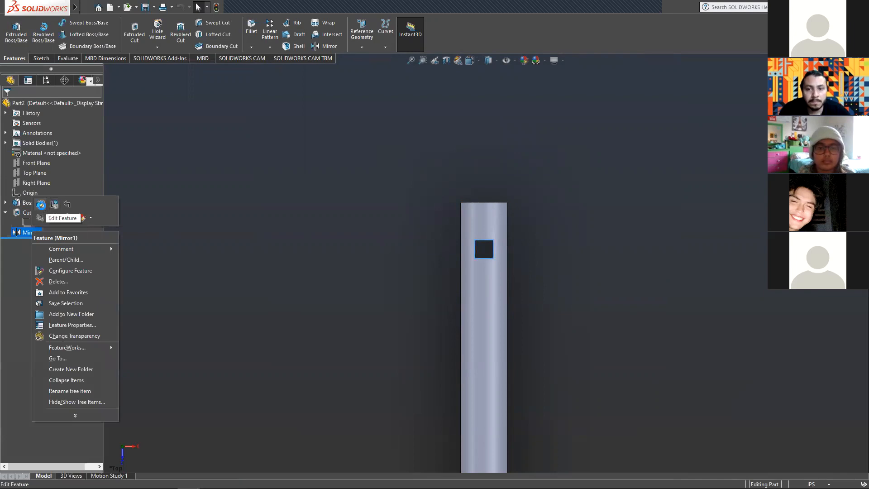
click(41, 203)
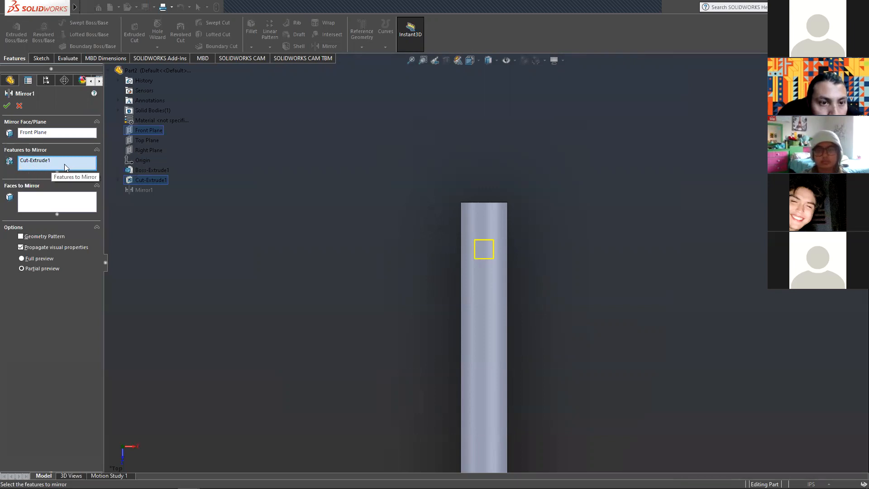
click(119, 180)
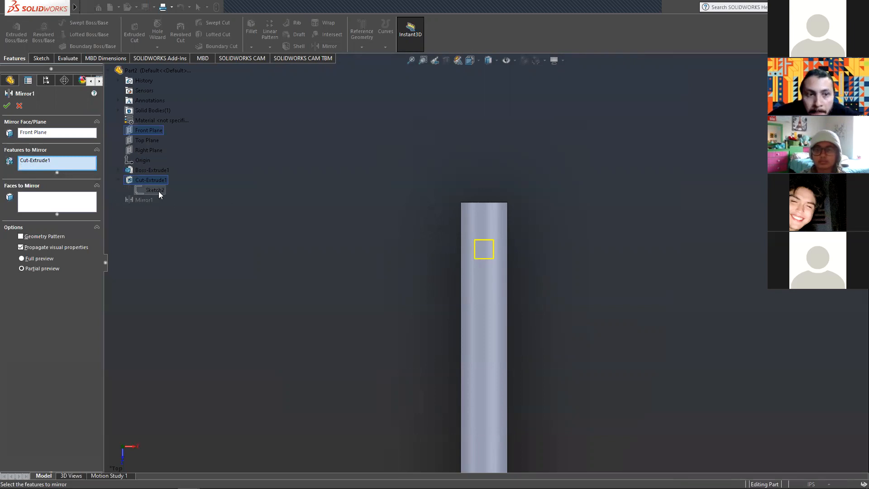
click(118, 180)
click(119, 179)
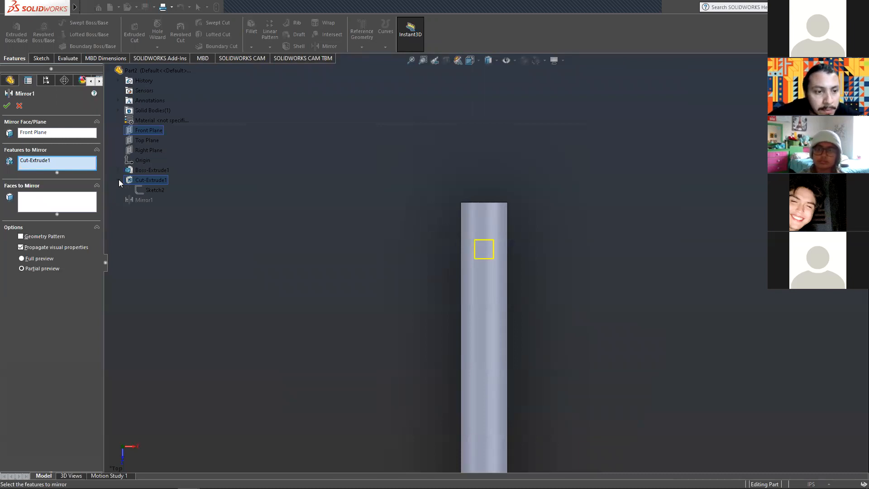
click(7, 105)
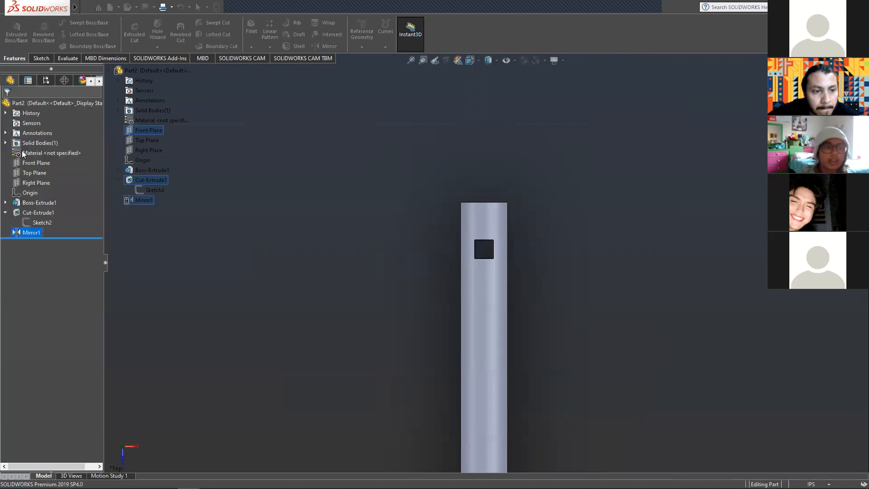
right_click(28, 235)
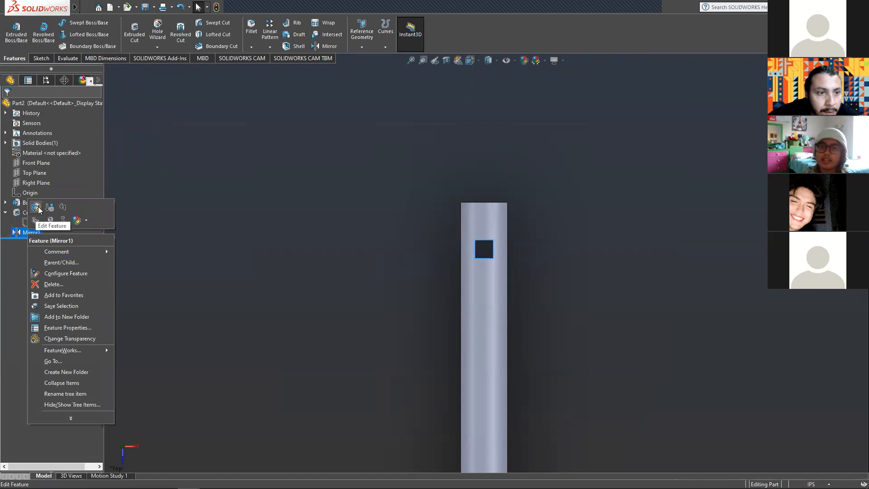
right_click(22, 234)
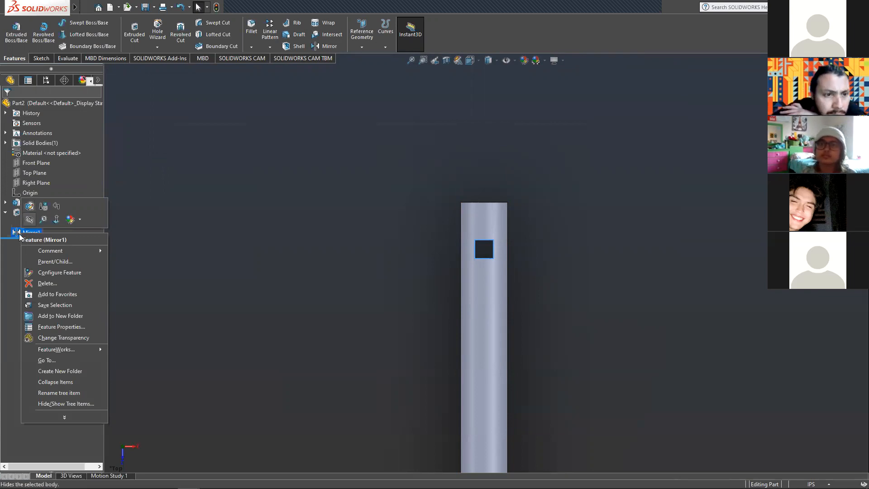
click(3, 281)
click(114, 230)
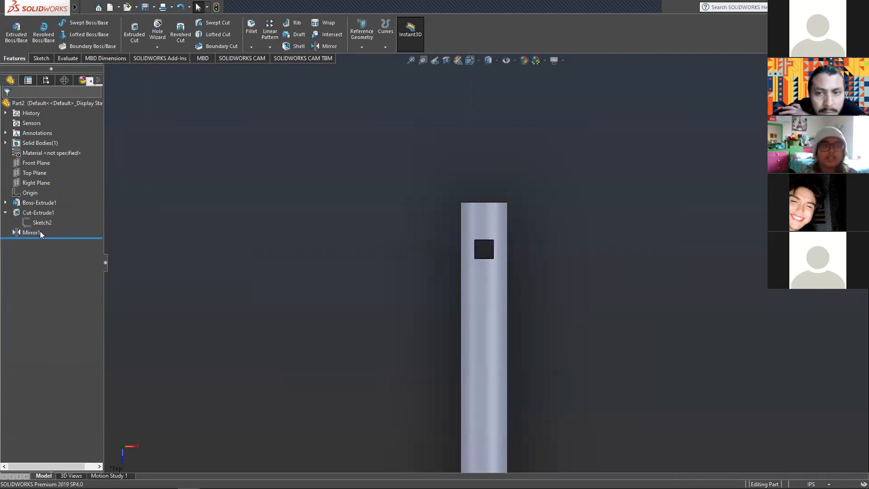
right_click(26, 232)
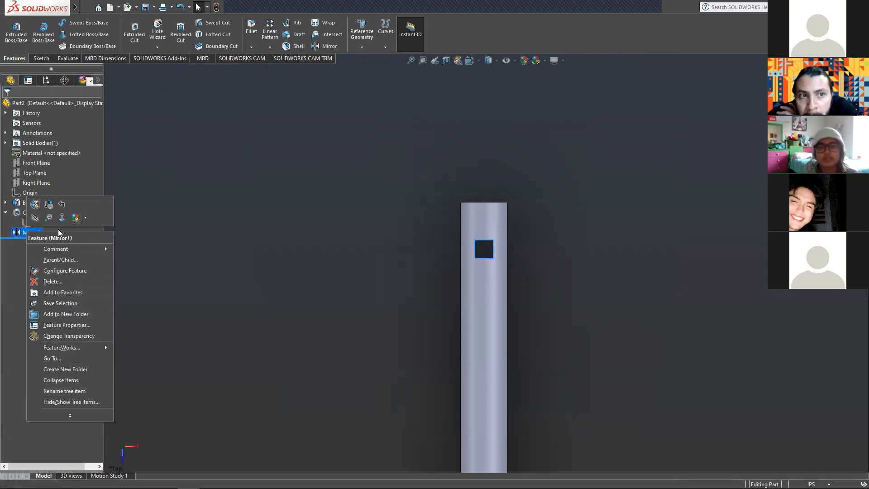
right_click(191, 265)
- Reopen the mirror feature, accept it without changes, and view the square holes at both ends of the rod
click(28, 233)
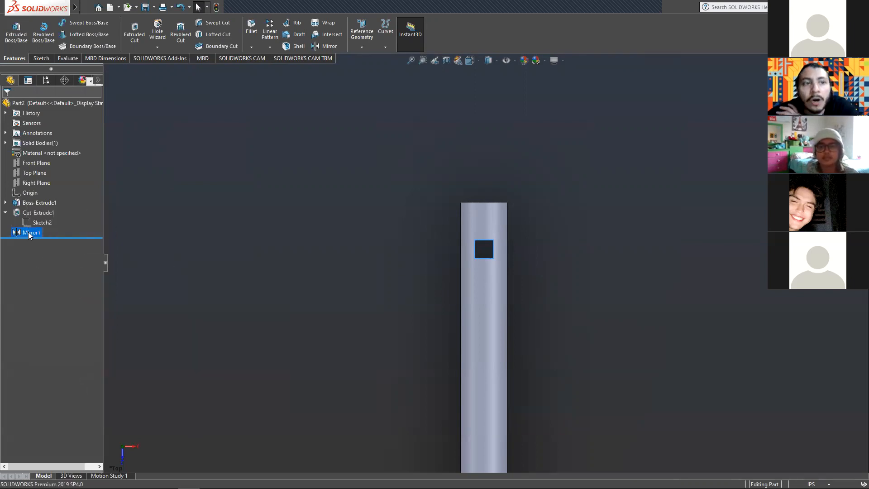
right_click(28, 234)
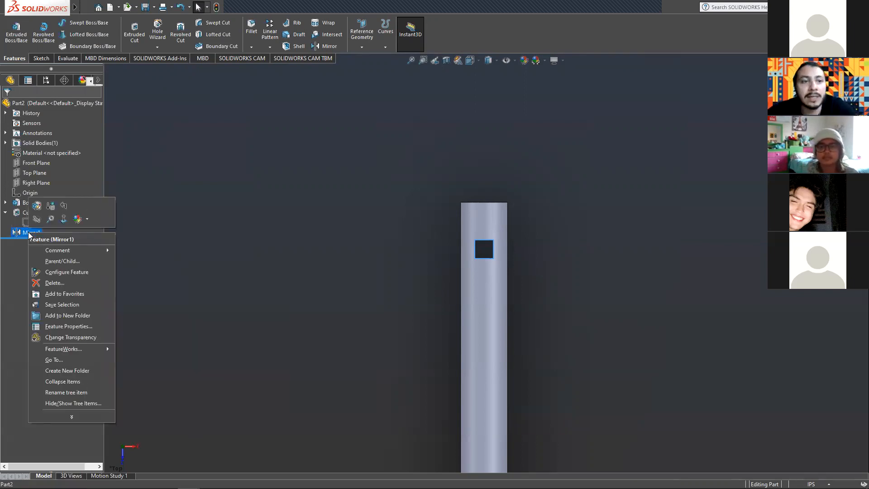
click(36, 206)
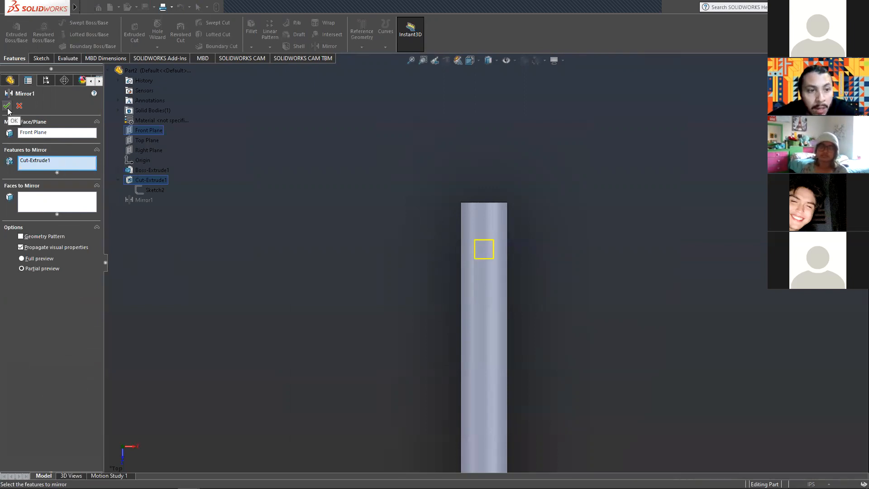
scroll(570, 382, up, 8)
scroll(498, 349, down, 6)
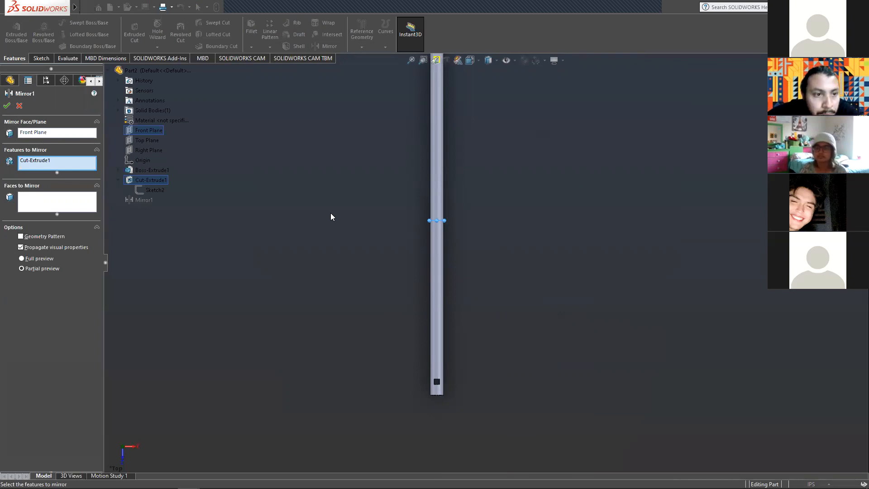
click(7, 106)
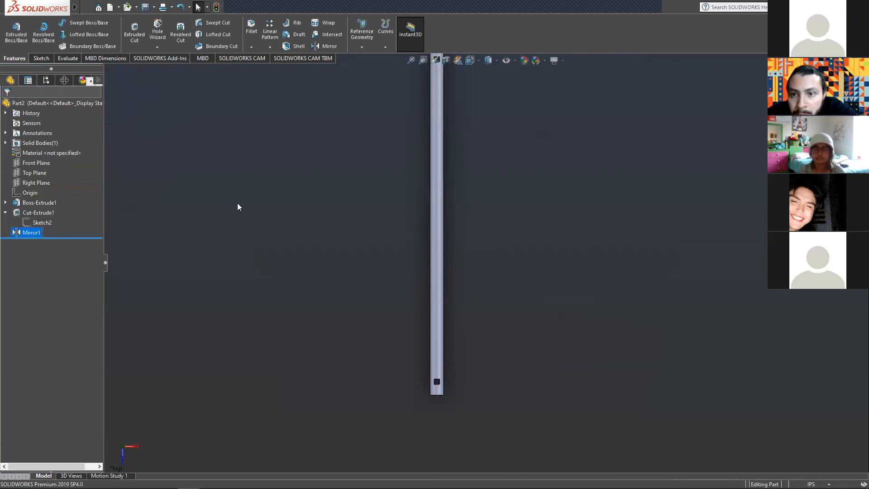
scroll(237, 203, up, 4)
scroll(473, 179, down, 2)
click(423, 234)
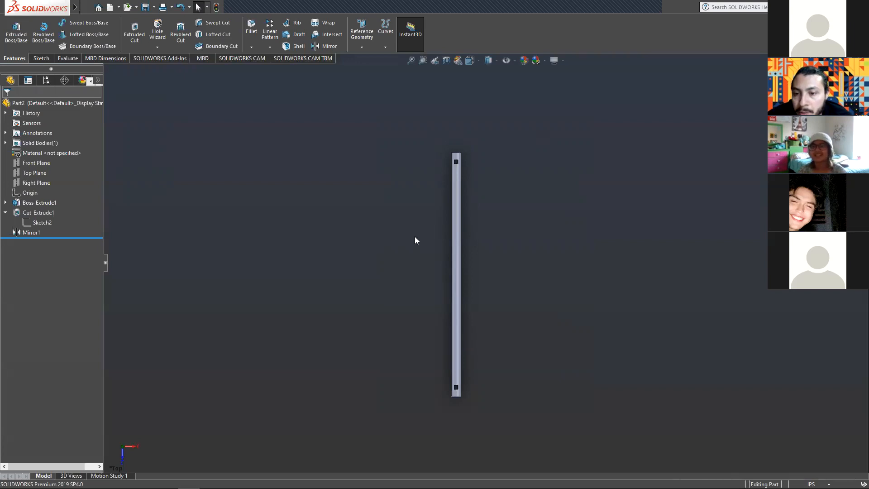
- Enlarge the reduced SOLIDWORKS window to full screen and accept its open mirror of the square cut about the Front Plane
click(490, 7)
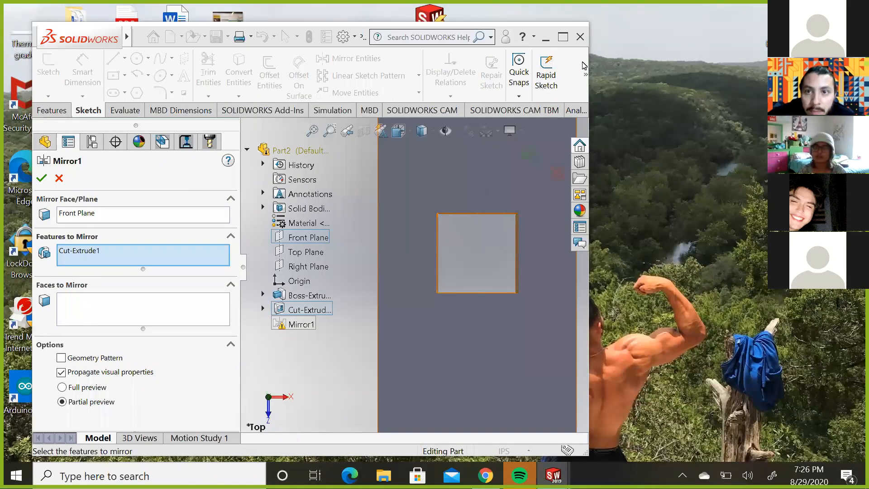
click(563, 37)
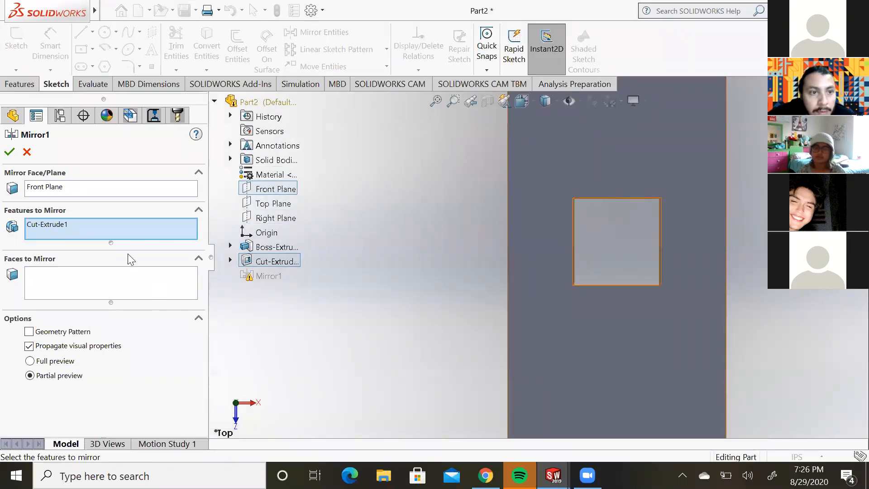
click(9, 151)
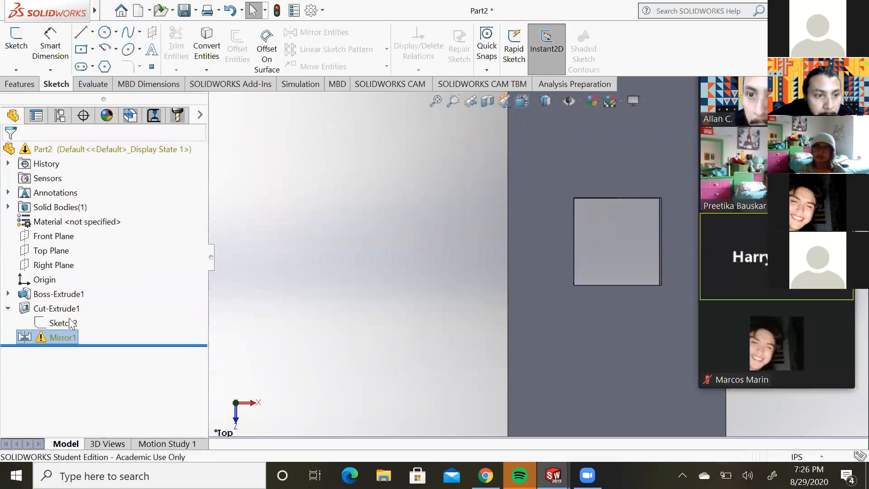
- Read the warning on the mirror feature and delete that mirror feature from the part
mouse_move(67, 339)
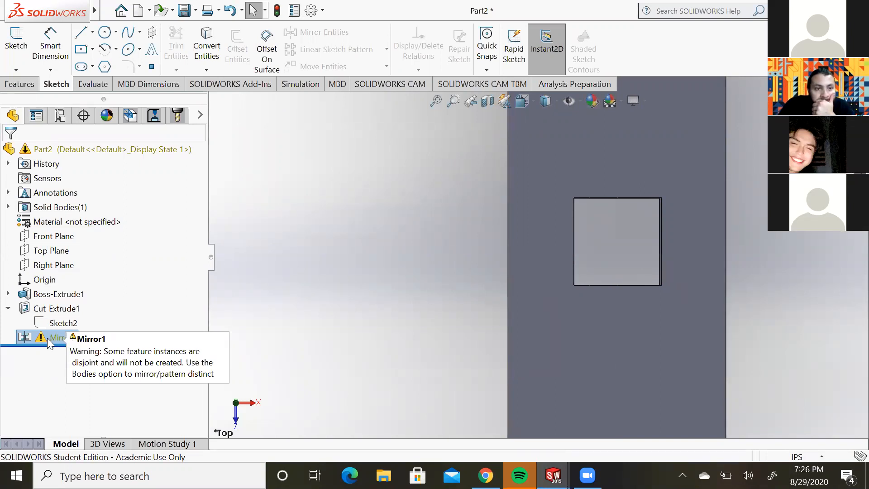
click(68, 338)
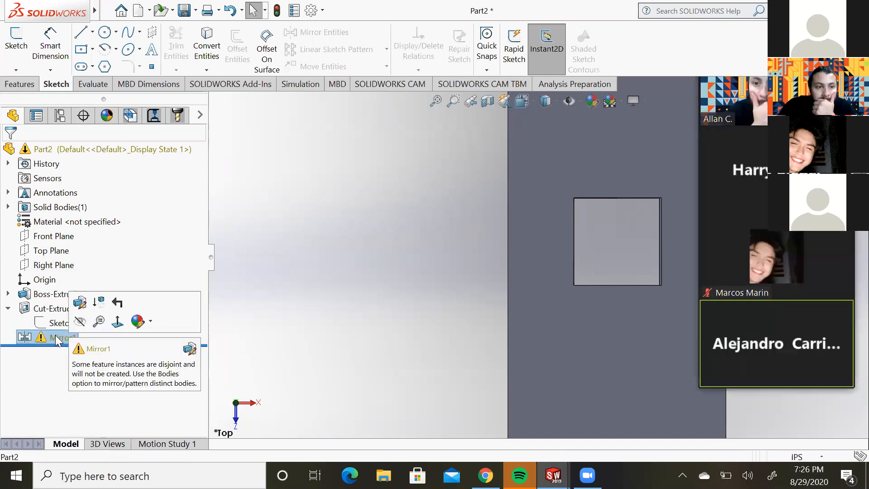
click(21, 336)
right_click(21, 335)
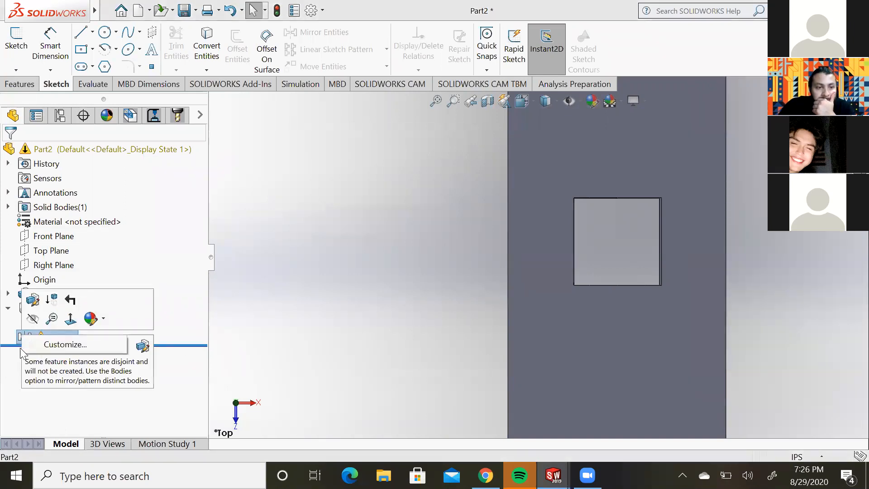
click(7, 372)
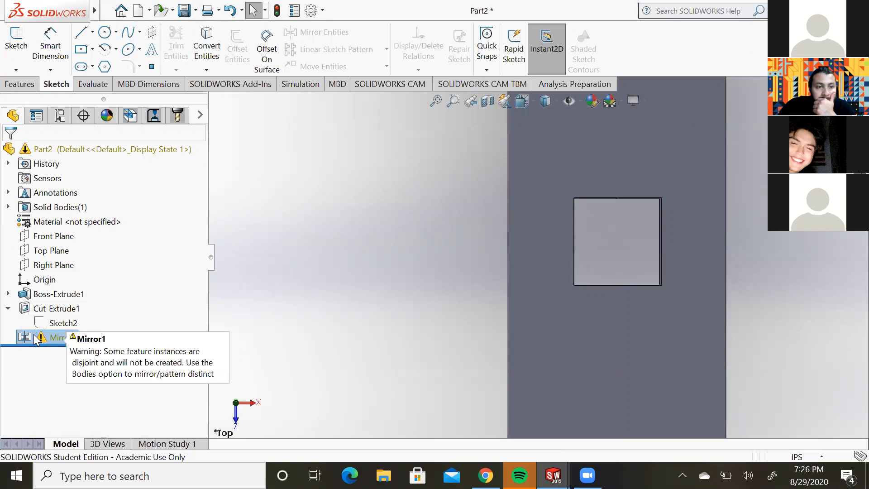
right_click(37, 338)
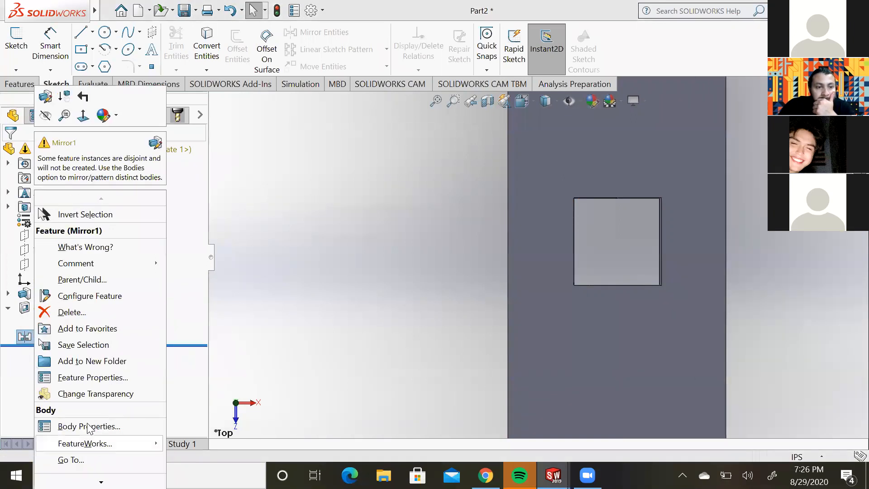
click(101, 314)
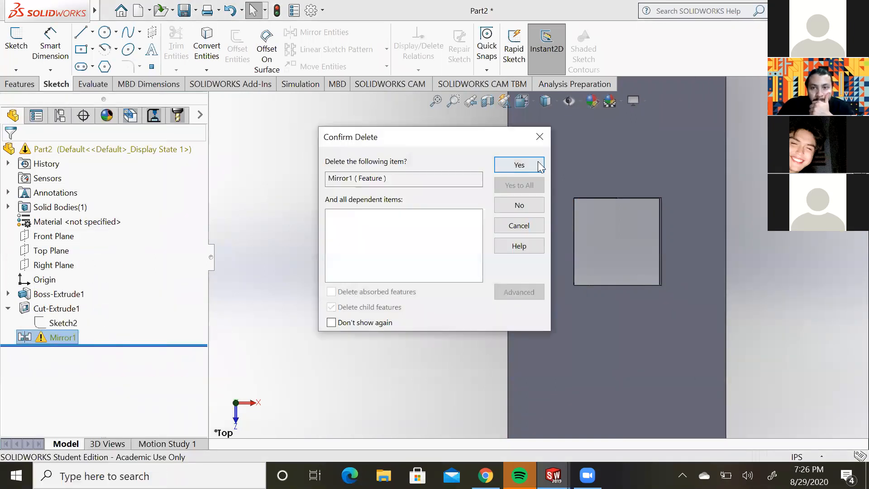
click(520, 165)
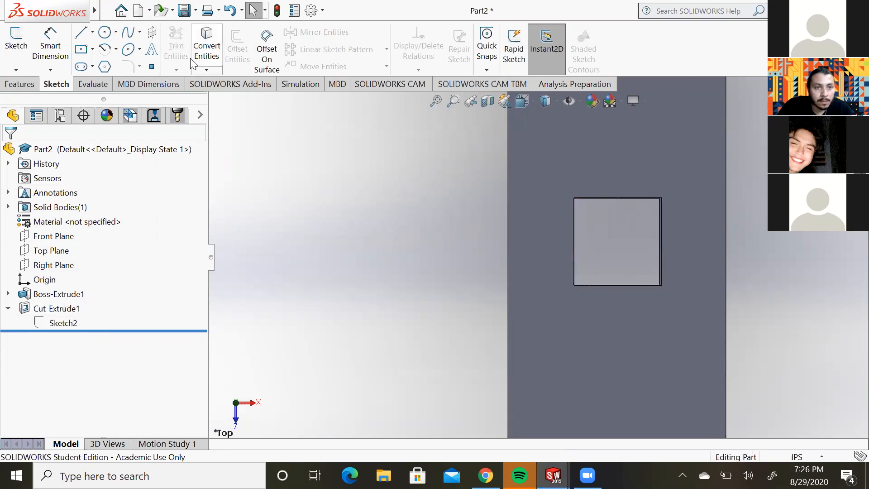
- Check the rod's body around the remaining square hole in the Top view
click(526, 256)
scroll(525, 256, up, 5)
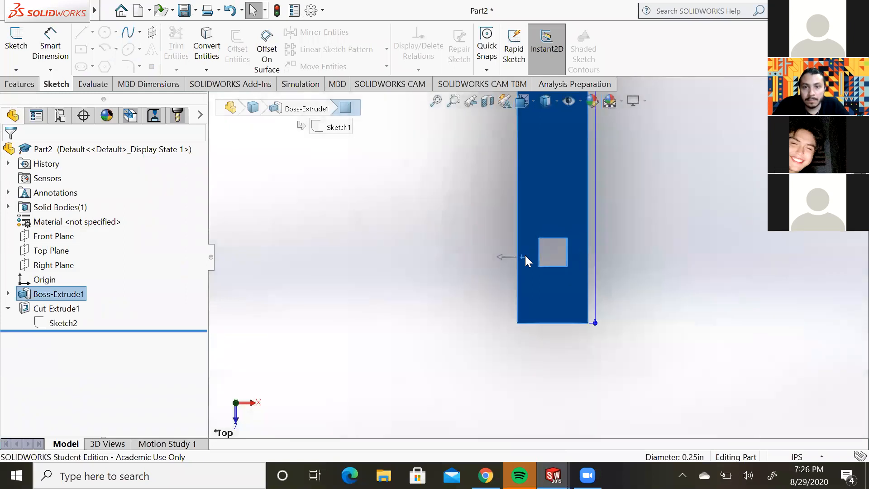
click(466, 255)
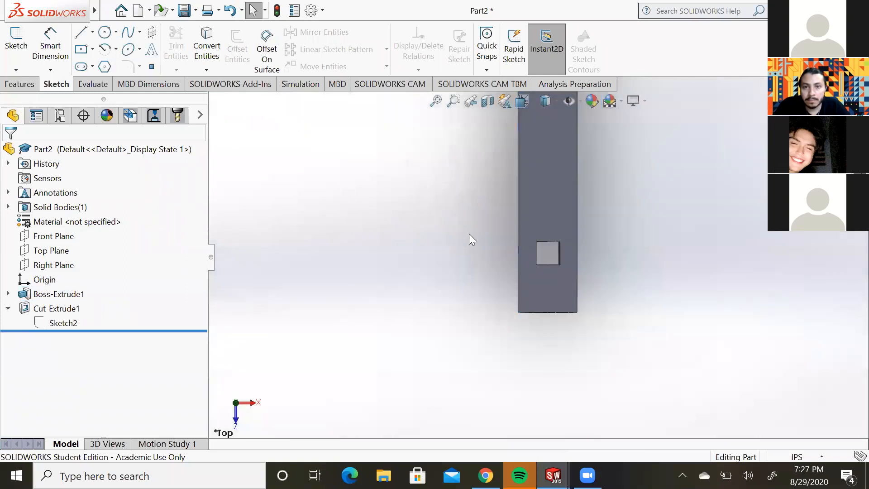
- Mirror the square cut about the Front Plane
click(435, 101)
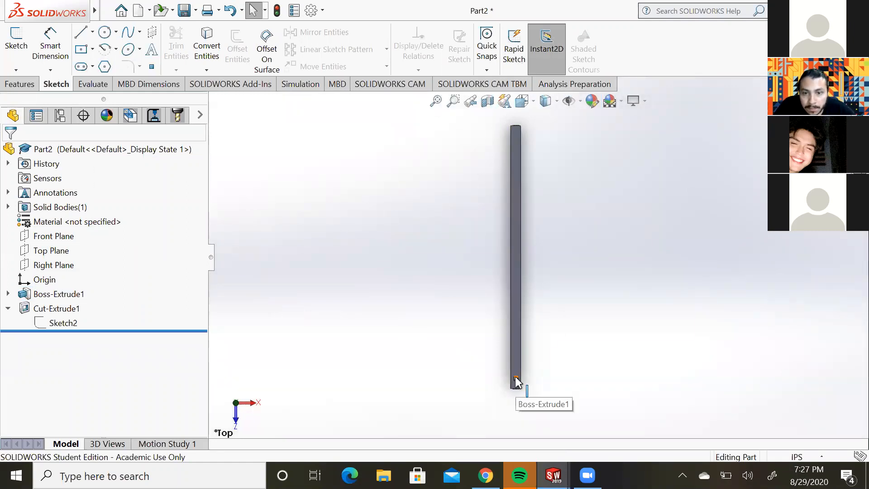
scroll(515, 377, down, 1)
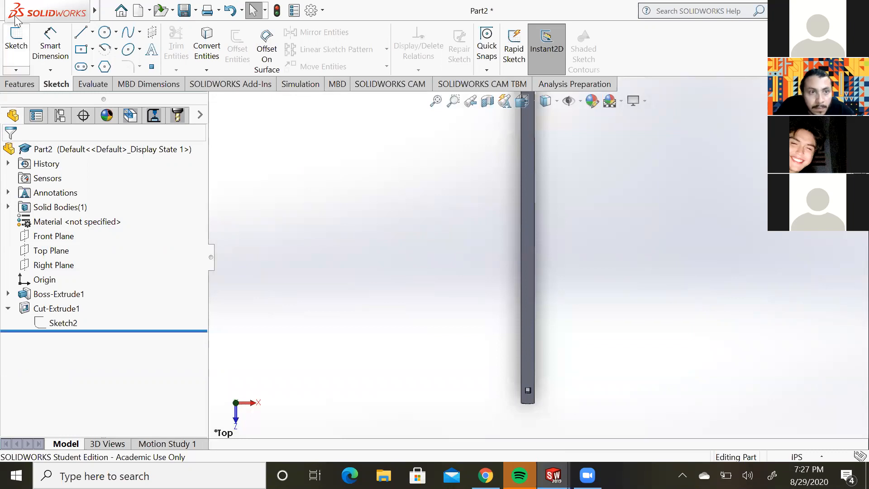
click(24, 85)
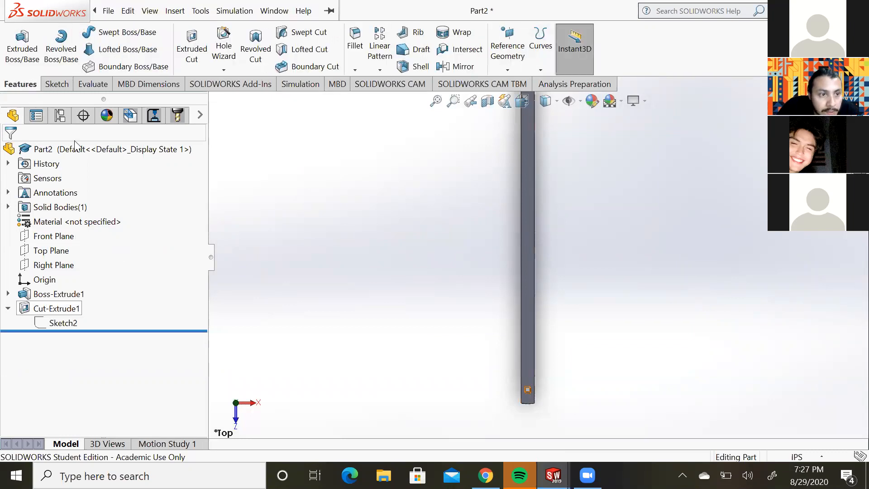
click(456, 67)
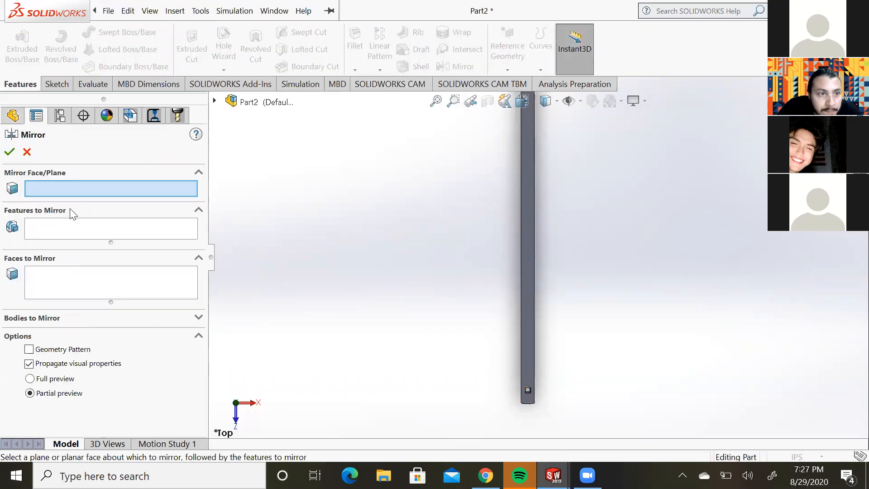
click(214, 101)
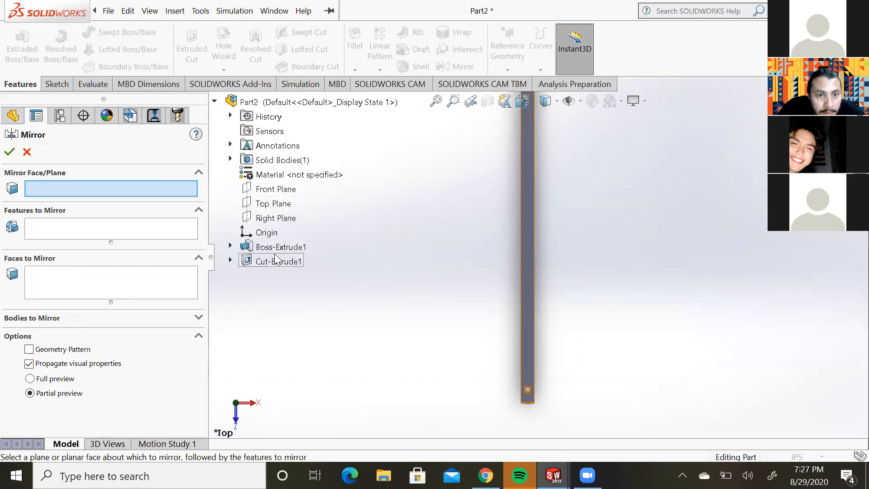
click(276, 190)
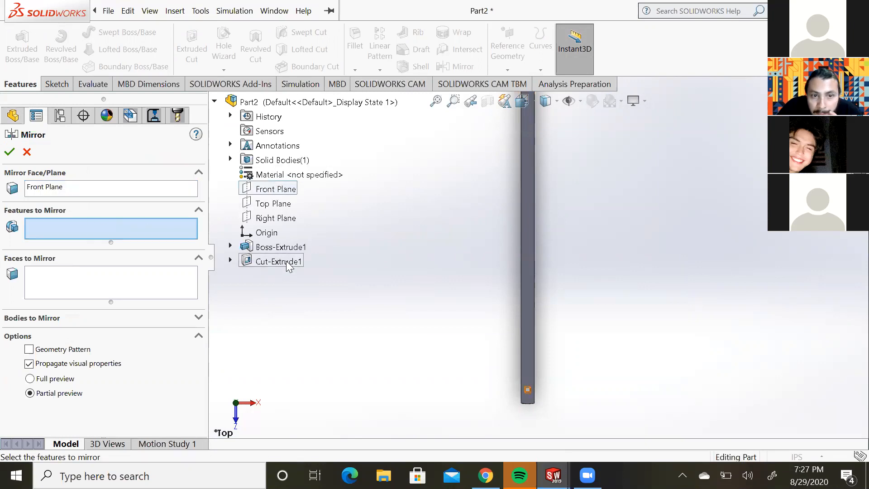
click(285, 263)
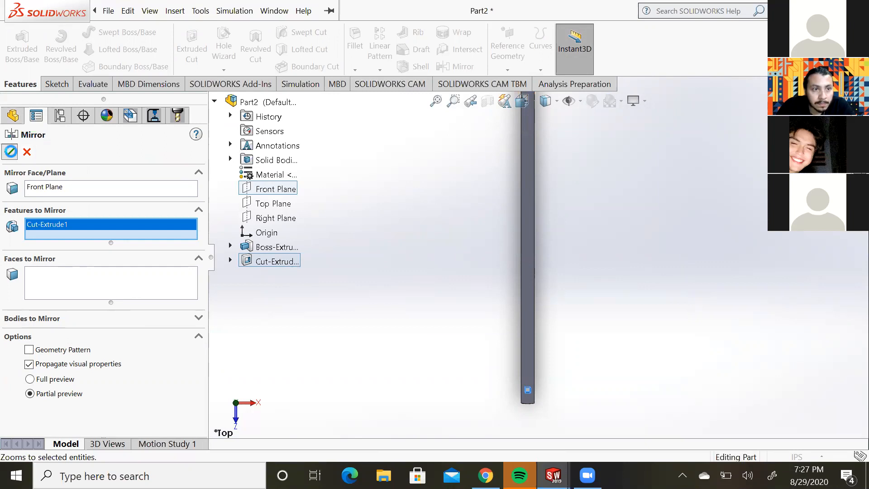
click(9, 152)
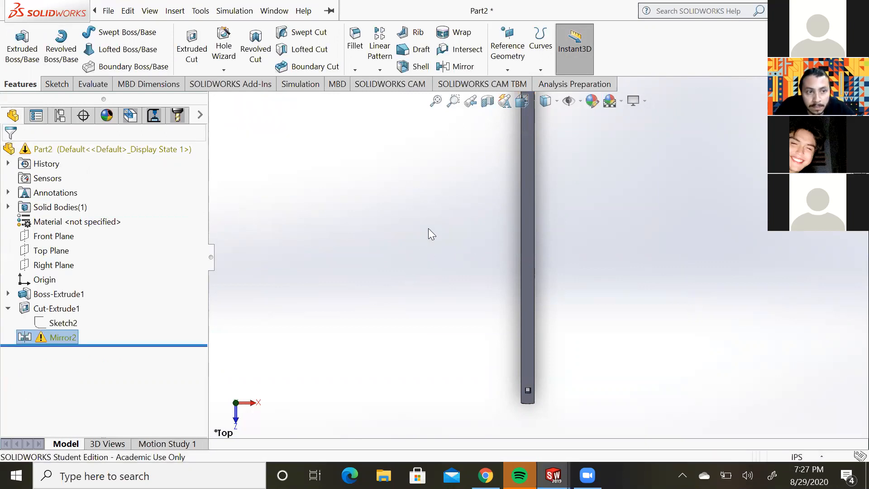
- Reopen the new mirror feature, check its mirror plane and mirrored feature, and accept it without changes
click(436, 102)
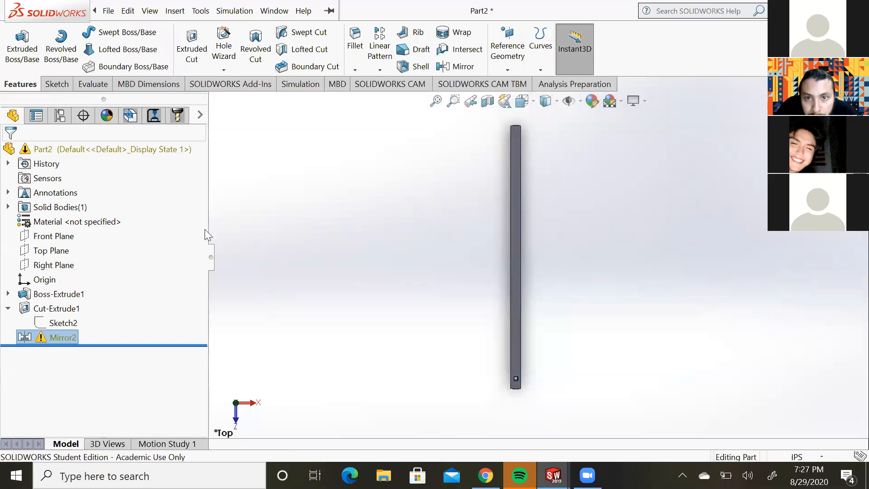
click(50, 337)
click(50, 337)
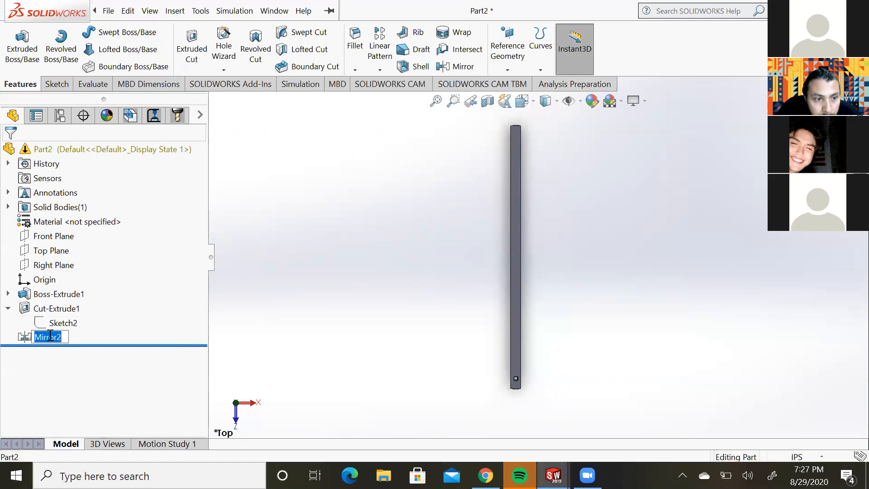
click(26, 340)
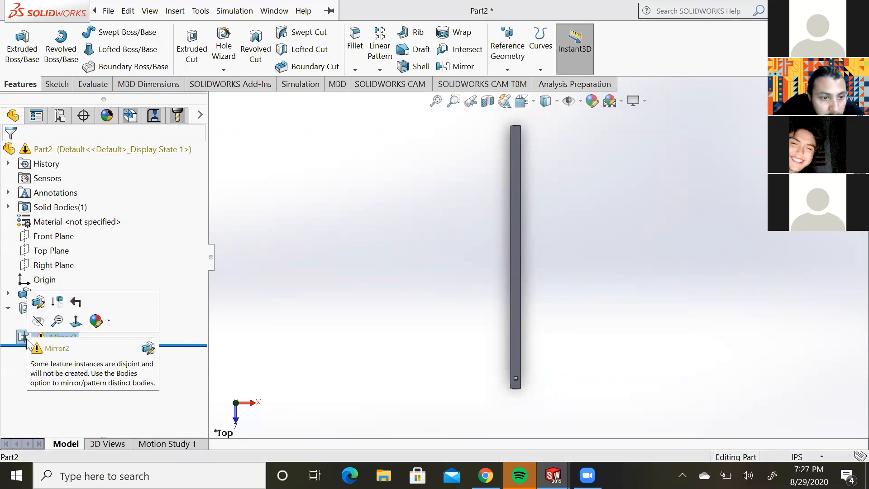
click(38, 302)
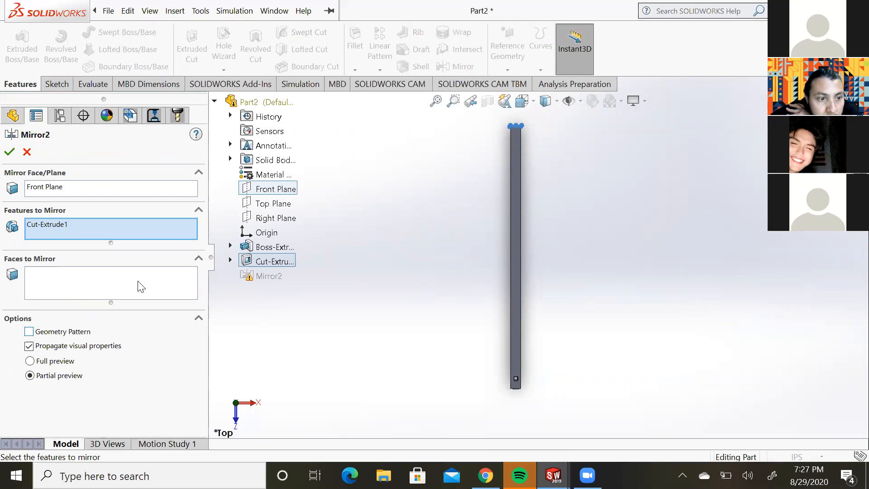
click(143, 187)
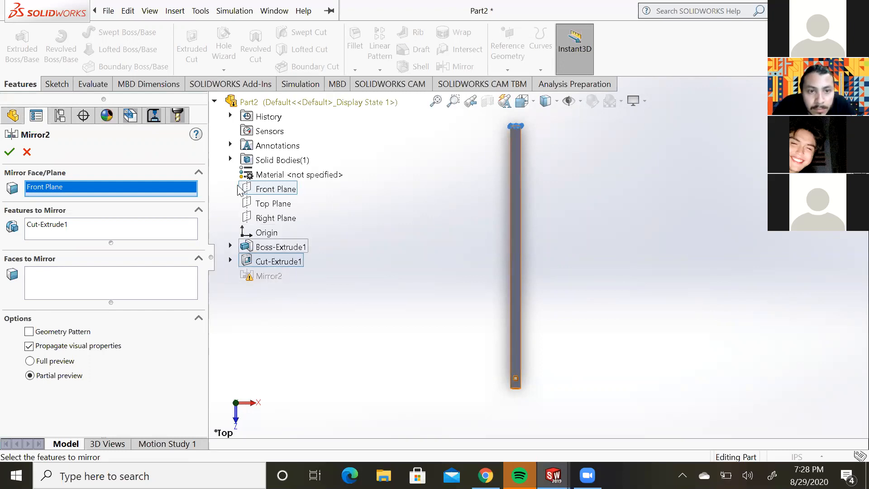
key(Return)
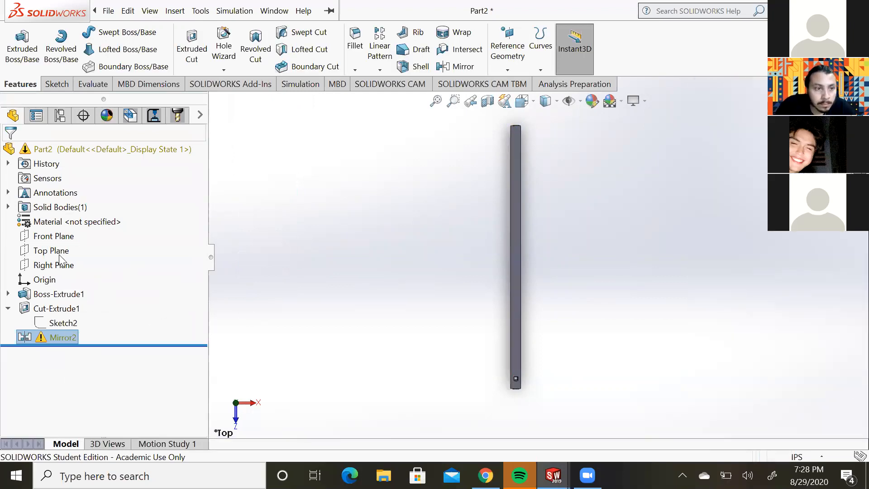
- Change the rod extrusion's end condition from Blind to Mid Plane and check the mirrored hole on the whole rod
right_click(50, 294)
click(58, 173)
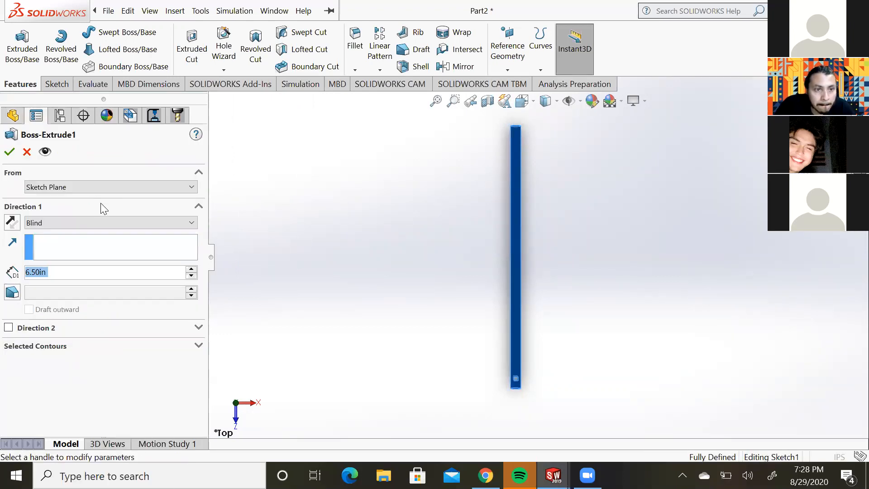
click(120, 222)
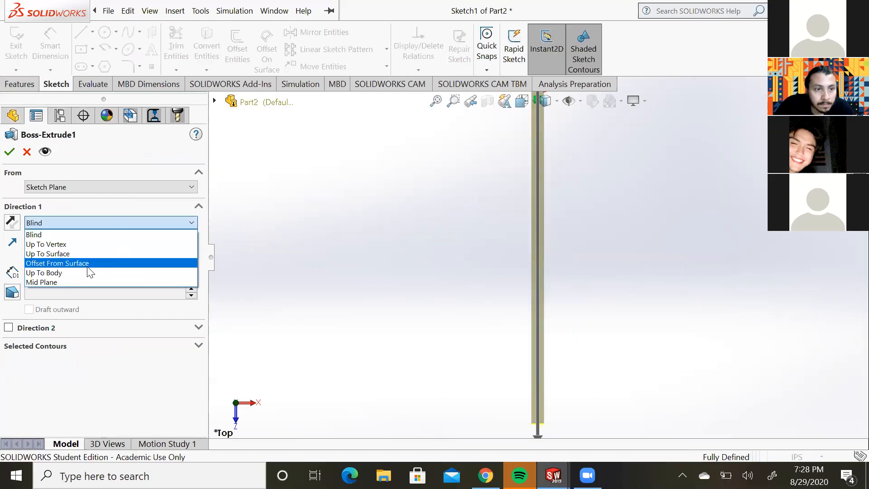
click(75, 280)
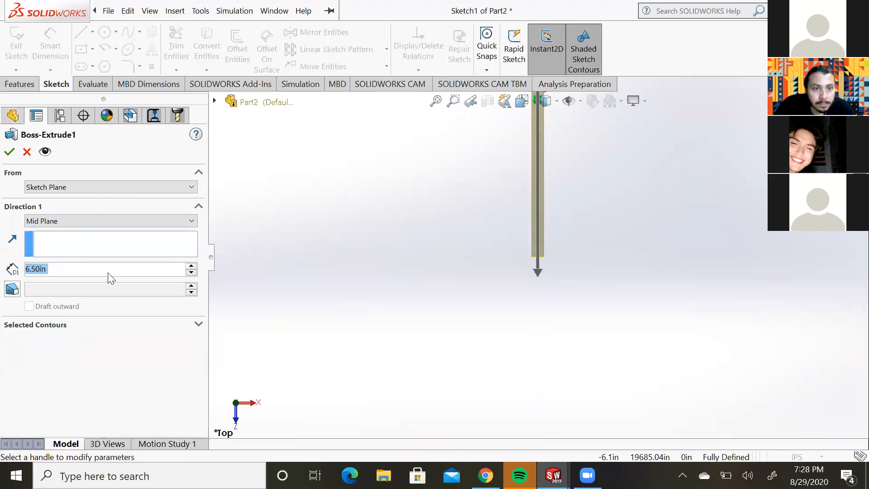
click(10, 152)
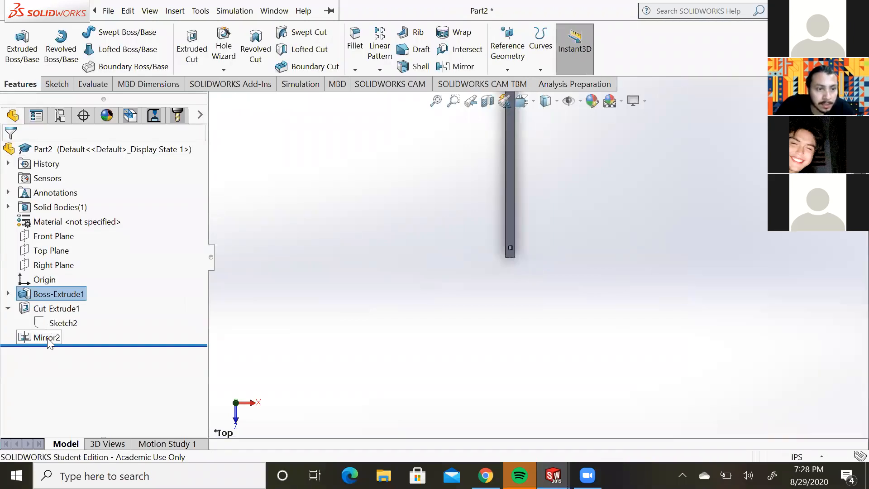
click(47, 338)
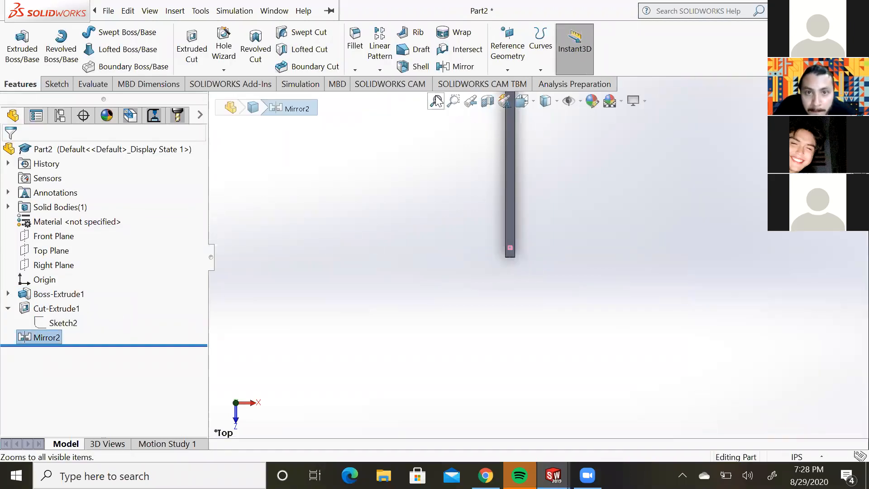
click(436, 100)
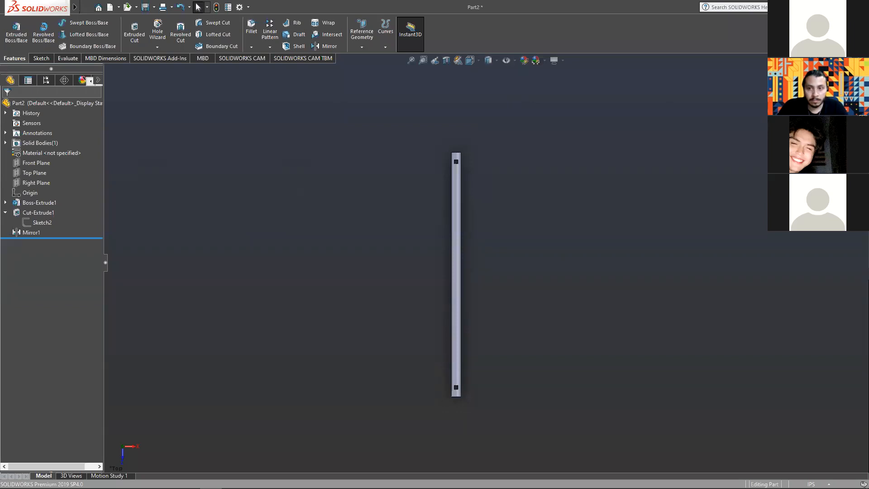
- Save the rod part as axle-car2 in the demonstration-car1 folder
click(143, 7)
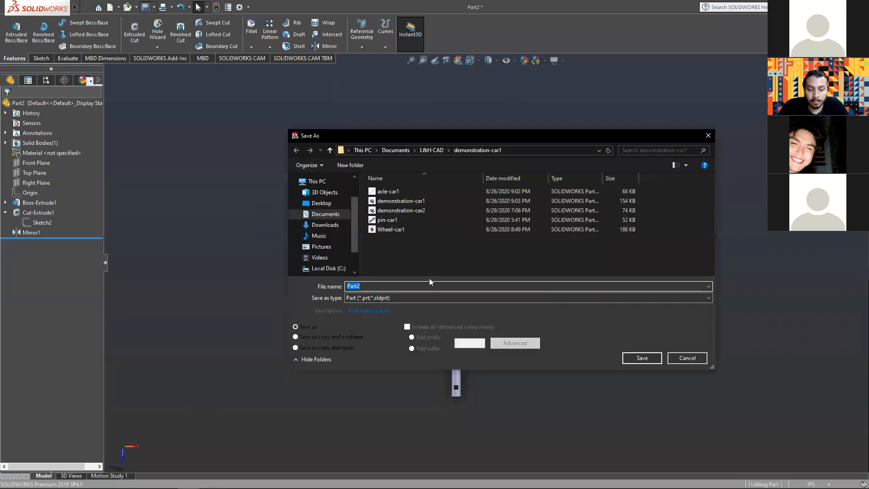
click(404, 191)
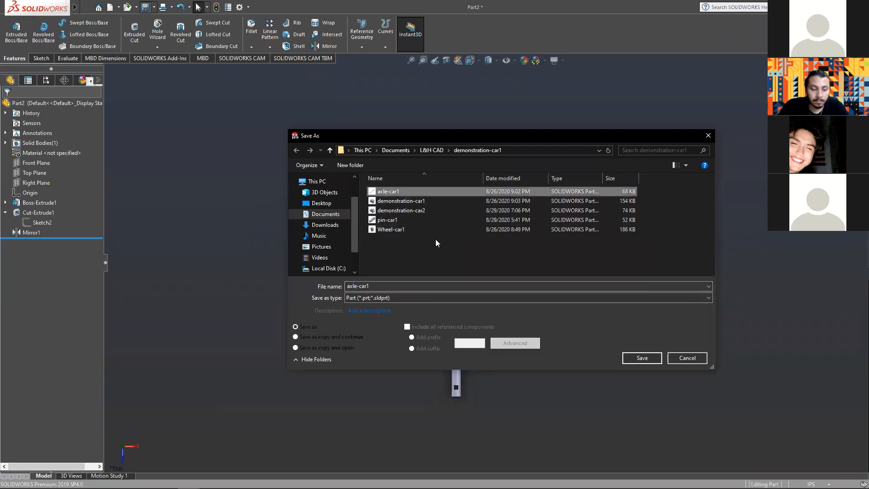
click(376, 285)
click(377, 284)
key(BackSpace)
text(2)
key(Return)
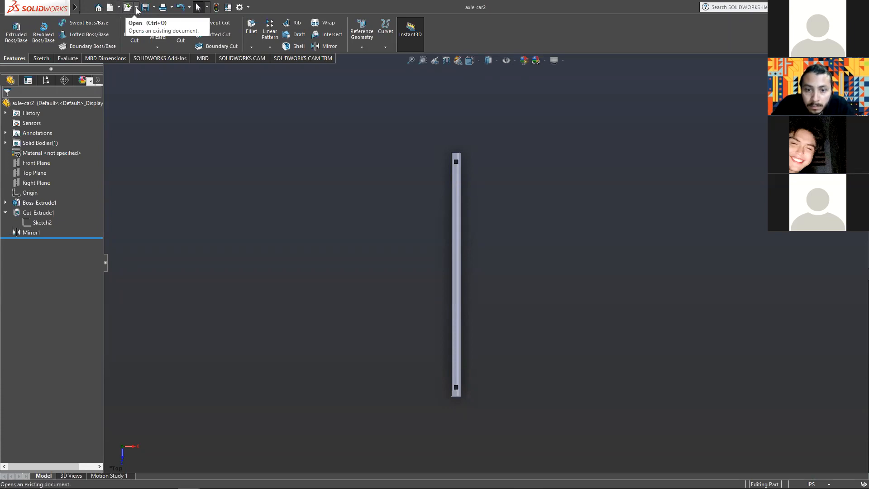
- Create a new part and start a sketch on the Front Plane, viewed normal to it
click(112, 9)
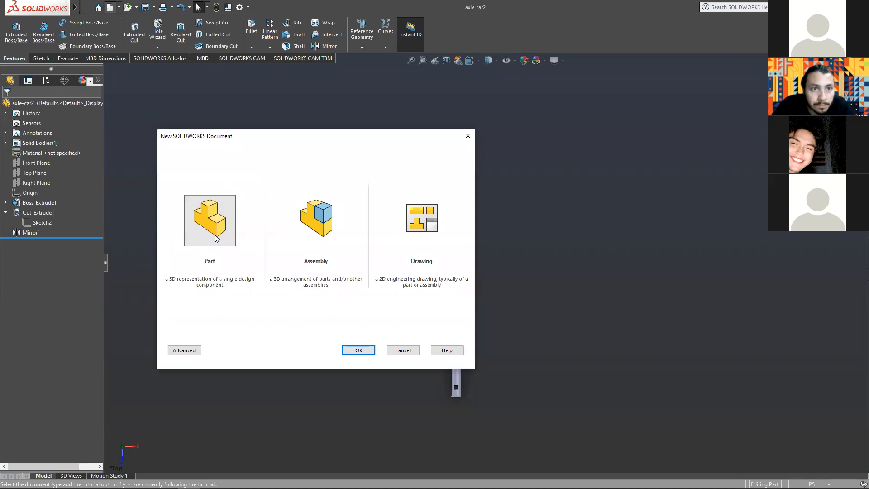
double_click(215, 235)
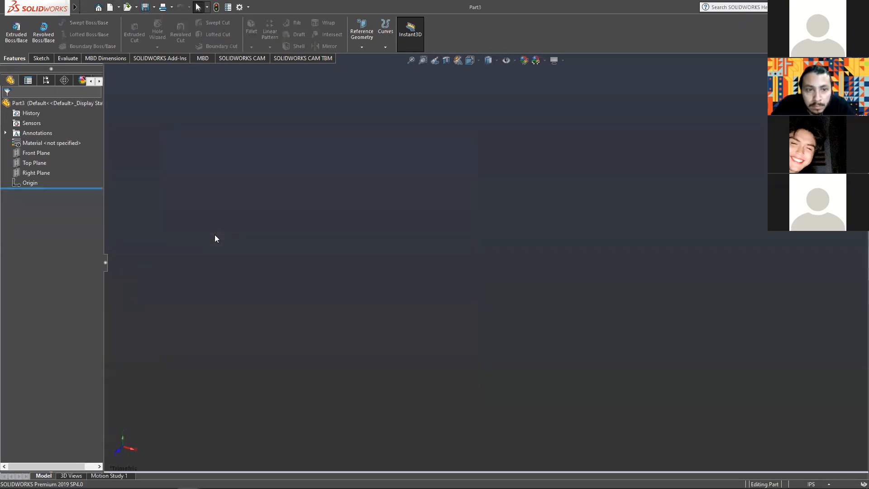
right_click(33, 152)
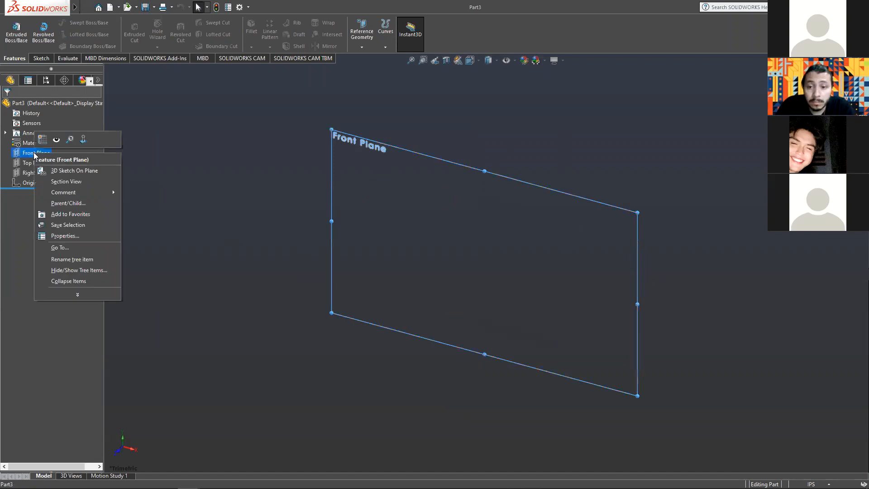
click(84, 140)
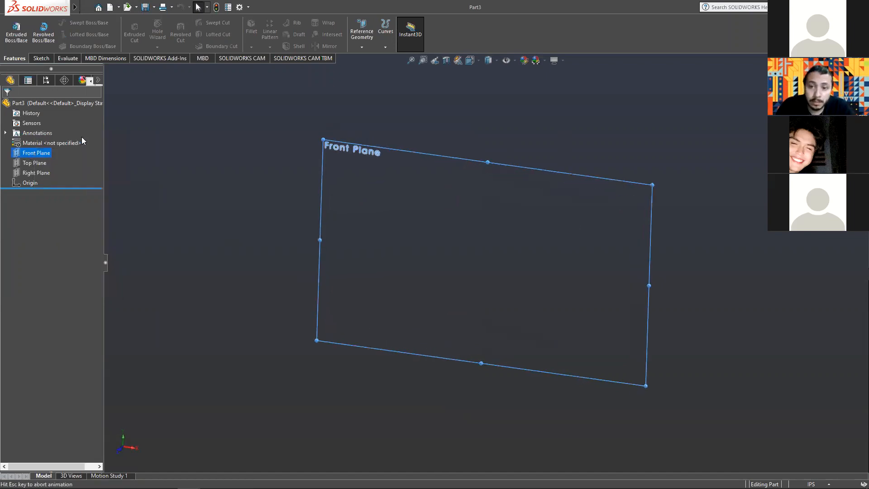
click(46, 56)
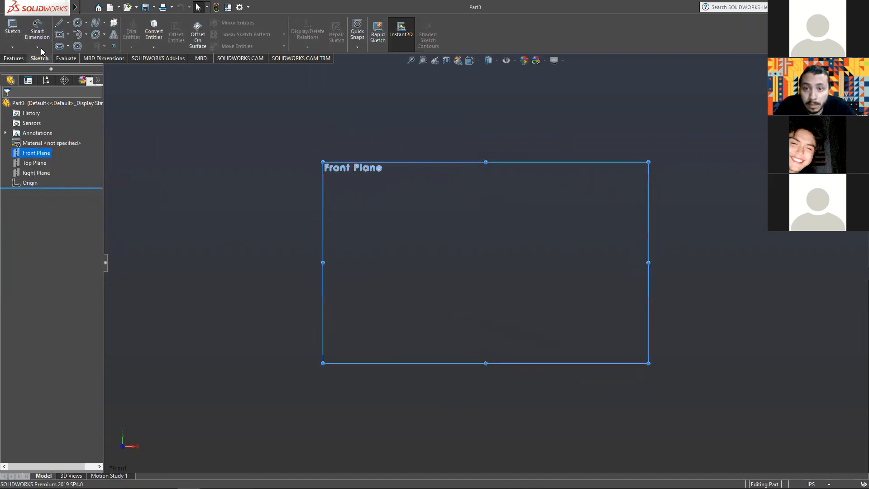
click(13, 31)
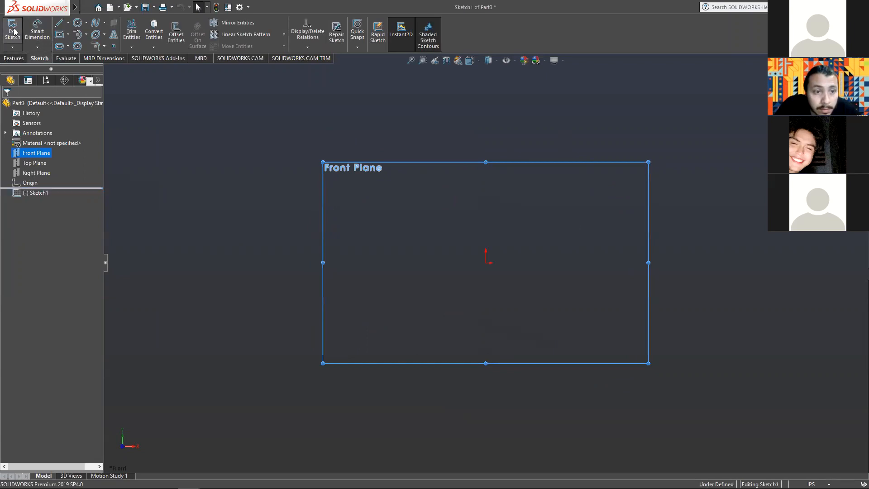
- Sketch a center rectangle about 0.92 in wide and 1.04 in high, centred on the origin
click(60, 34)
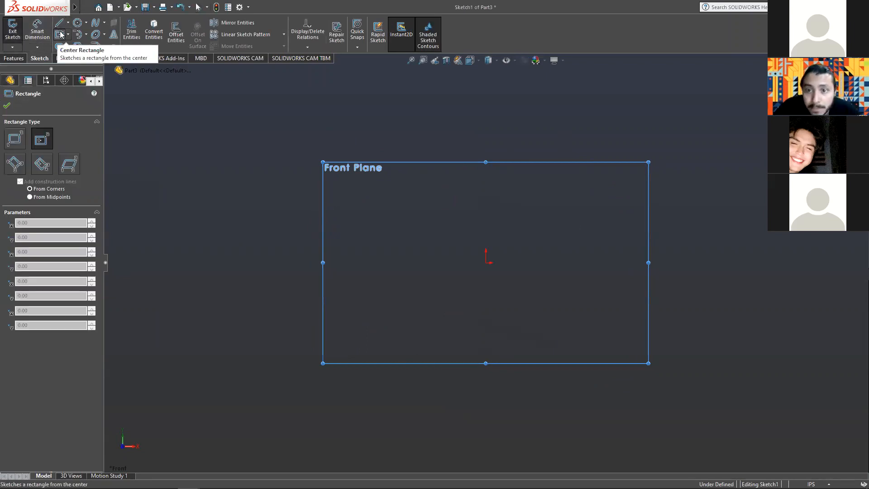
click(486, 263)
click(507, 239)
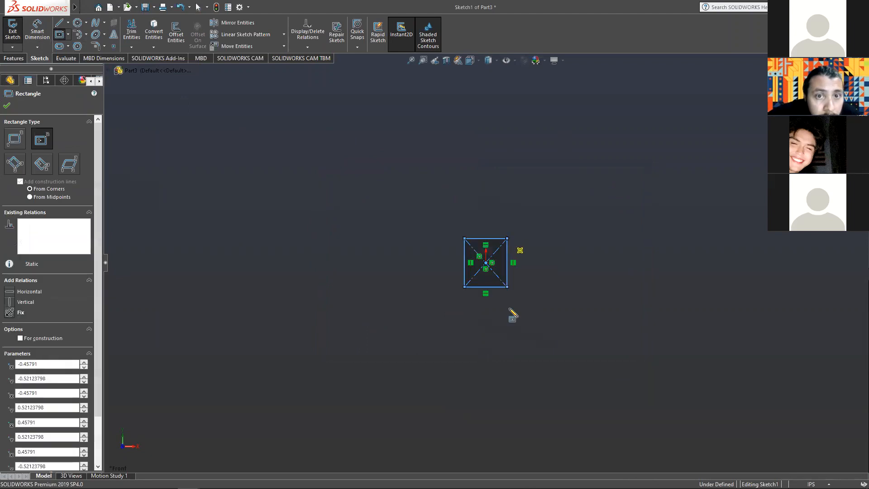
key(Escape)
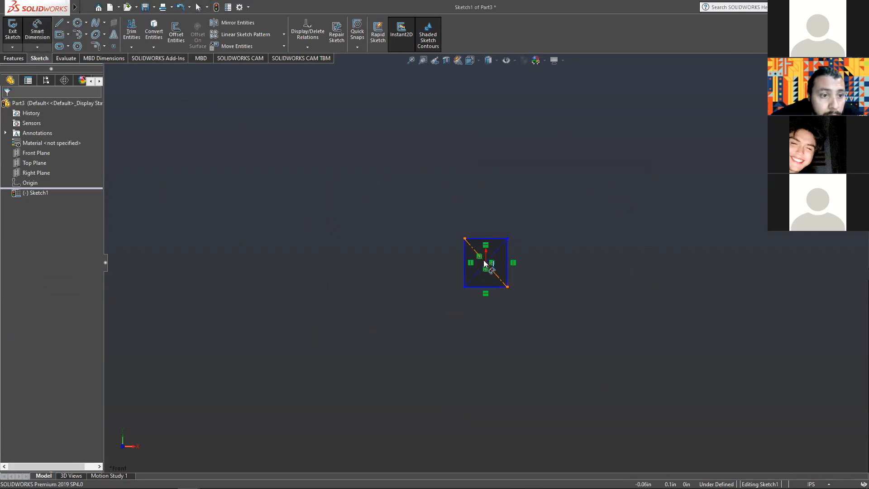
- Dimension the centre rectangle to 0.1 in wide and 0.1 in high
click(492, 238)
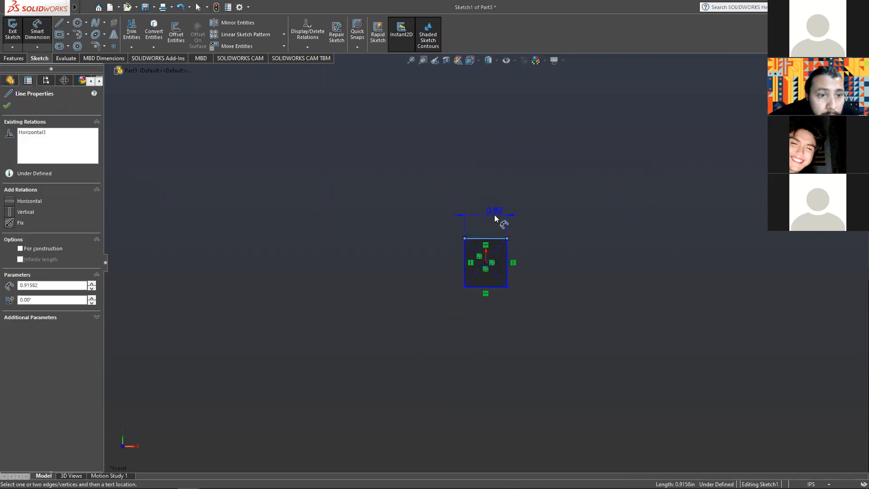
click(495, 217)
text(.1)
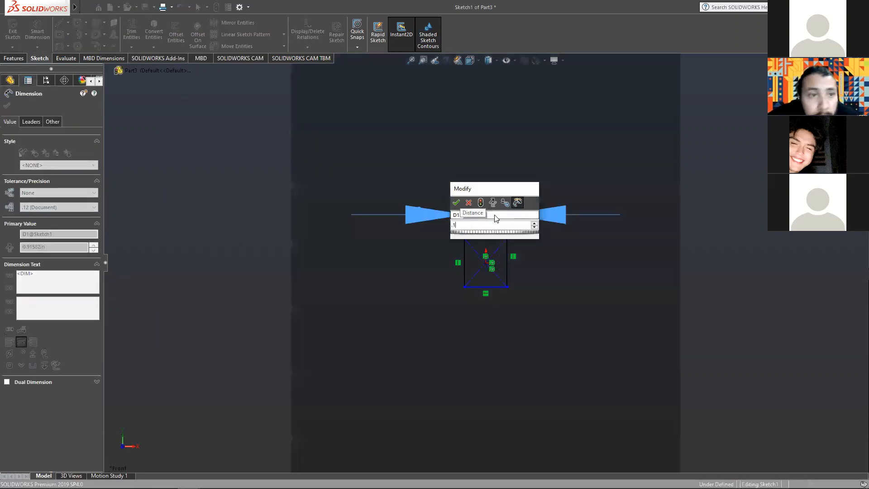
key(Return)
click(464, 273)
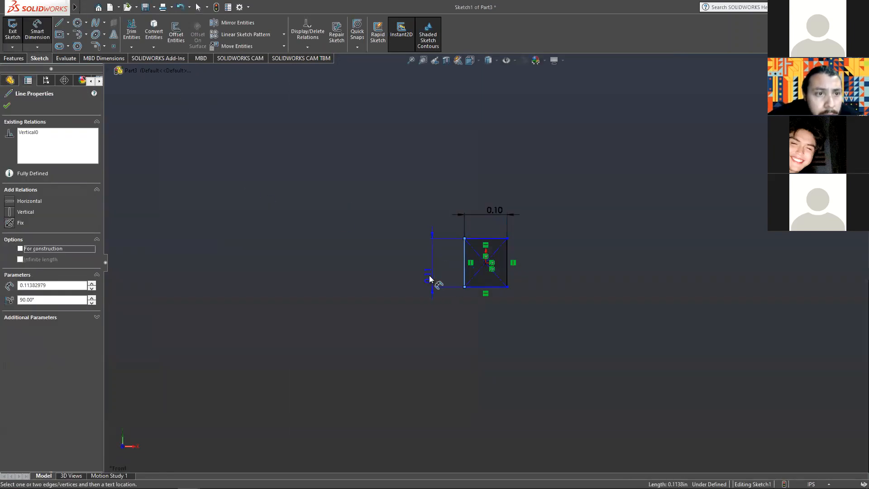
click(427, 261)
text(.1)
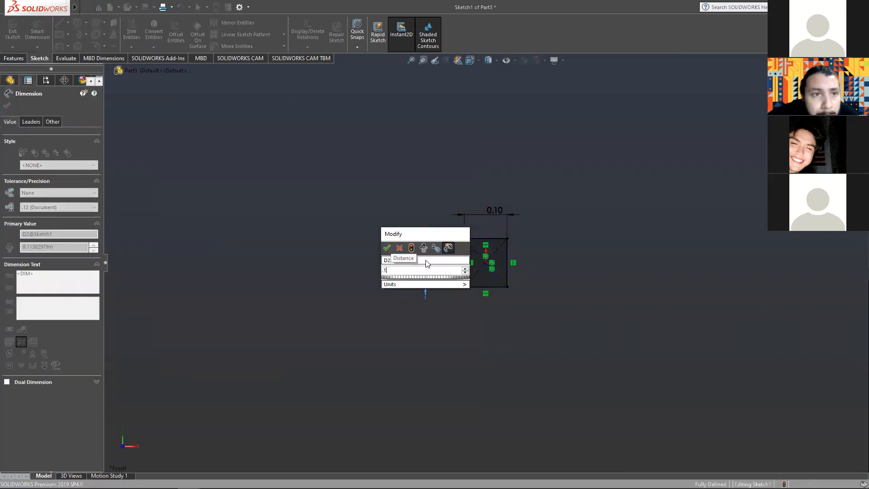
key(Return)
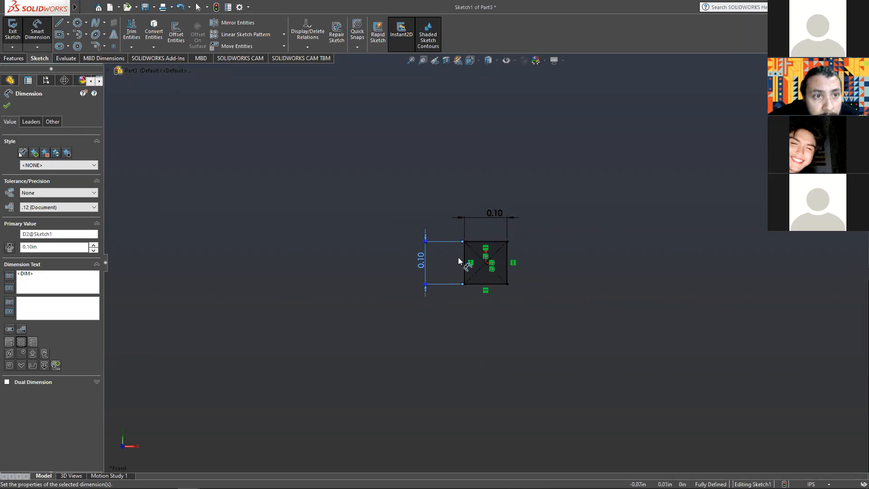
click(67, 35)
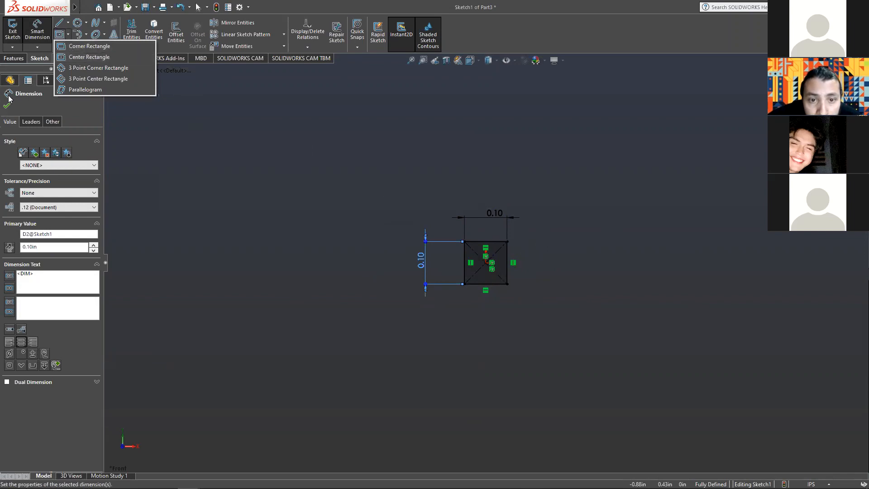
click(5, 111)
click(7, 107)
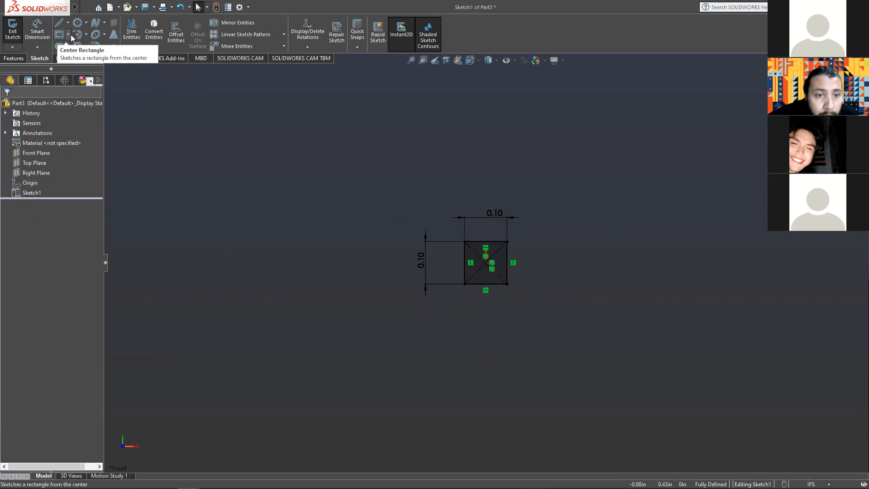
click(69, 35)
click(71, 36)
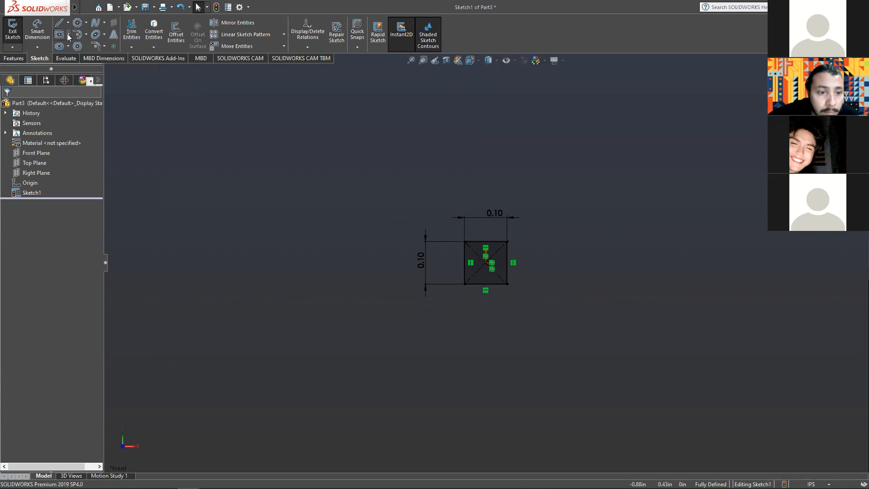
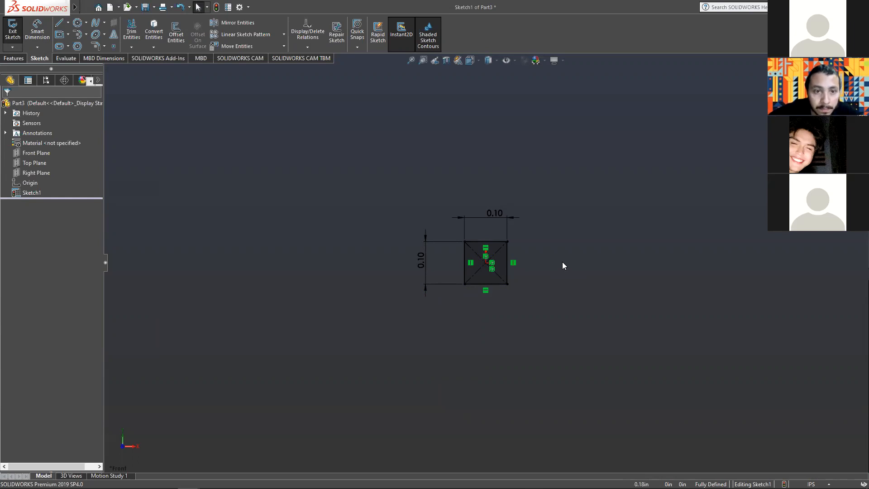
click(13, 58)
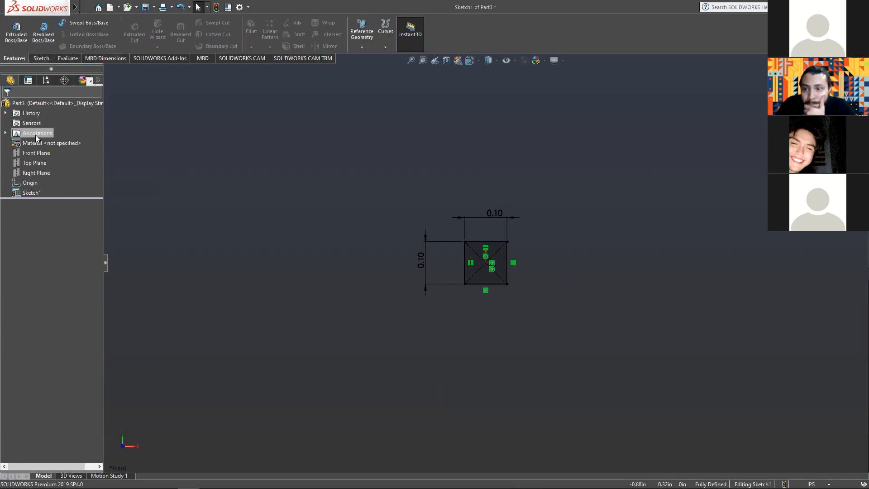
click(41, 58)
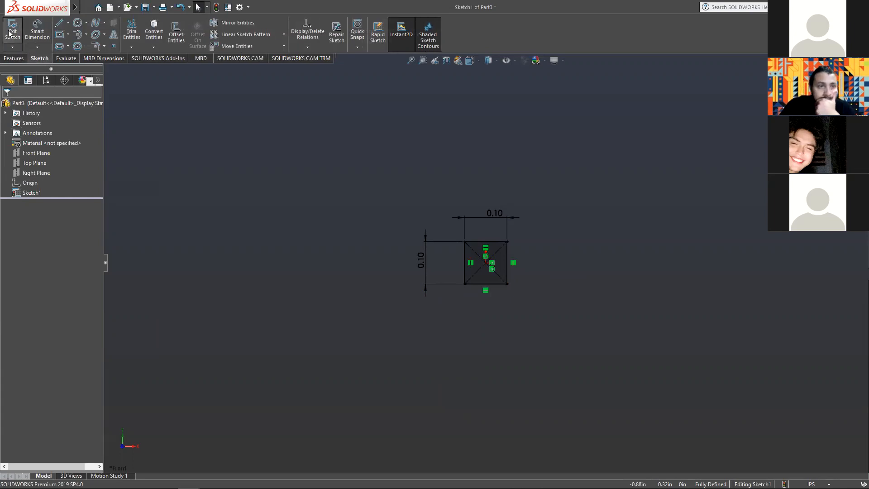
- Exit the sketch and extrude the square profile 0.5 in with the Mid Plane end condition
click(13, 30)
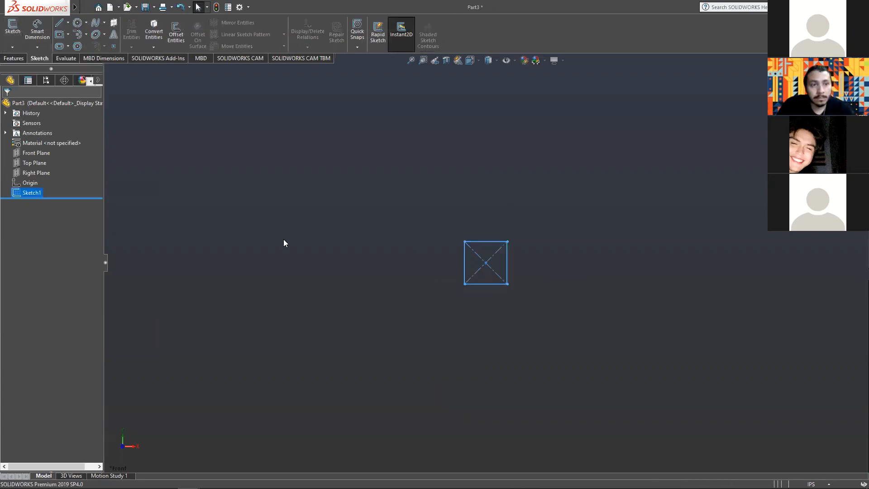
click(13, 58)
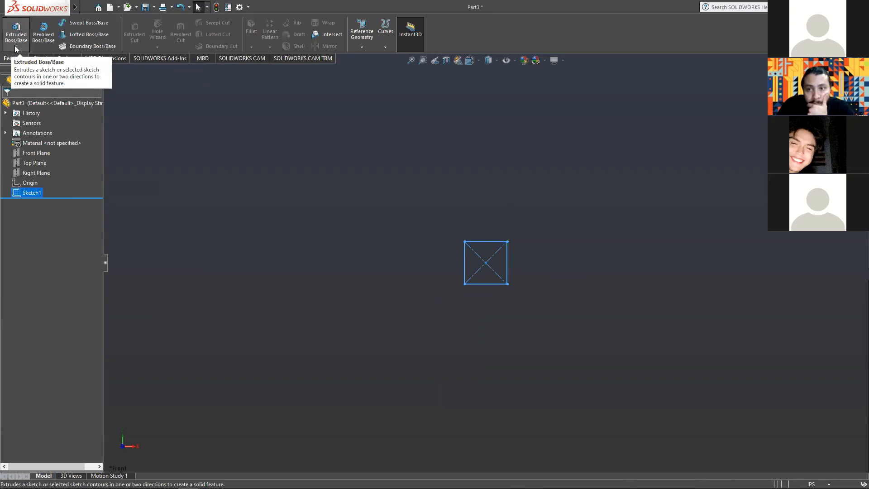
click(14, 45)
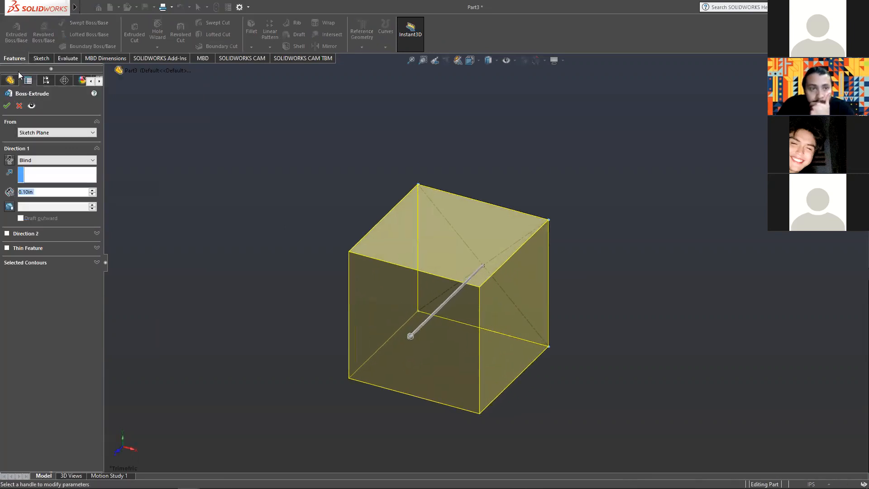
click(35, 161)
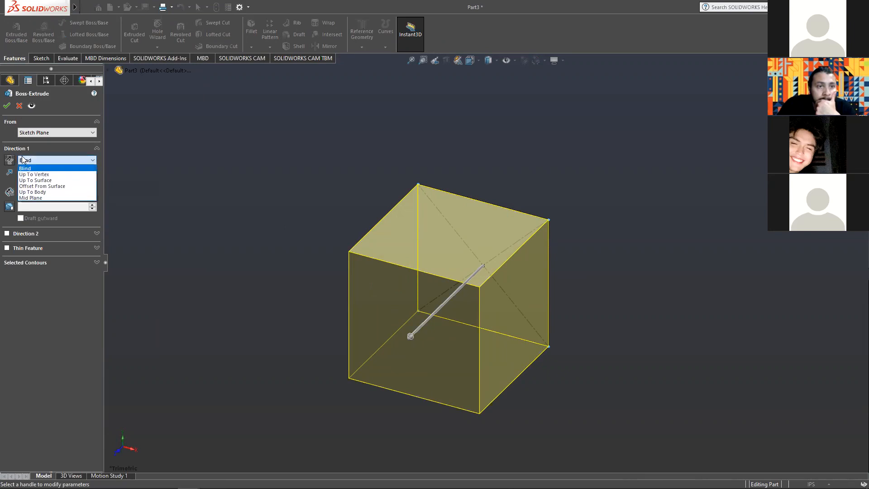
click(31, 198)
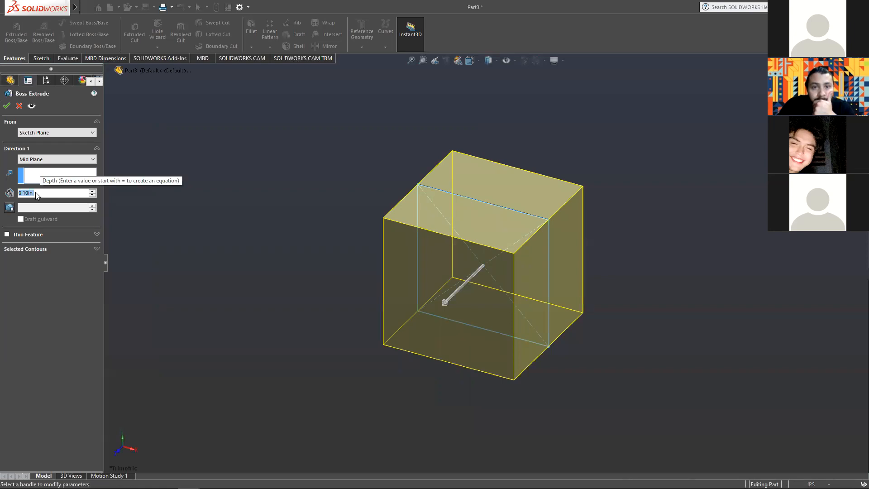
text(.5)
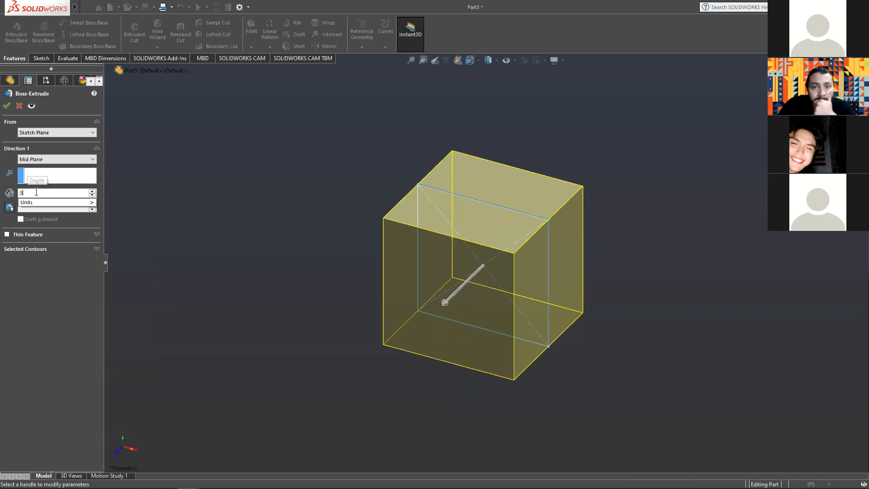
key(Return)
scroll(477, 364, up, 2)
scroll(452, 298, down, 2)
scroll(453, 299, up, 3)
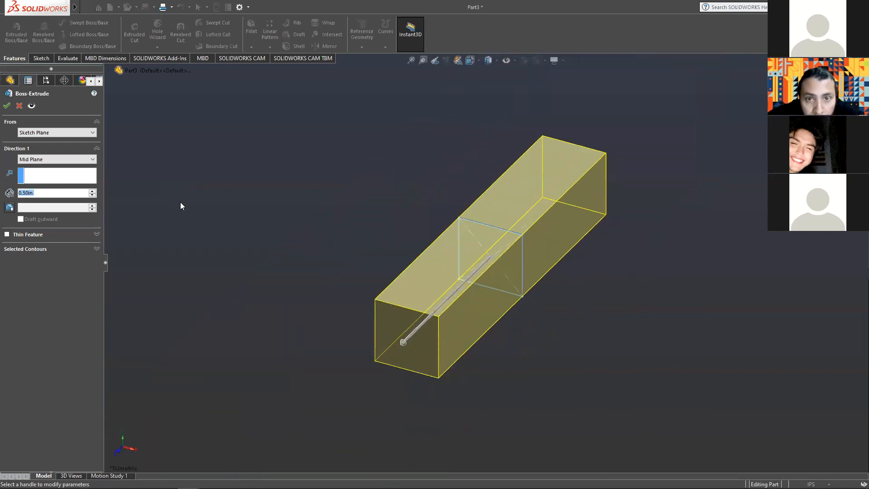
click(7, 109)
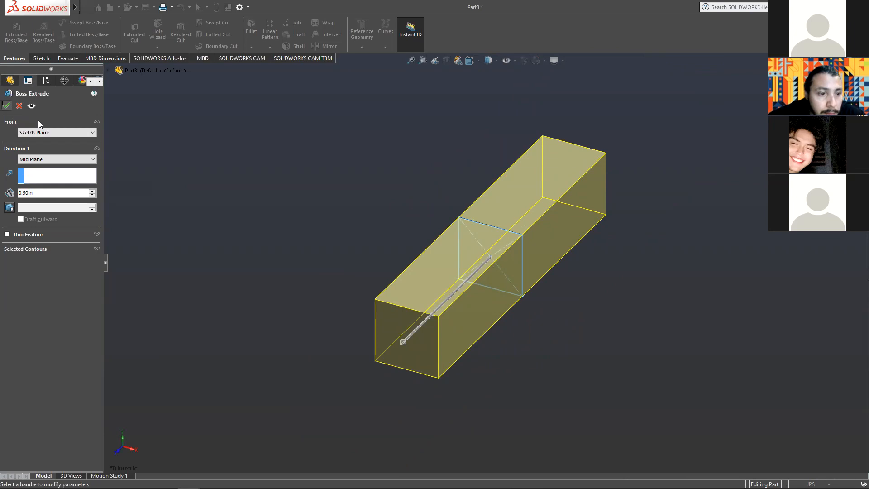
click(3, 107)
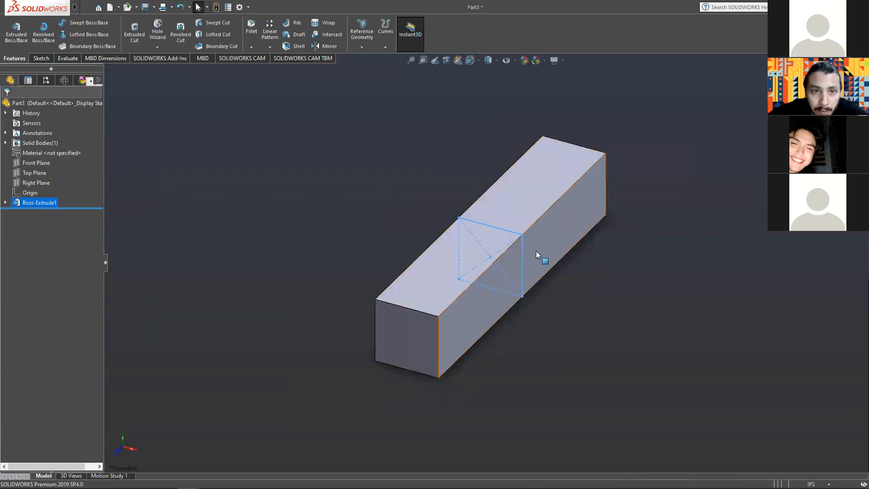
click(264, 198)
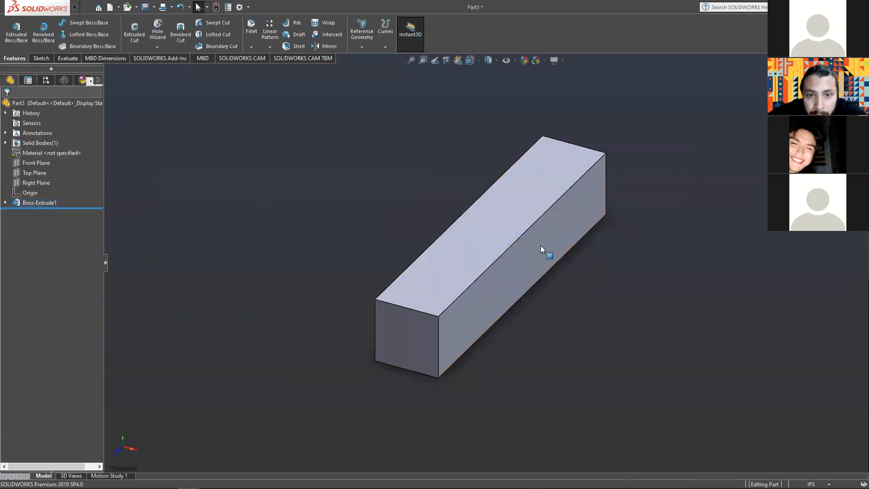
- Save the part as pin-car2 in the demonstration-car1 folder
click(146, 7)
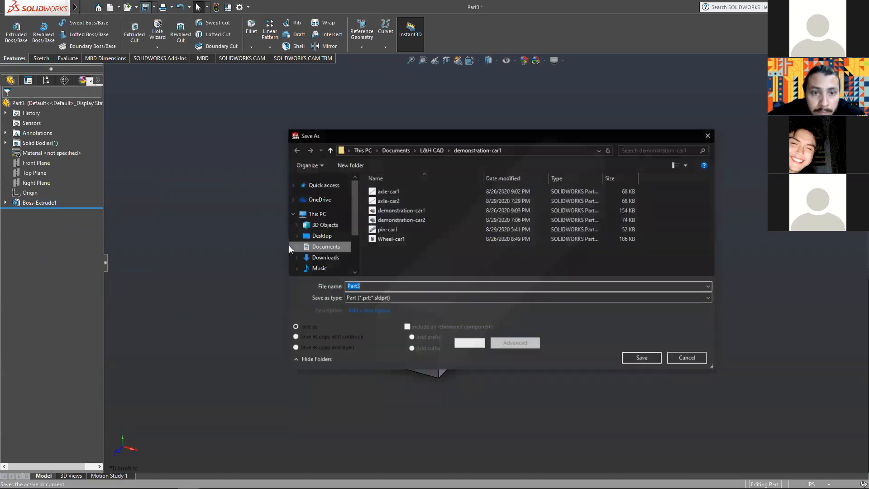
click(399, 228)
click(372, 286)
click(373, 286)
key(BackSpace)
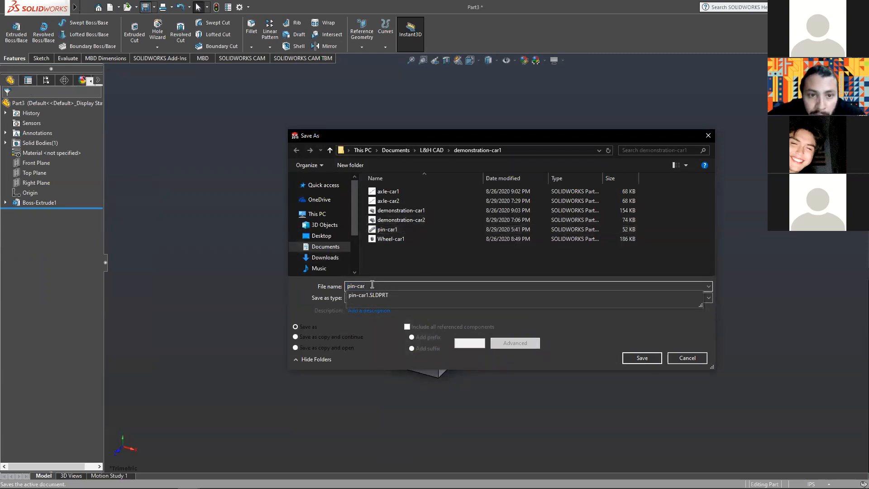
text(2)
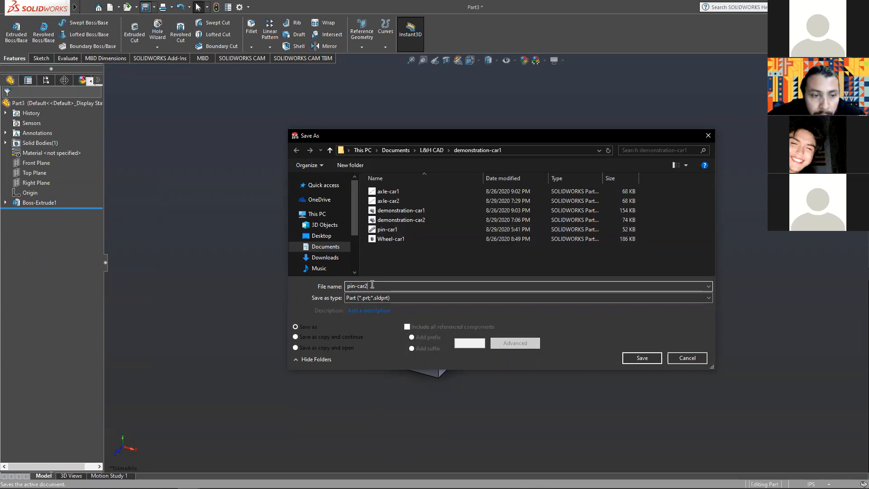
click(638, 359)
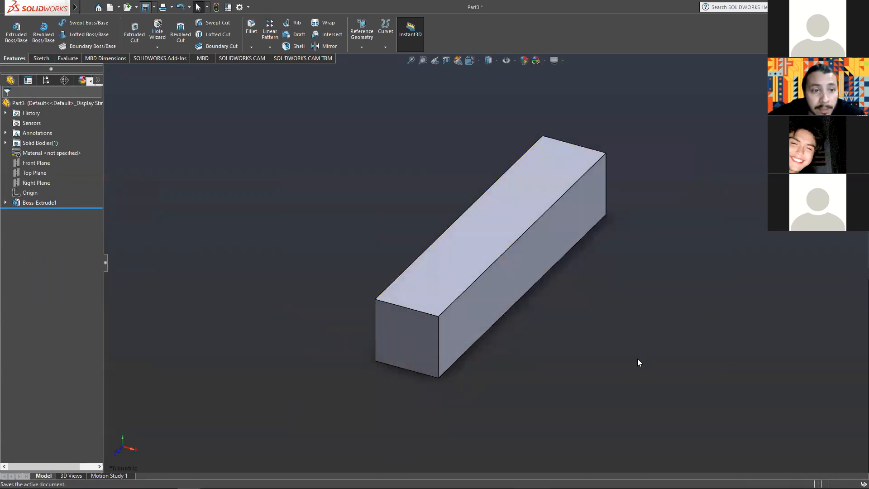
- Switch the pin to the isometric view
click(28, 164)
click(410, 200)
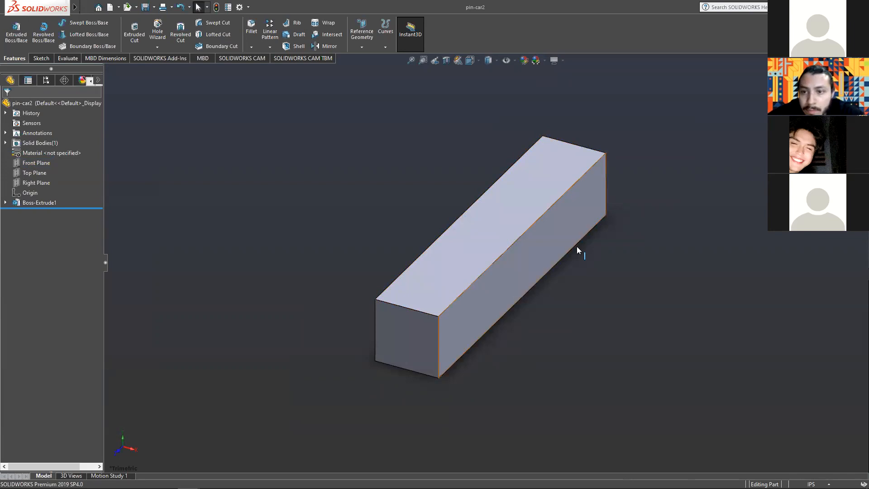
key(space)
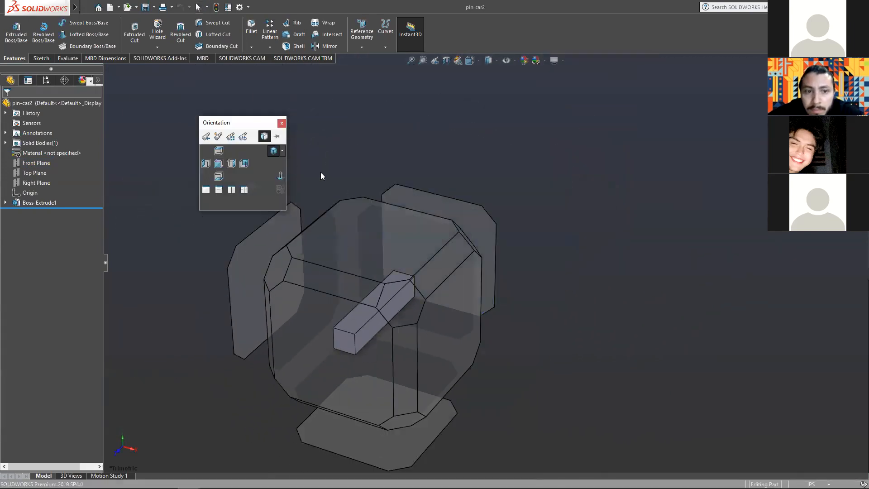
click(272, 152)
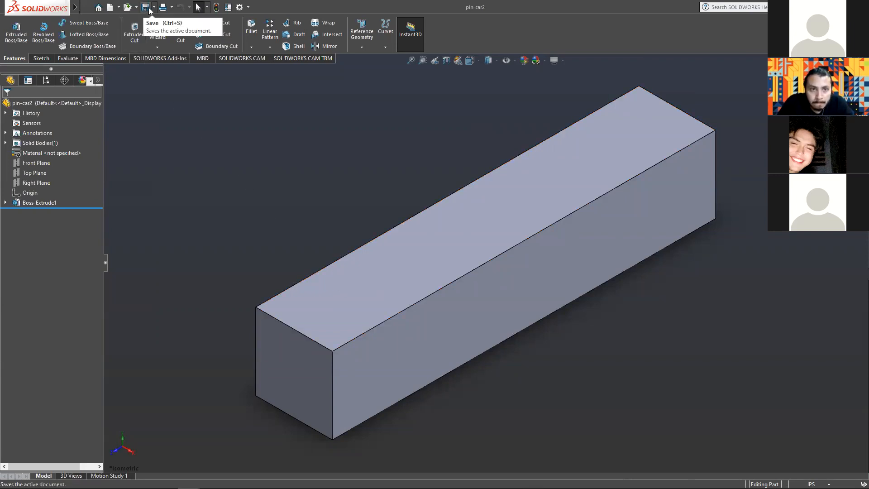
- Create another new part and start a sketch on its Front Plane, viewed normal to it
click(110, 7)
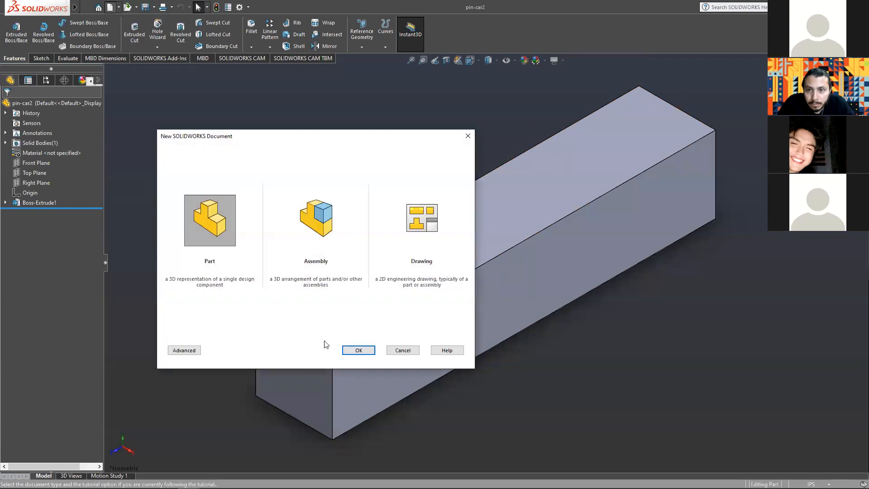
double_click(225, 233)
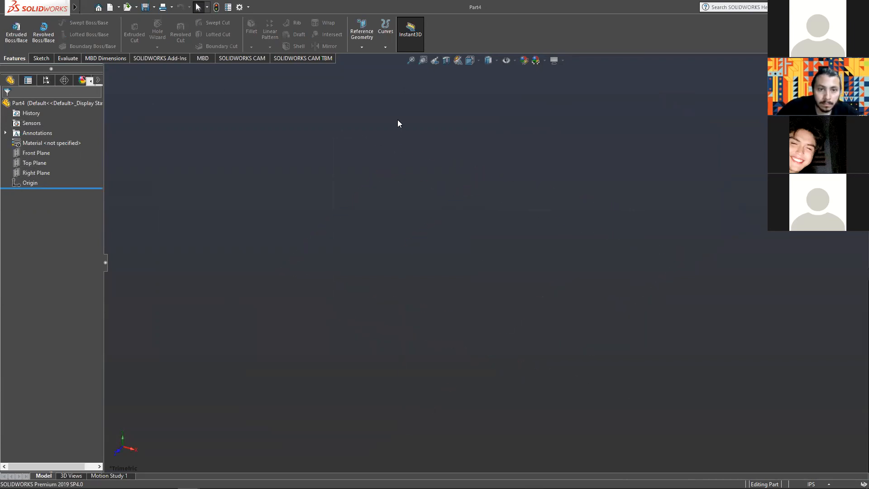
click(34, 157)
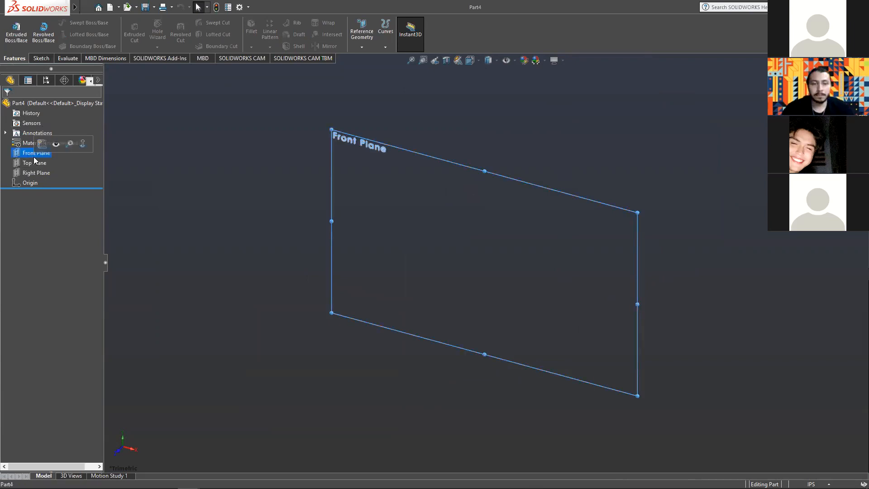
click(82, 144)
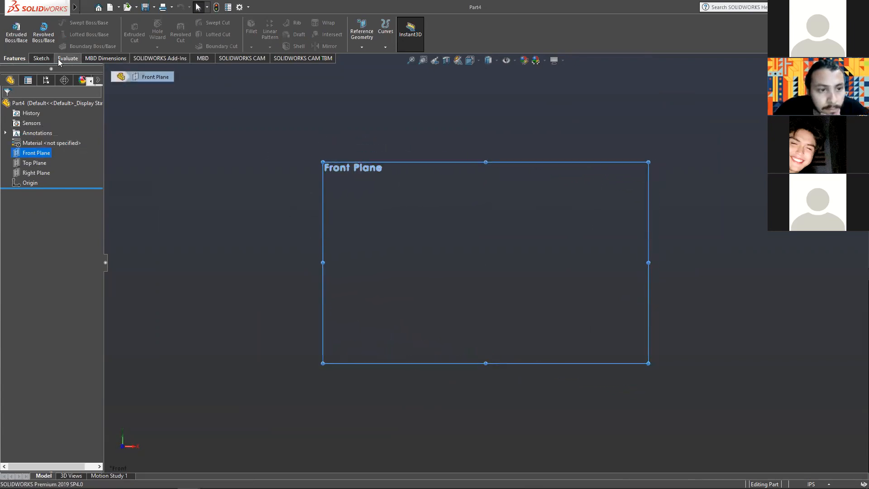
click(41, 58)
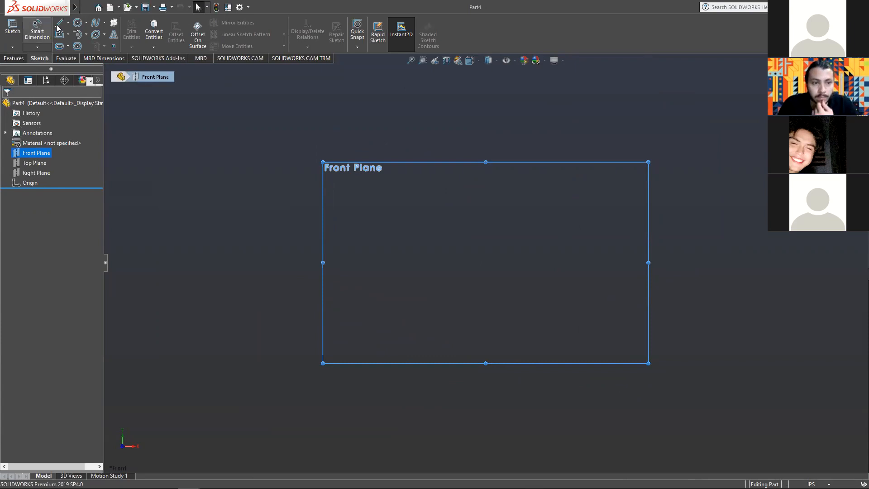
click(12, 28)
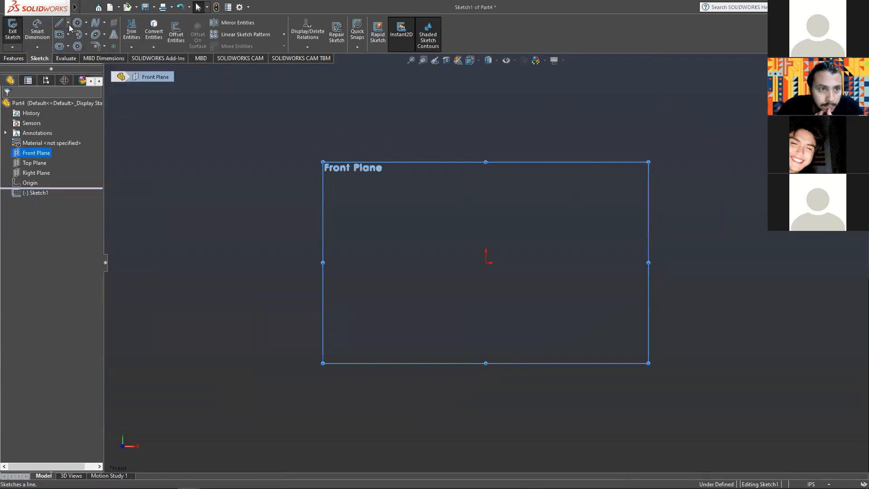
- Sketch a vertical centerline about 0.66 in long upward from the origin
click(68, 22)
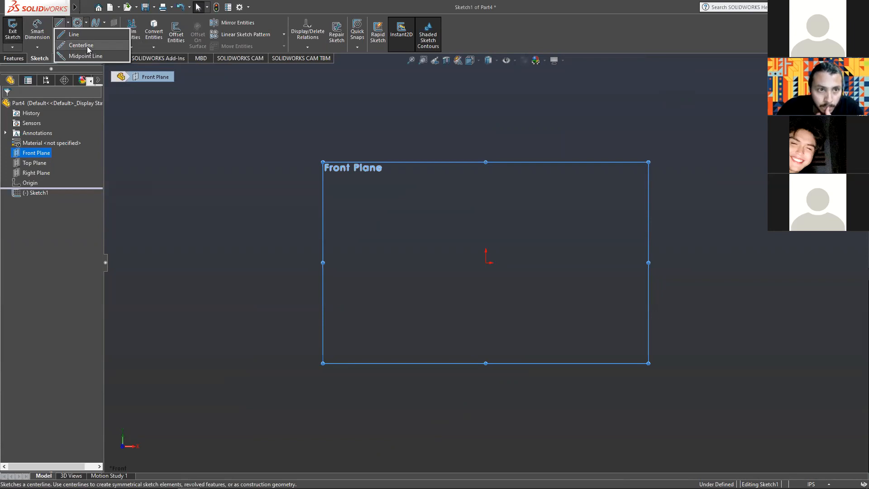
click(81, 45)
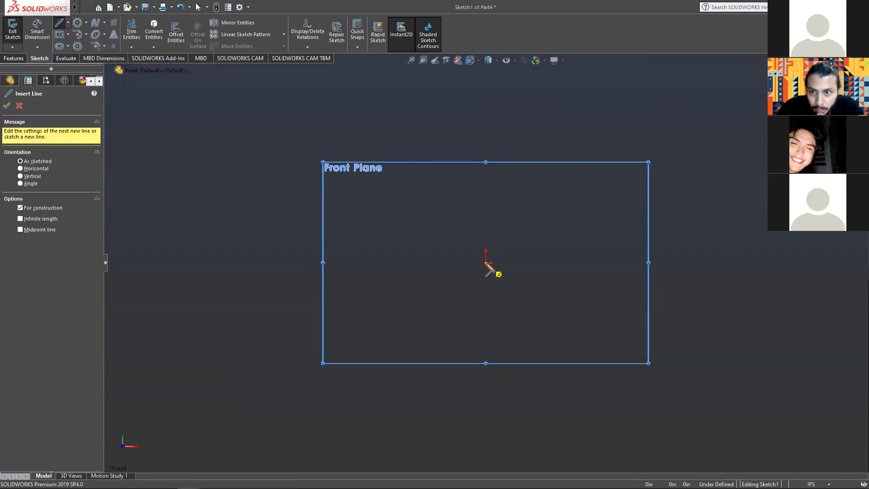
click(486, 263)
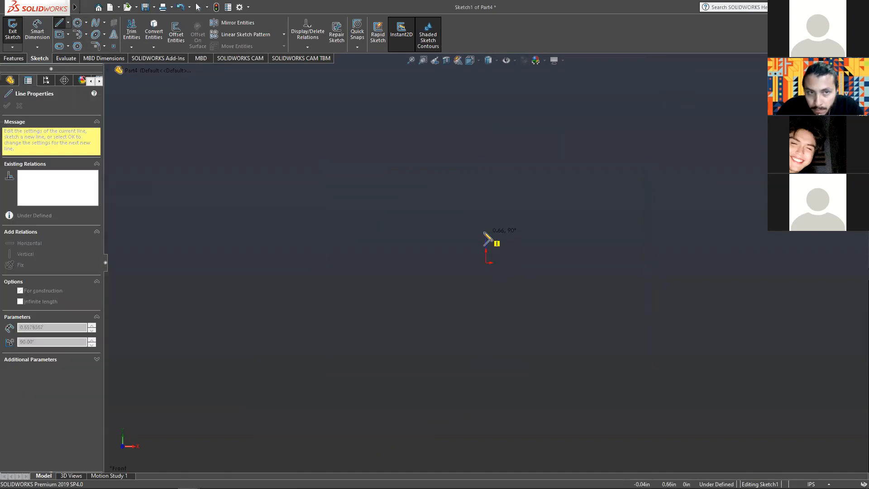
click(486, 233)
key(Escape)
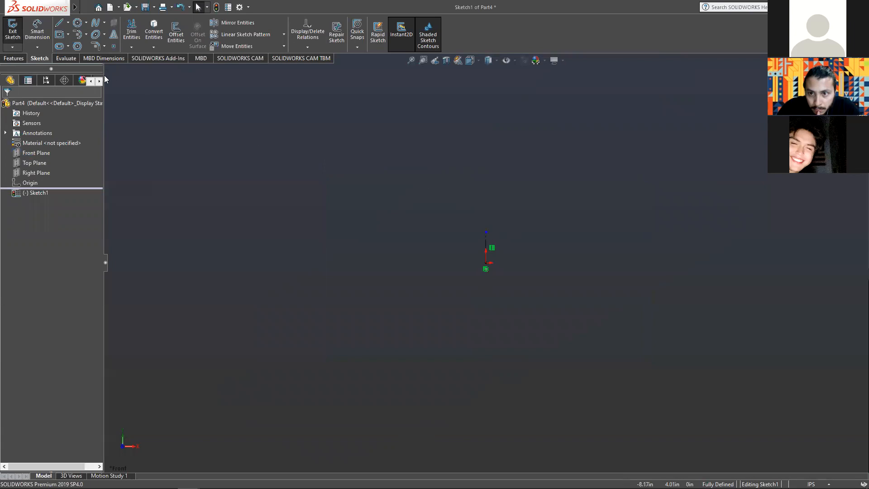
- Dimension the vertical centerline's length as 0.5 in
click(27, 29)
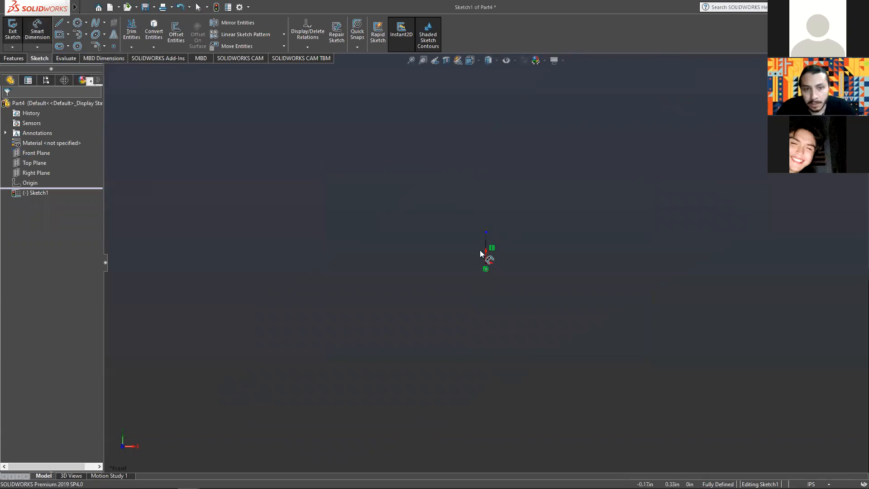
click(486, 251)
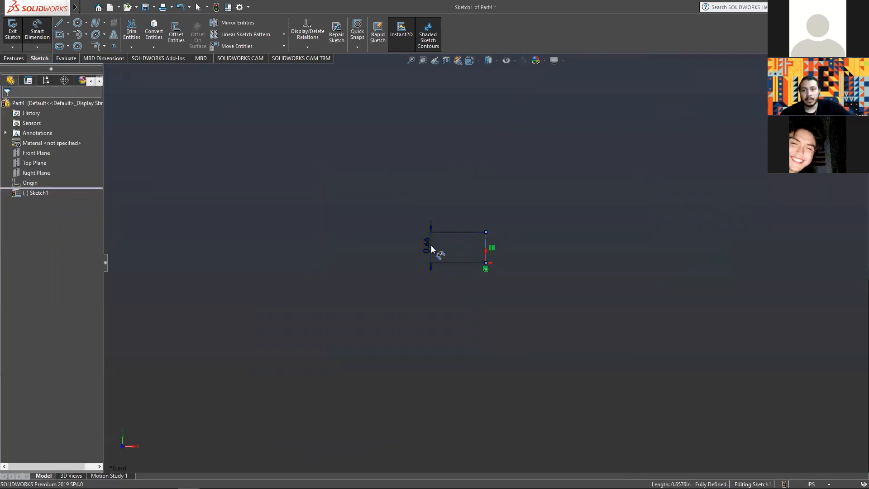
click(431, 245)
text(.5)
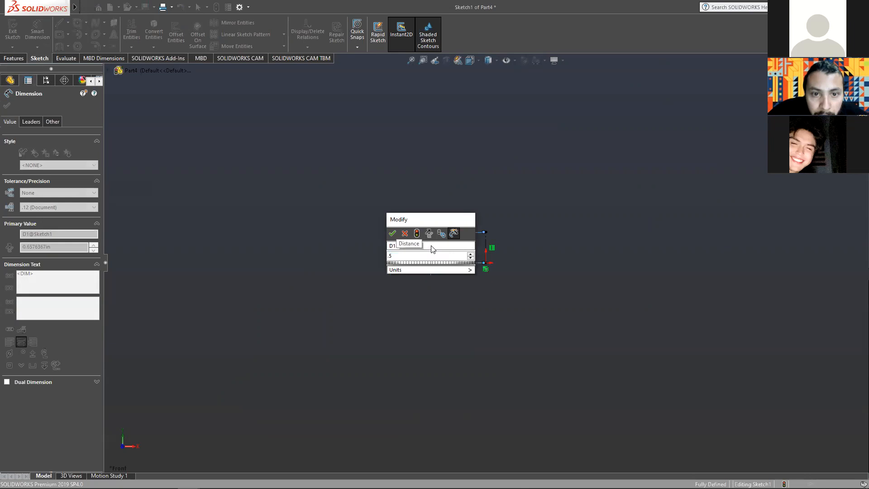
key(Return)
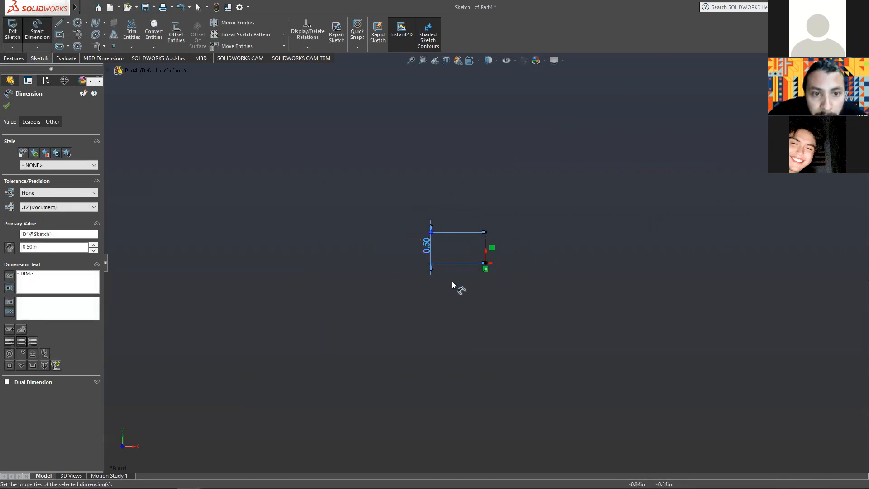
scroll(504, 258, down, 4)
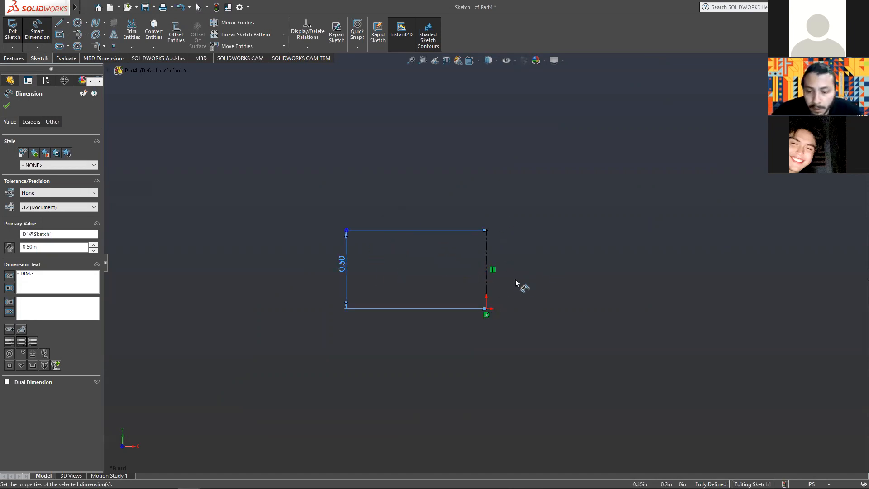
key(Escape)
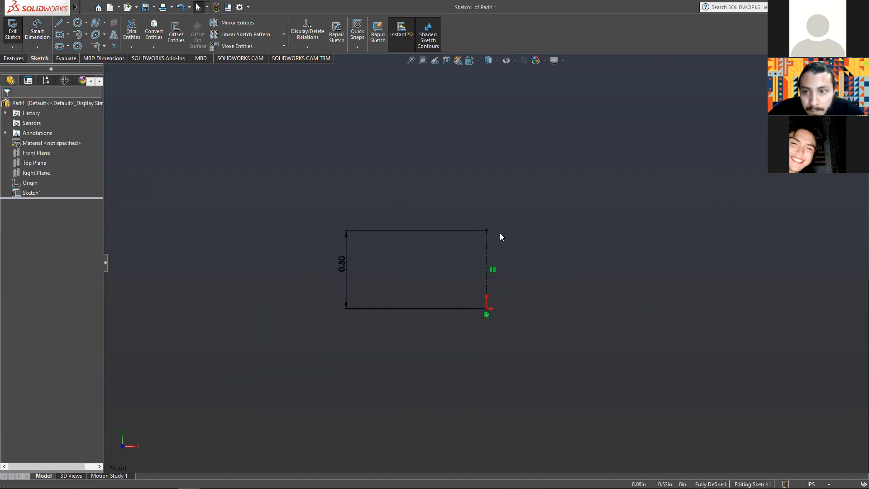
- Check the vertical centerline's properties, including its construction option
click(488, 268)
click(20, 249)
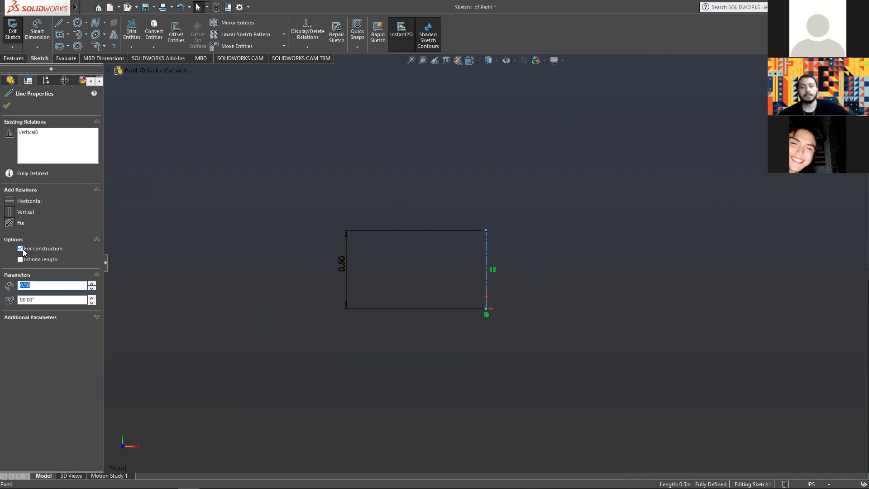
click(7, 106)
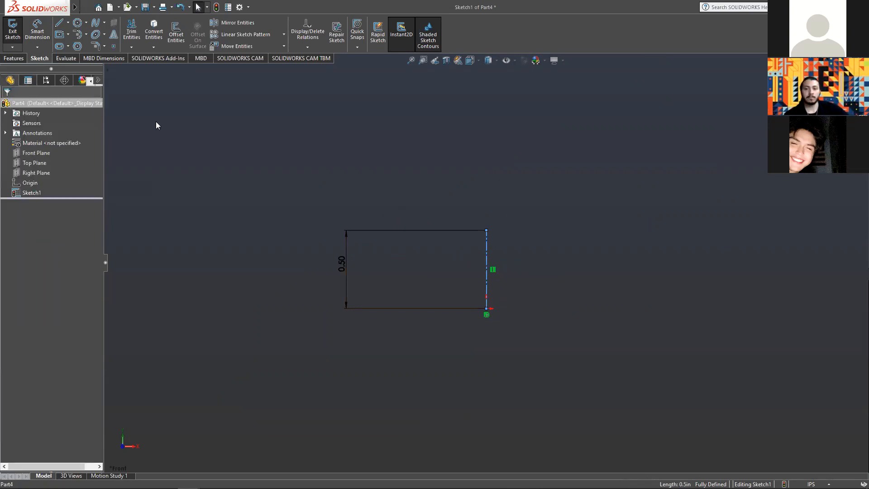
- Sketch a solid horizontal line about 0.41 in long to the right from the centerline's upper end
scroll(491, 187, up, 1)
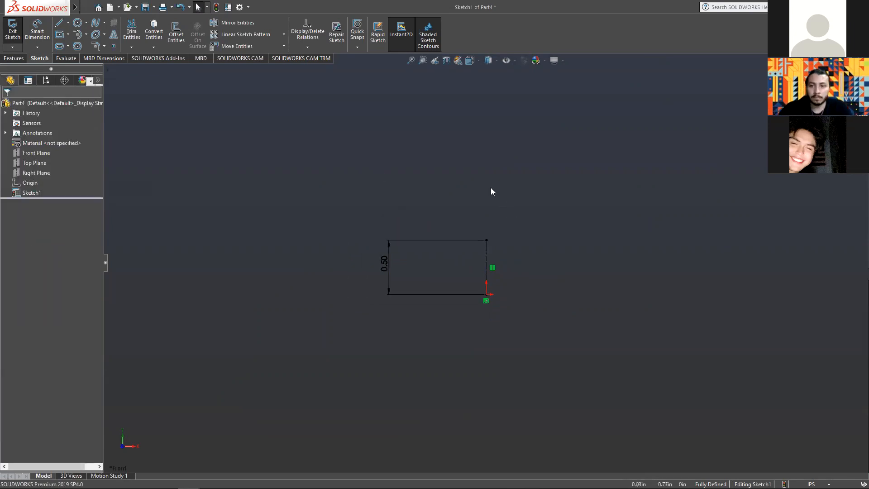
click(68, 23)
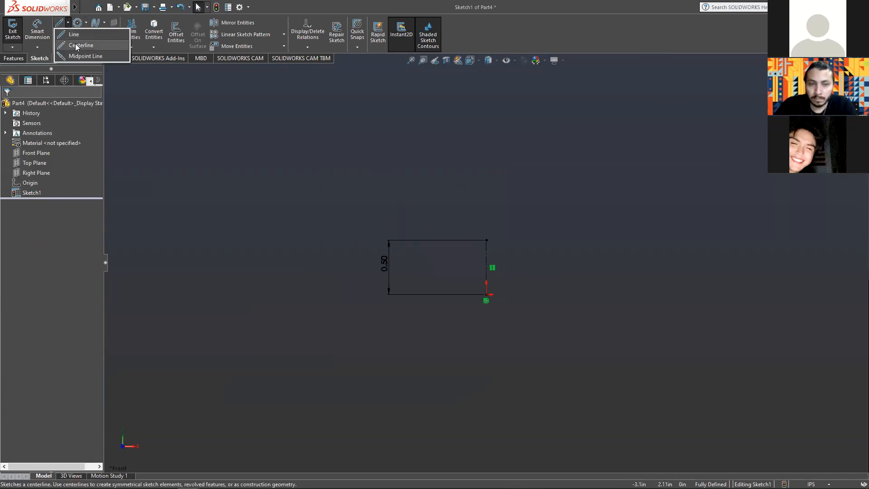
click(74, 34)
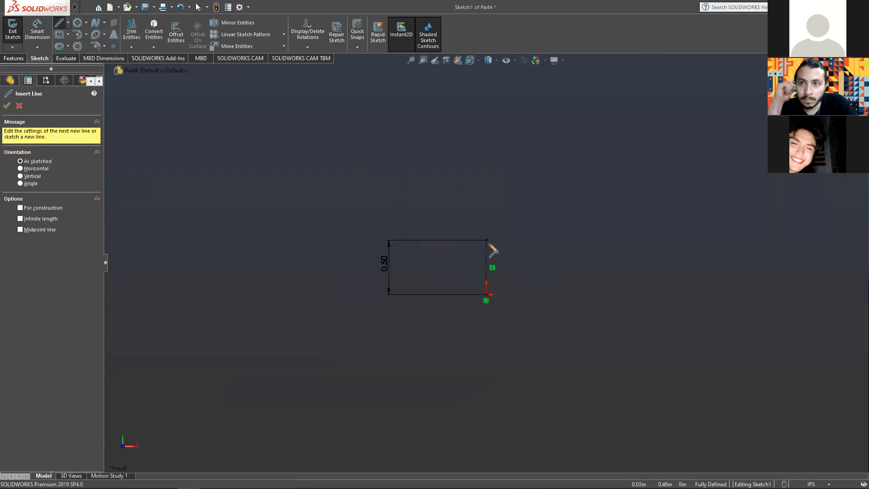
click(487, 241)
click(530, 241)
key(Escape)
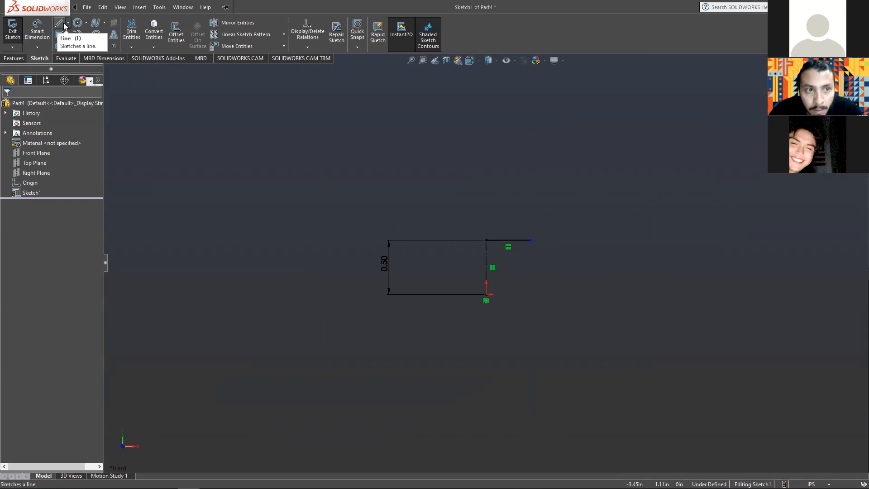
- Dimension the horizontal line's length as 0.3 in
click(517, 246)
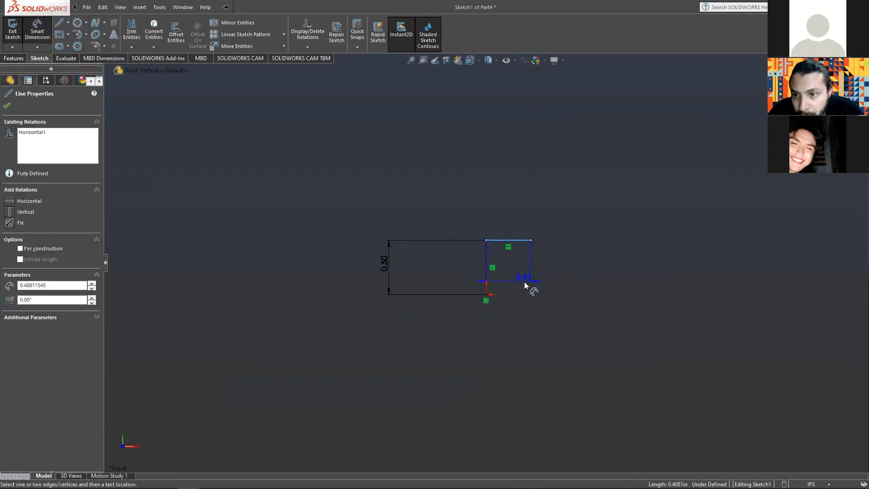
click(508, 329)
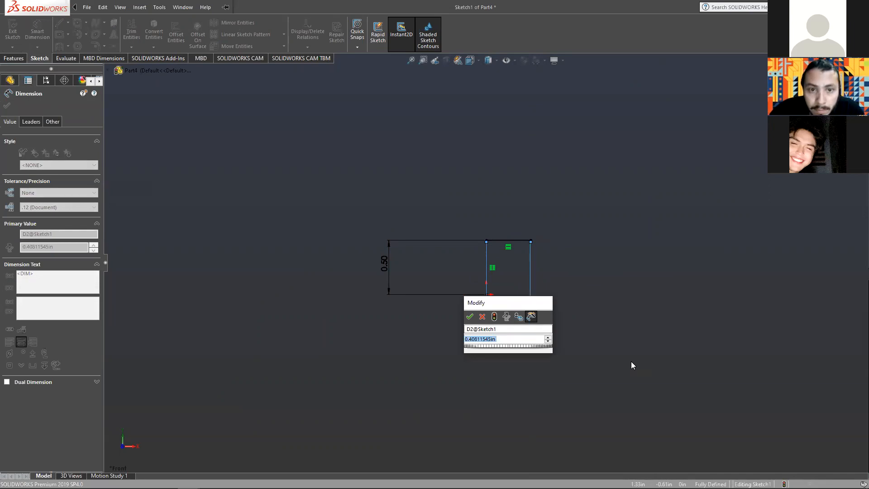
key(BackSpace)
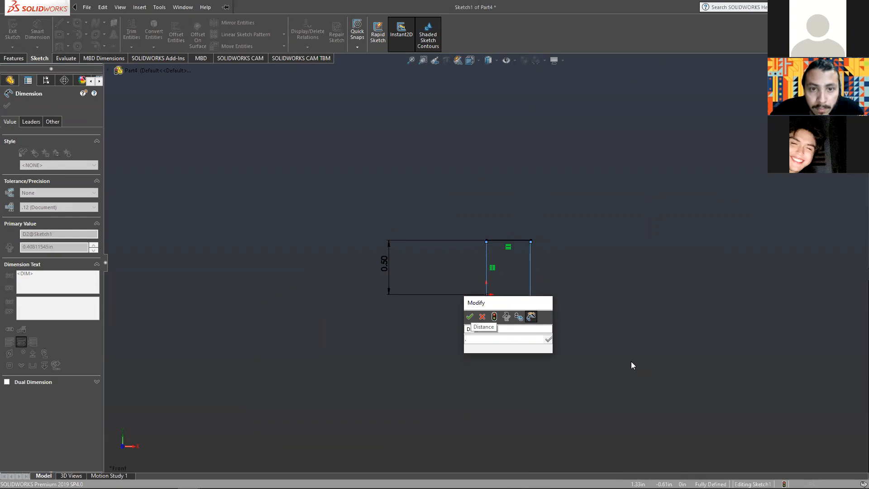
text(.3)
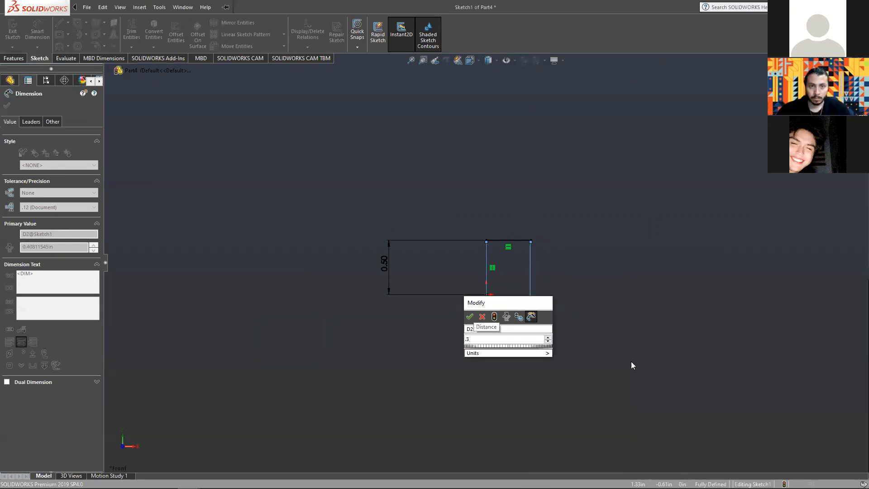
key(Return)
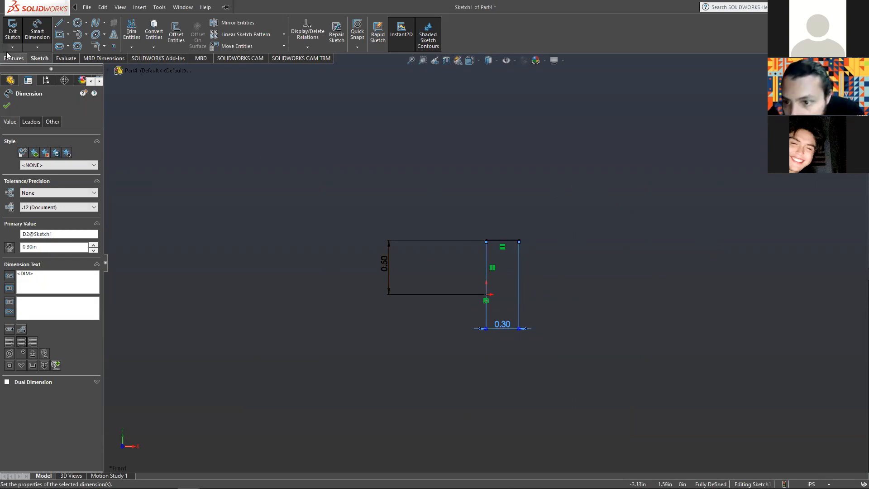
click(7, 105)
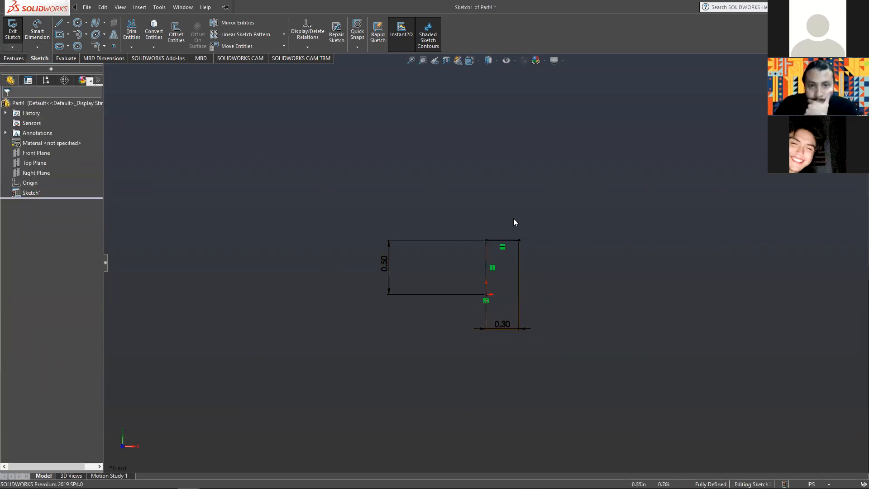
- Sketch a second vertical centerline about 0.57 in long upward from the upper end of the first one
click(68, 23)
click(76, 43)
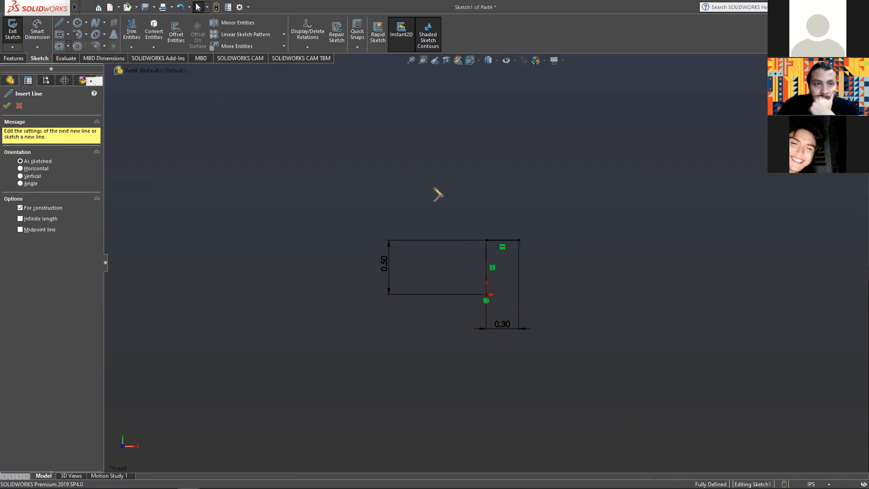
click(487, 241)
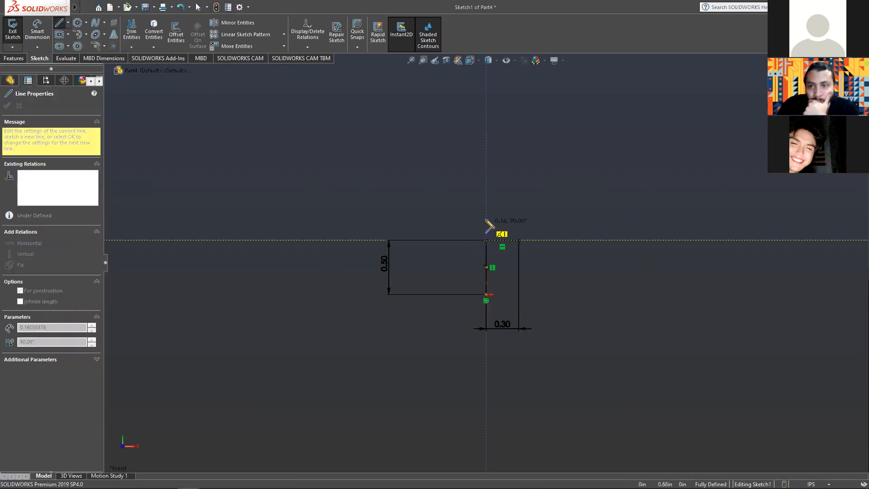
click(486, 178)
key(Escape)
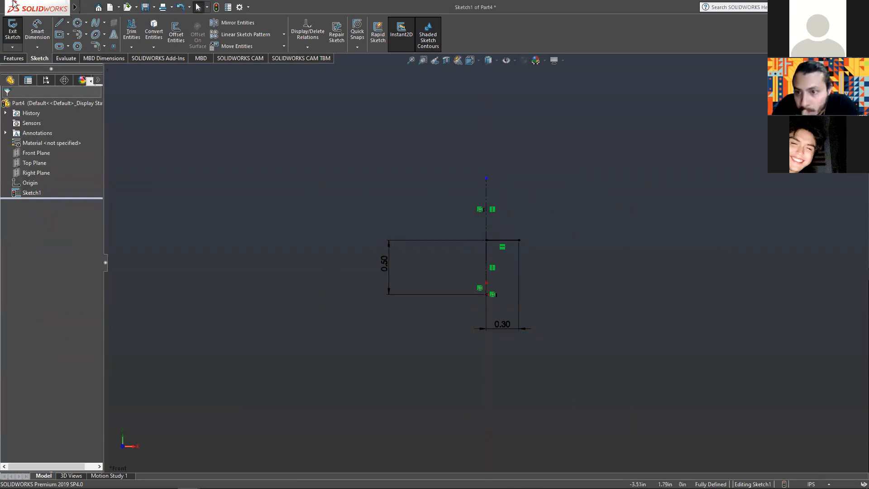
- Dimension the upper centerline's length as 0.5 in
click(32, 28)
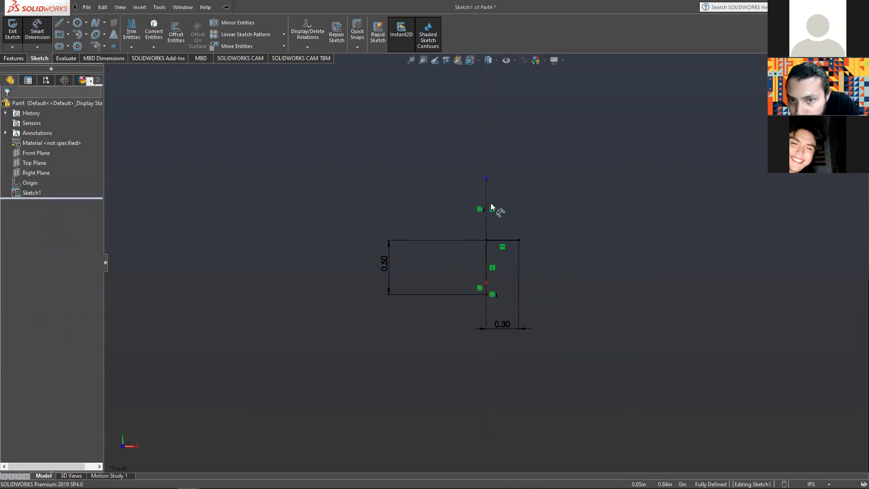
click(486, 195)
click(413, 195)
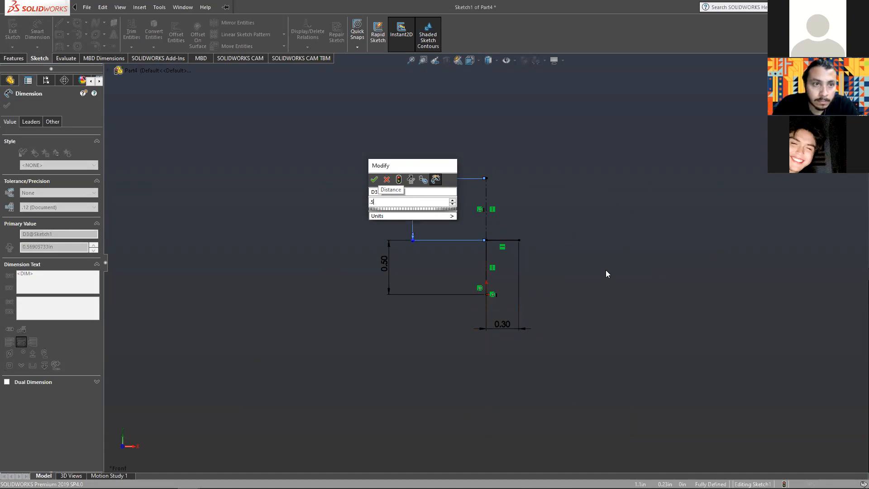
key(Return)
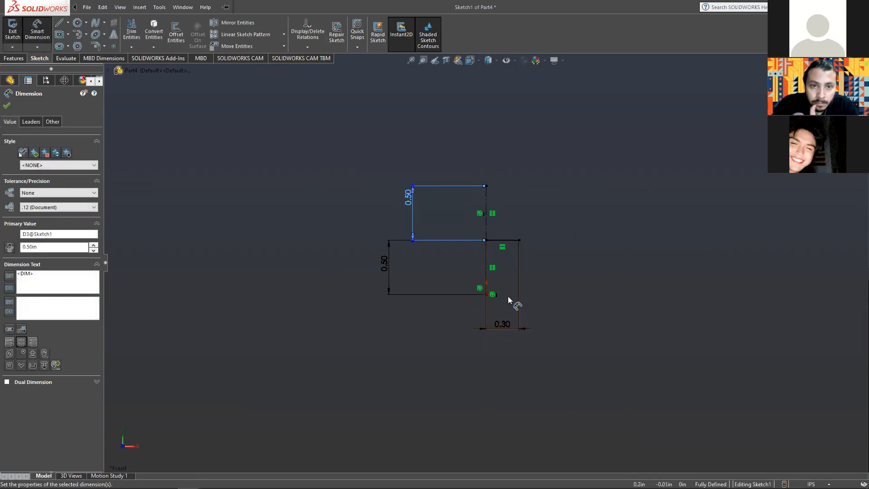
key(Escape)
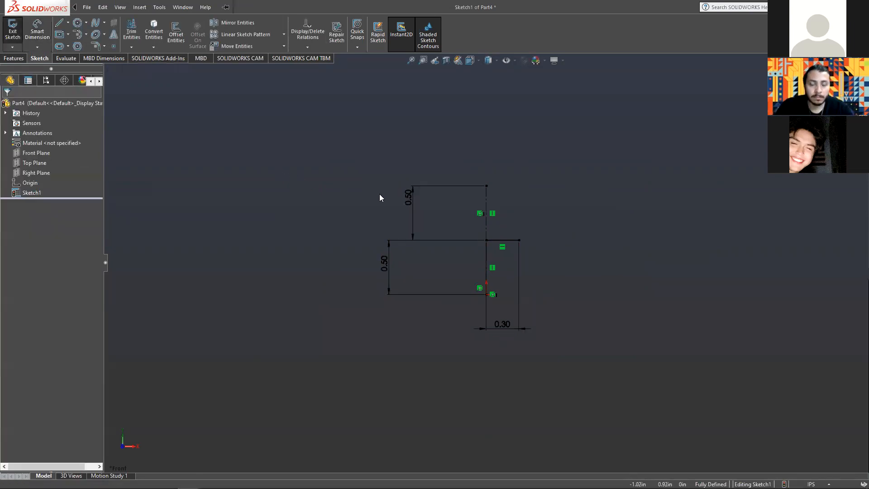
- Change the upper centerline's length dimension to 1 in
double_click(409, 199)
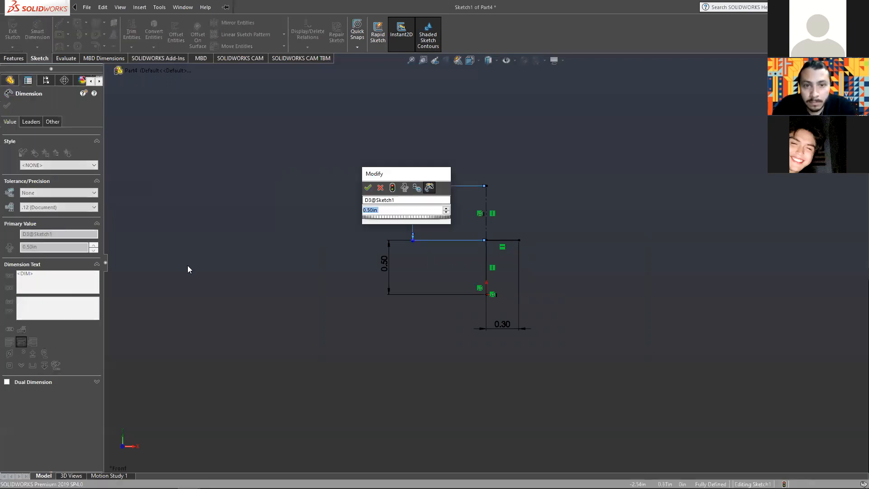
text(1)
key(Return)
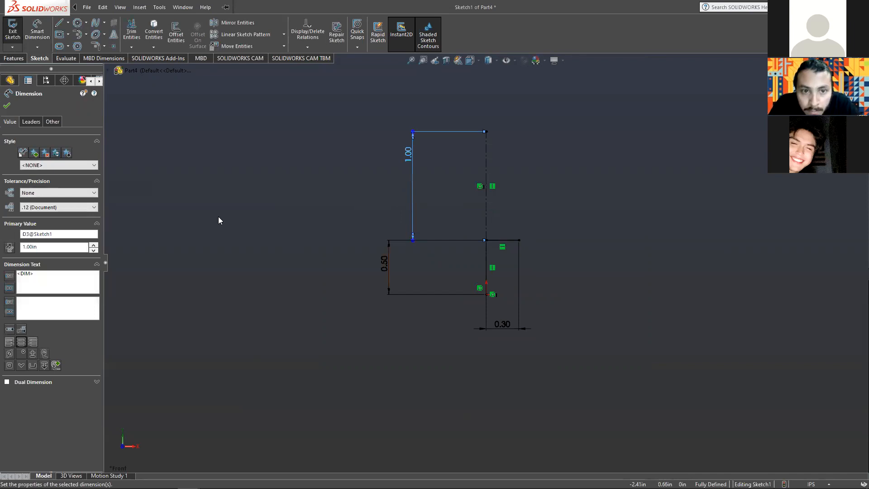
click(7, 106)
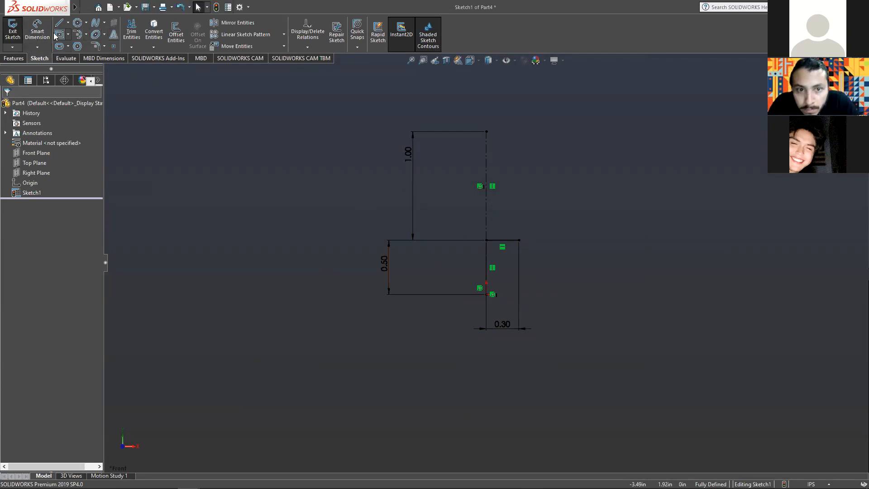
- Sketch a solid horizontal line to the right from the top end of the upper centerline
click(69, 23)
click(67, 35)
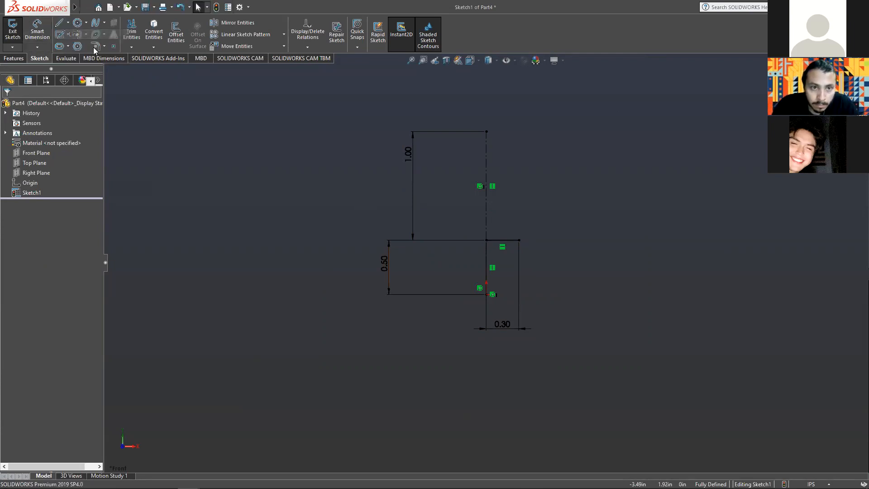
click(486, 131)
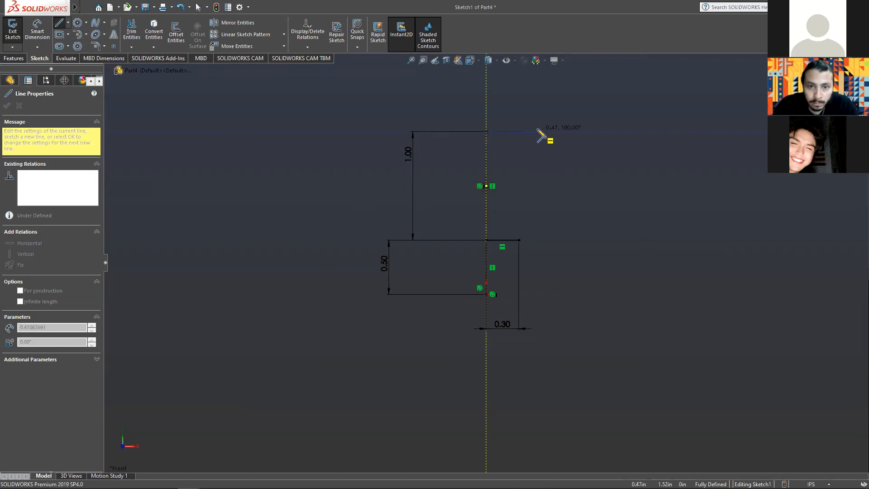
click(568, 132)
key(Escape)
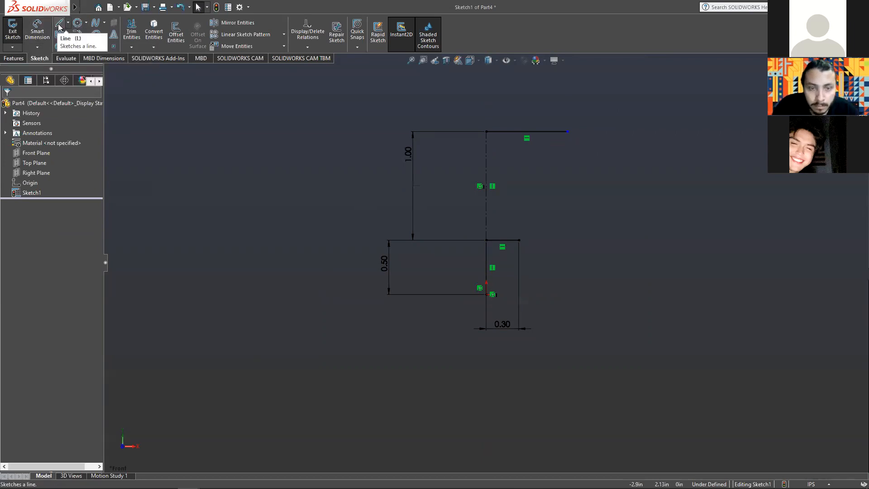
- Dimension the top horizontal line's length as 0.5 in
click(37, 32)
click(517, 131)
click(517, 109)
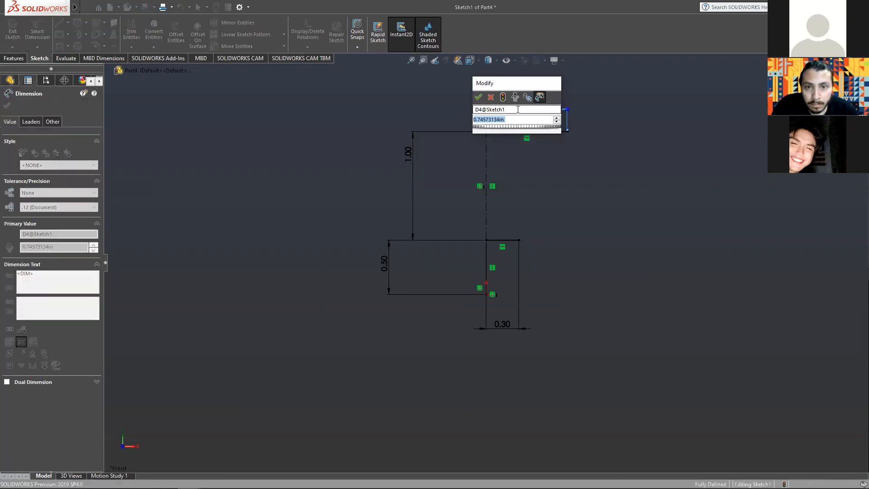
text(.)
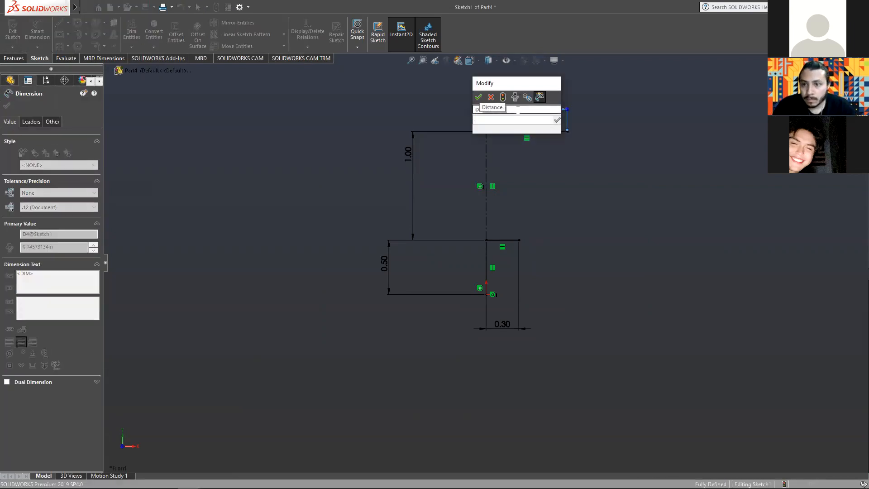
text(5)
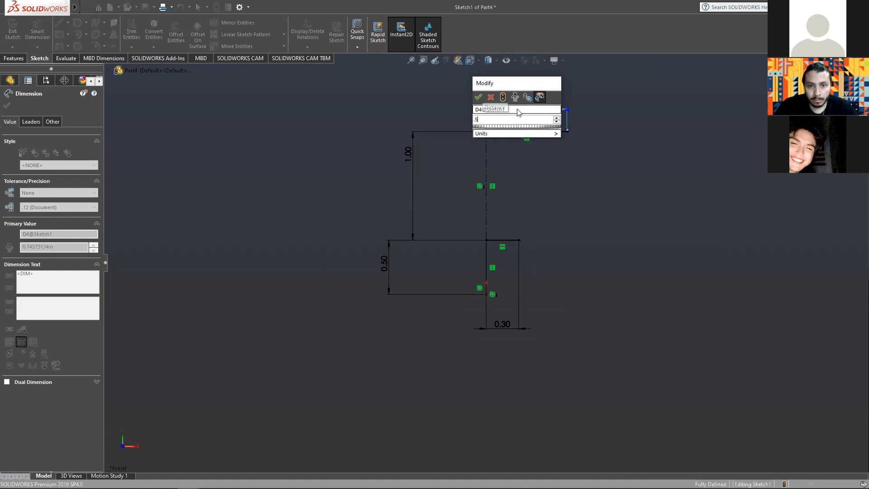
key(Return)
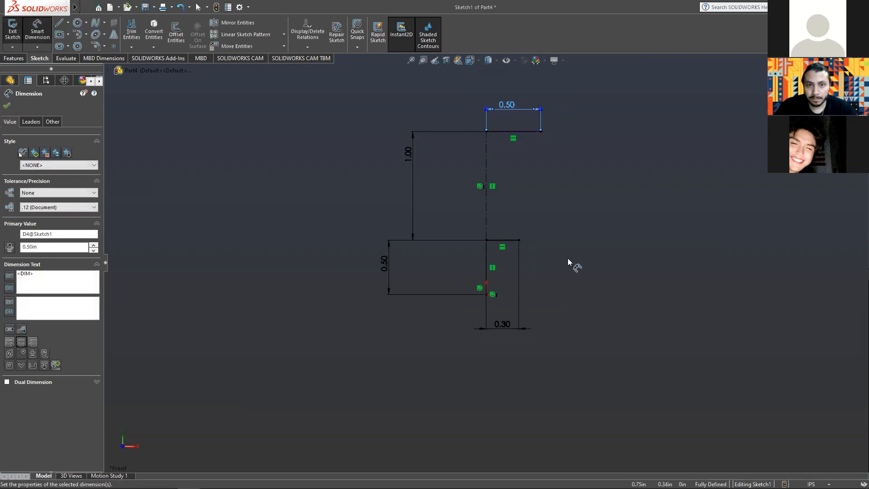
key(Escape)
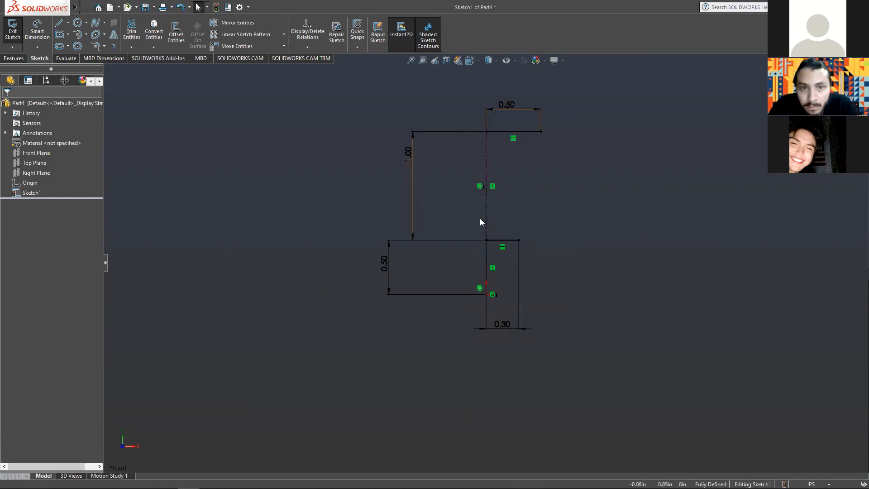
- Sketch a vertical line about 0.24 in long upward from the free outer end of the lower horizontal line
click(58, 23)
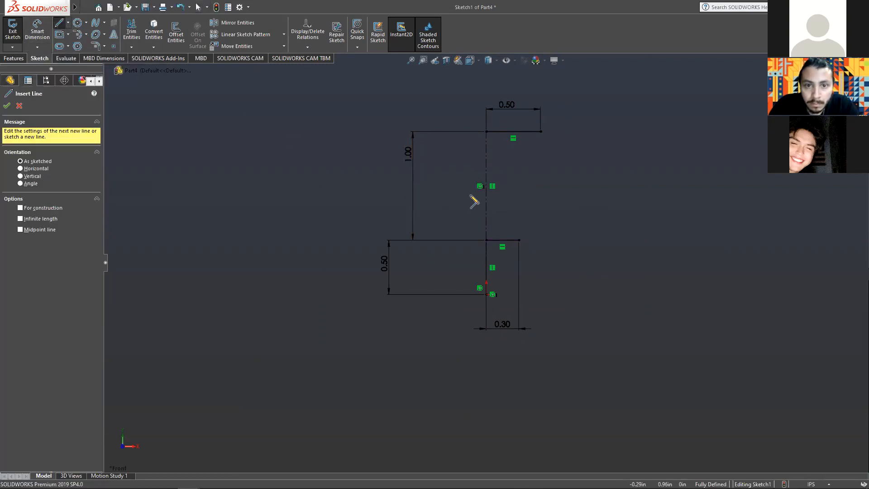
click(519, 240)
click(518, 214)
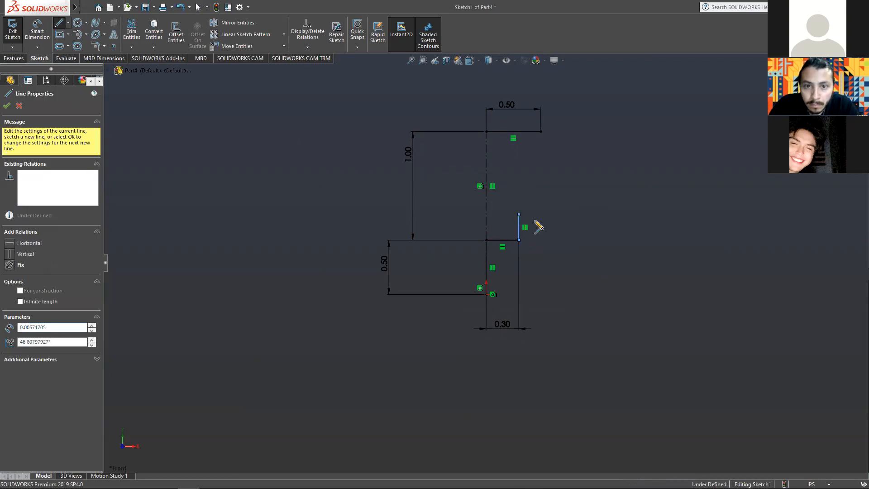
key(Escape)
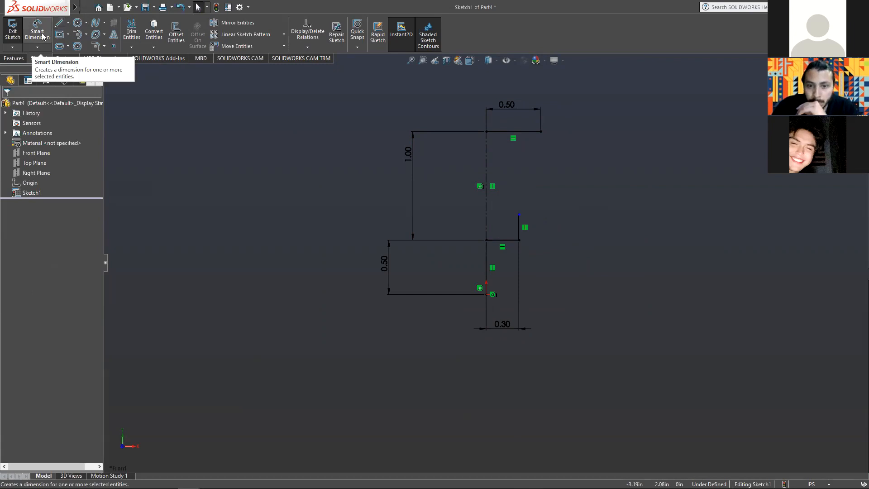
- Dimension the short vertical line's length as 0.3 in
click(43, 36)
click(519, 229)
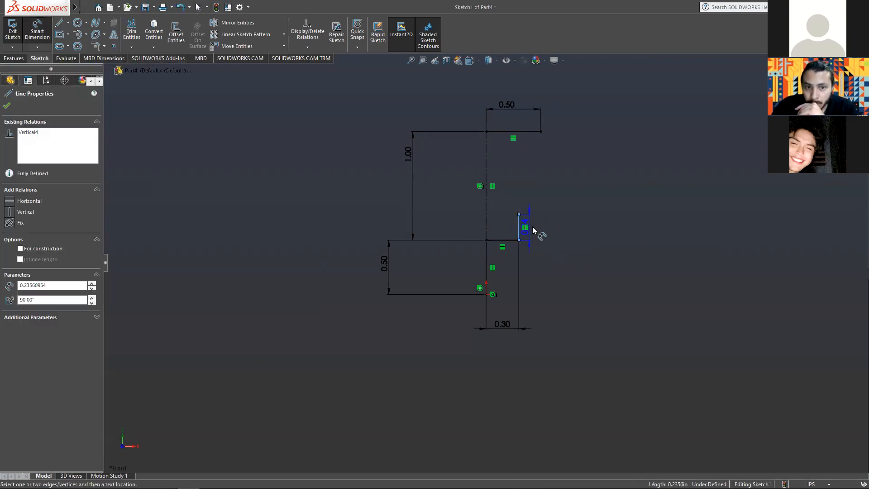
click(547, 232)
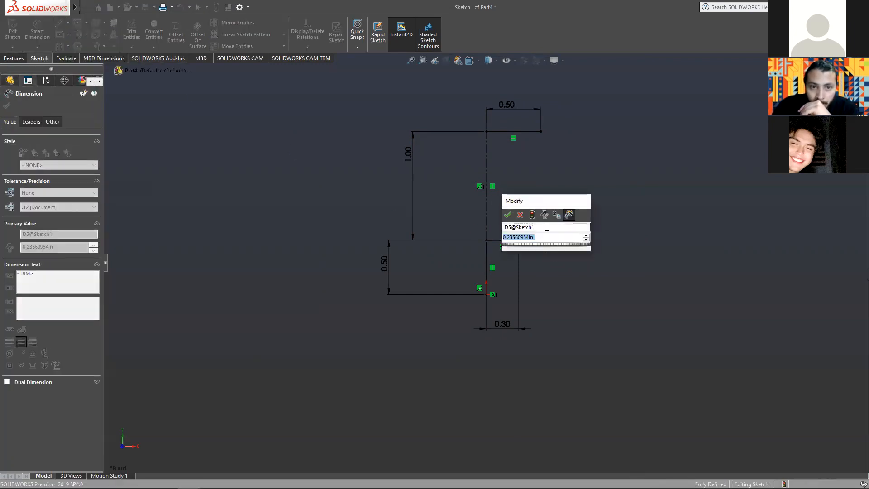
text(.)
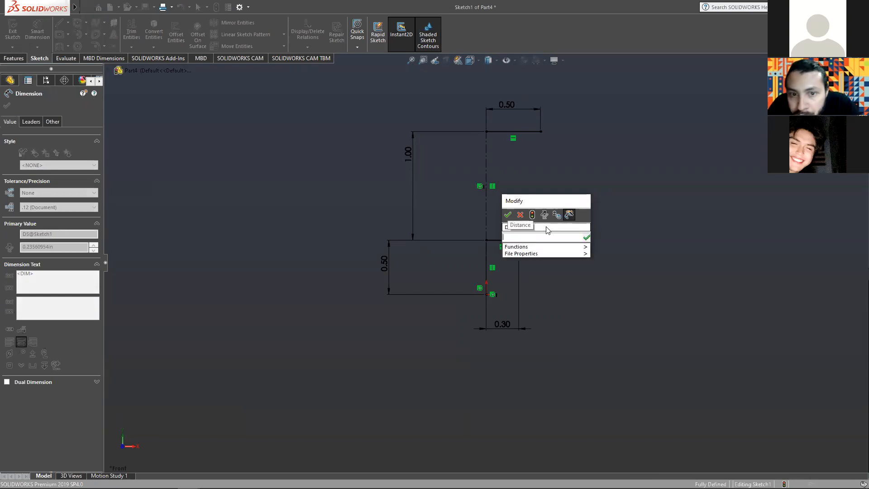
text(3)
key(Return)
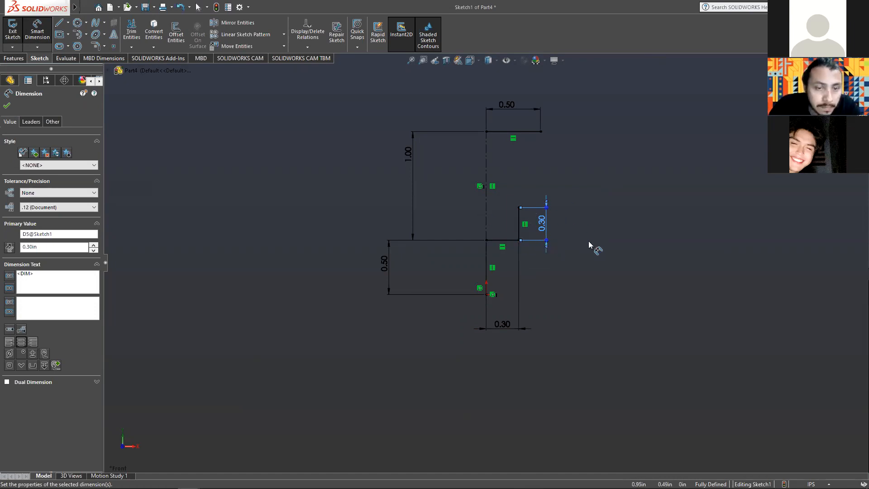
click(7, 105)
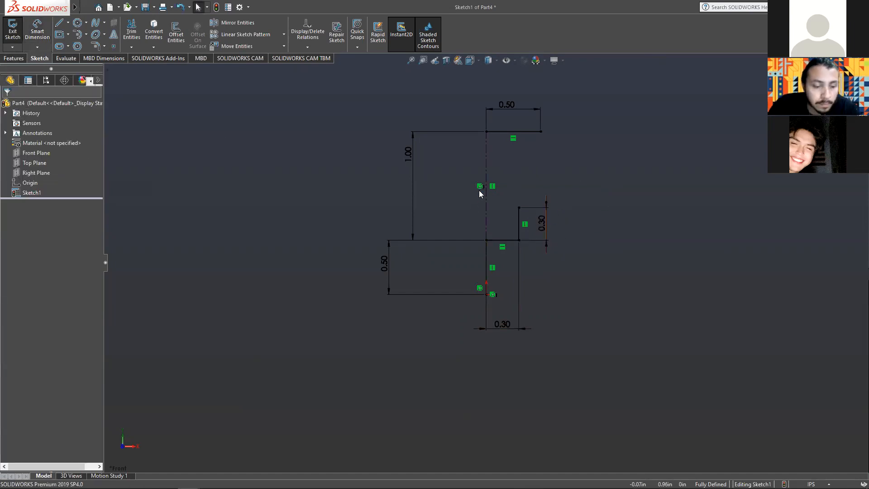
- Sketch a three-point spline from the short vertical line's upper end to the top line's outer end, with its middle point at about X 0.6, Y 1.21 in
click(99, 28)
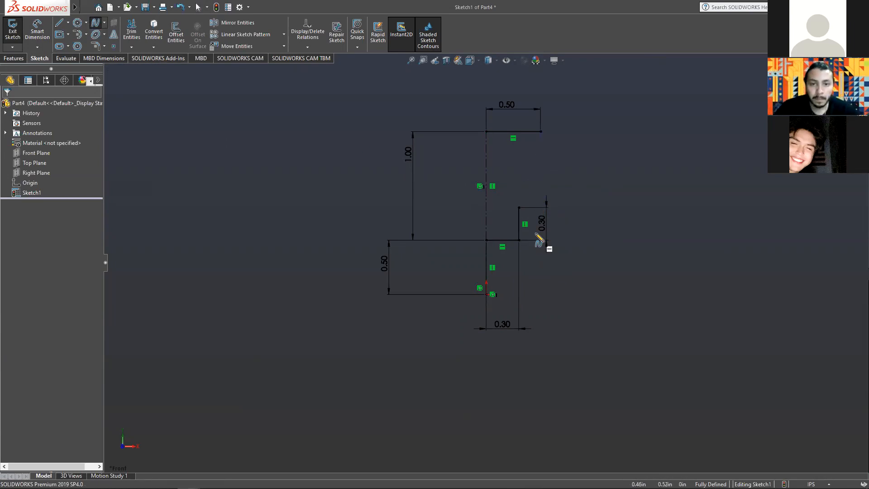
click(519, 208)
click(538, 187)
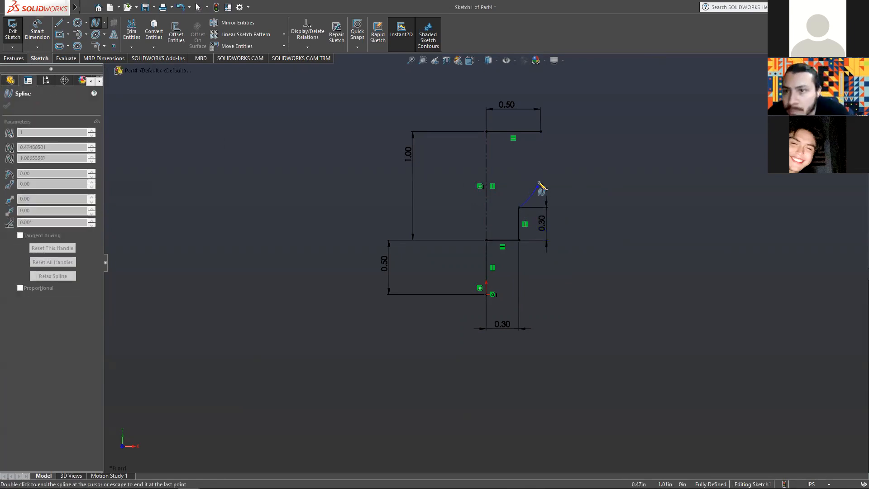
click(541, 132)
key(Escape)
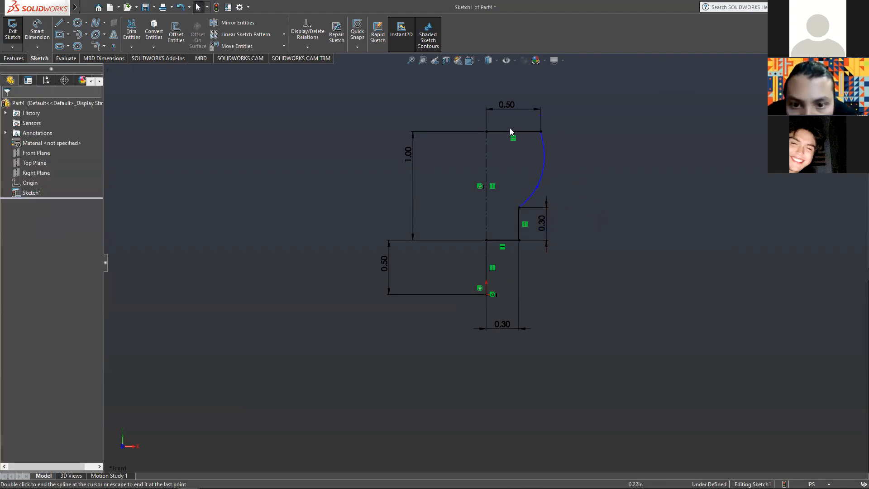
click(544, 152)
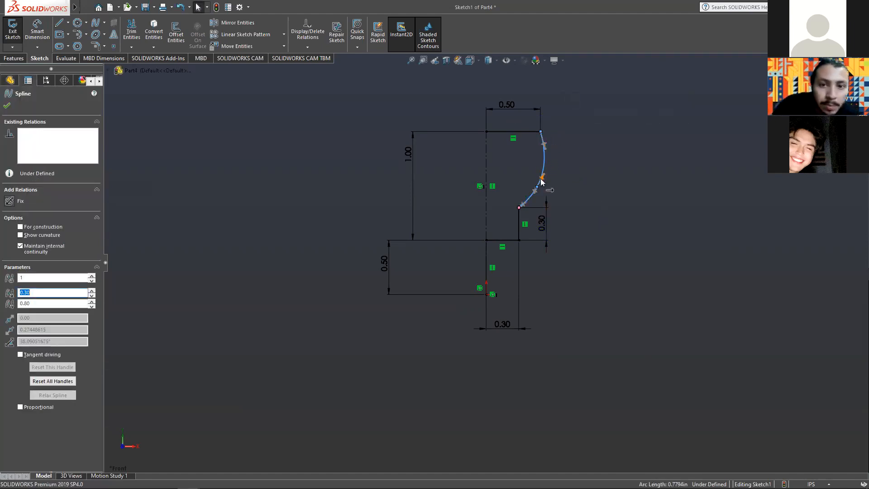
drag(537, 187, 552, 164)
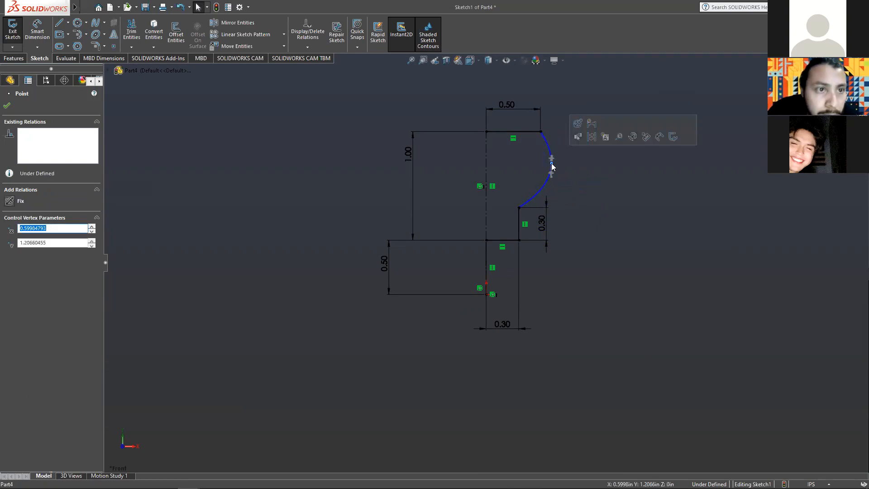
- Enable tangent driving at the spline's upper endpoint and set its tangent radial direction to 180°
click(542, 132)
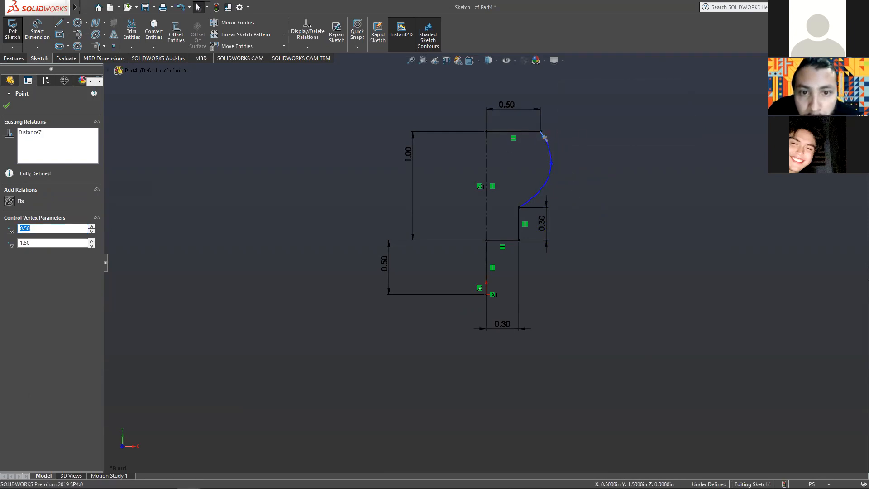
click(546, 138)
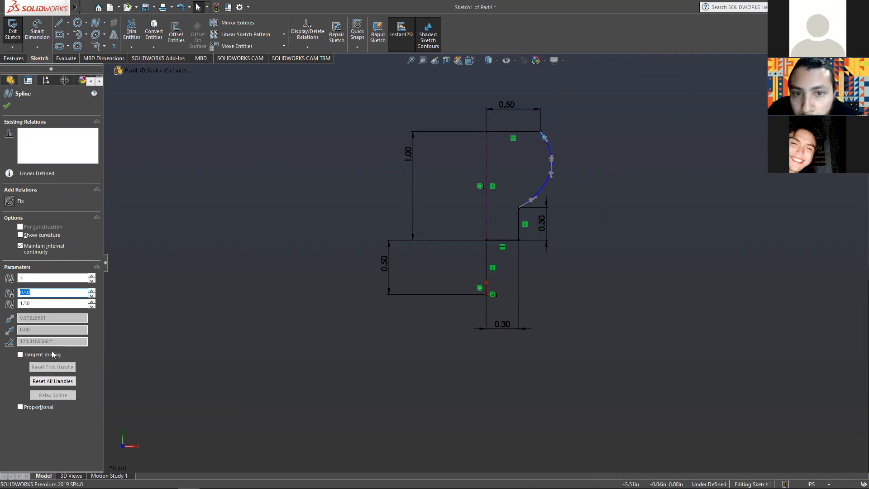
click(20, 355)
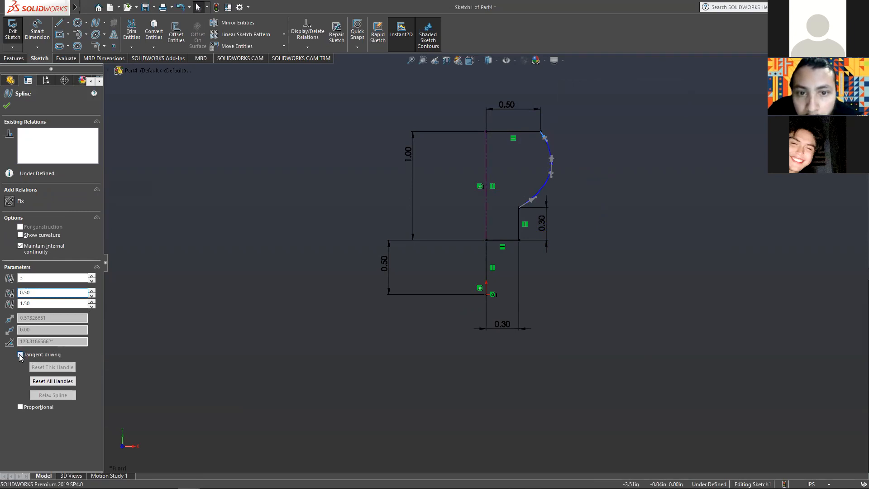
click(20, 342)
text(0)
key(Return)
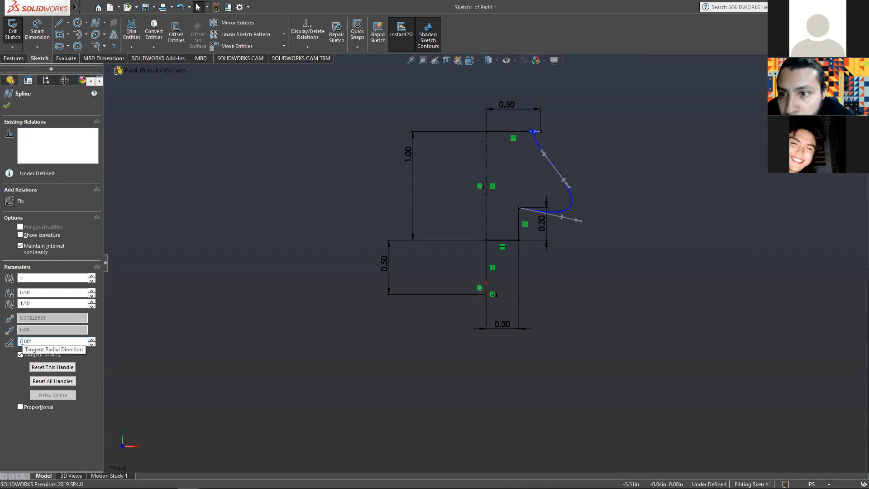
text(18)
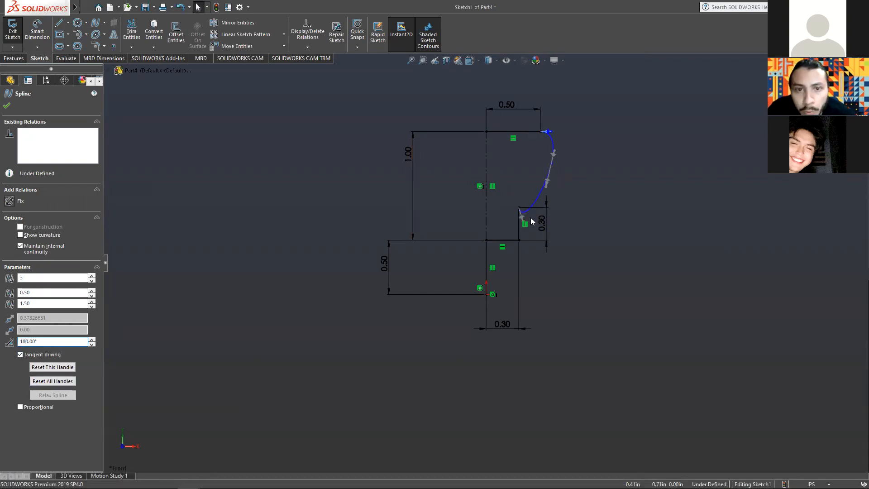
- Move the spline's middle point to about X 0.63, Y 1.09 in and set the lower endpoint's driving tangent direction to 0°
click(522, 220)
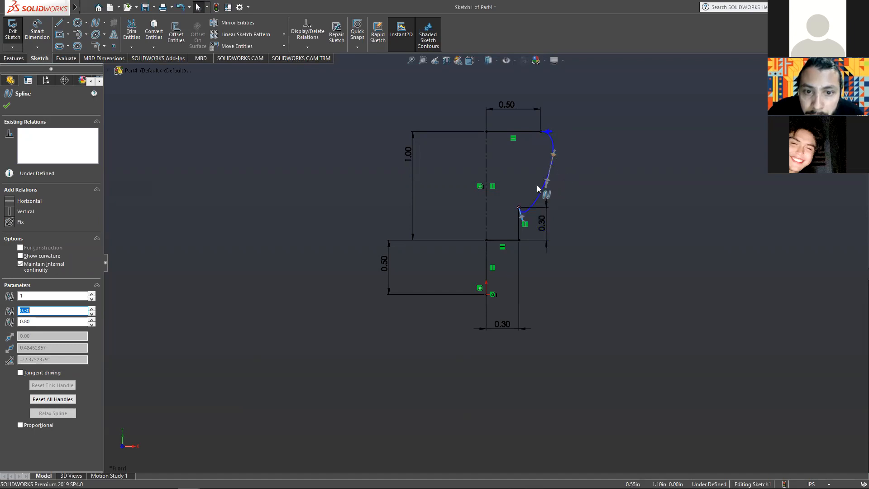
mouse_move(552, 164)
mouse_down()
mouse_move(558, 151)
mouse_move(550, 202)
mouse_move(569, 188)
mouse_move(566, 155)
mouse_move(527, 172)
mouse_move(553, 184)
mouse_move(514, 180)
mouse_move(539, 188)
mouse_move(553, 161)
mouse_move(512, 195)
mouse_move(571, 166)
mouse_move(519, 162)
mouse_move(519, 191)
mouse_move(555, 177)
mouse_up()
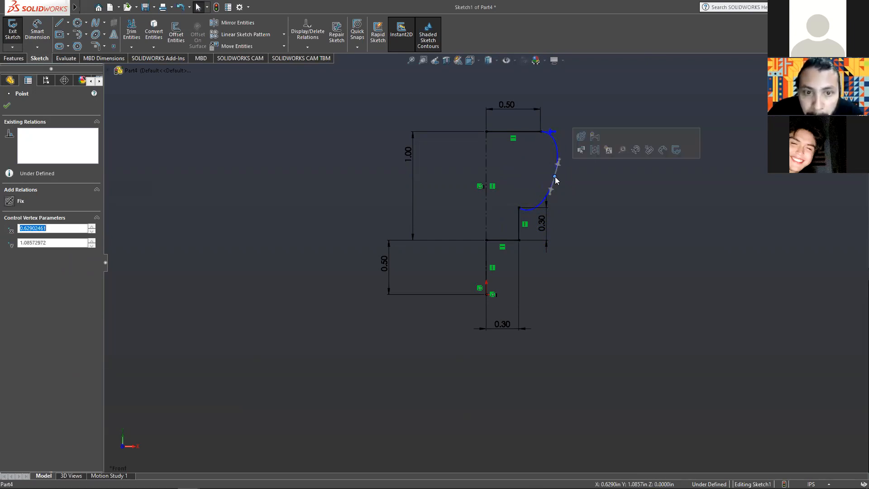
click(521, 212)
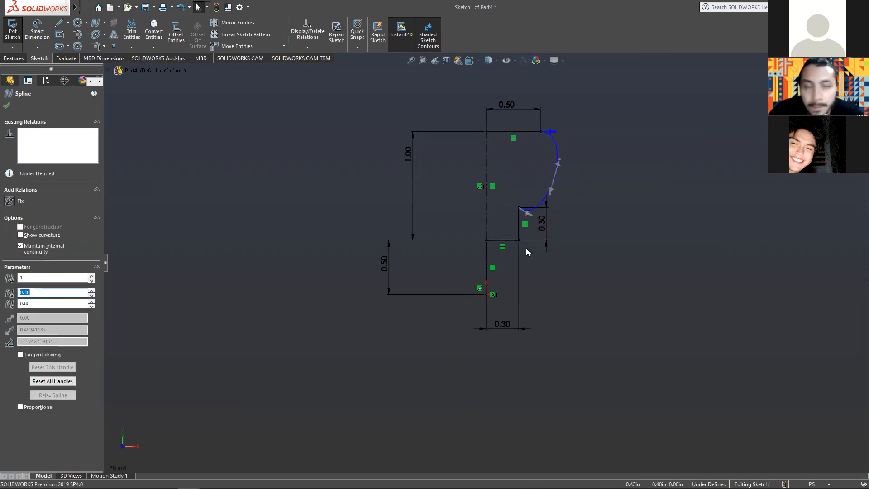
click(20, 354)
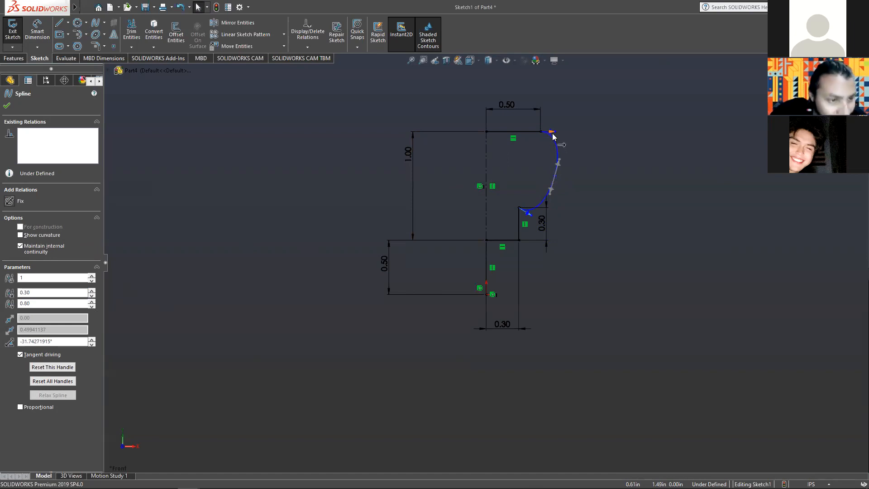
double_click(54, 343)
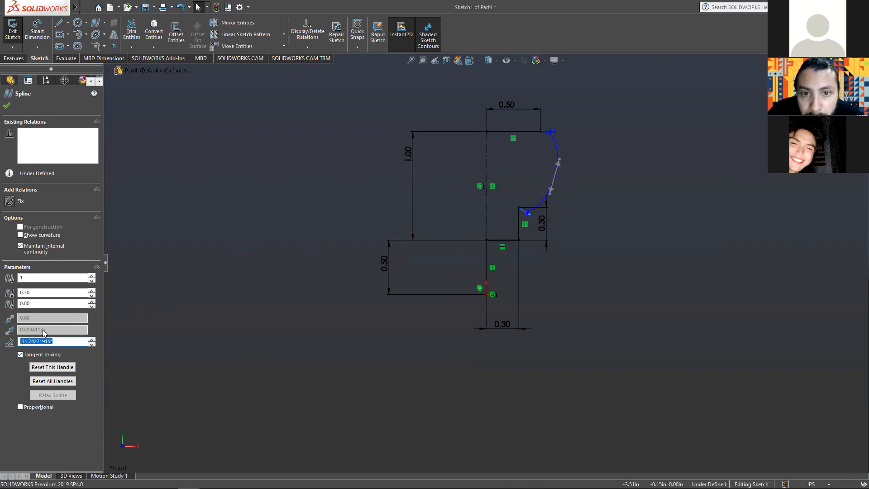
text(0)
key(Return)
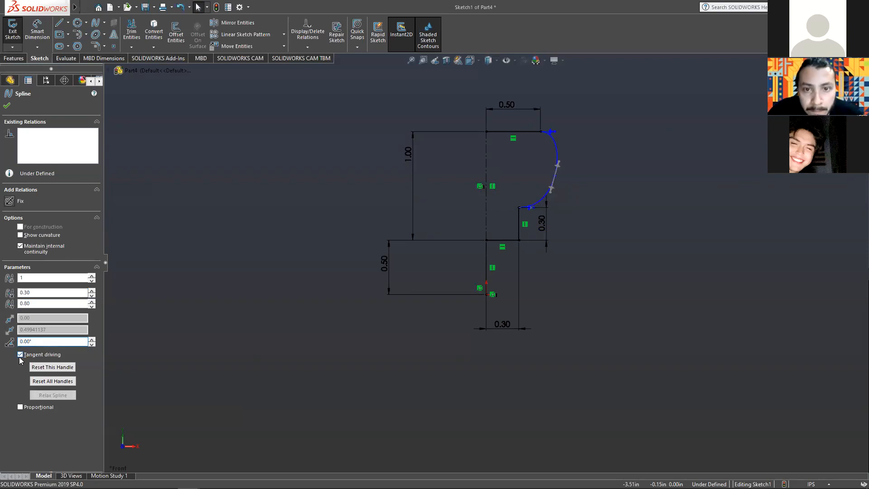
click(596, 205)
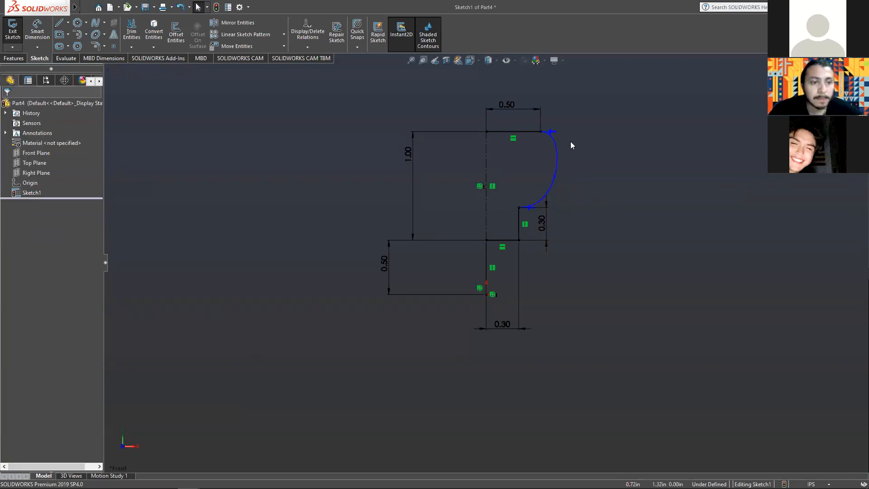
- Move the spline's middle point slightly upward and outward to round out the bulge
click(551, 134)
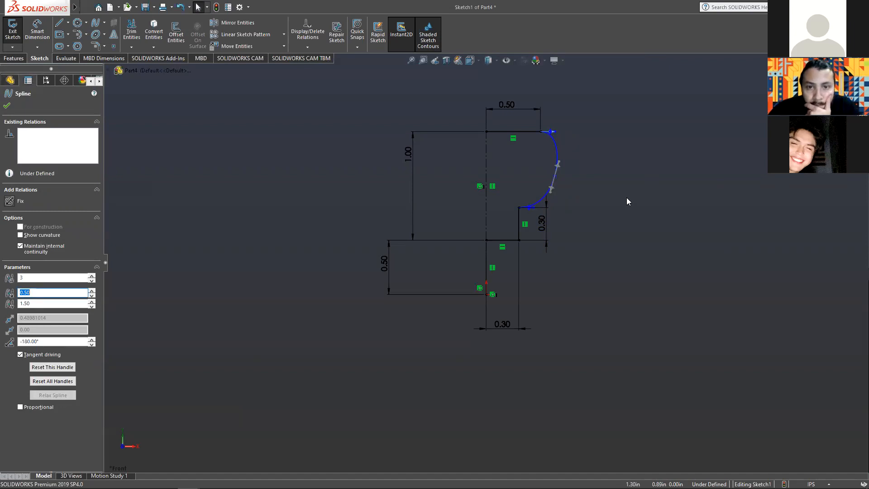
click(556, 176)
click(583, 180)
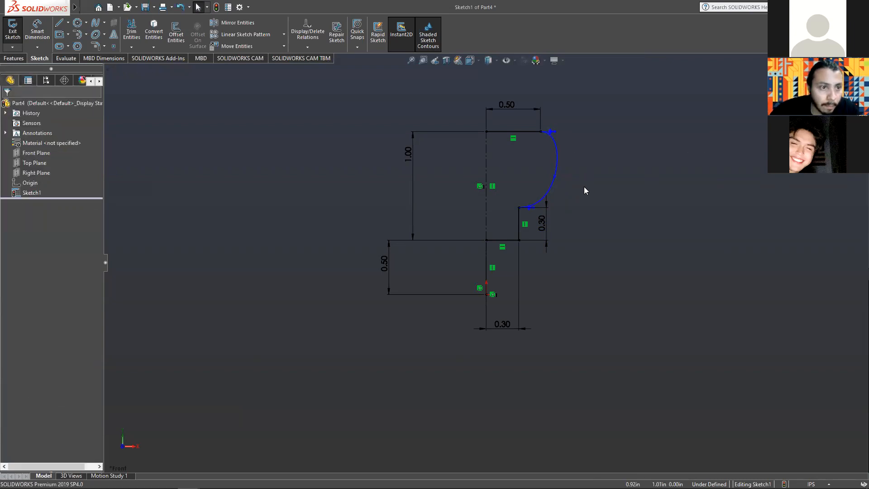
mouse_move(557, 179)
mouse_down()
mouse_move(568, 167)
mouse_move(549, 157)
mouse_move(560, 168)
mouse_up()
click(585, 176)
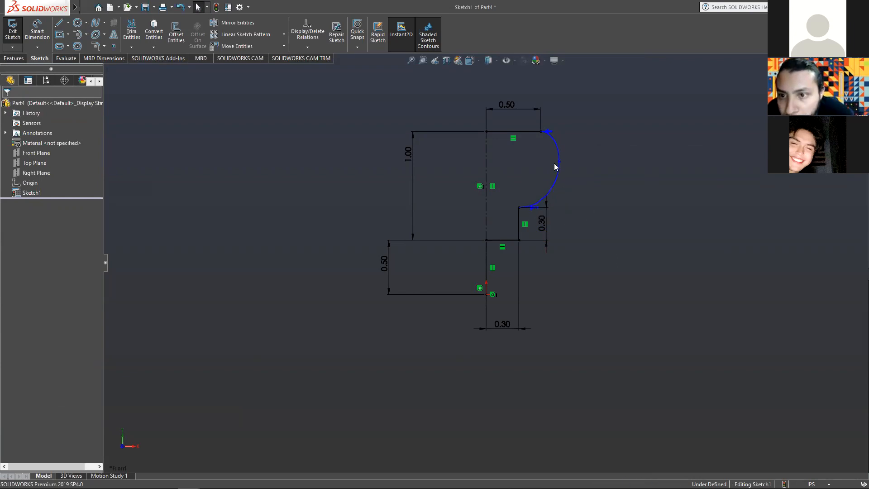
click(548, 132)
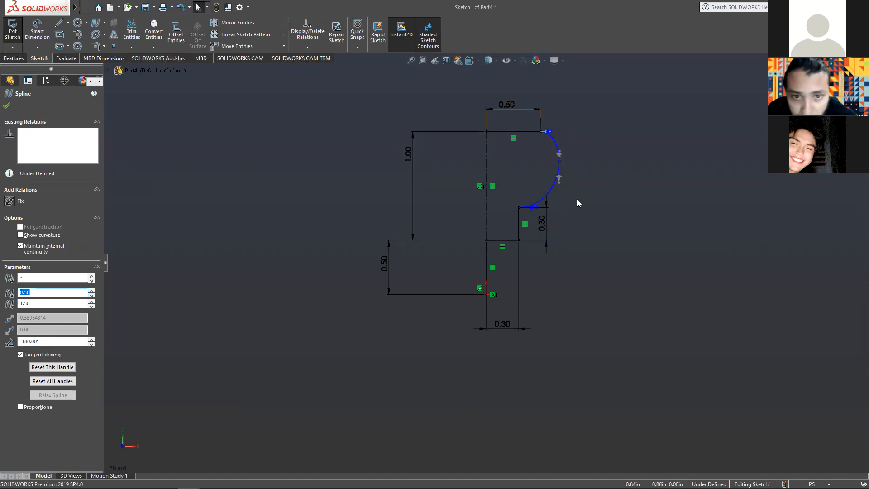
click(586, 178)
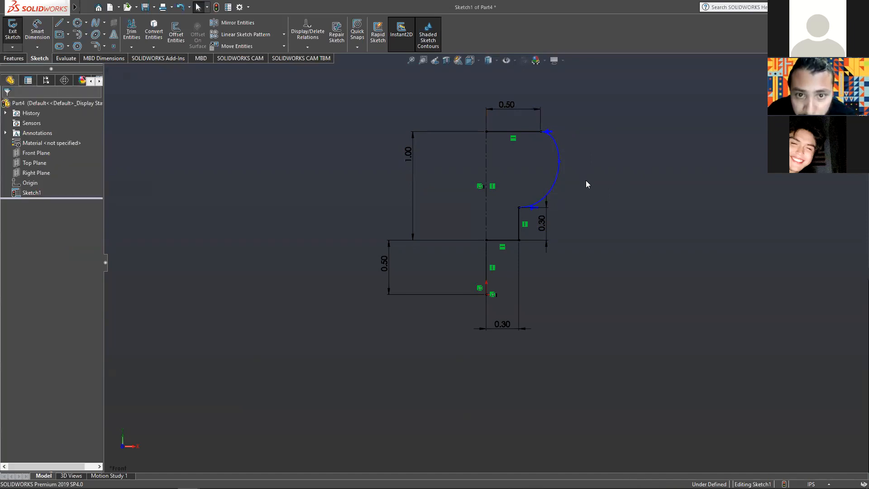
- Check the tangent radial direction at the spline's lower endpoint
click(532, 208)
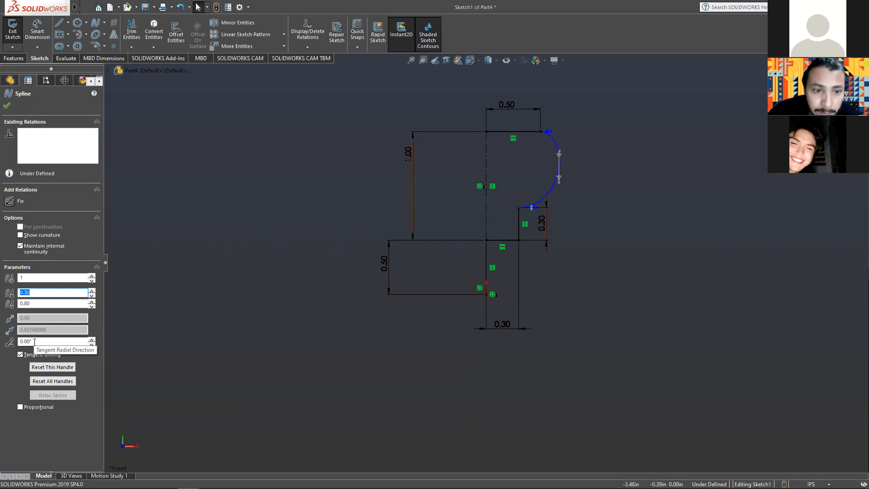
click(580, 196)
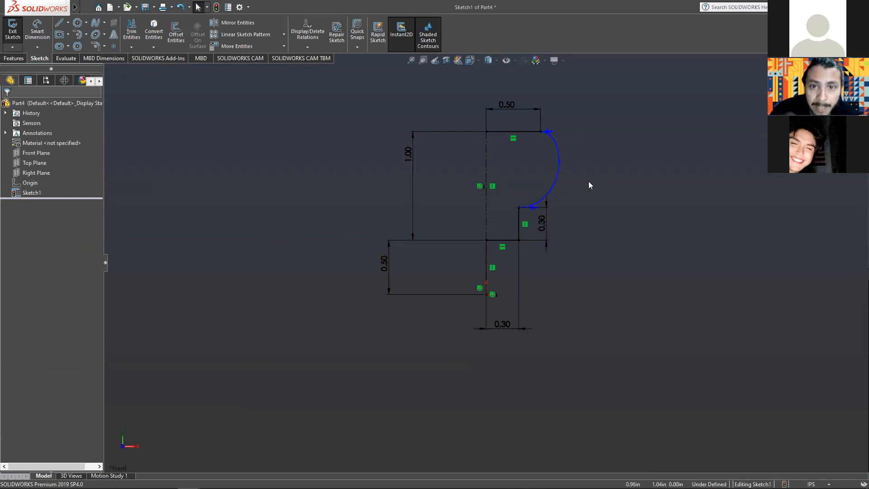
click(560, 163)
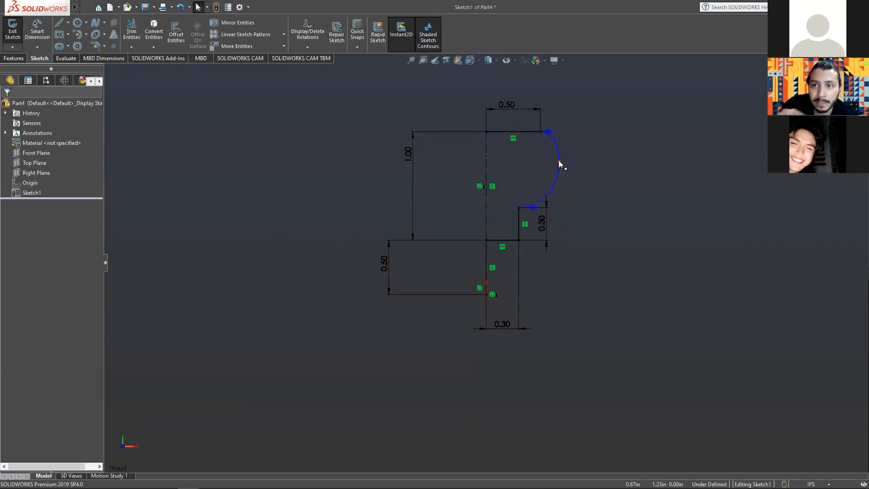
click(532, 209)
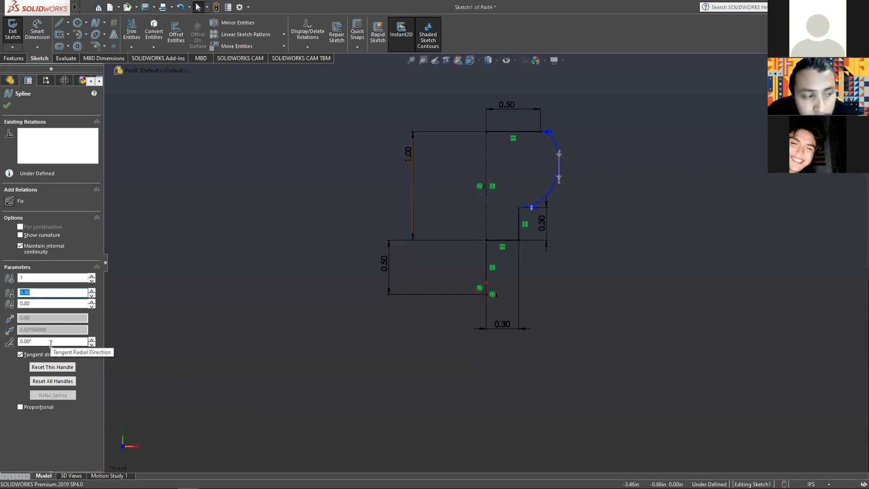
click(35, 342)
key(Return)
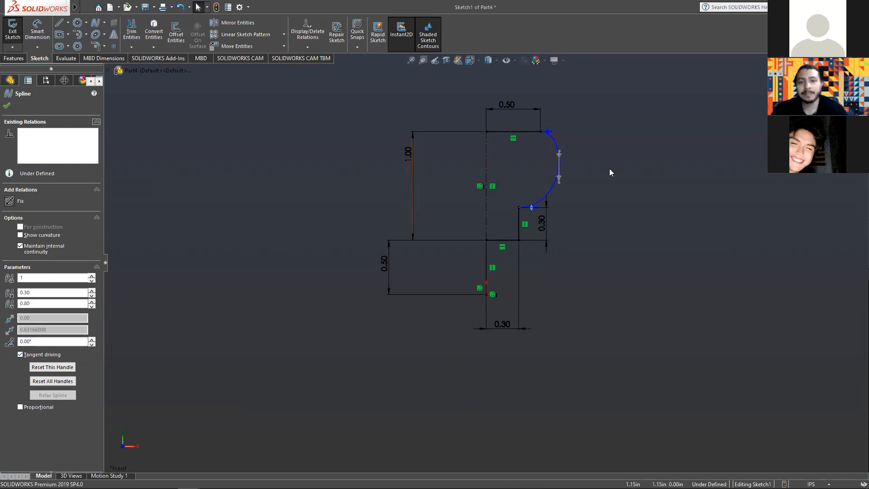
click(594, 171)
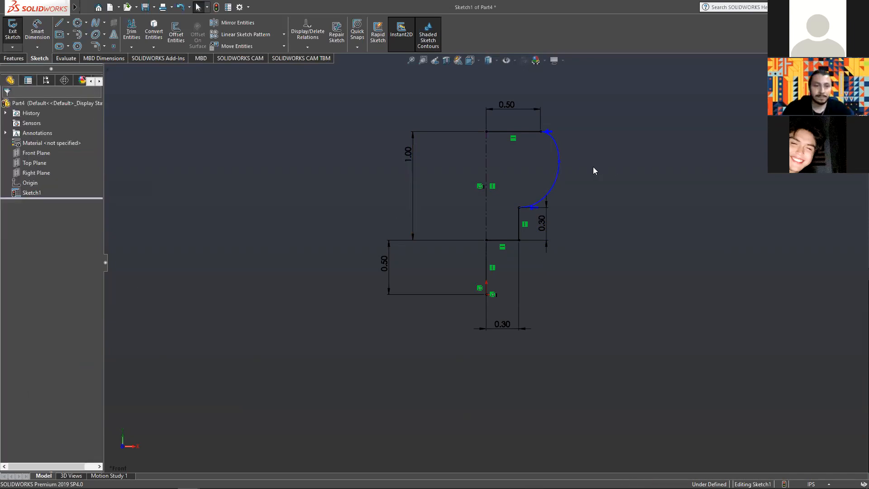
- Examine the coordinates of the spline's middle point and its position relative to the rest of the profile
click(560, 163)
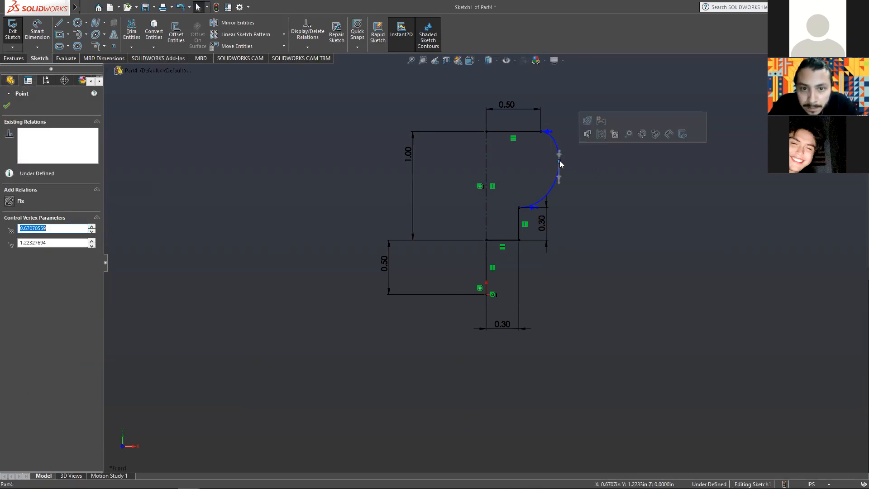
click(633, 230)
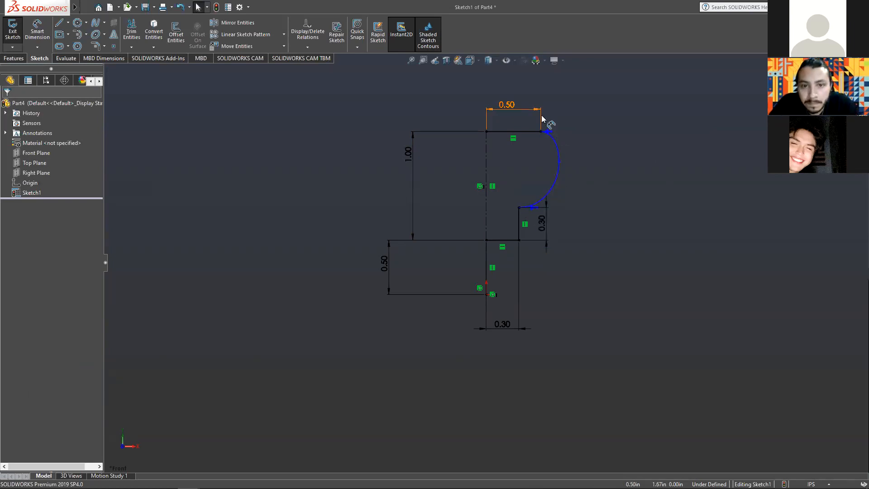
click(560, 162)
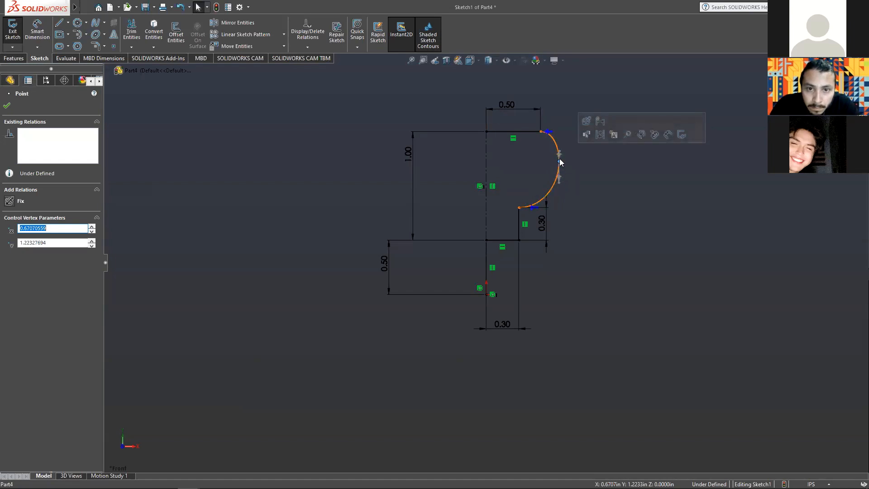
click(580, 173)
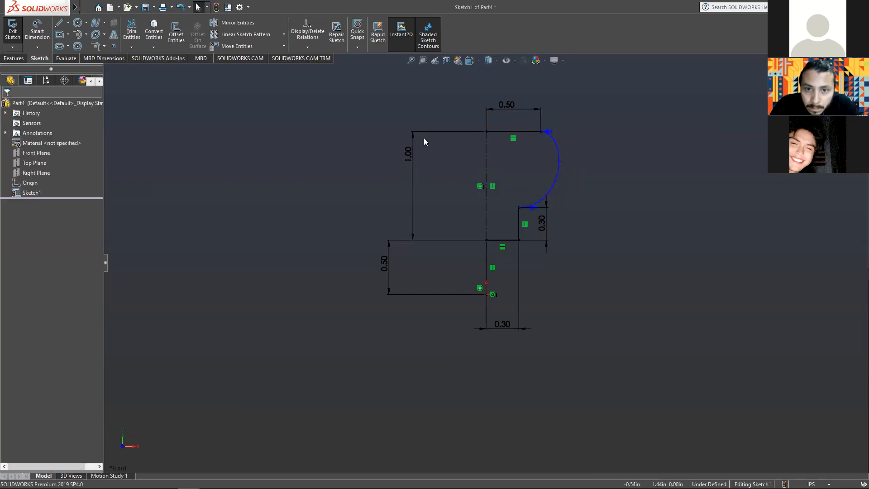
click(559, 162)
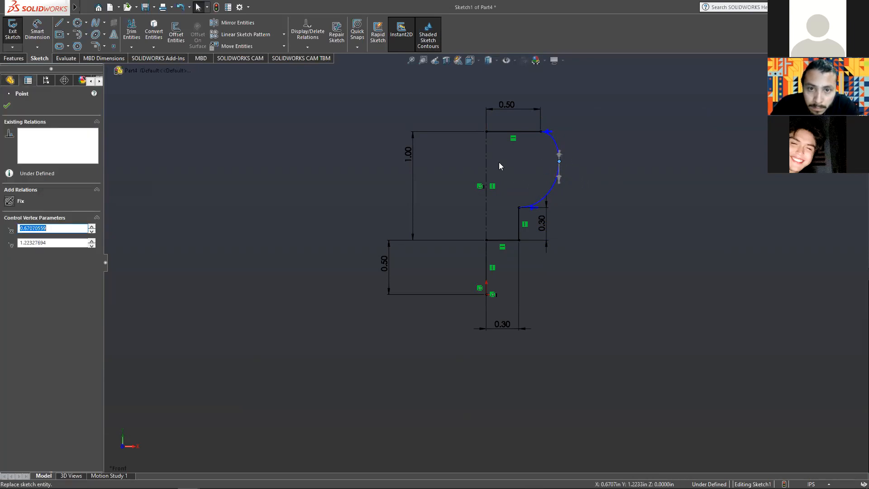
click(632, 217)
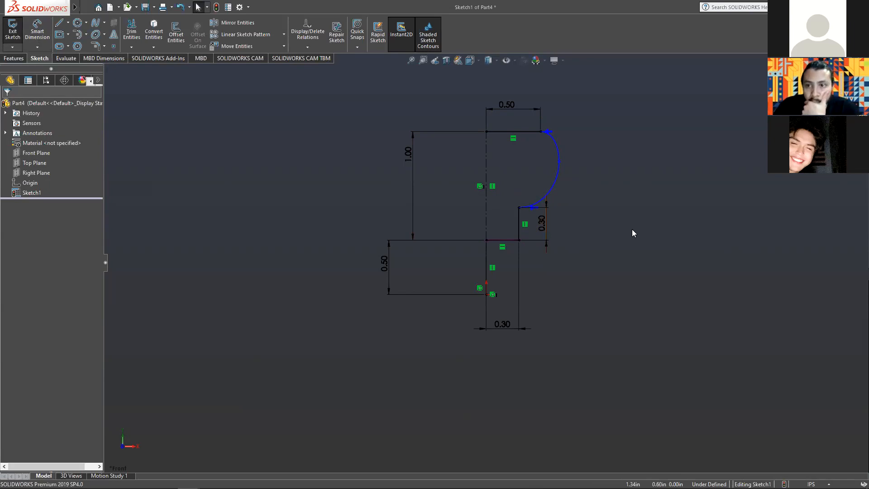
click(507, 241)
click(398, 183)
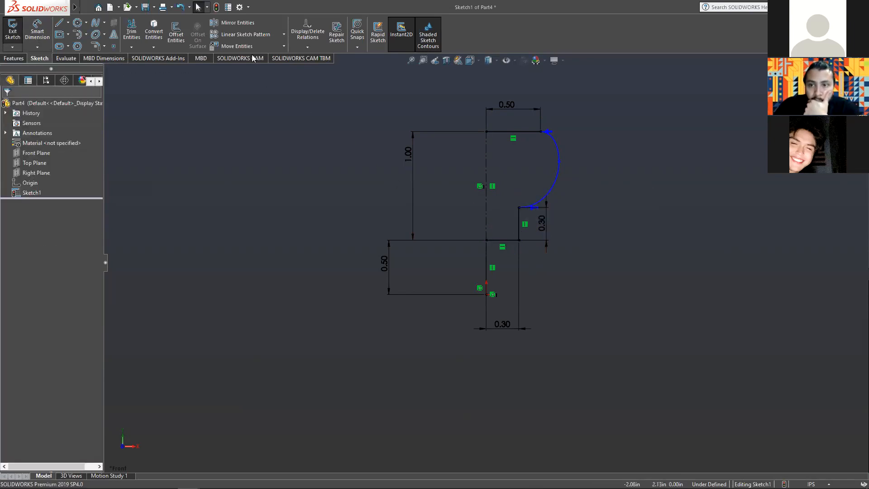
- Start a sketch mirror with the 0.30 in horizontal line, the short vertical line, the spline and the top line as entities
click(236, 25)
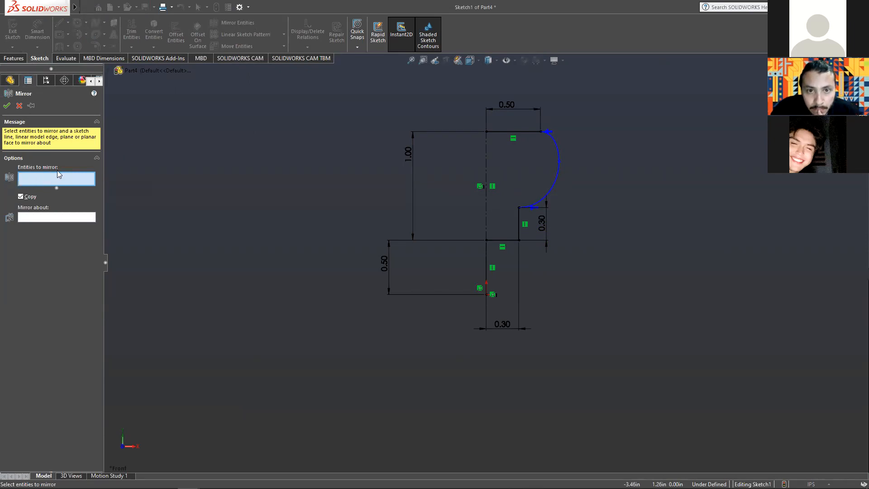
click(506, 243)
click(523, 224)
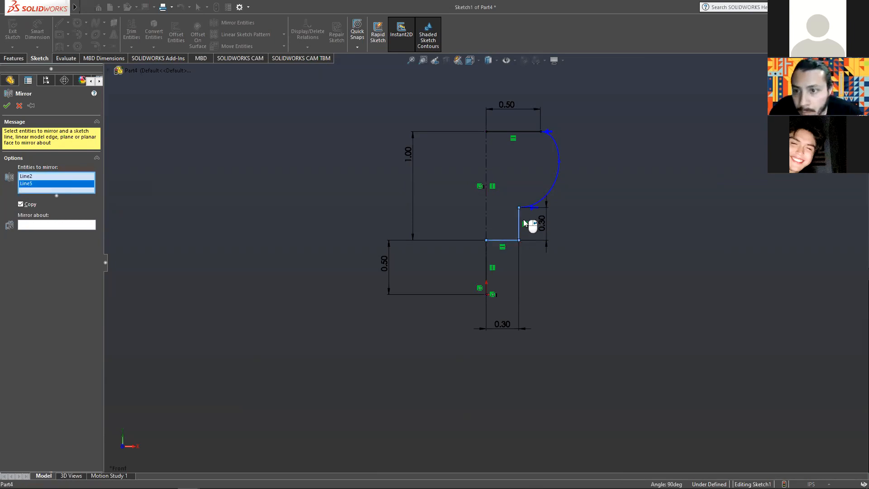
click(550, 200)
click(517, 136)
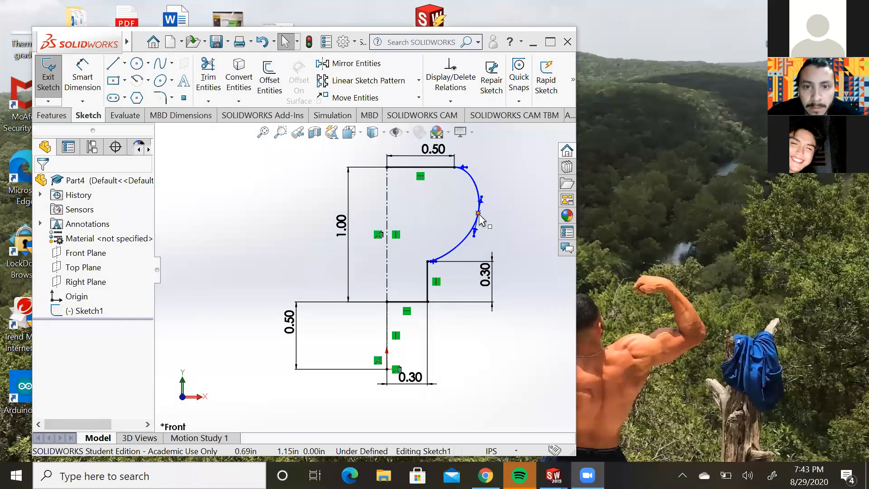
click(479, 214)
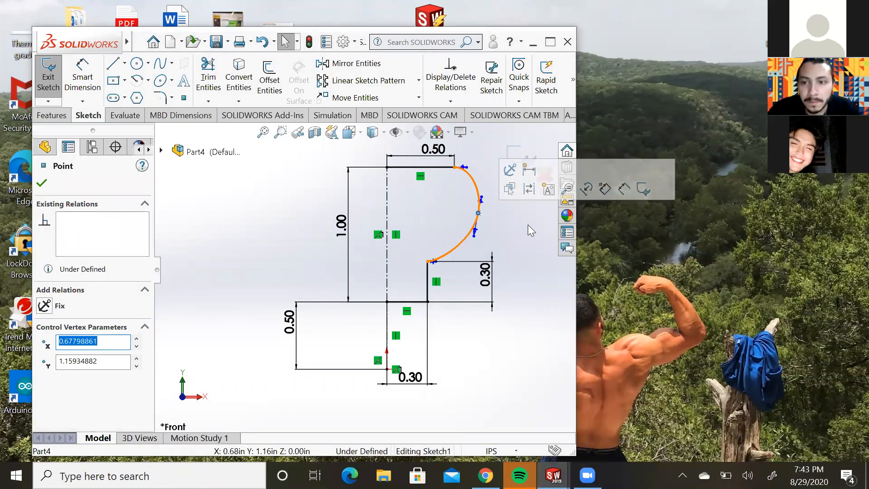
click(495, 219)
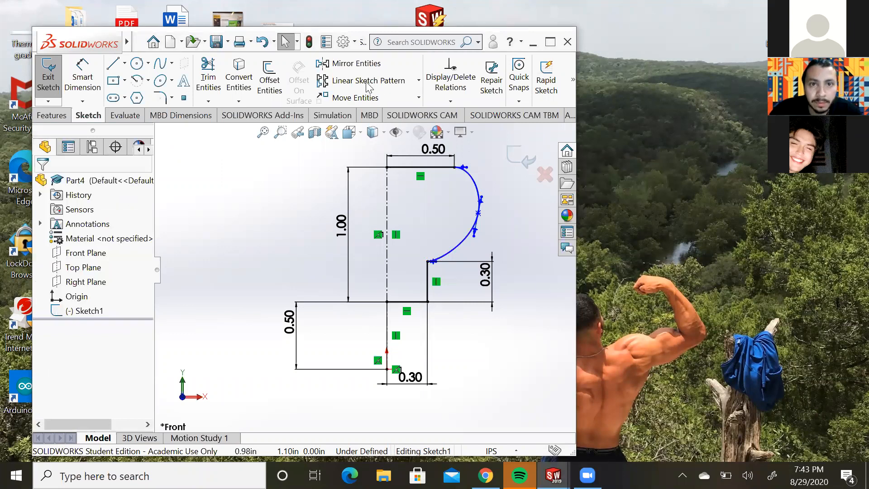
click(376, 98)
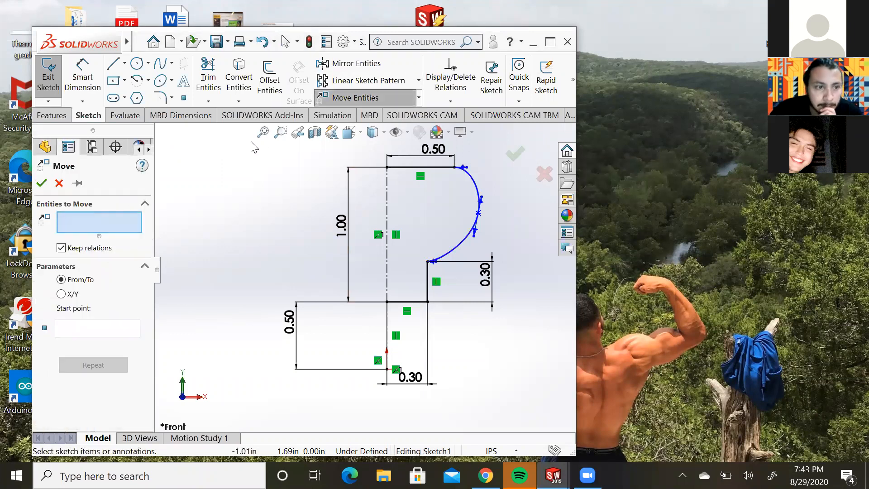
click(407, 98)
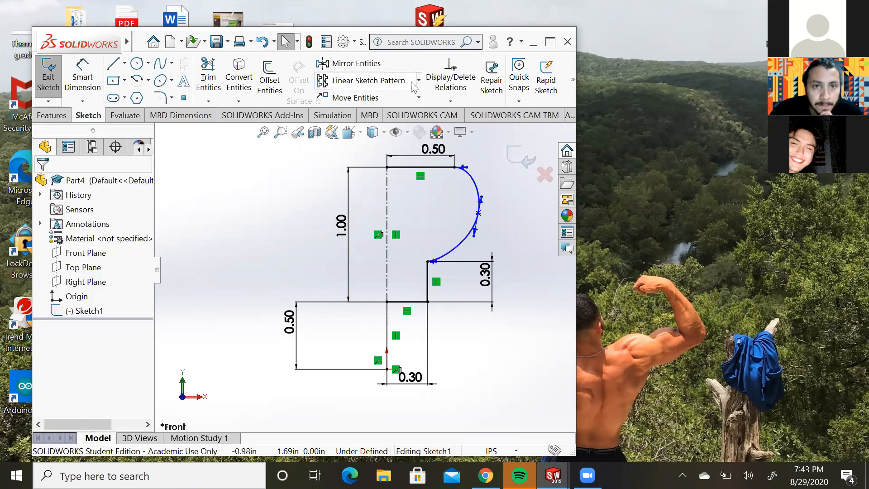
click(403, 64)
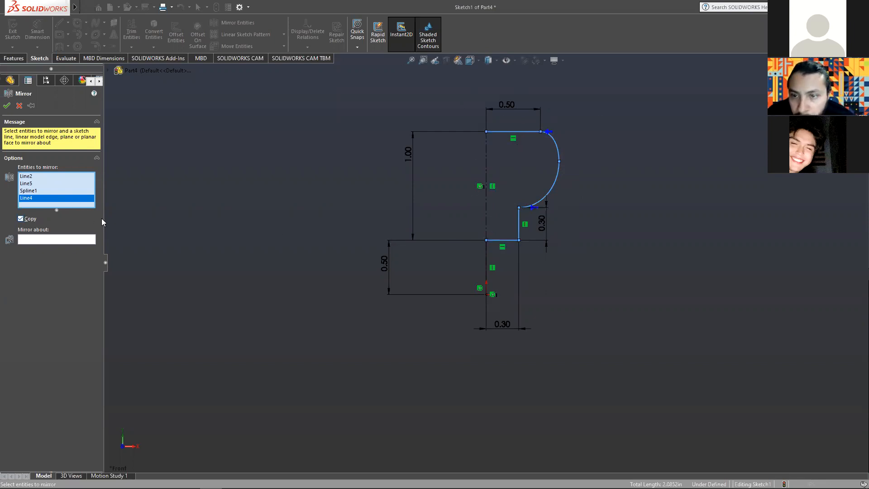
- Mirror the selected profile entities as a copy about the vertical centerline
click(76, 240)
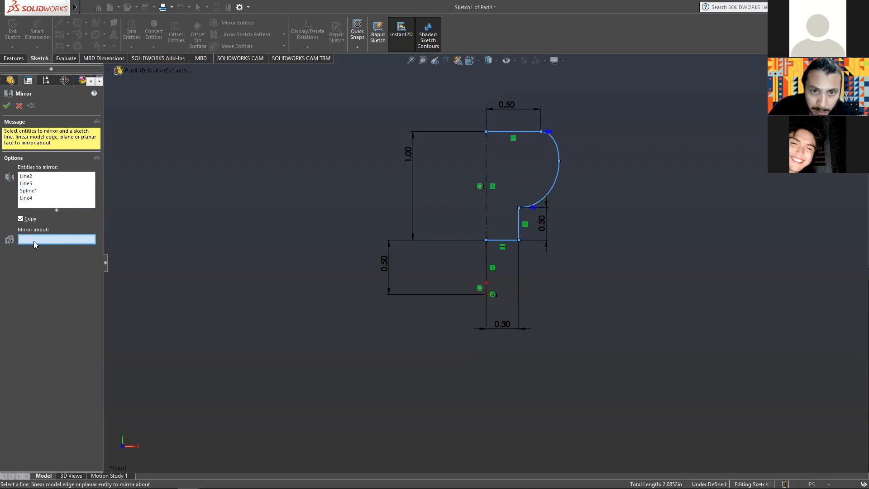
click(488, 214)
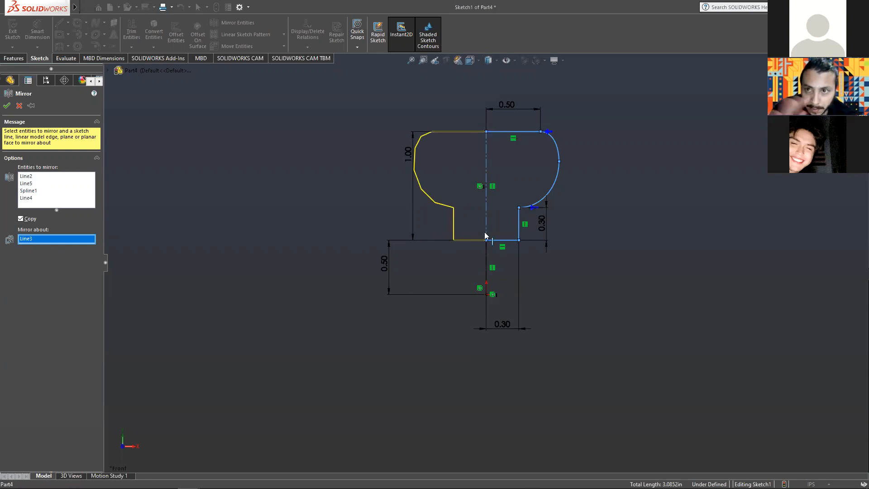
click(6, 106)
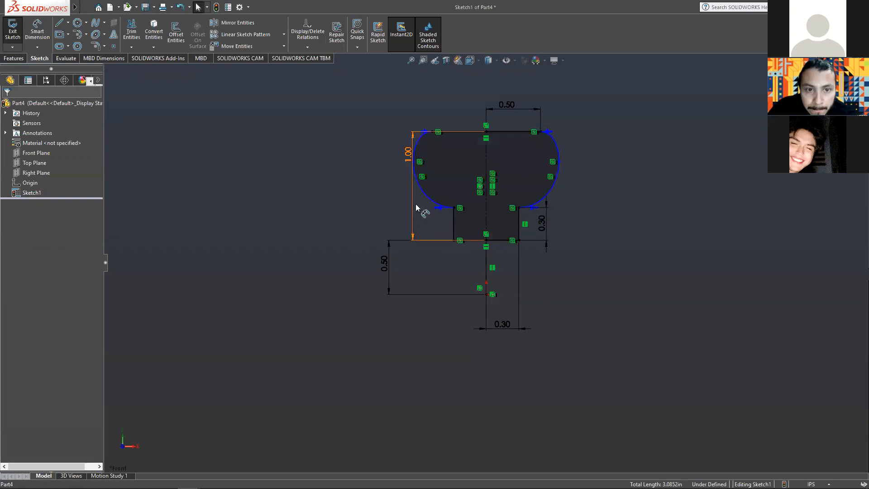
- Move the 1.00 in height dimension outward, clear of the mirrored spline, and exit the sketch
drag(413, 208, 403, 208)
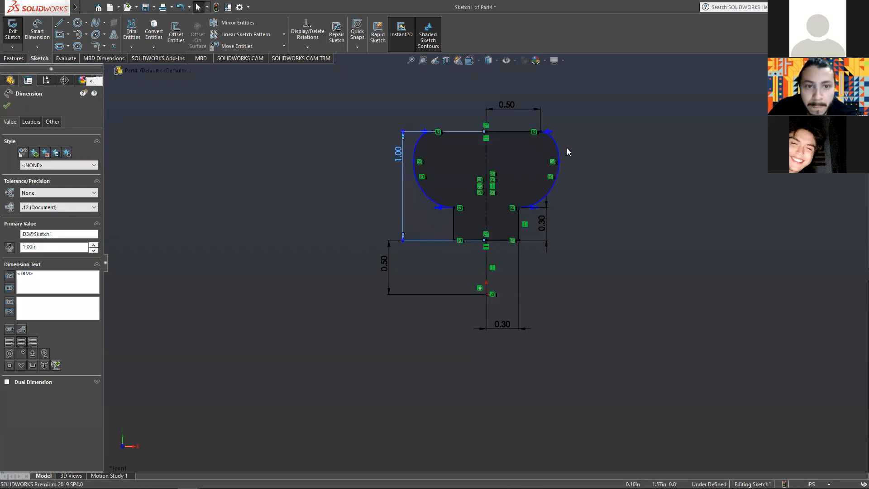
click(227, 151)
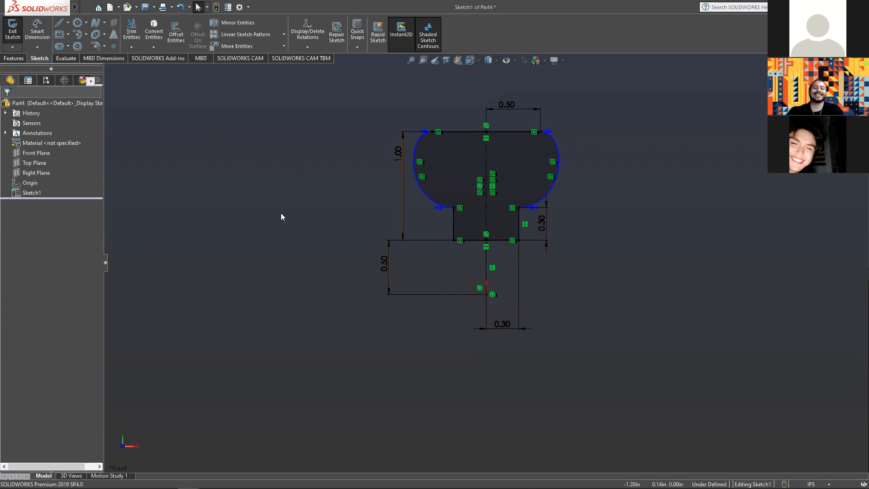
click(15, 33)
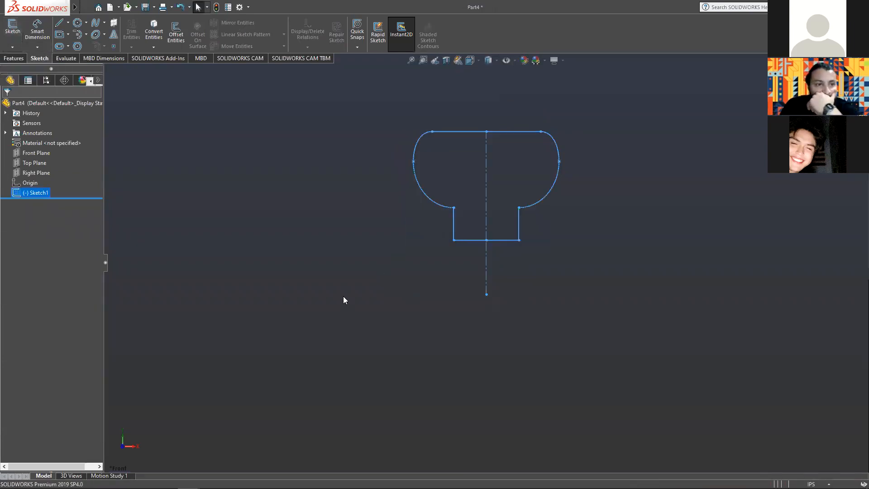
click(212, 218)
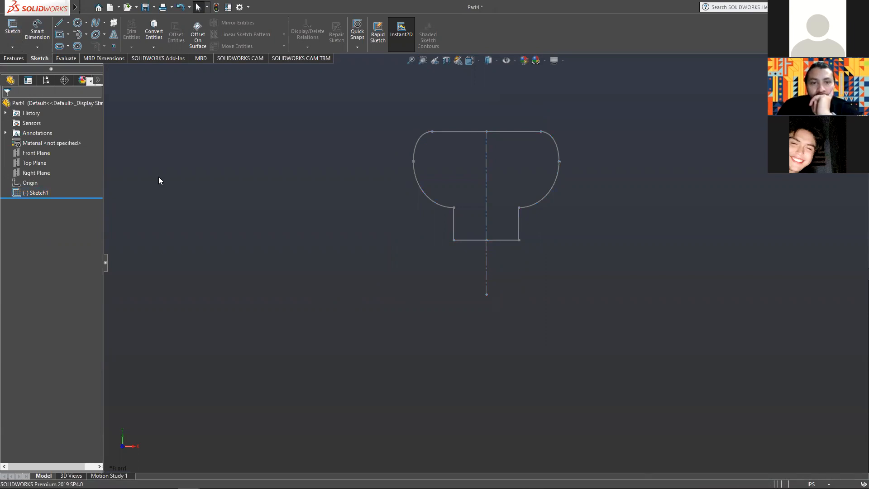
- Create a reference axis at the intersection of the Top Plane and the Front Plane
click(14, 58)
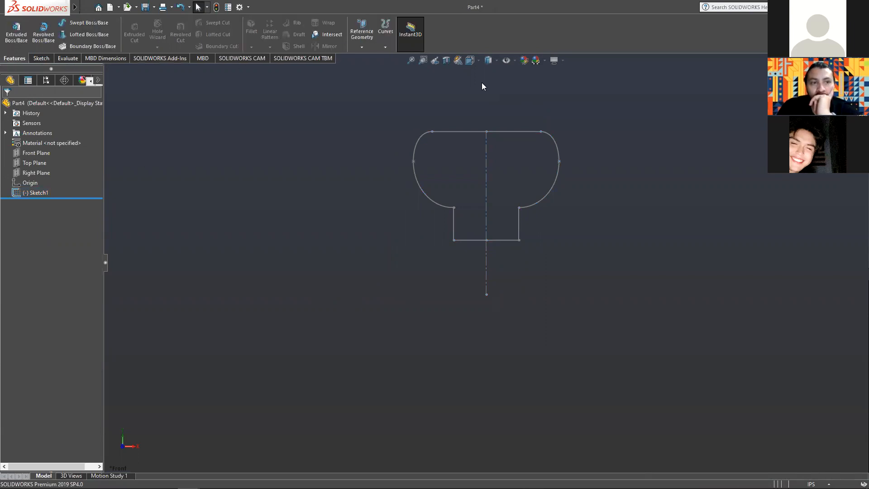
click(354, 47)
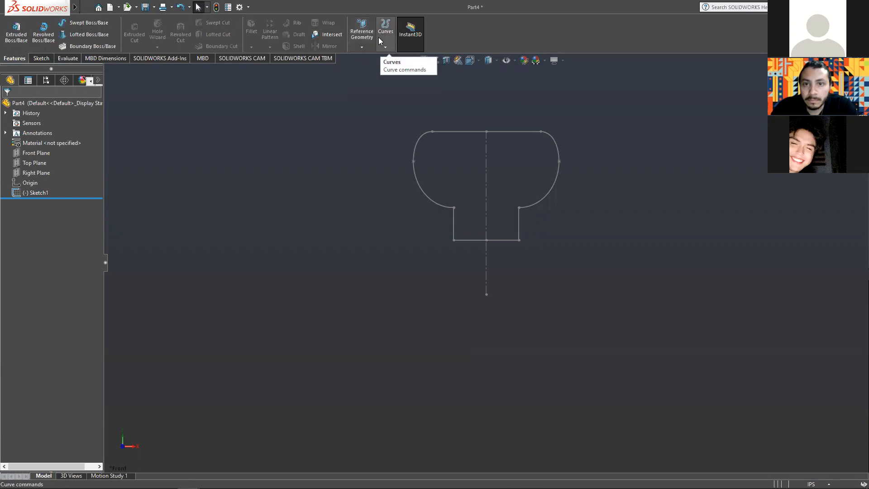
click(362, 41)
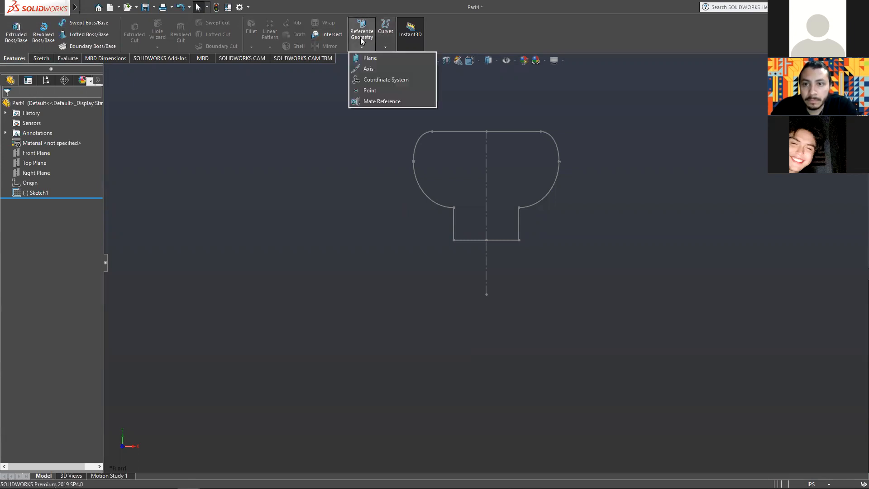
click(368, 69)
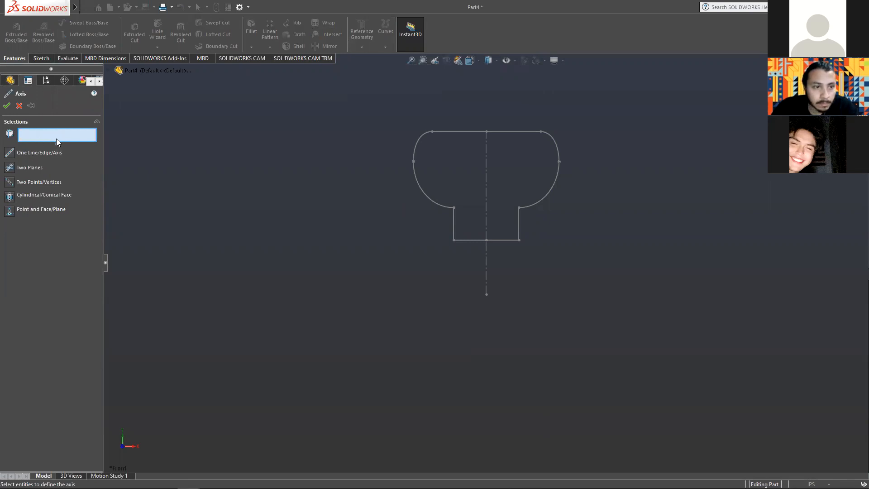
click(110, 71)
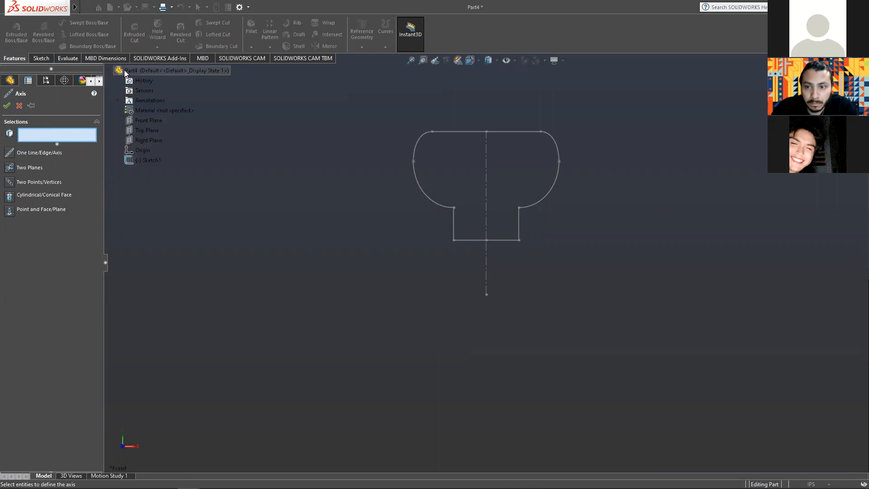
click(153, 130)
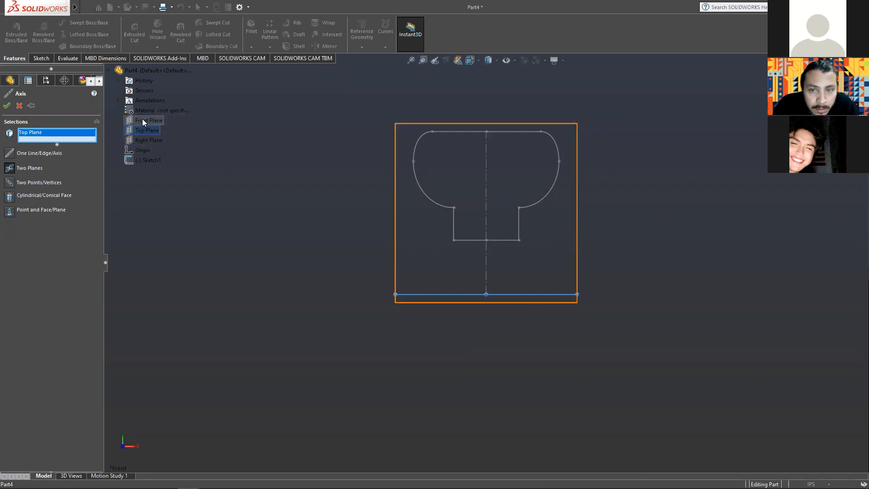
click(142, 120)
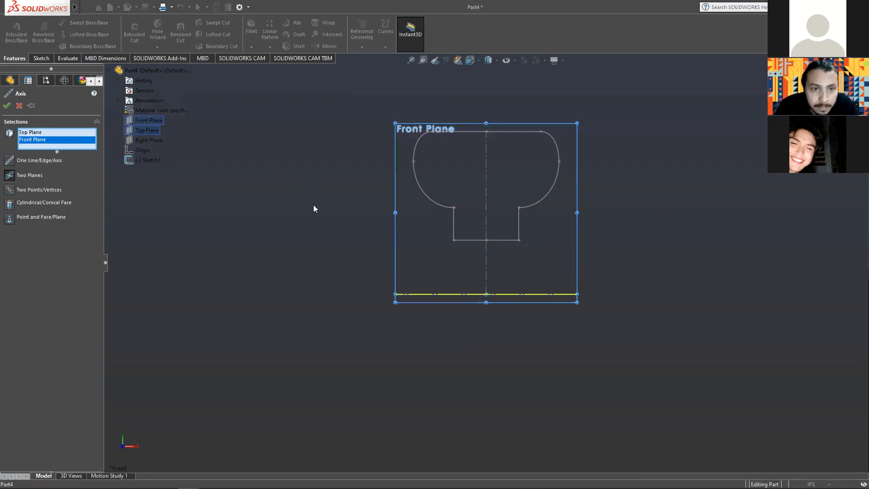
middle_drag(353, 299, 330, 329)
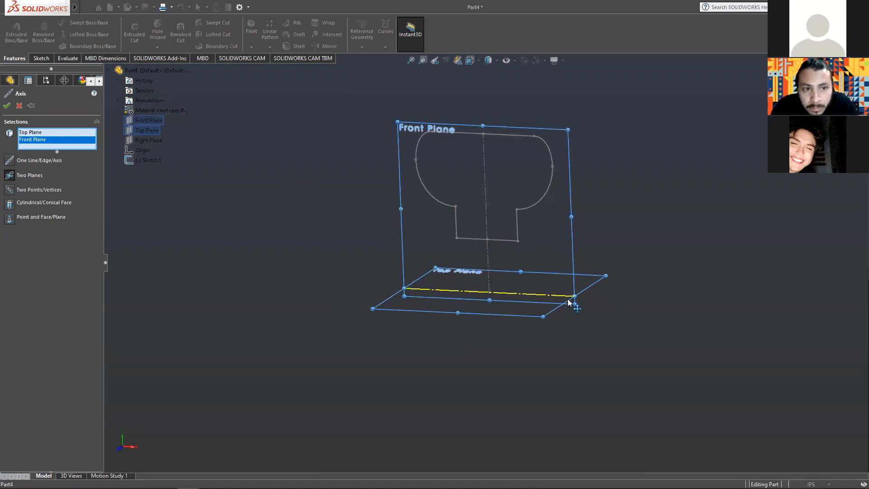
click(8, 106)
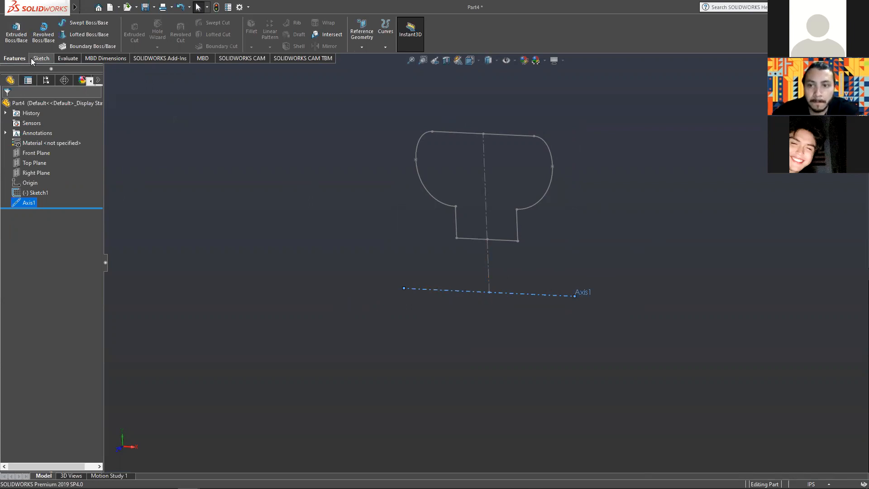
click(184, 206)
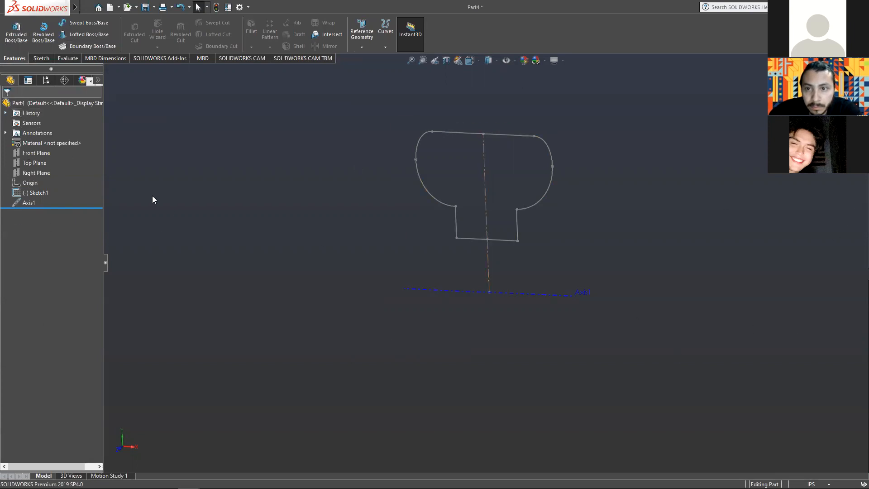
- Revolve the mirrored profile sketch 360 degrees about the horizontal reference axis with the Blind end condition
click(44, 34)
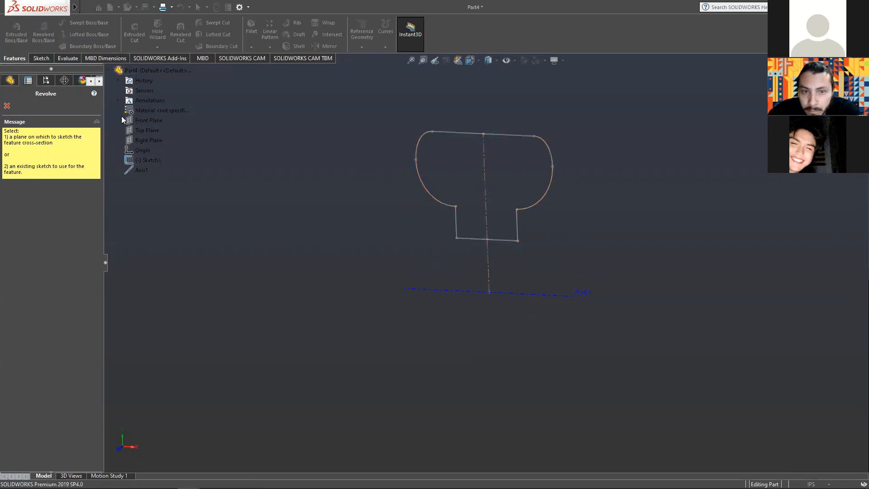
click(147, 161)
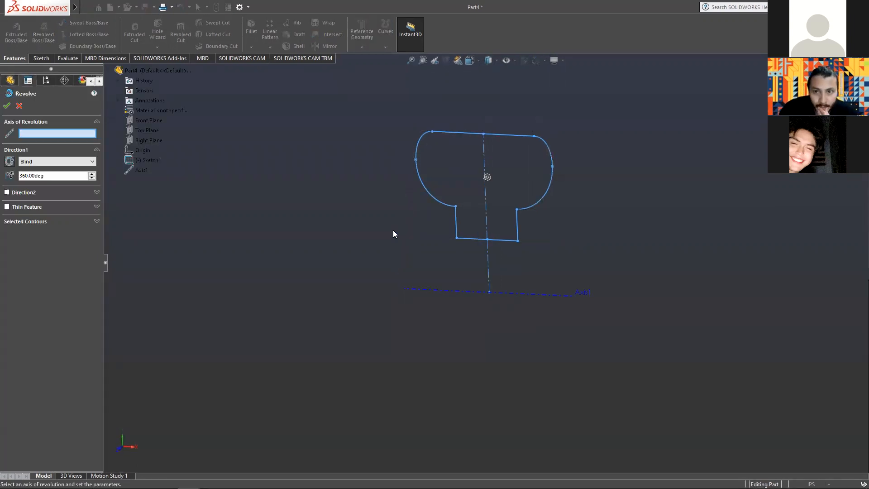
click(442, 291)
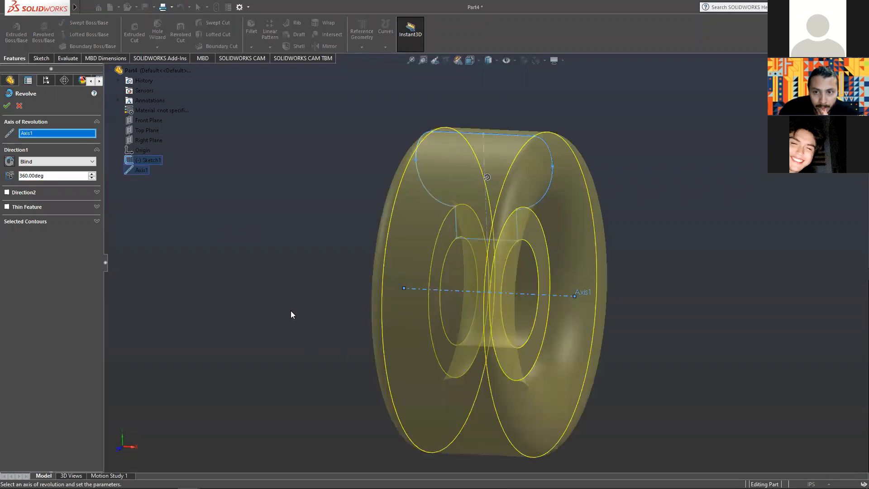
mouse_move(348, 334)
middle_down()
mouse_move(306, 330)
mouse_move(358, 324)
middle_up()
scroll(517, 306, up, 4)
scroll(514, 304, down, 3)
middle_drag(363, 286, 326, 276)
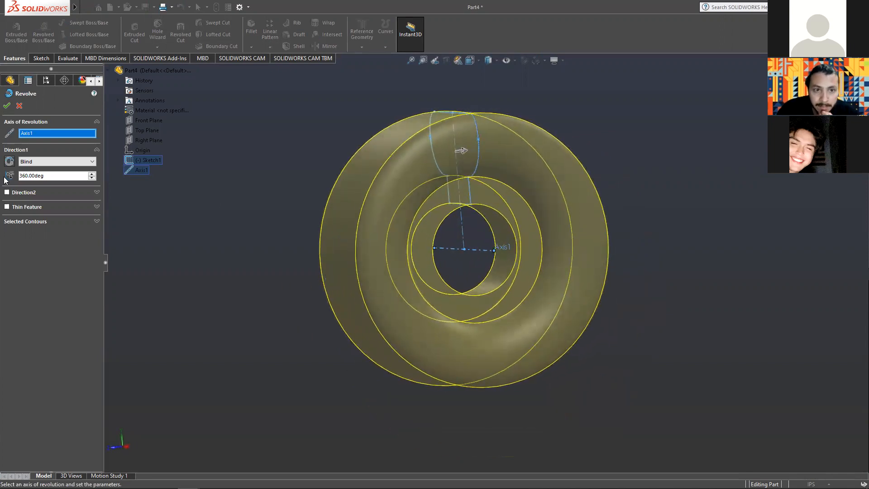
click(37, 162)
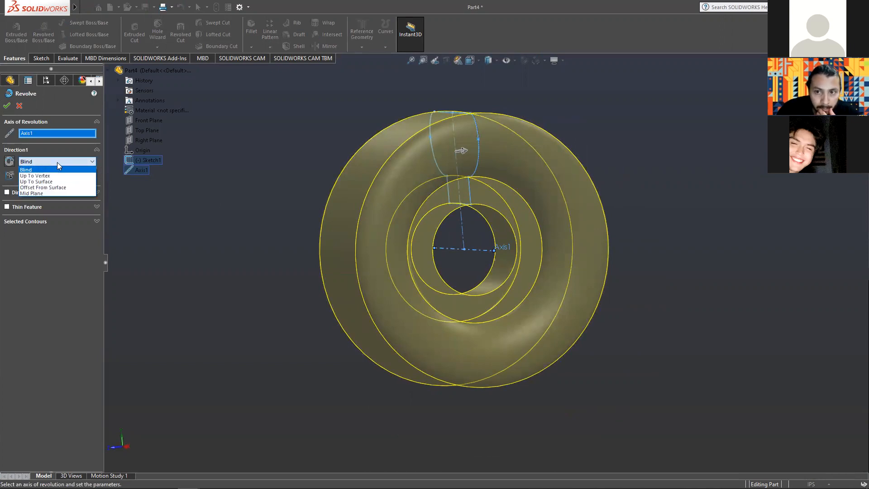
click(57, 162)
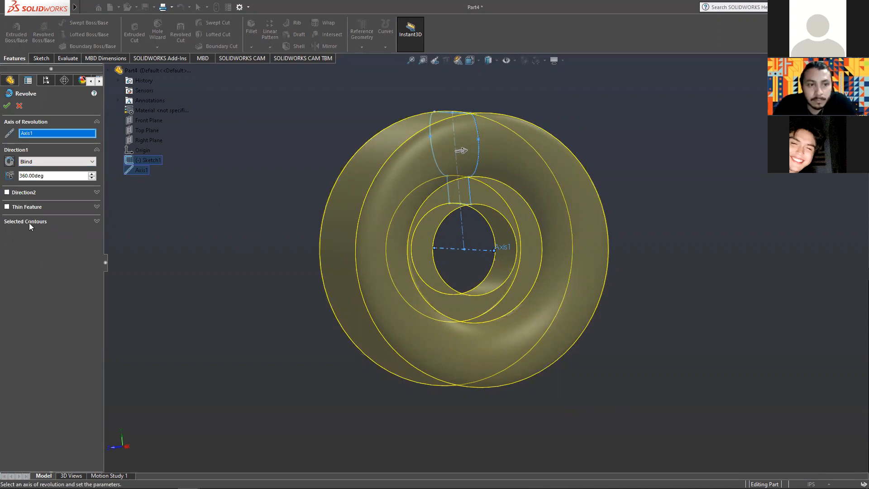
click(7, 106)
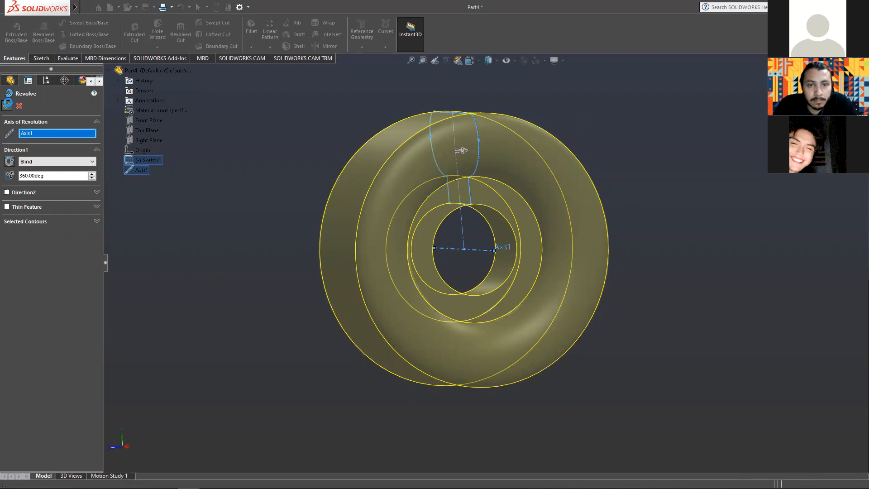
middle_drag(294, 161, 606, 291)
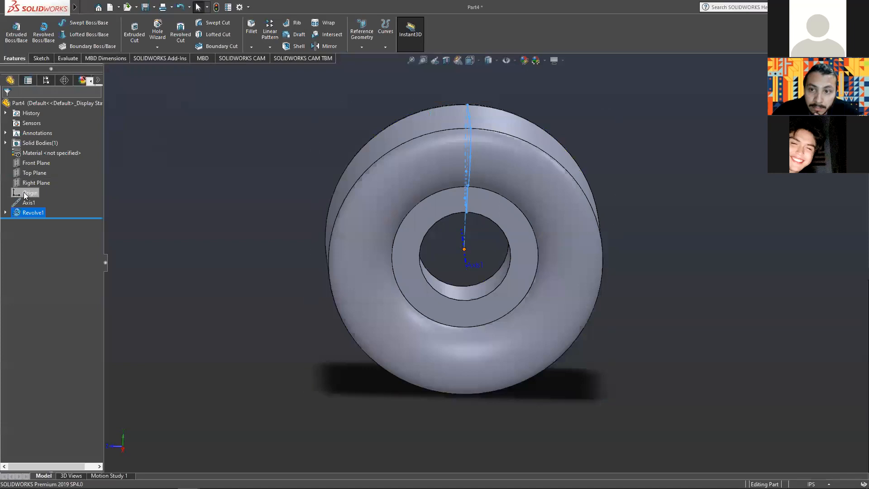
- Reopen the revolved feature's sketch and set the 0.50 in distance between the origin and the profile's base line to .25/2 in
click(6, 216)
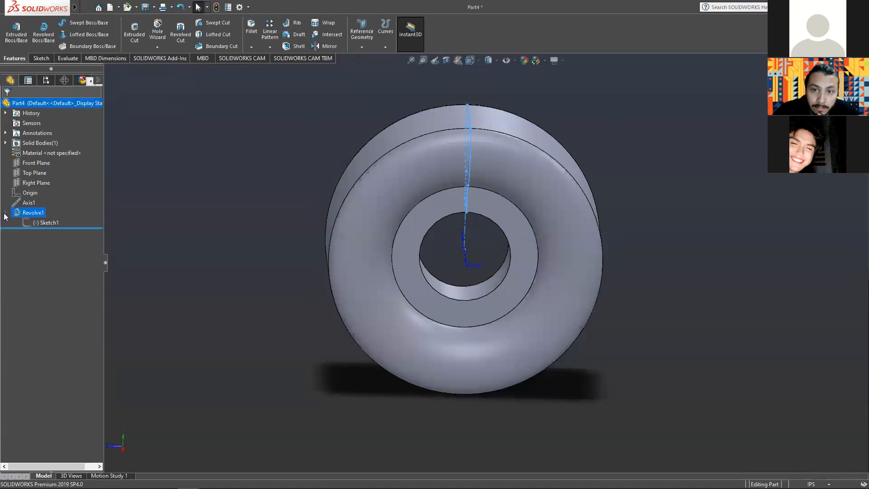
middle_drag(345, 332, 360, 334)
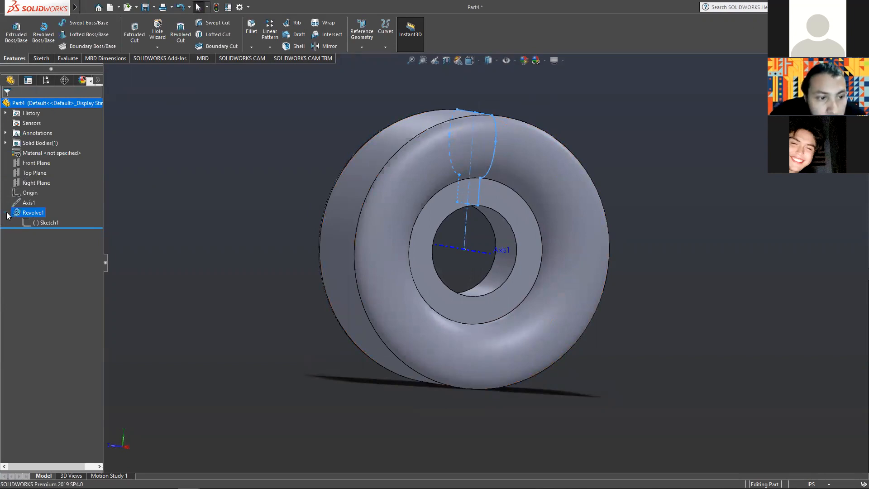
click(31, 221)
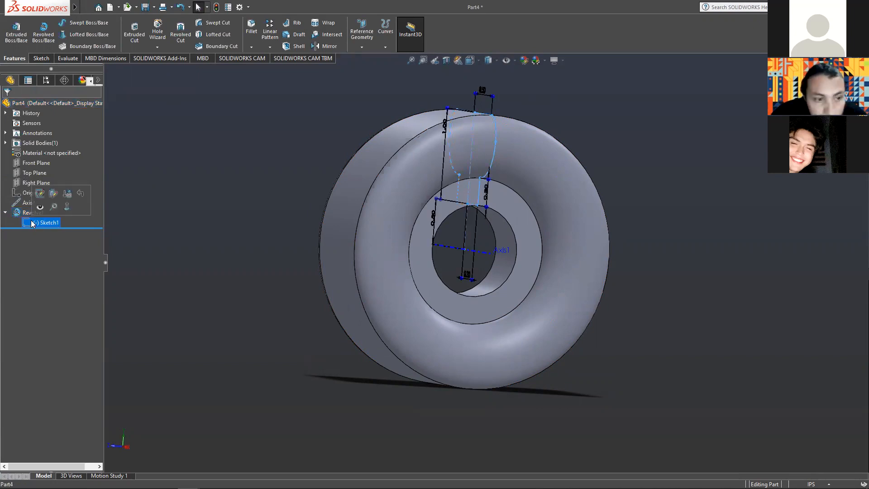
click(40, 194)
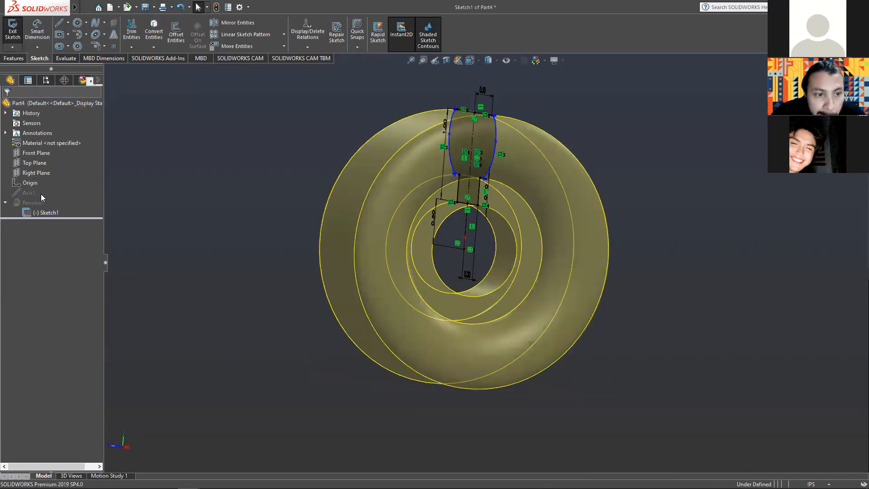
scroll(494, 243, down, 5)
middle_drag(485, 243, 157, 238)
click(209, 212)
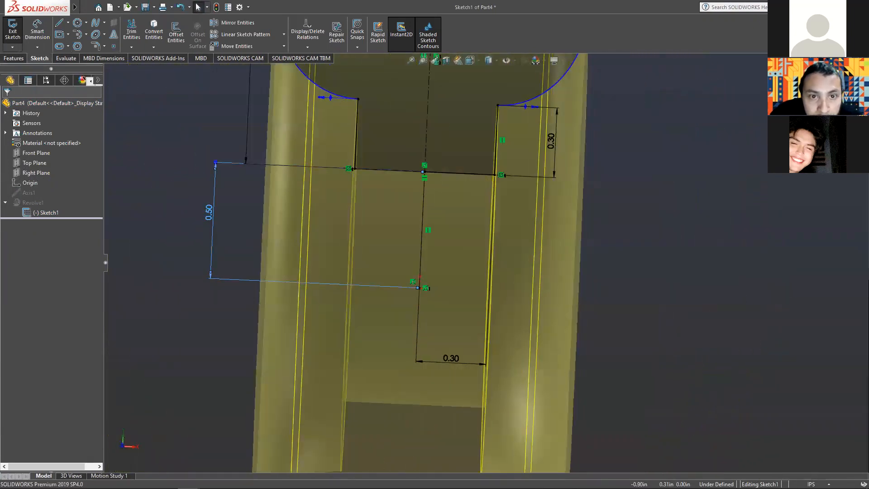
scroll(243, 212, up, 2)
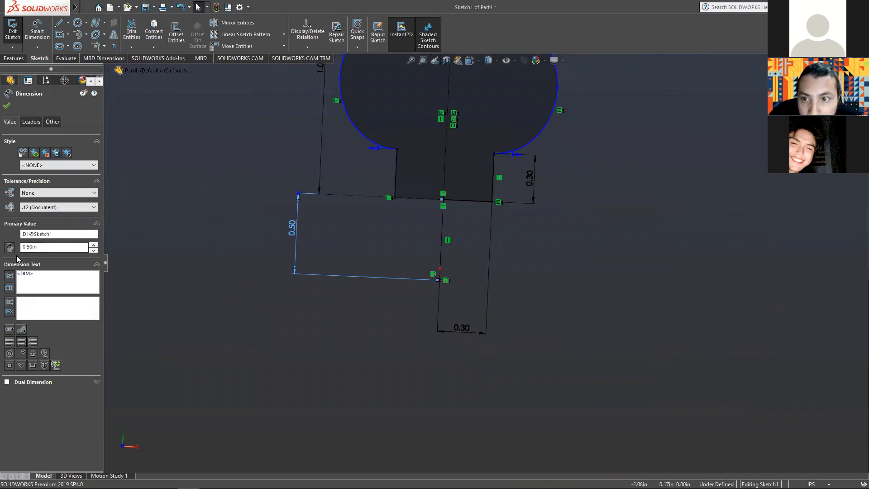
double_click(293, 226)
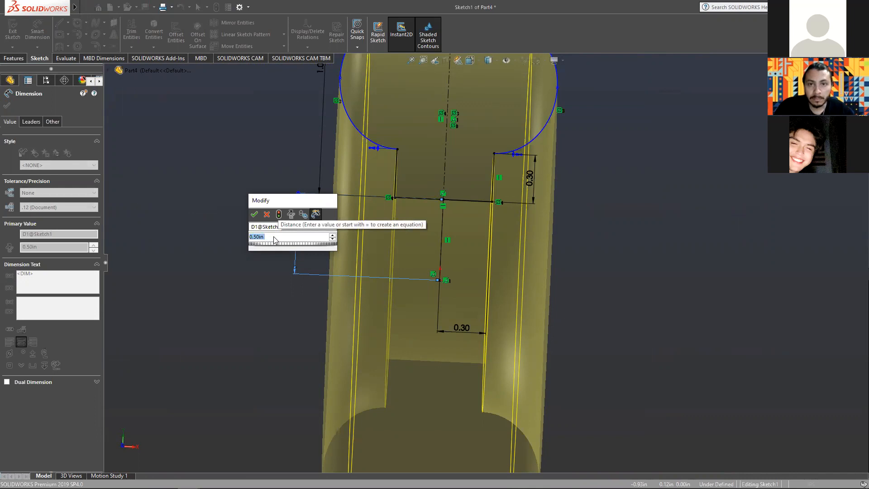
text(.25)
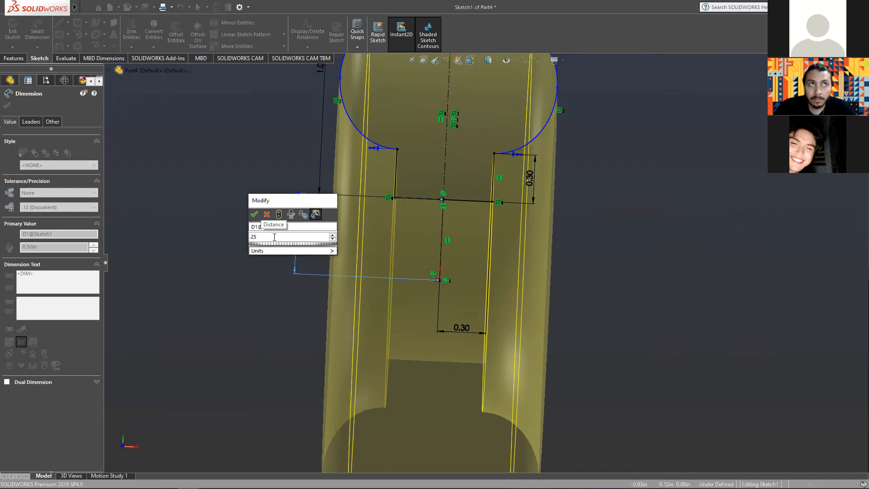
text(/)
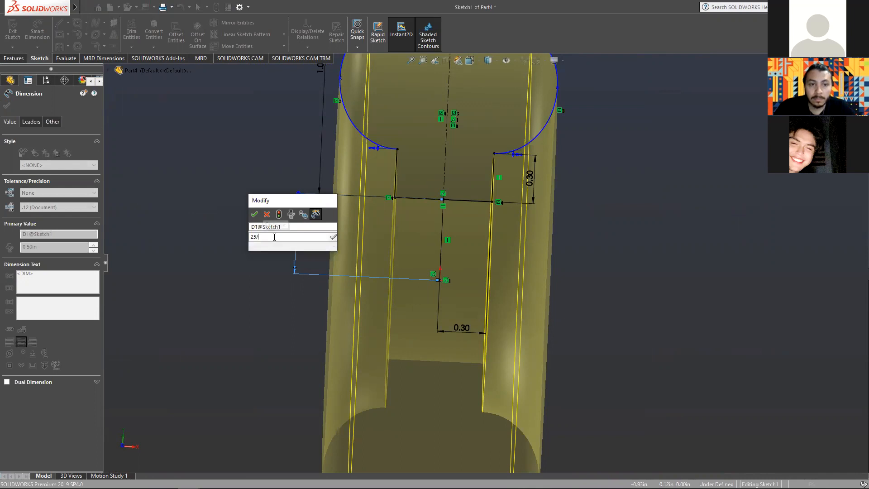
text(2)
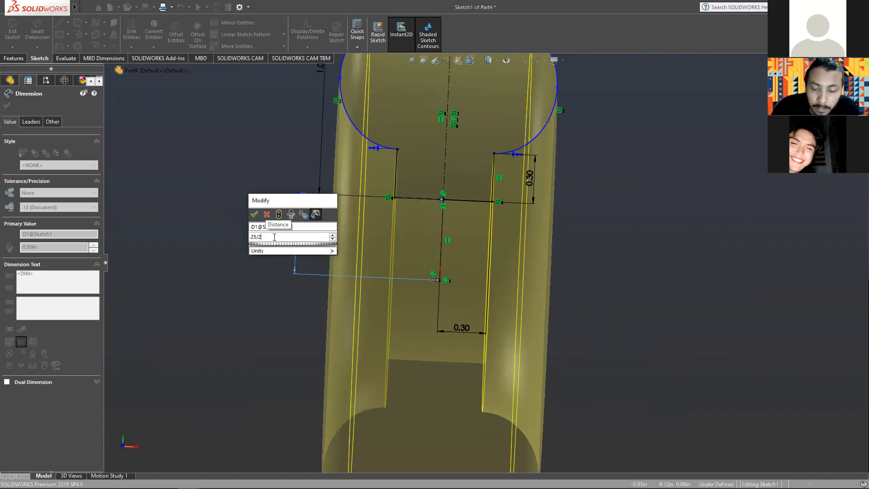
key(Return)
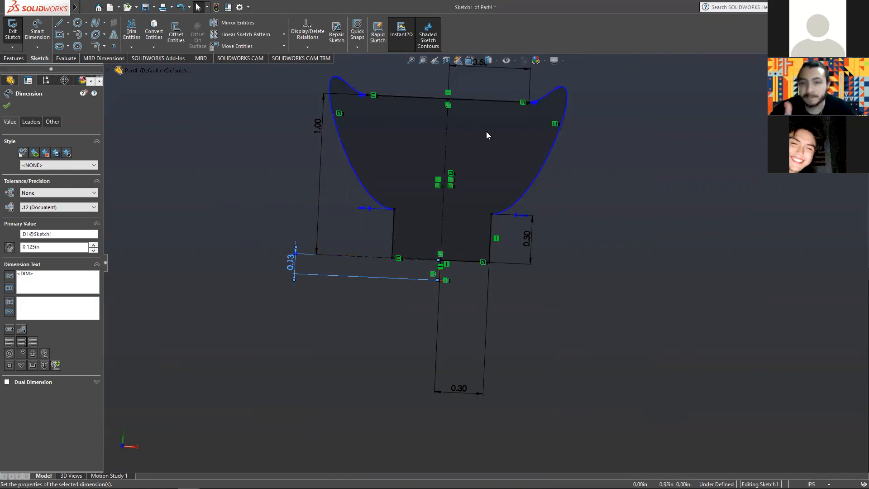
- Move the spline's middle point down and slightly inward to restore the rounded sides below the top line, and exit the sketch
scroll(535, 117, up, 2)
scroll(531, 116, down, 2)
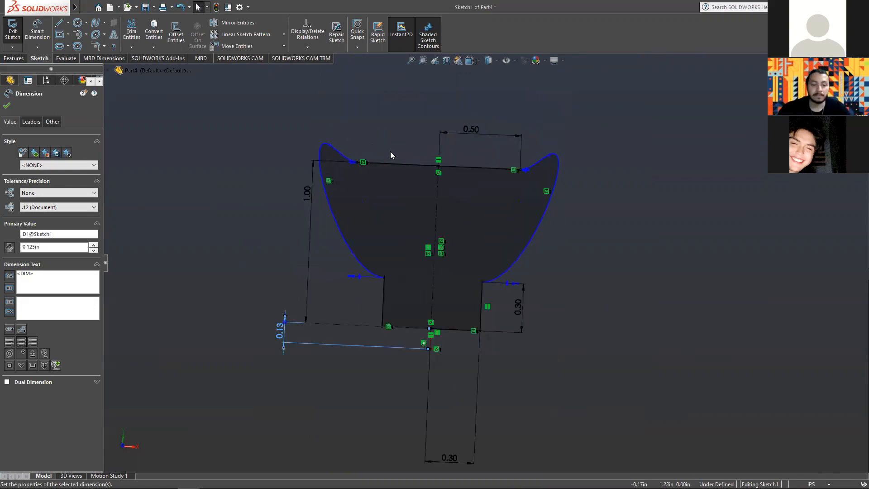
click(330, 147)
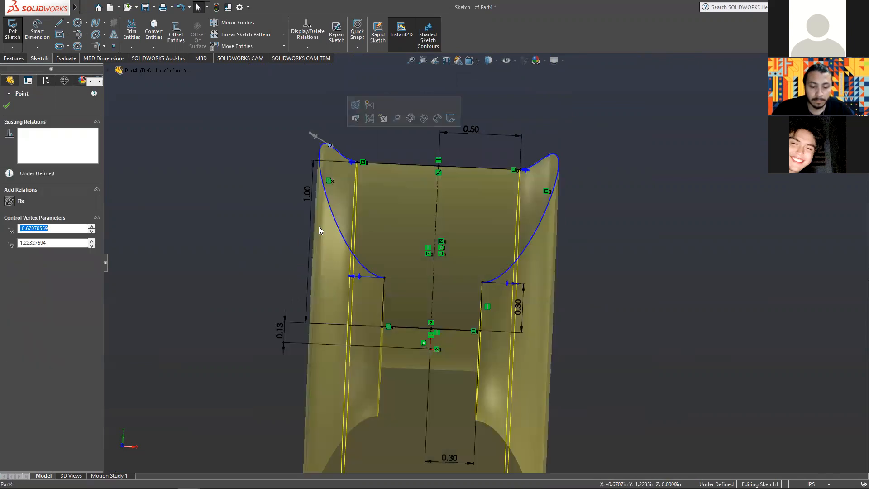
click(233, 259)
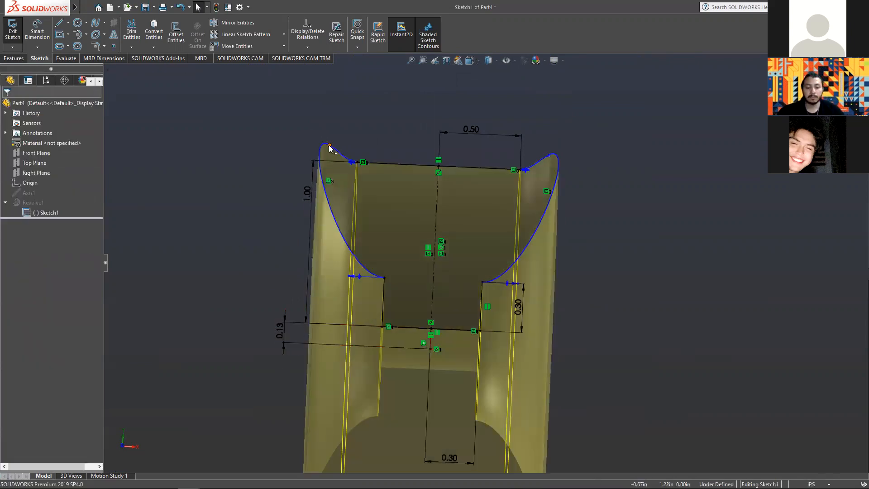
drag(330, 146, 320, 217)
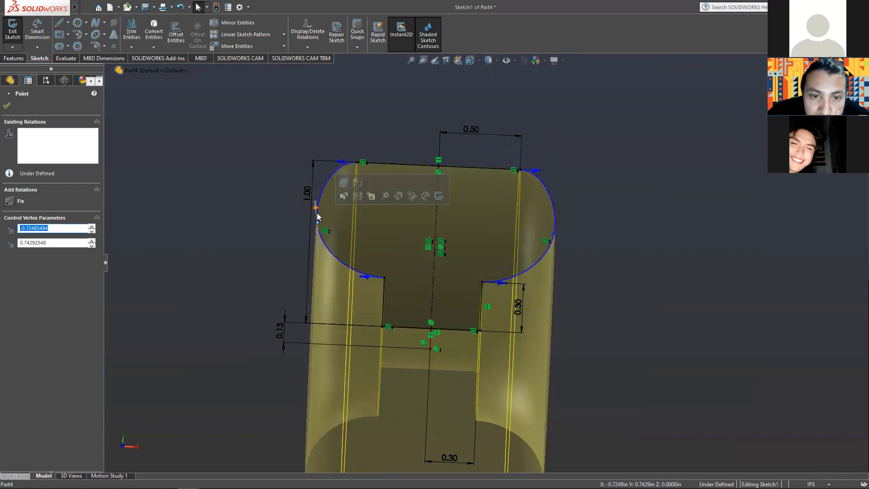
drag(326, 231, 338, 240)
click(258, 162)
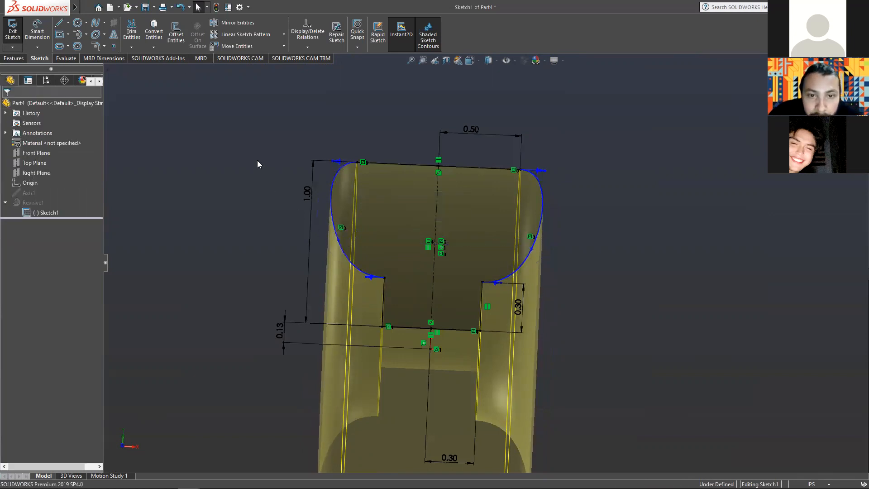
click(13, 38)
middle_drag(324, 202, 401, 232)
scroll(511, 248, up, 5)
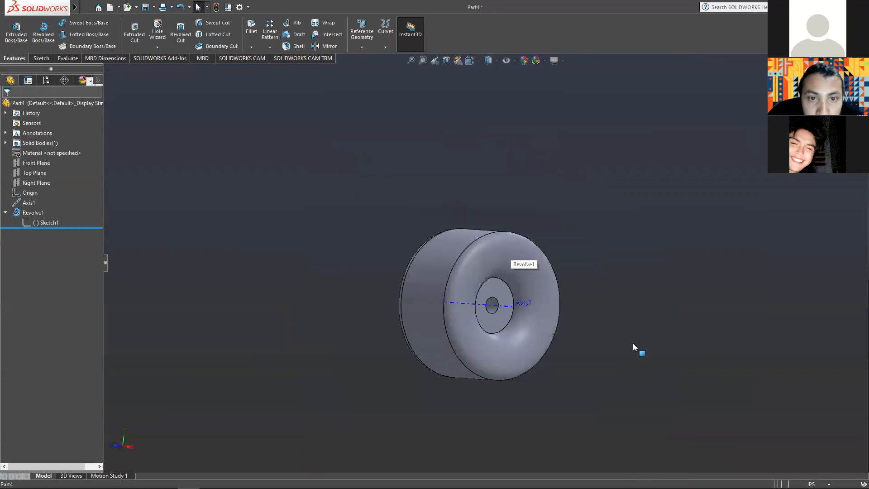
- Hide the reference axis that runs through the centre of the revolved wheel's bore
scroll(633, 344, down, 3)
scroll(230, 187, up, 3)
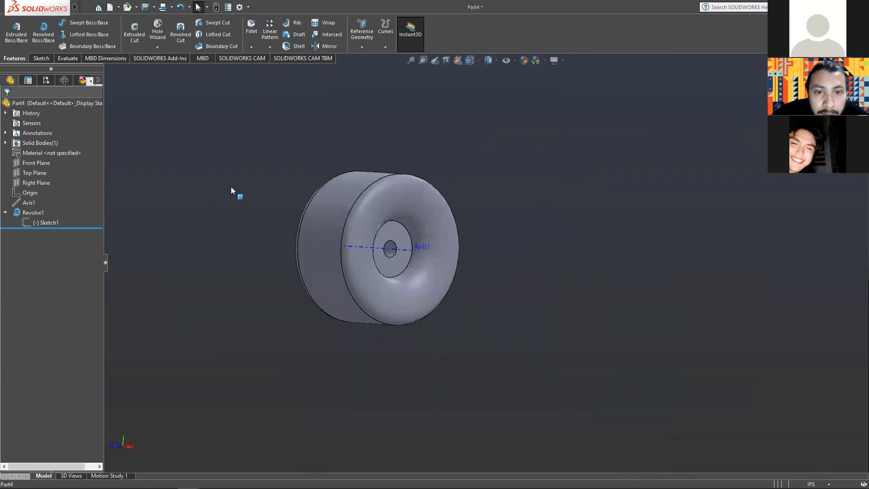
key(space)
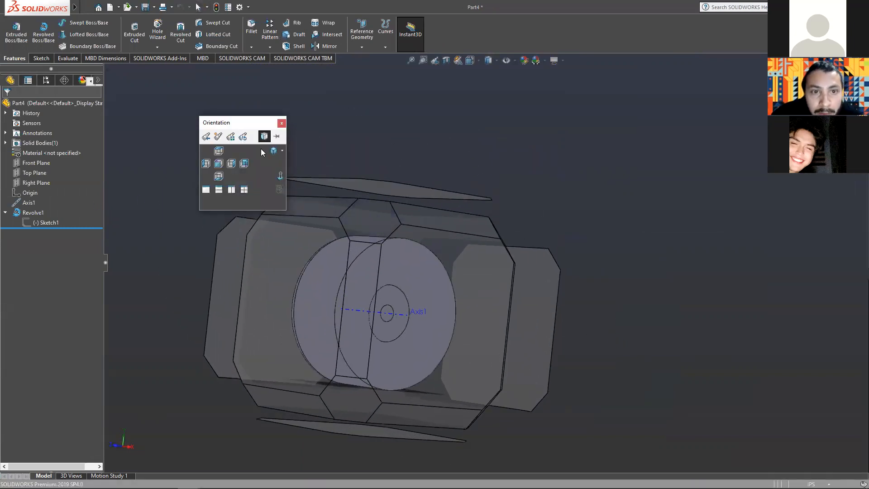
click(274, 151)
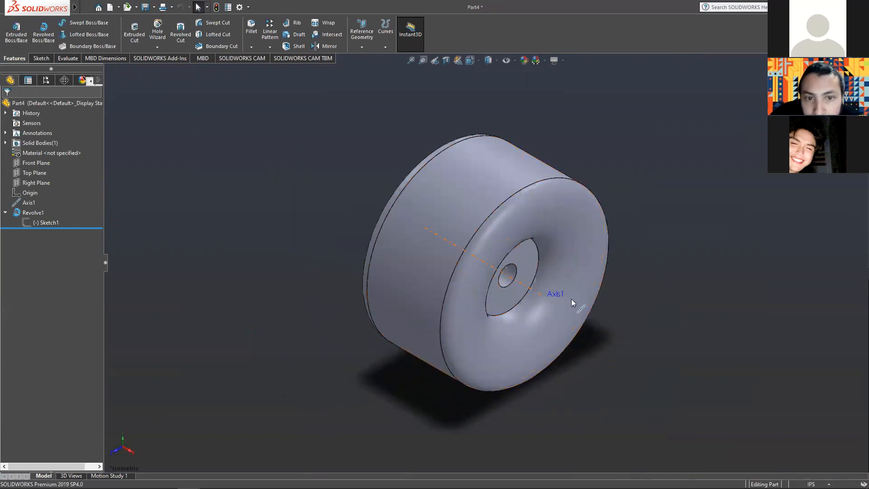
right_click(17, 204)
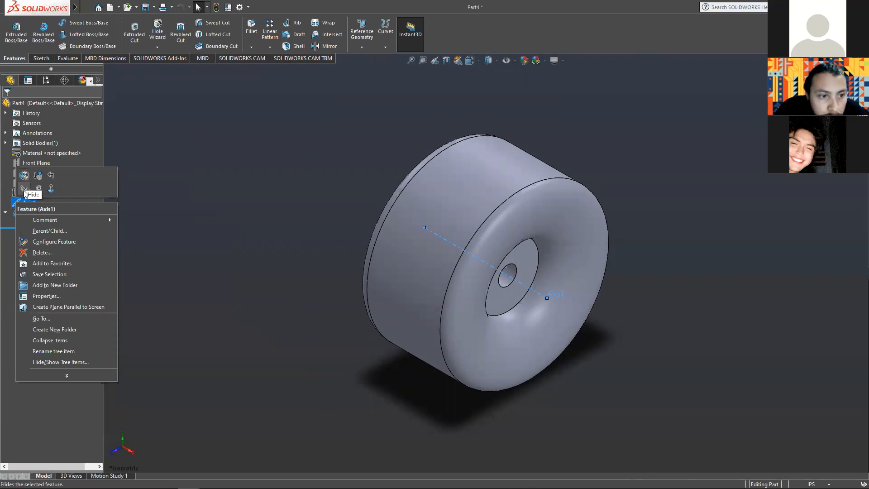
click(24, 192)
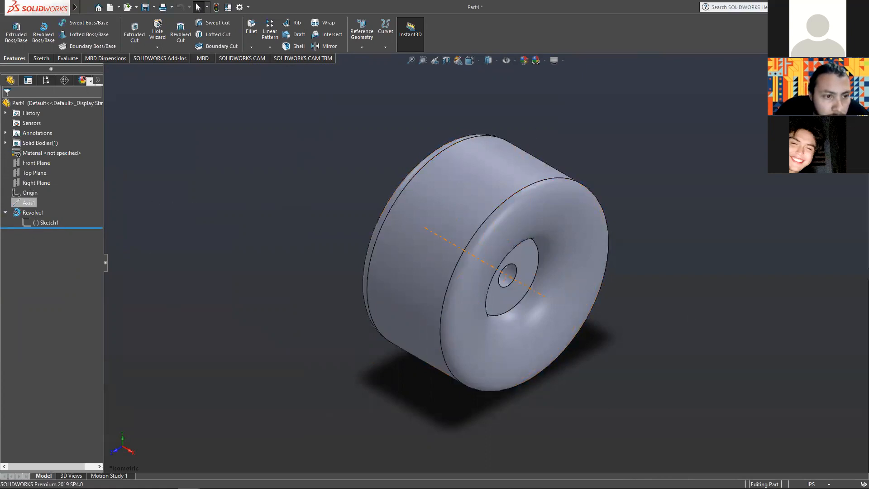
right_click(27, 202)
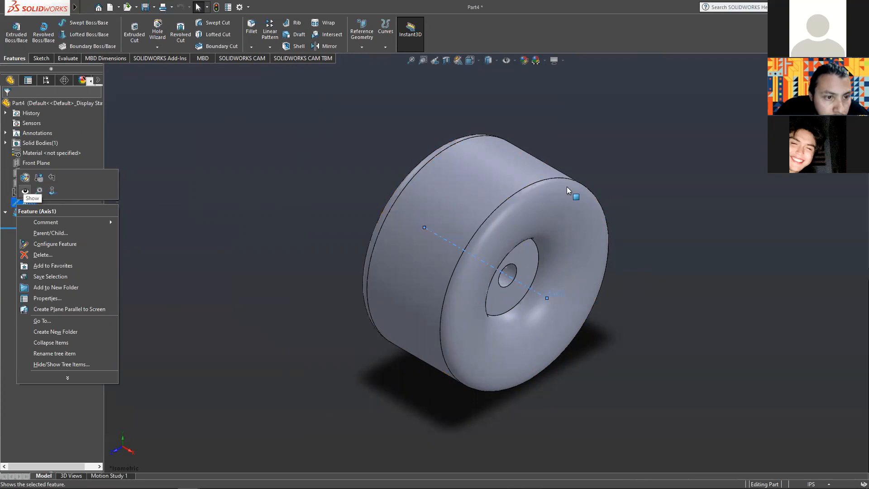
key(Escape)
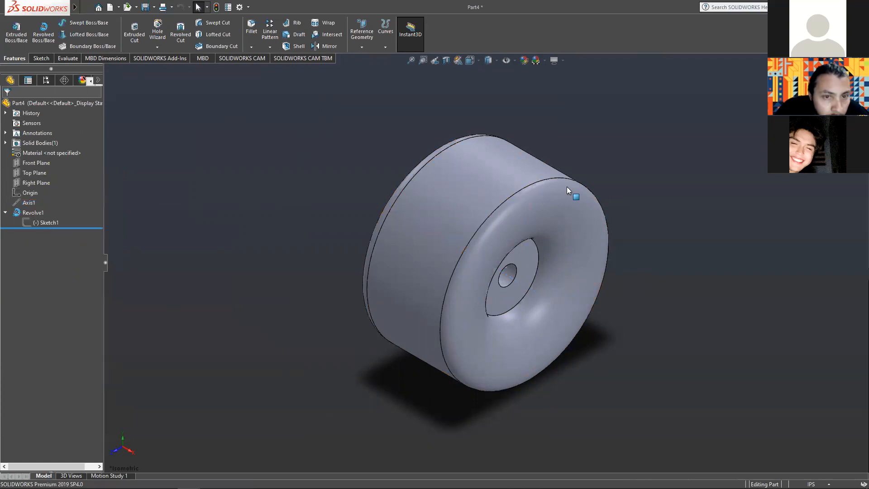